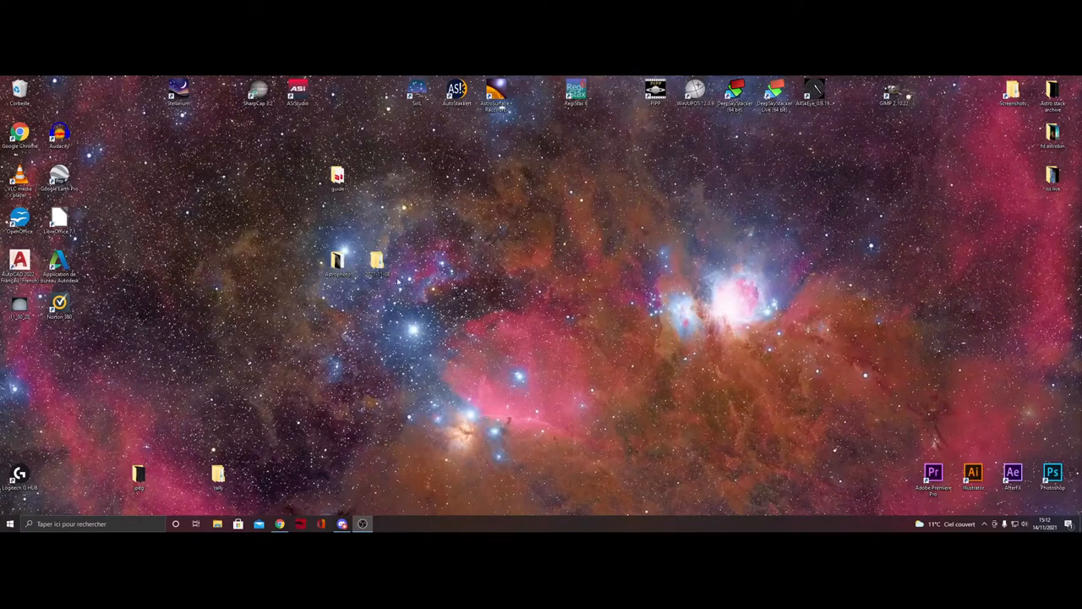
- Open the raw image frame_00001 from brutes/22_07_39/rawframes inside the 2021-11-08 desktop folder
left_click(381, 272)
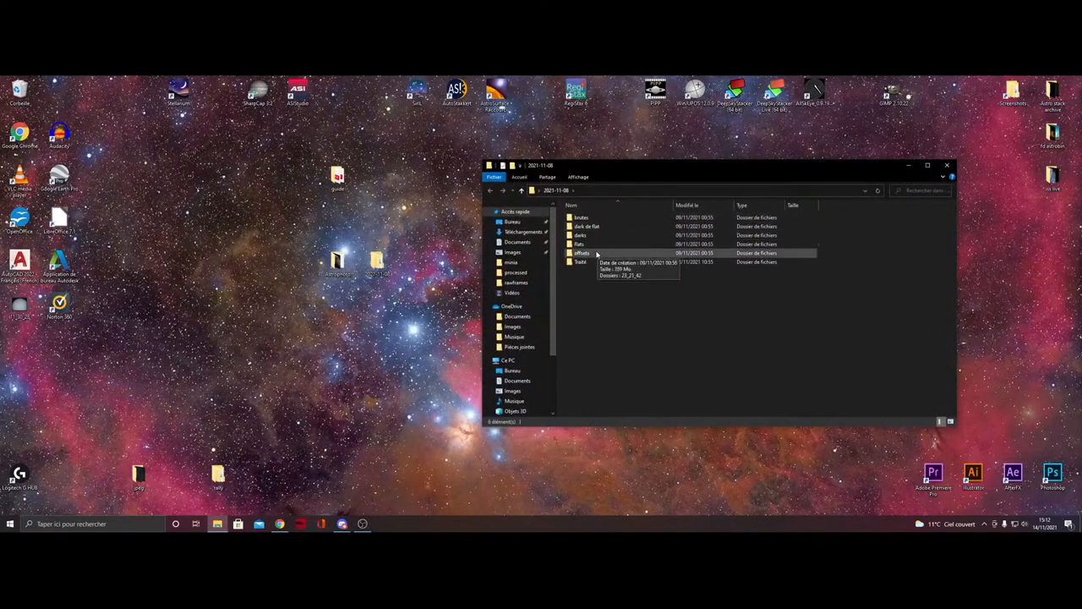
double_click(583, 217)
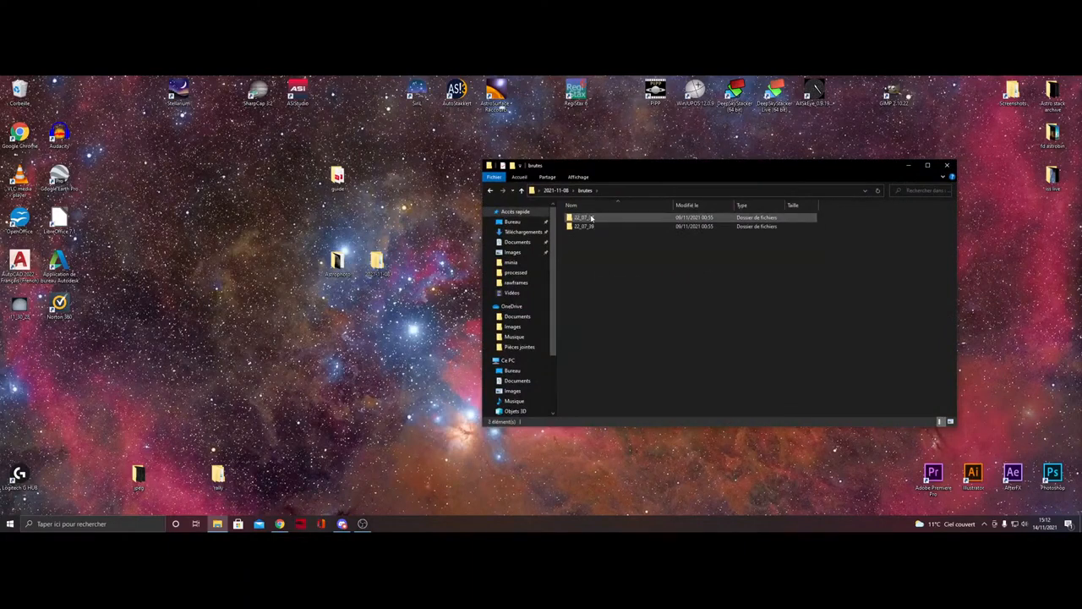
double_click(595, 227)
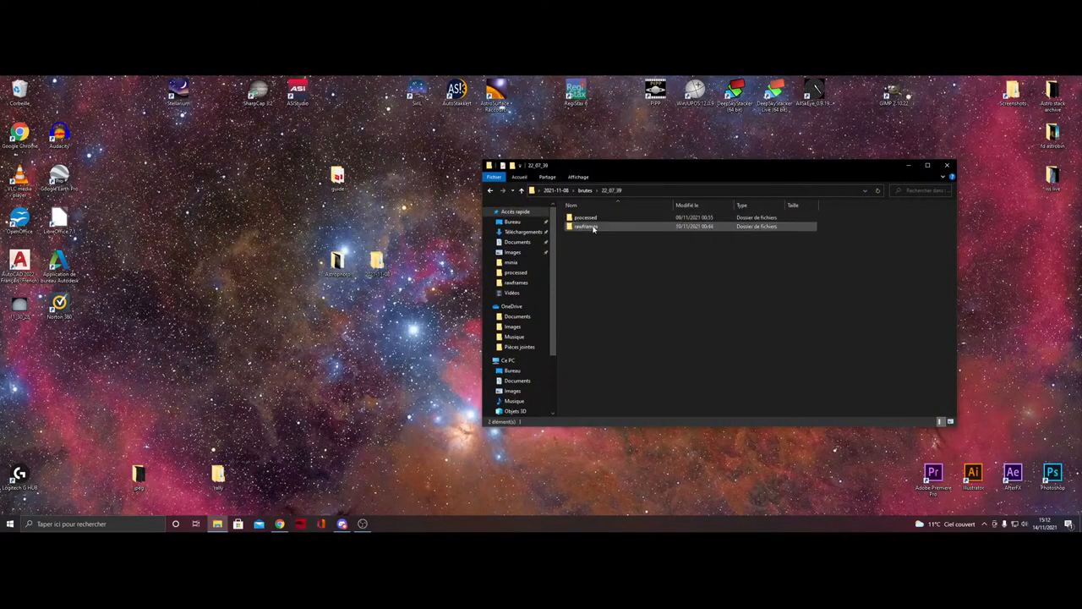
double_click(595, 228)
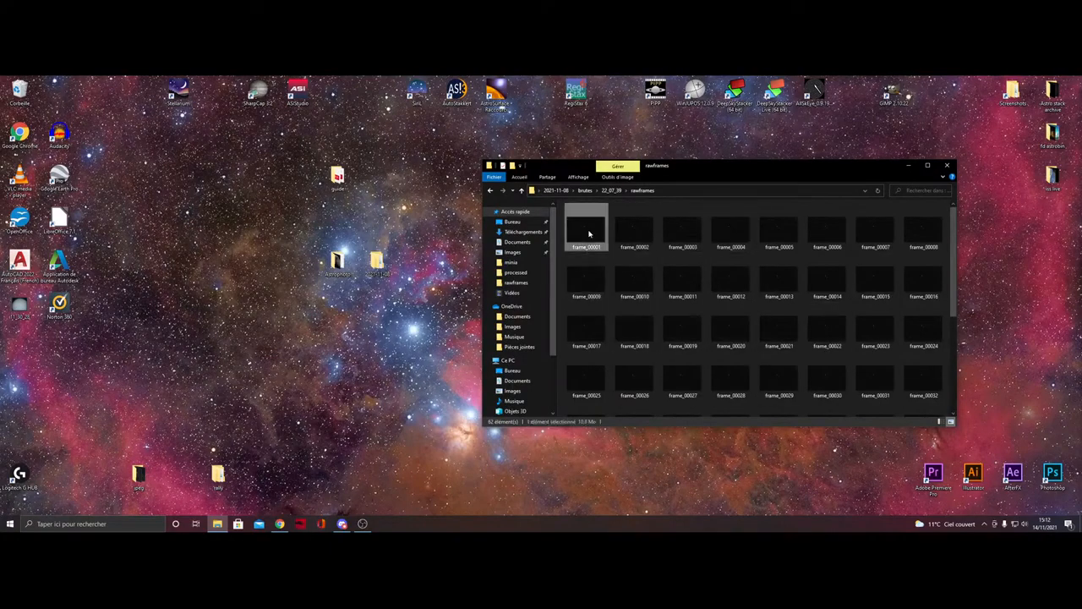
double_click(586, 228)
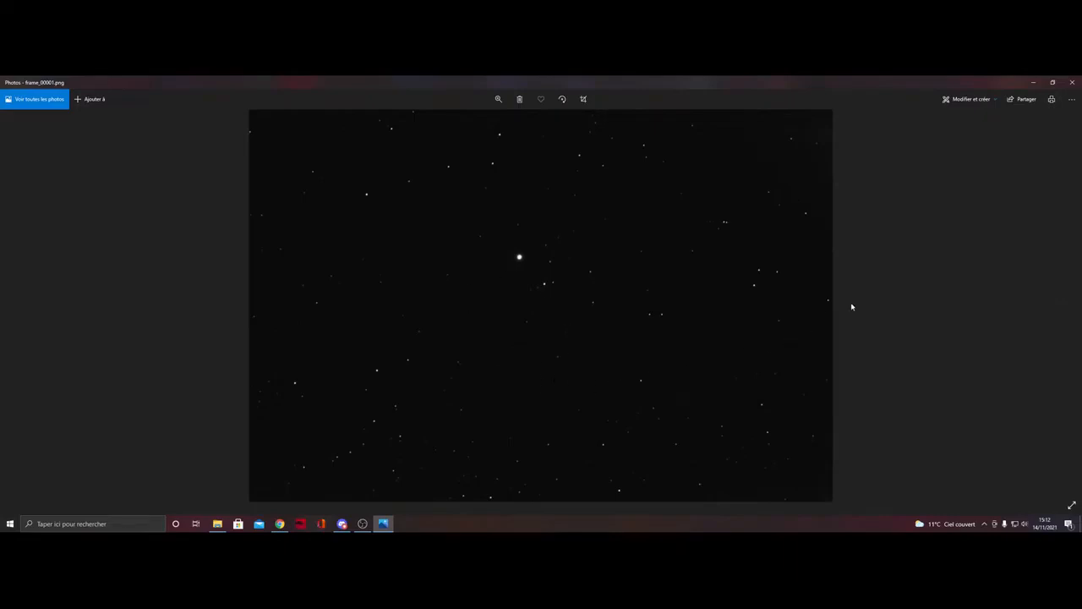
- Look through the successive raw star frames in the image viewer, and close the viewer and the folder window
left_click(1060, 308)
left_click(1060, 308)
left_click(1060, 309)
left_click(1060, 308)
left_click(1060, 309)
left_click(1060, 309)
left_click(1060, 310)
left_click(1060, 309)
left_click(1060, 310)
left_click(1073, 83)
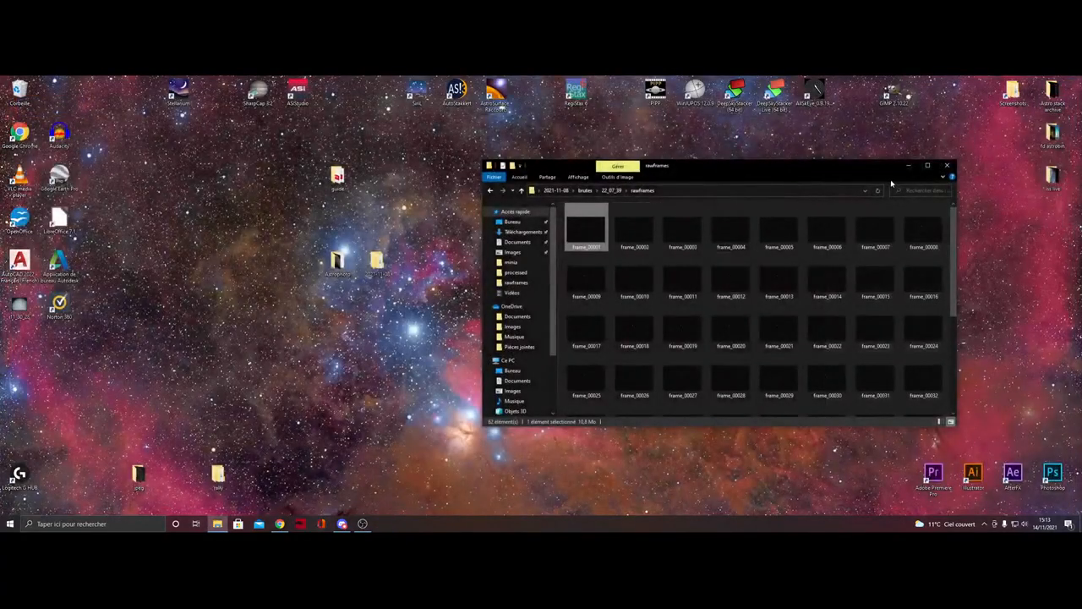
left_click(489, 192)
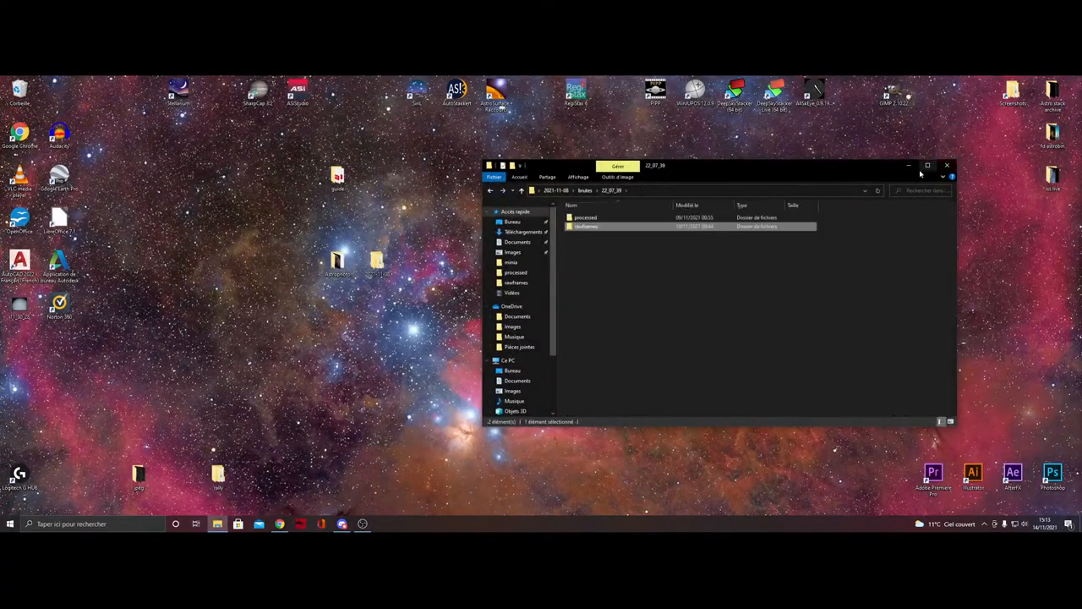
left_click(947, 166)
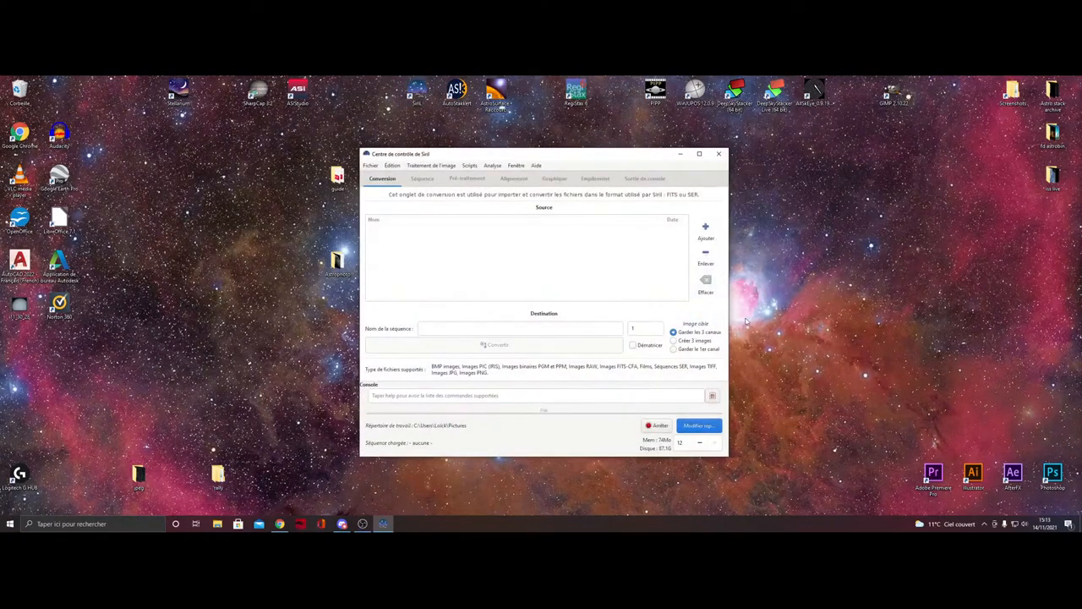
- Switch to Siril and set its working directory to the Traité folder inside 2021-11-08 on the desktop
left_click_drag(546, 157, 443, 111)
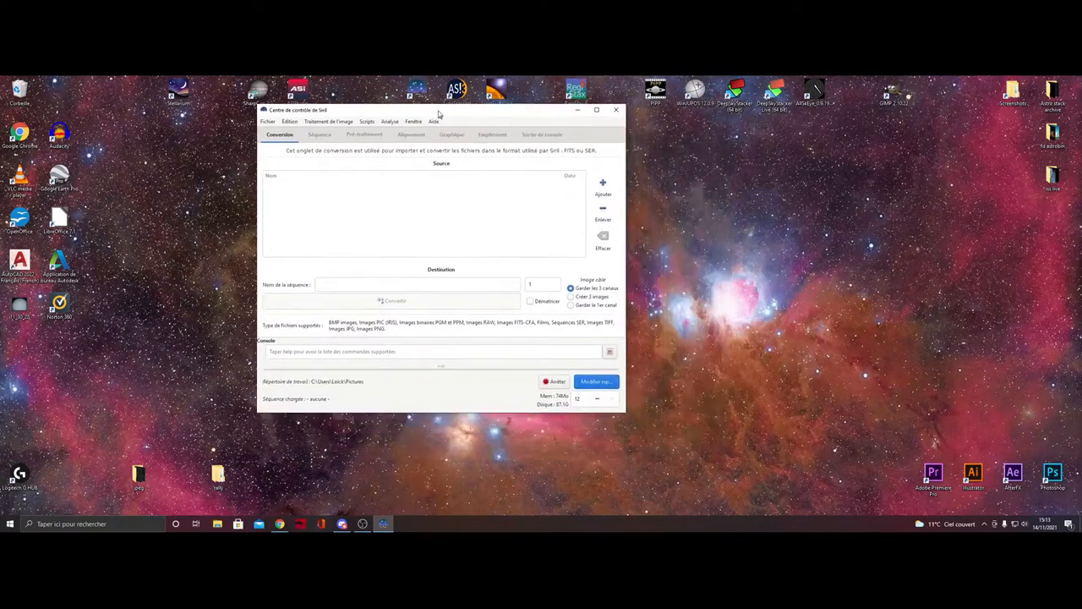
left_click_drag(624, 410, 674, 441)
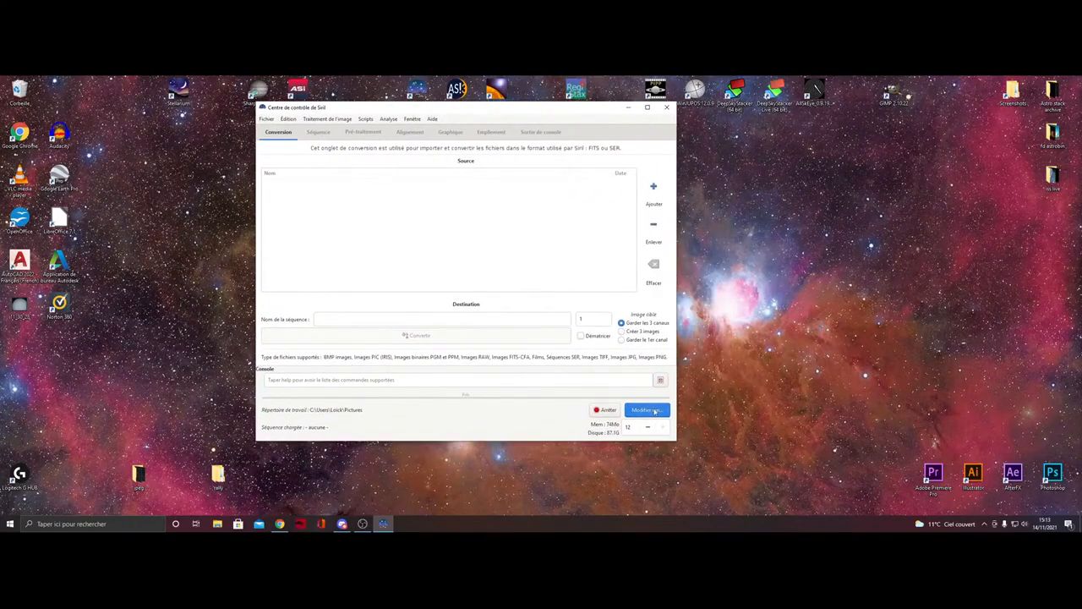
left_click(654, 410)
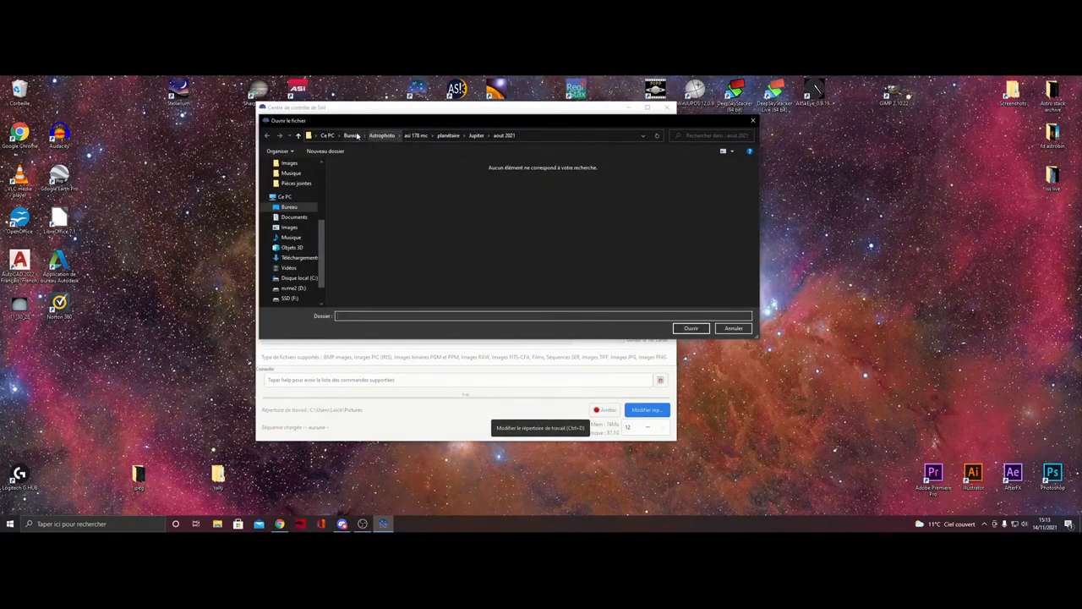
left_click(355, 136)
double_click(399, 189)
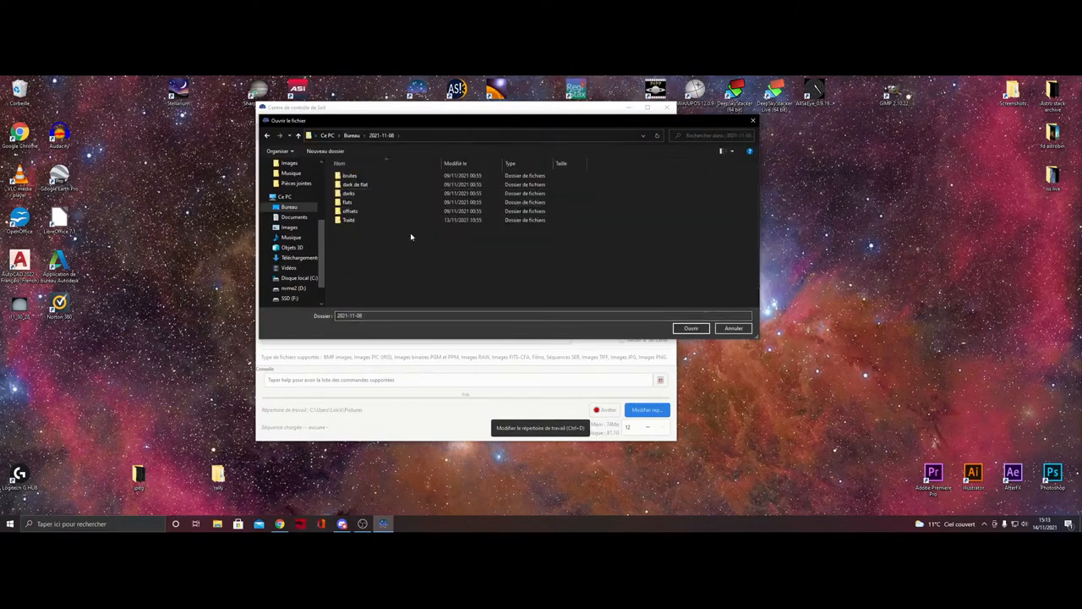
left_click(376, 177)
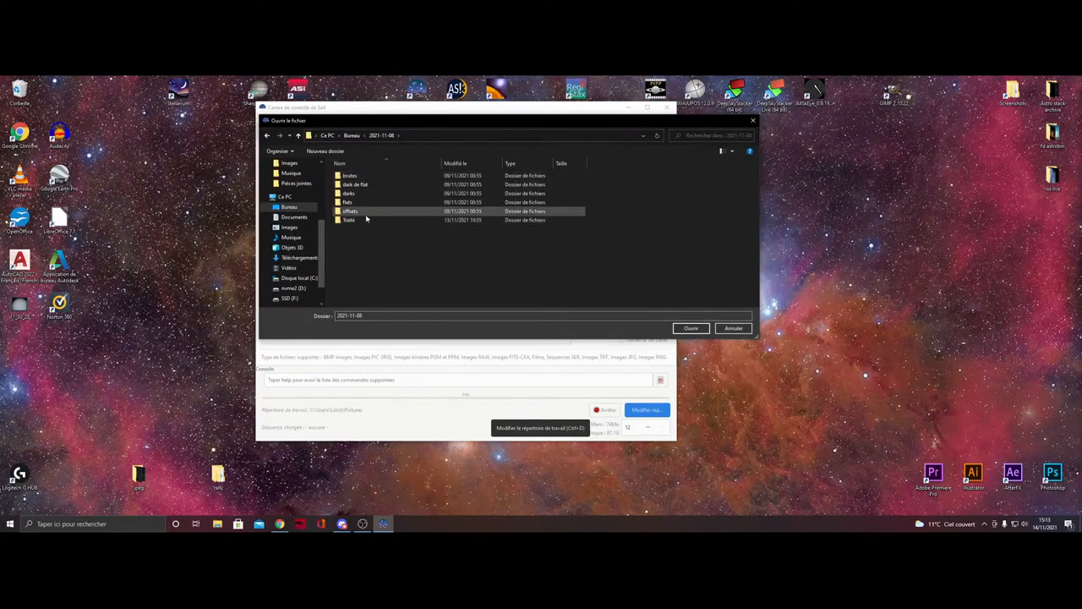
left_click(348, 220)
left_click(690, 328)
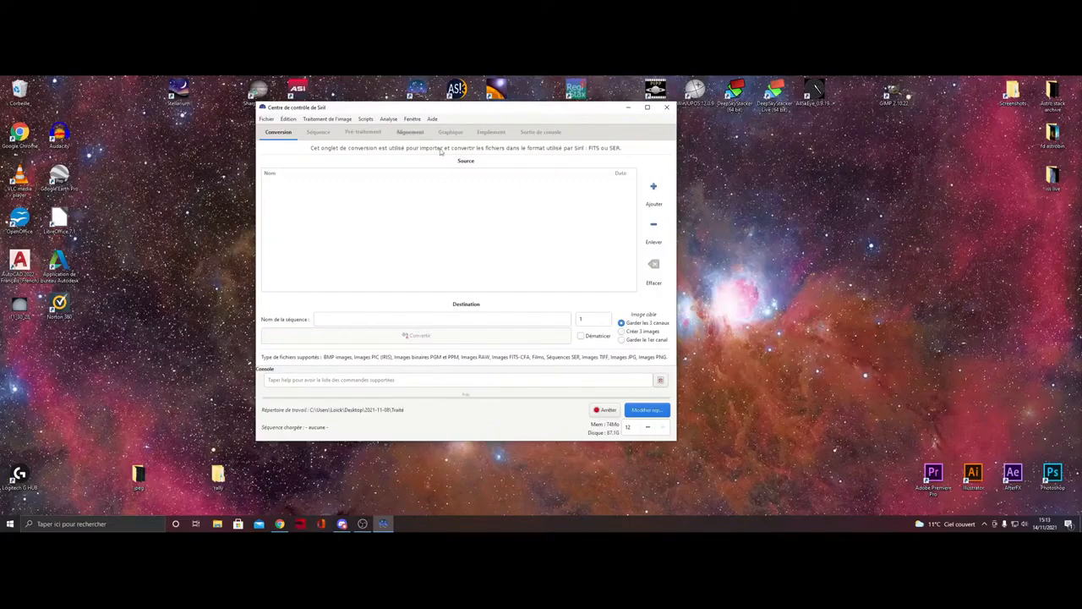
- Add frame_00001 through frame_00062 from brutes/22_07_39/rawframes in 2021-11-08 to the conversion source list
left_click(658, 195)
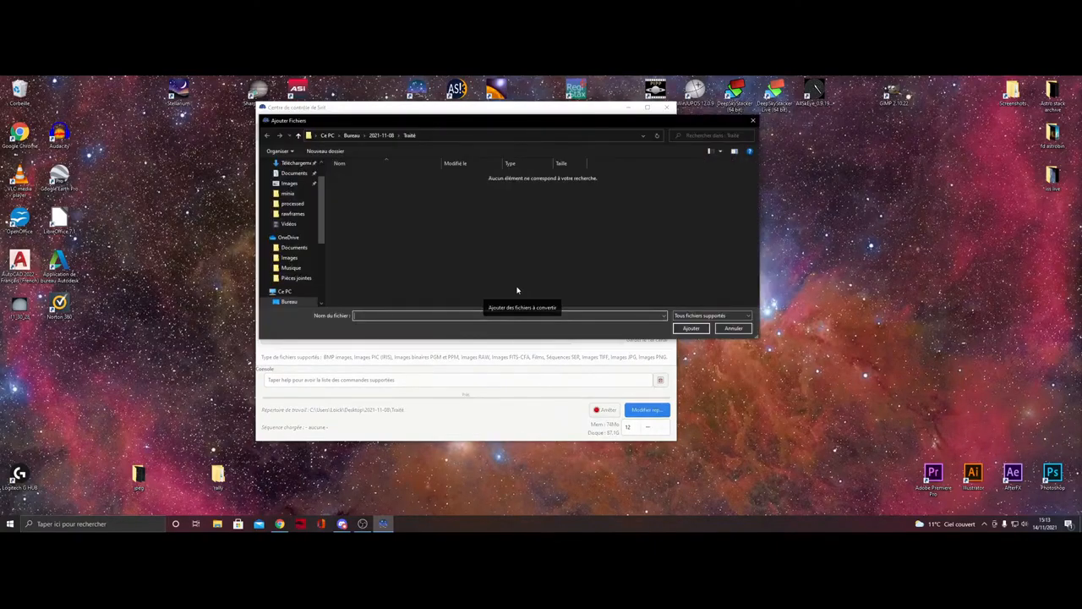
left_click(380, 136)
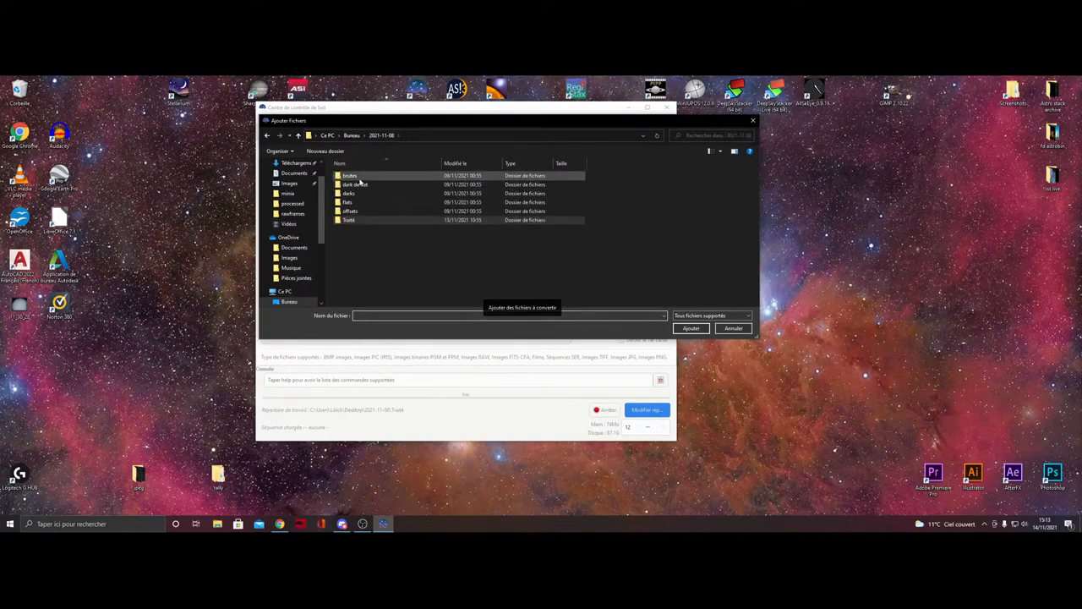
double_click(354, 175)
double_click(372, 184)
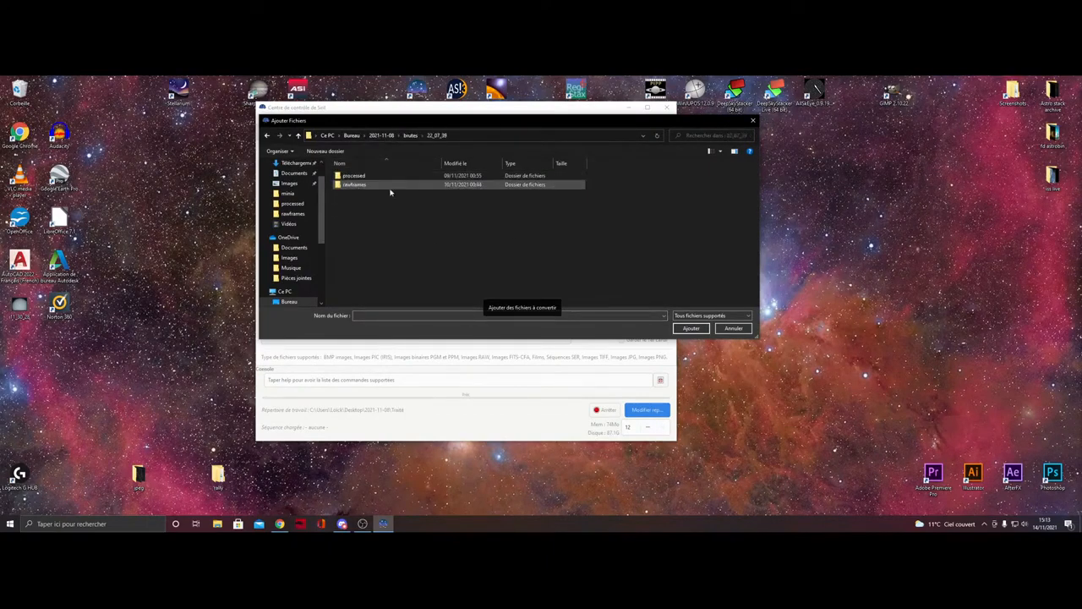
double_click(369, 185)
left_click(363, 190)
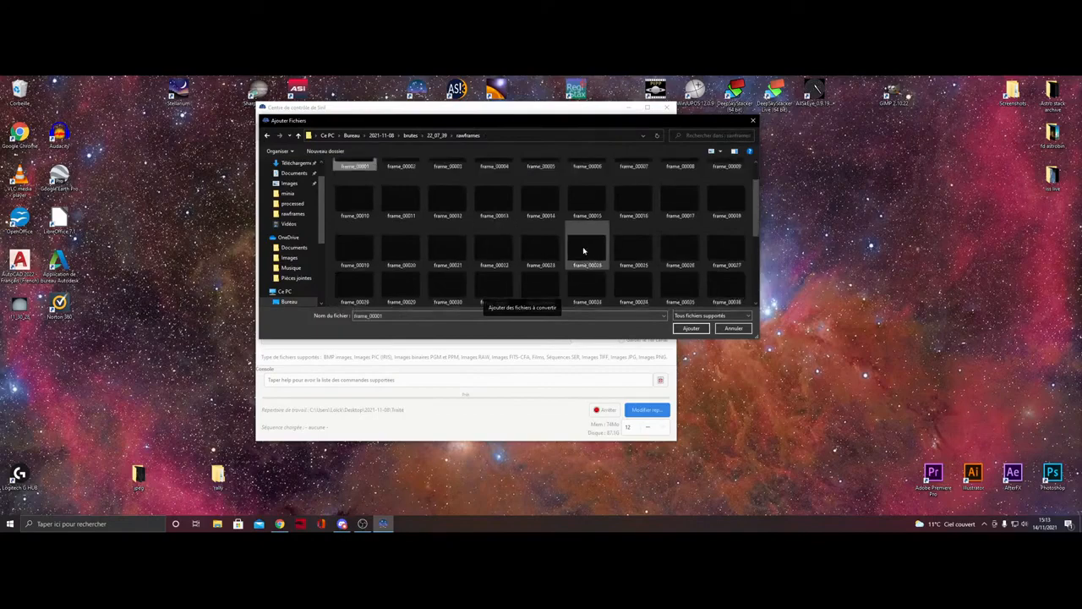
scroll(583, 237, "down", 5)
left_click(682, 297, "shift")
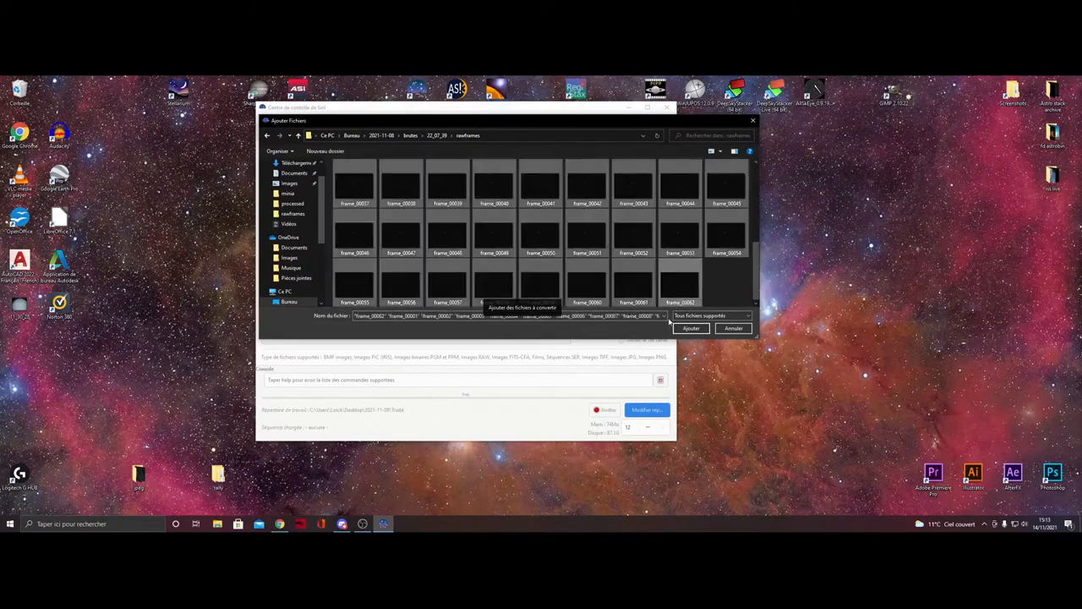
left_click(692, 329)
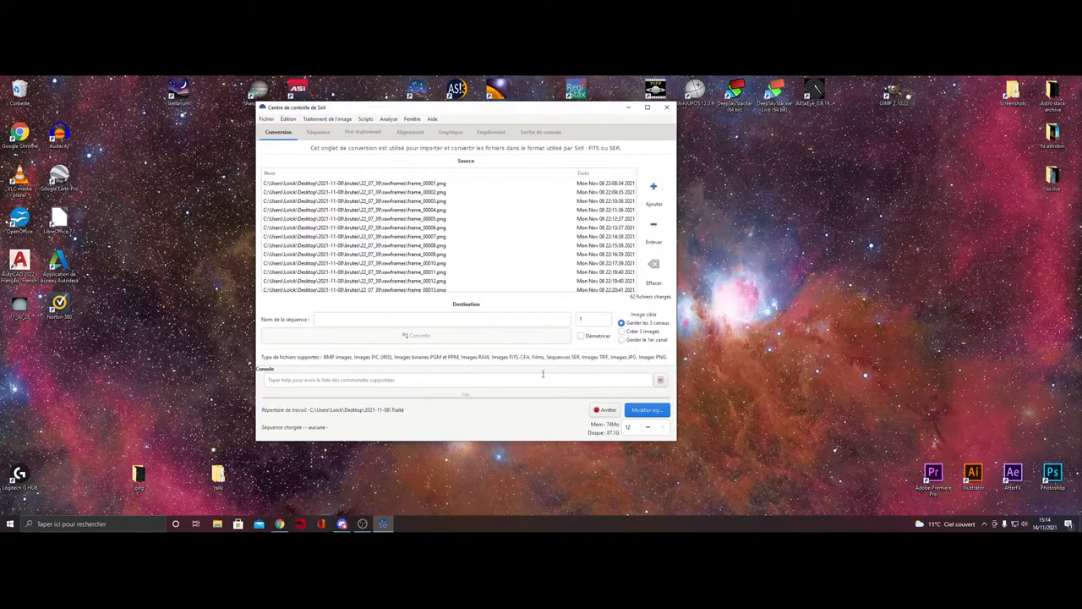
- Name the sequence "brutes" and convert the loaded raw frames
left_click(449, 319)
type("brutes")
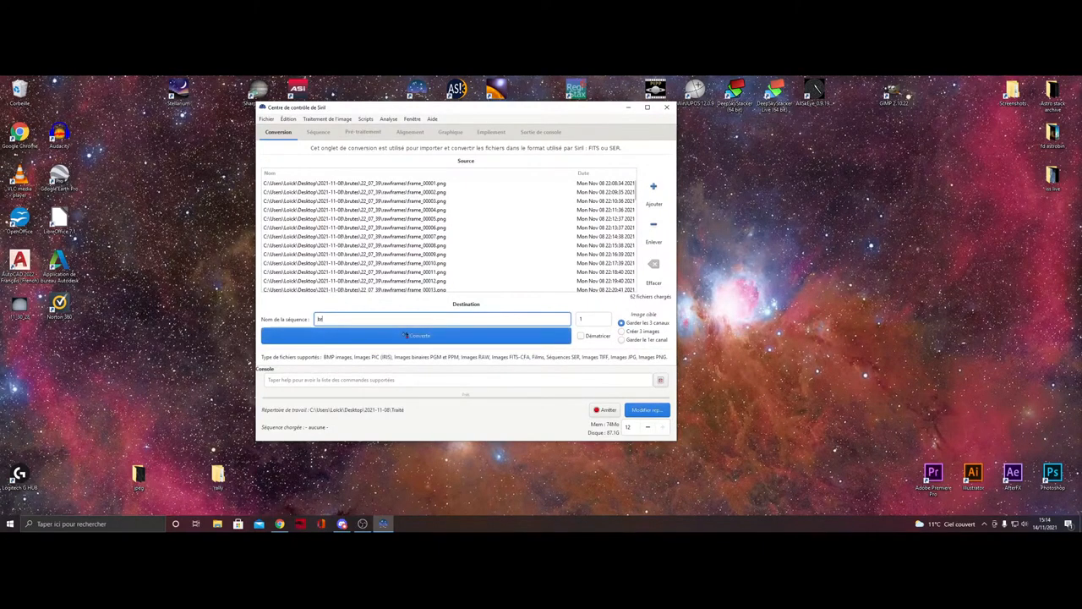
left_click(461, 336)
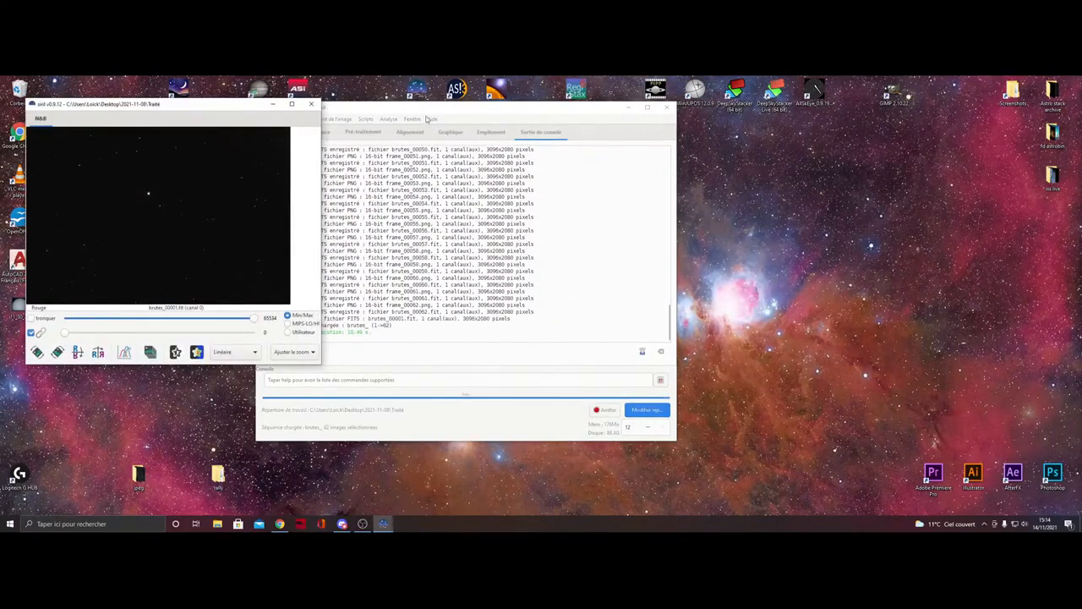
- Move the control center clear of the image preview and empty the conversion source list
left_click_drag(425, 109, 626, 110)
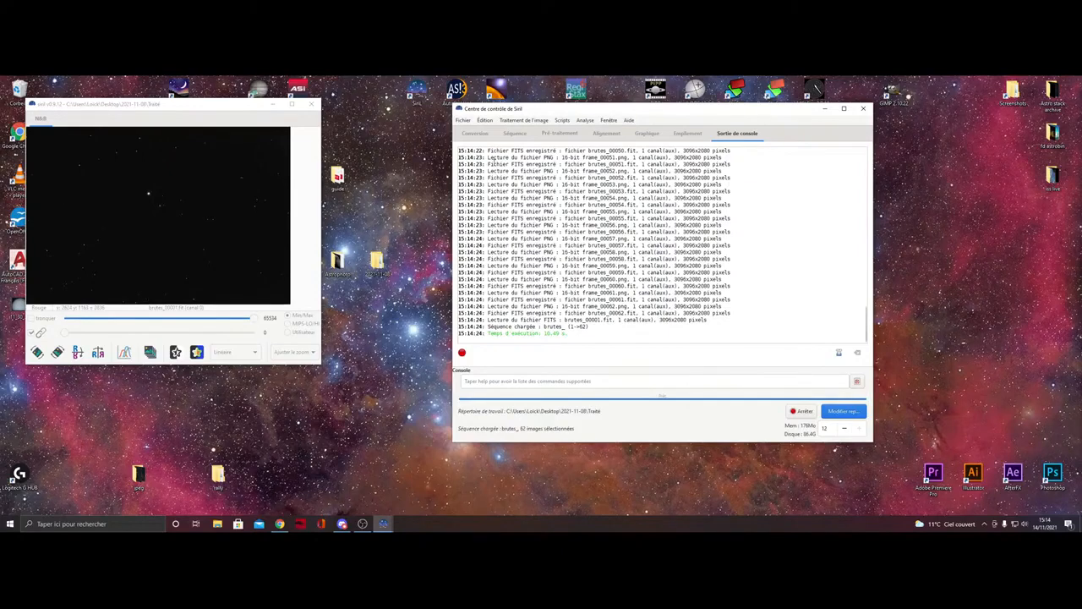
left_click(514, 133)
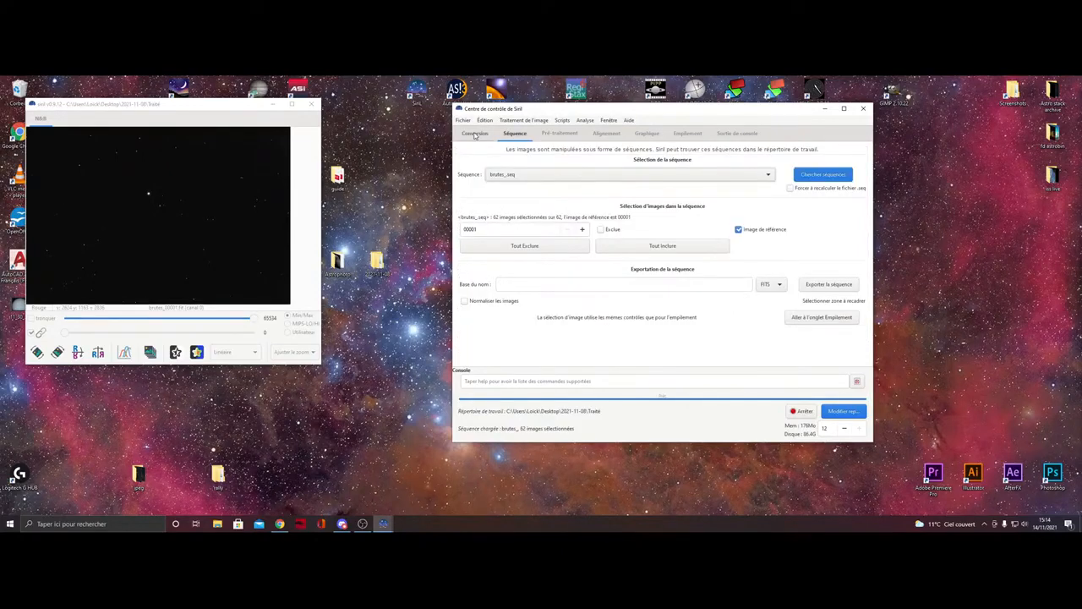
left_click(475, 134)
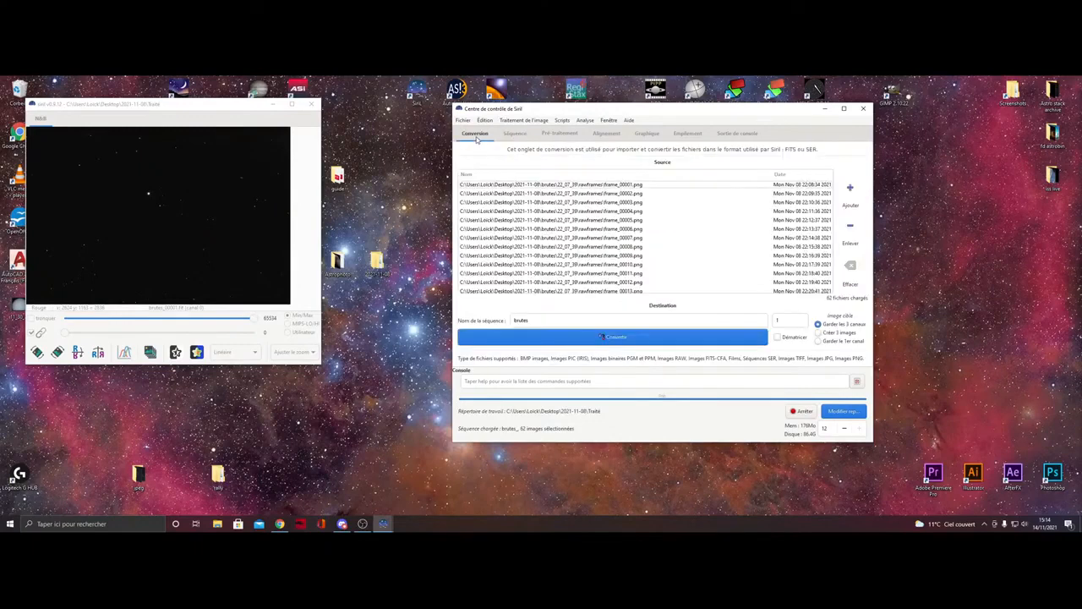
left_click(850, 264)
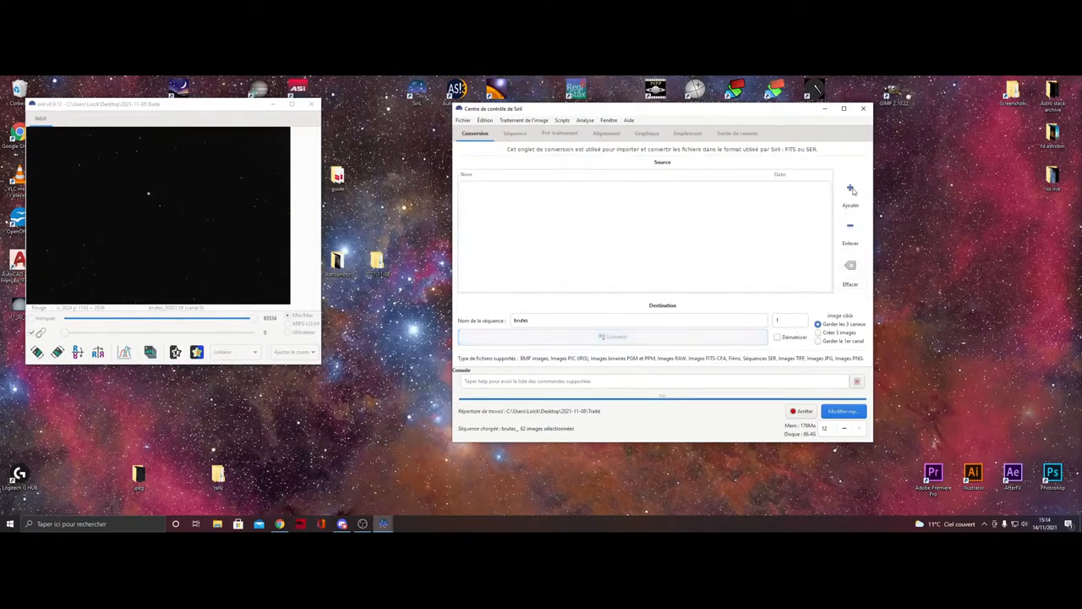
- Add dark_00002 through dark_00010 from darks/23_11_08 in 2021-11-08 to the conversion source list, leaving out dark_00001
left_click(851, 190)
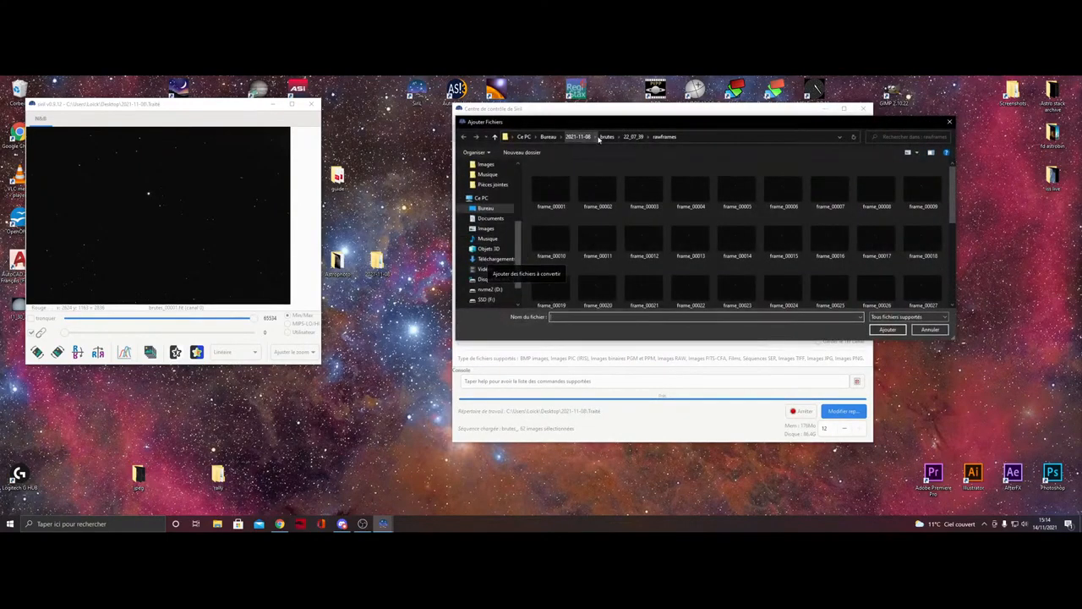
left_click(579, 137)
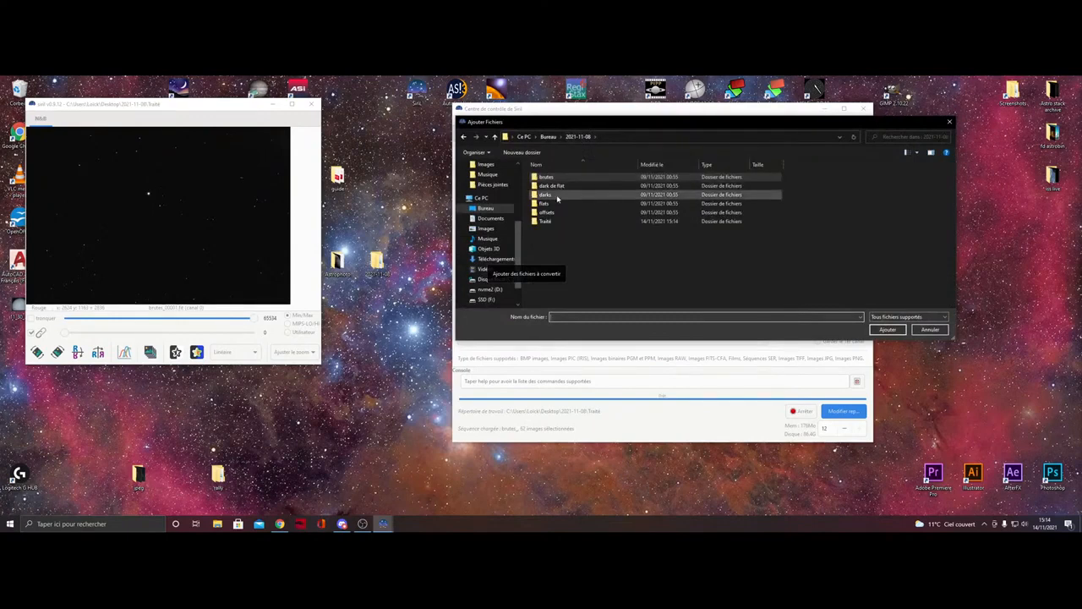
left_click(557, 197)
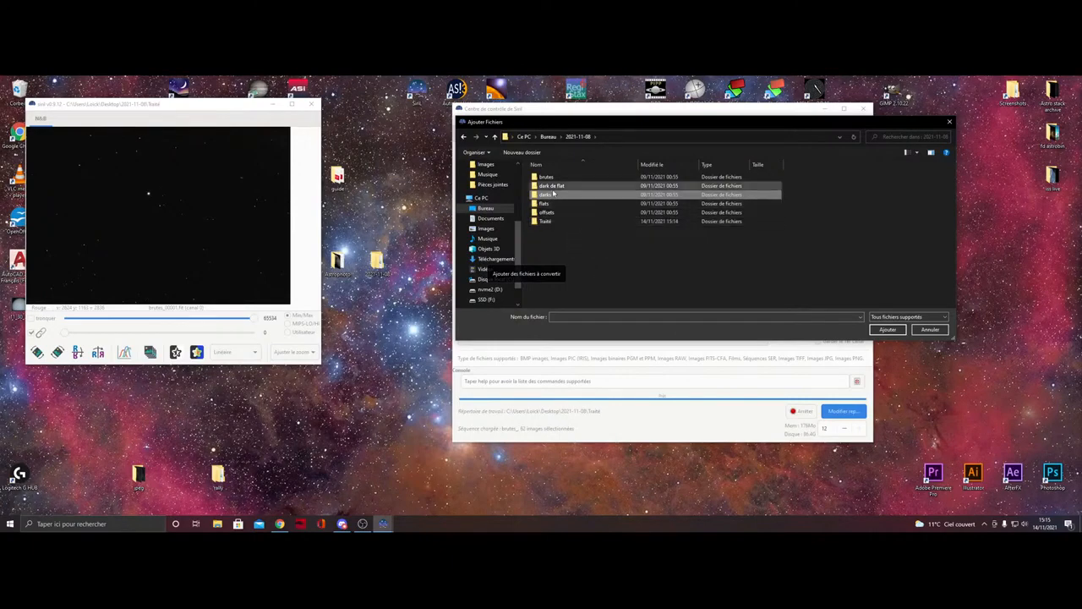
double_click(552, 196)
double_click(572, 178)
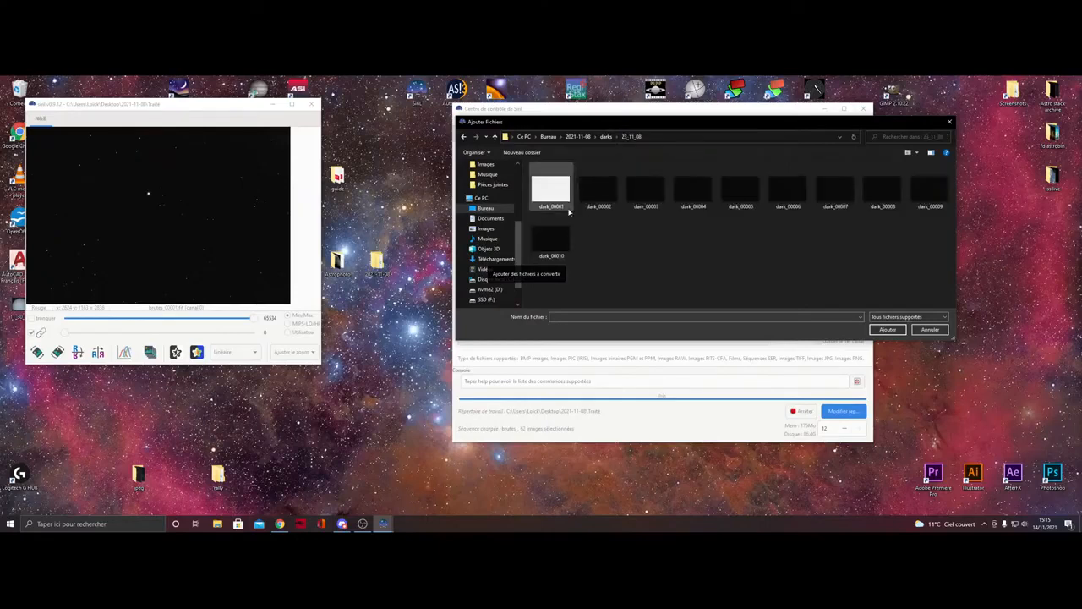
left_click(594, 191)
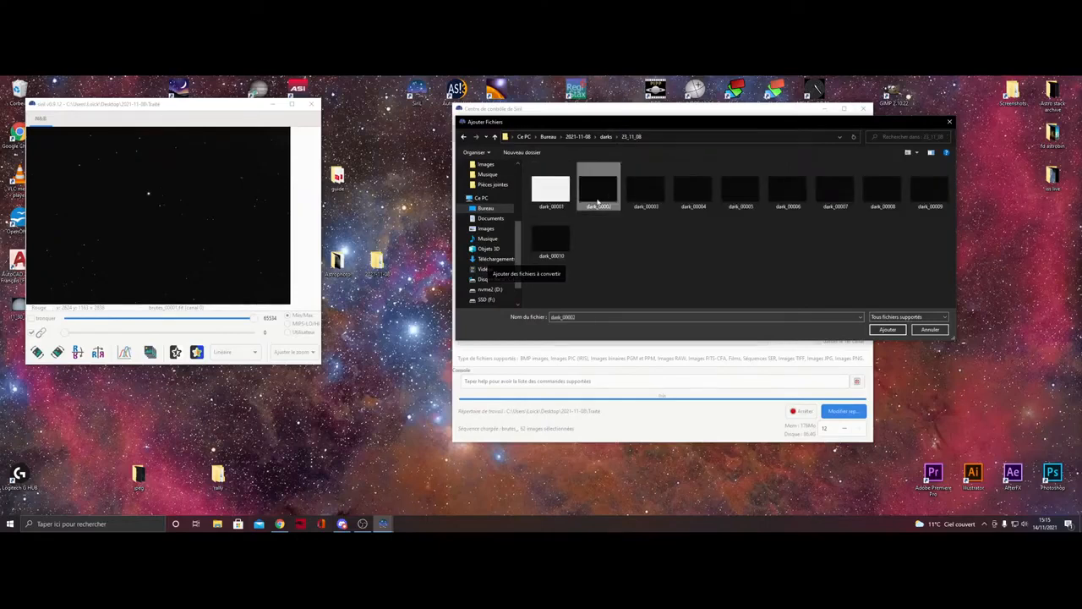
left_click(550, 246, "shift")
left_click(887, 329)
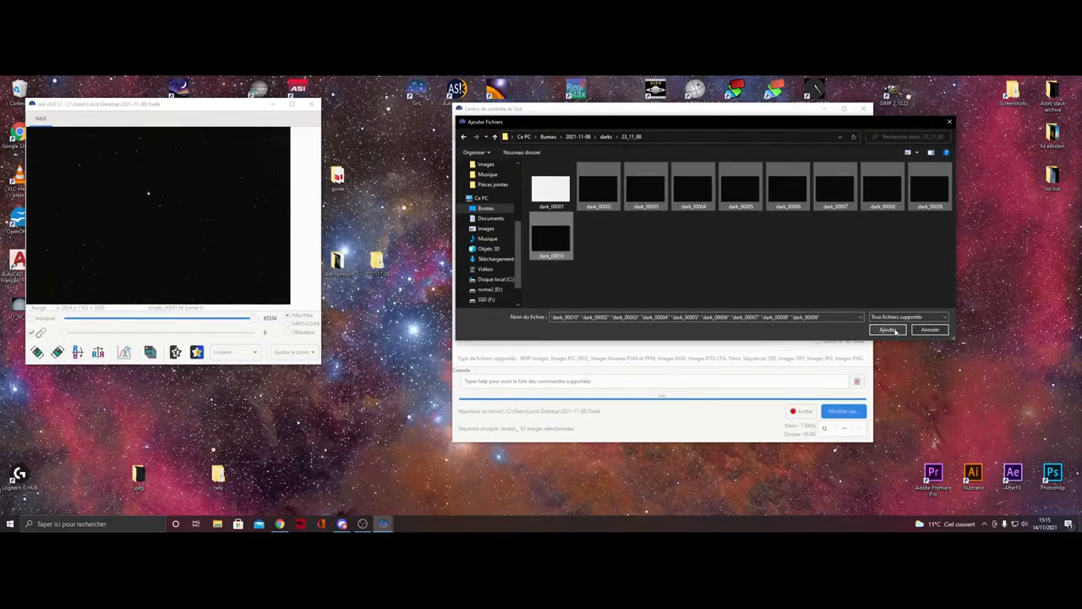
- Name the sequence "dark" and convert the loaded dark frames
left_click(627, 319)
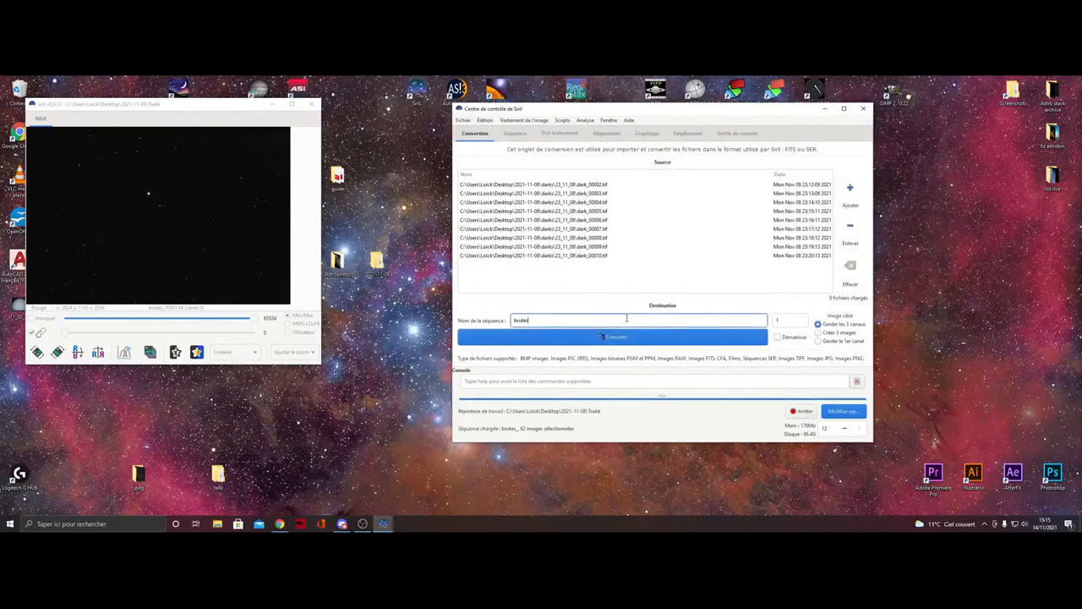
double_click(627, 319)
type("d")
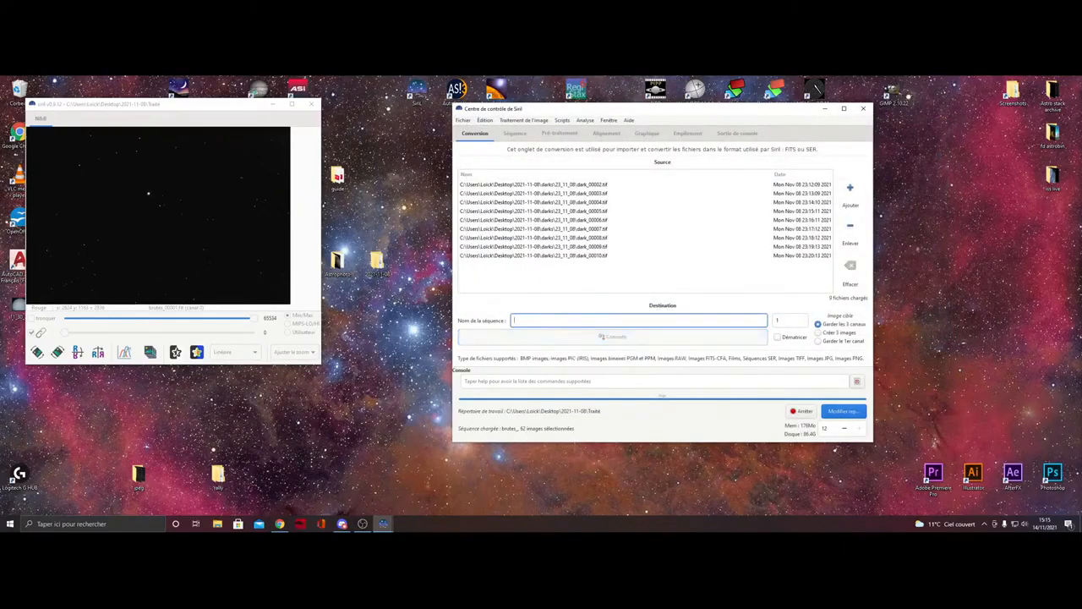
type("ark")
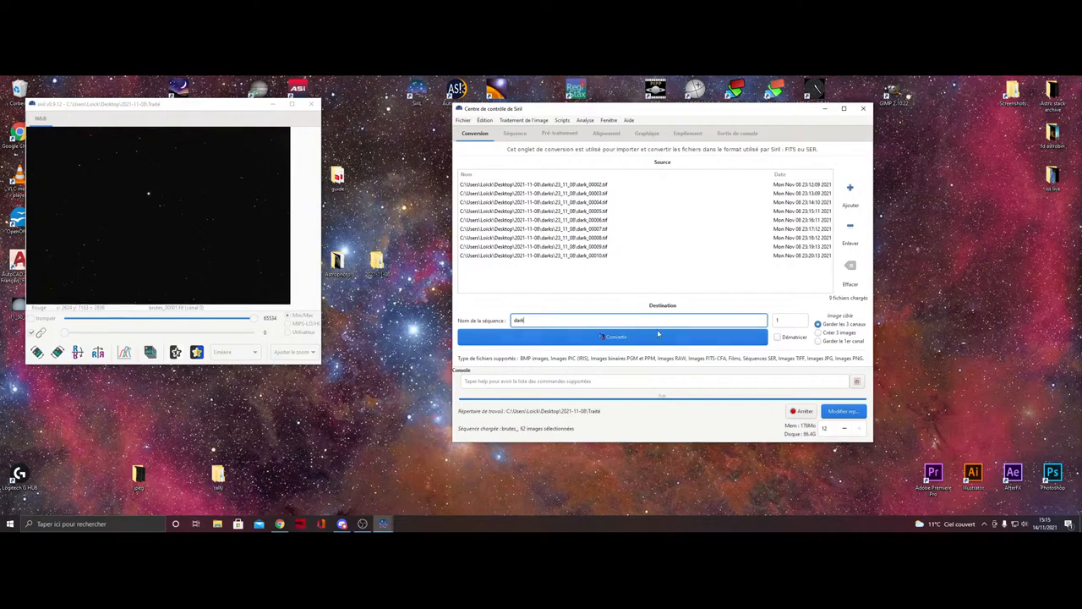
left_click(649, 339)
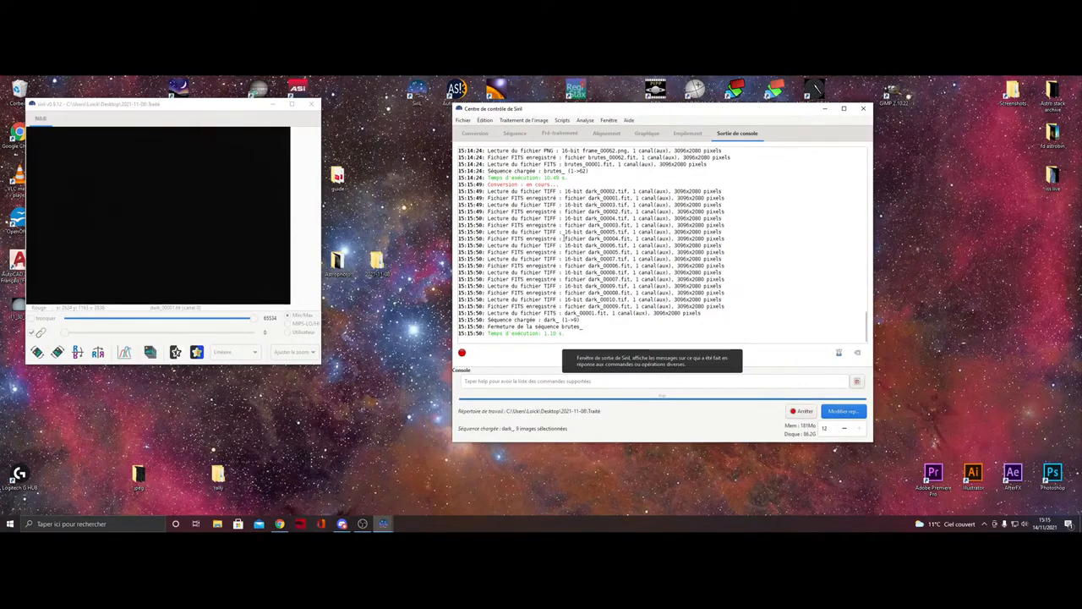
- Check the available sequences in the working folder and keep dark_.seq as the loaded sequence
left_click(514, 136)
left_click(563, 175)
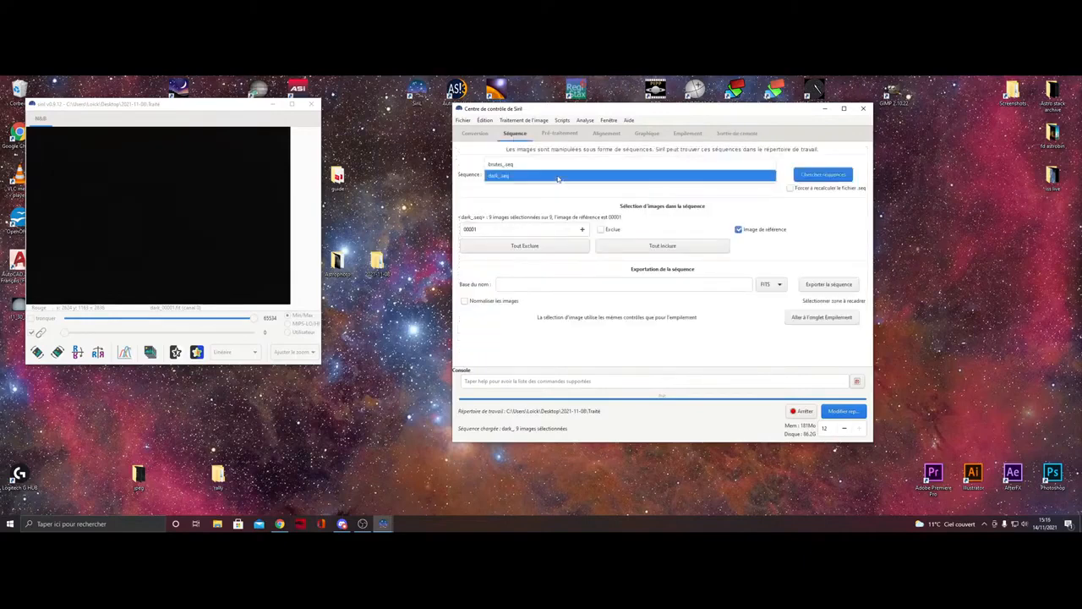
left_click(557, 176)
- Replace the conversion source list with offset_00001 through offset_00030 from offsets/23_21_42 in 2021-11-08
left_click(482, 136)
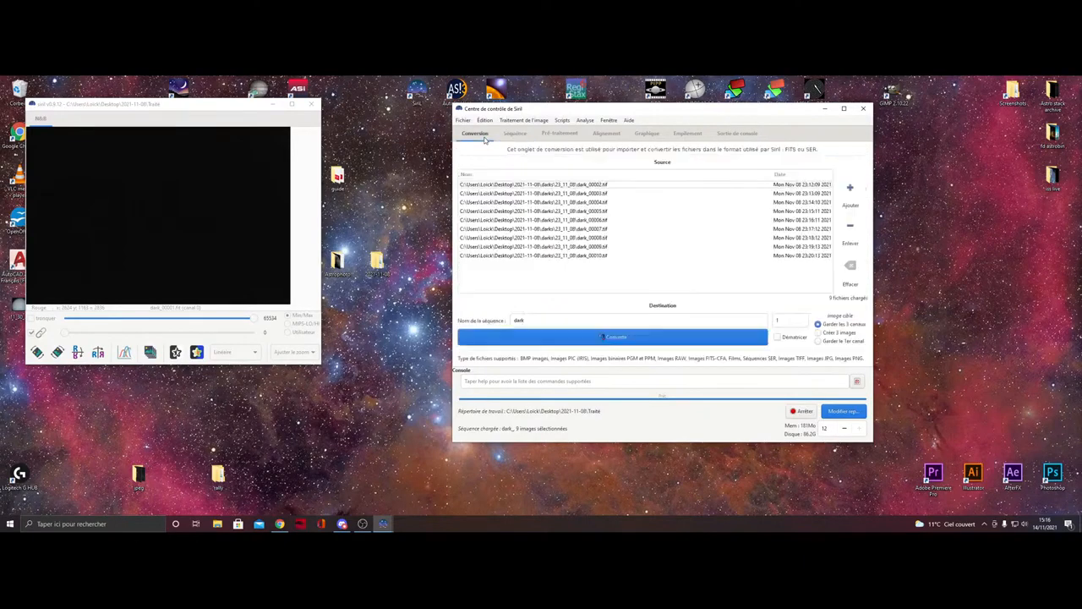
left_click(851, 268)
left_click(850, 187)
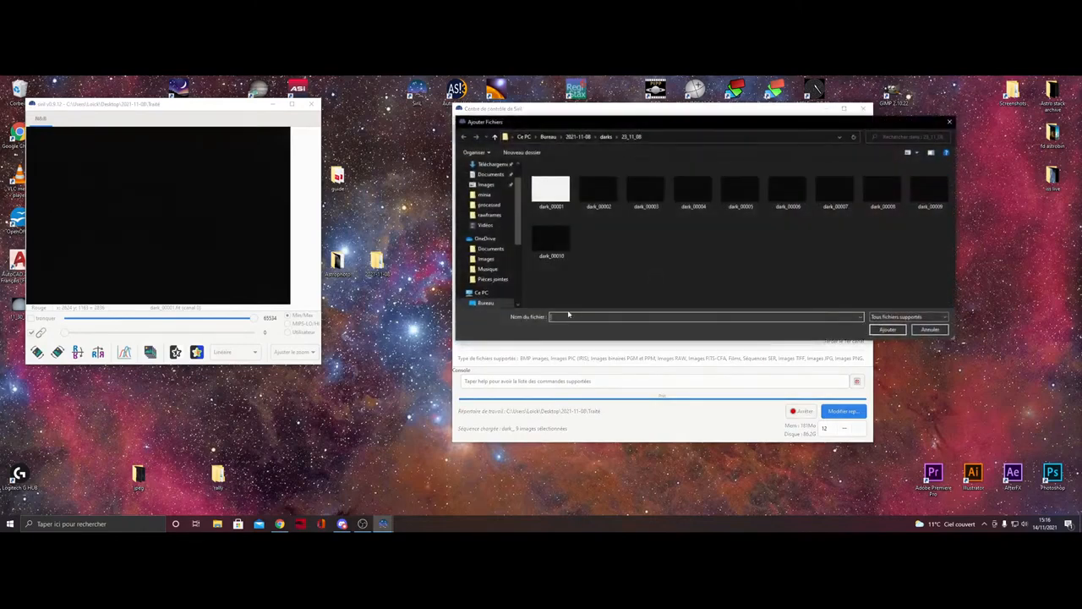
left_click(579, 136)
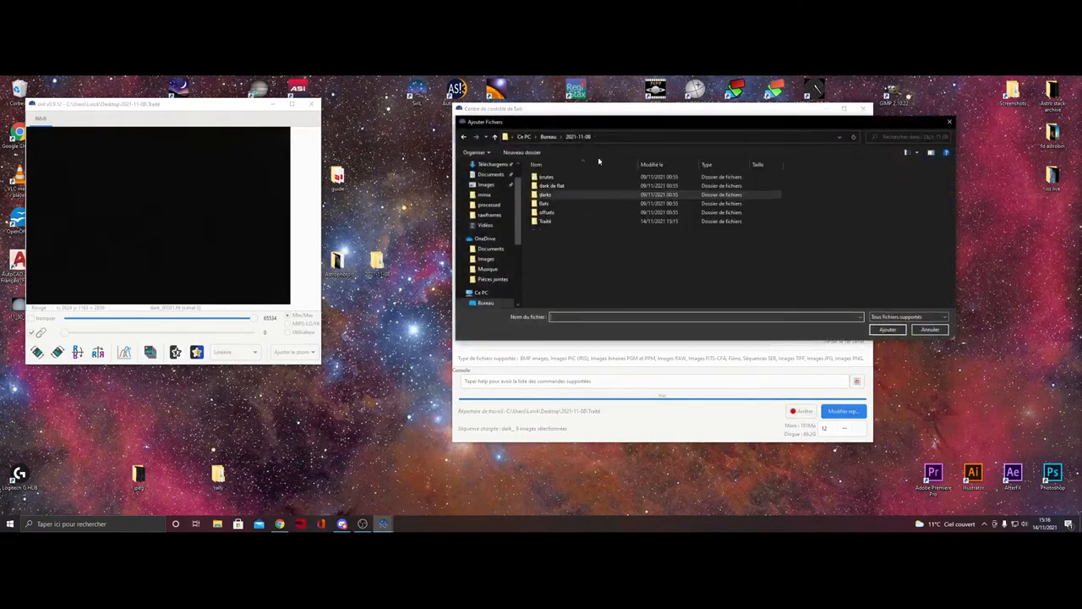
left_click(545, 213)
left_click(889, 329)
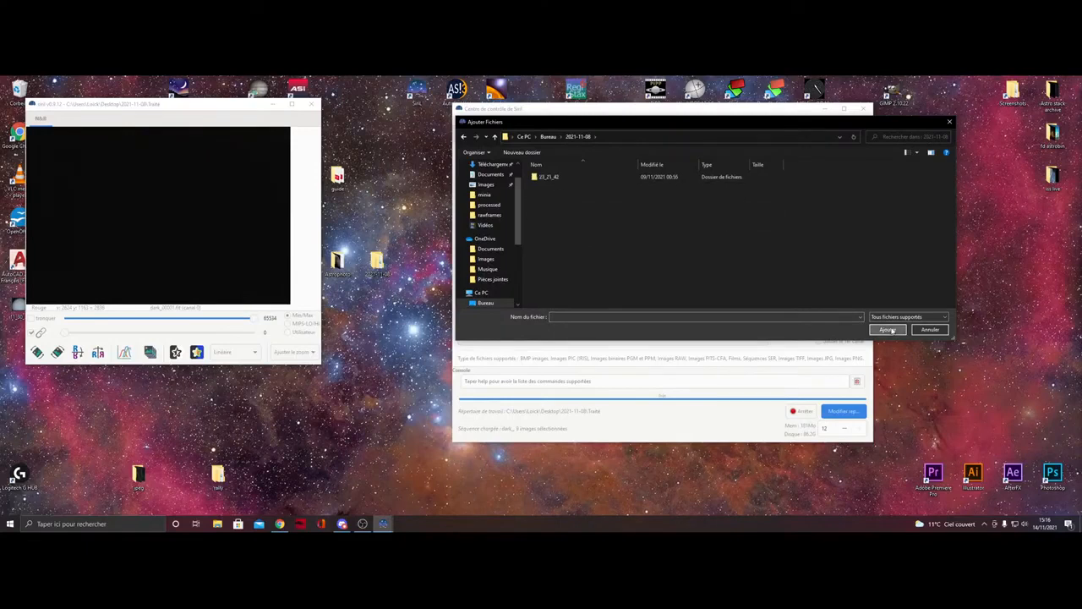
double_click(548, 178)
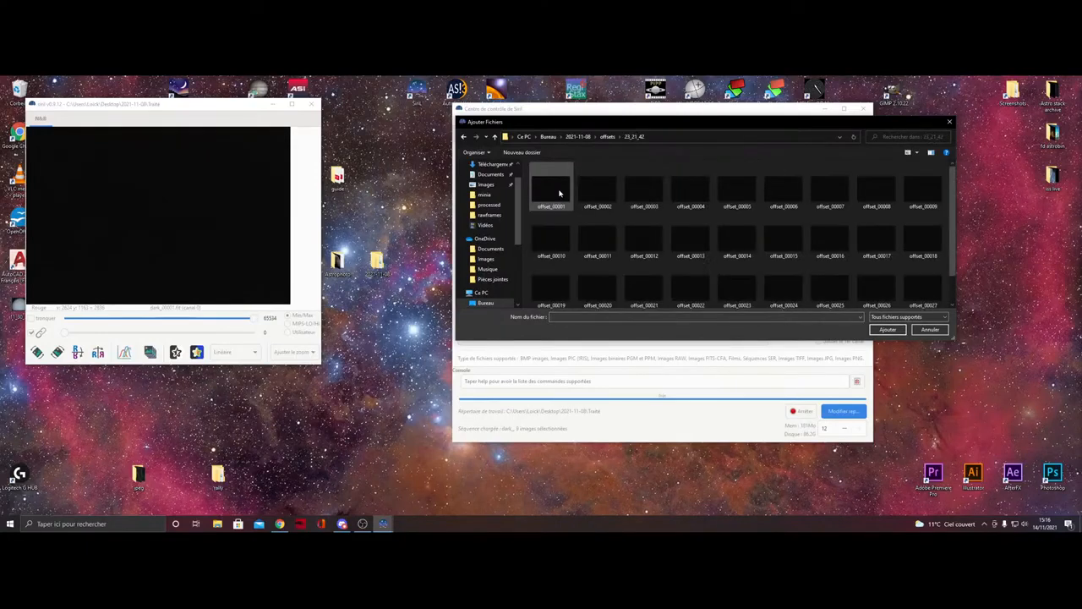
left_click_drag(555, 187, 911, 329)
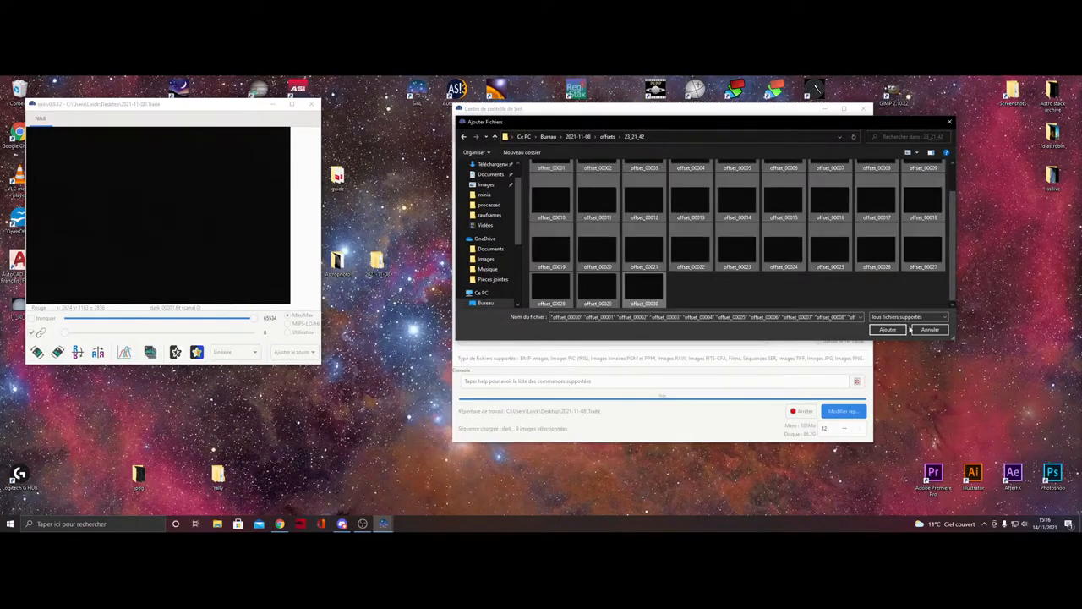
left_click(887, 330)
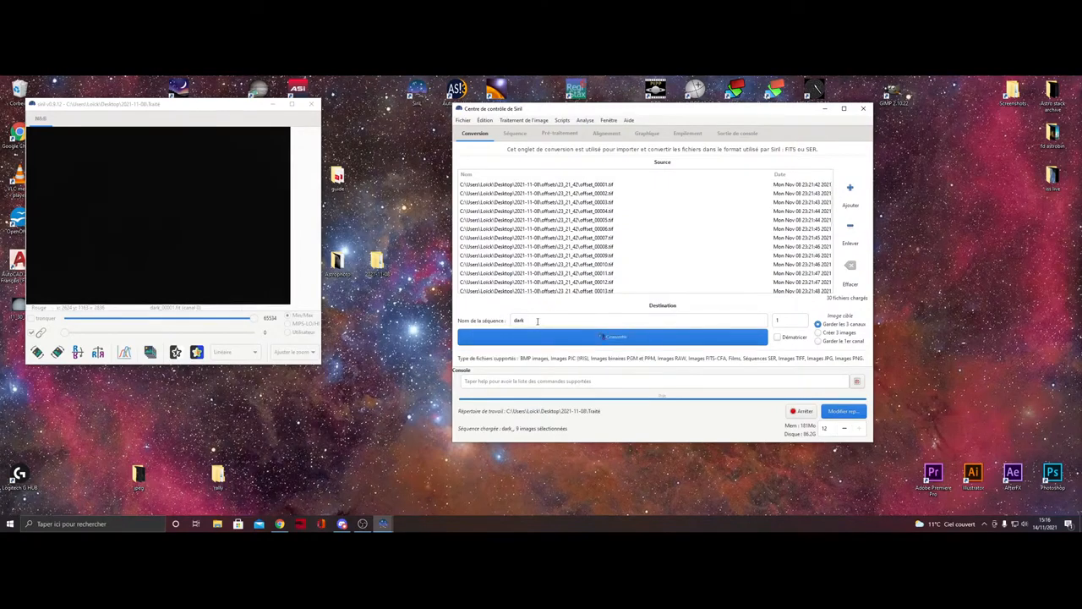
- Convert the loaded offset frames under the sequence name "offset" and empty the conversion source list
left_click_drag(536, 315, 509, 320)
type("off")
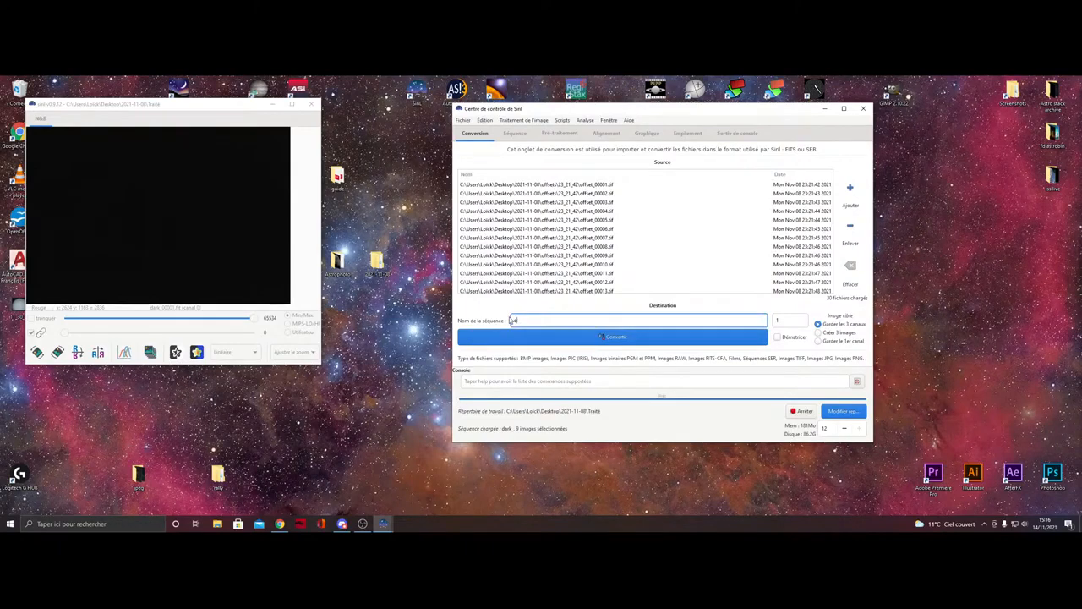
type("set")
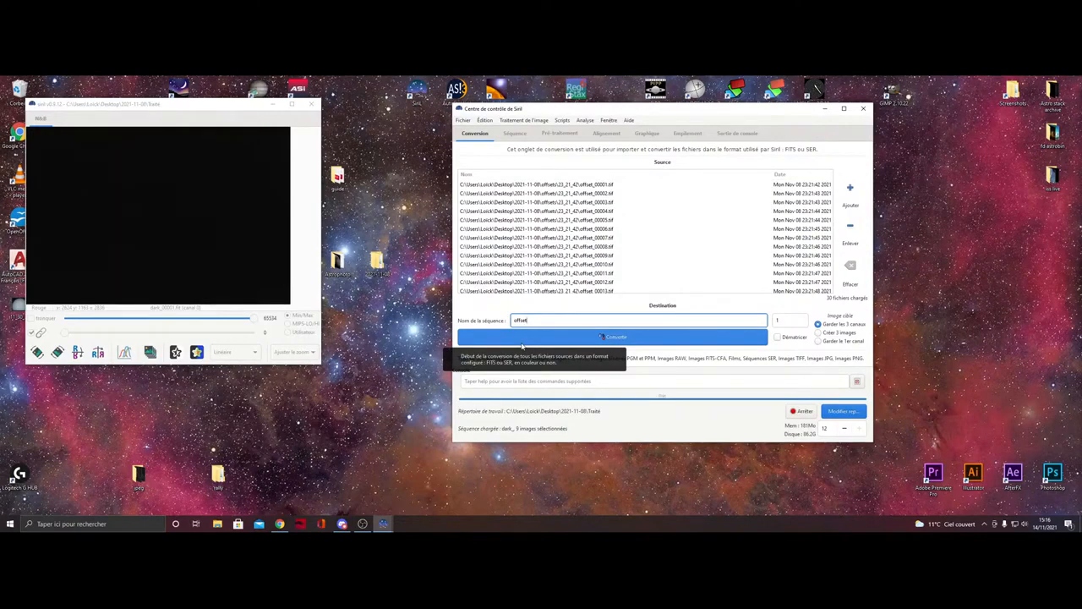
left_click(638, 338)
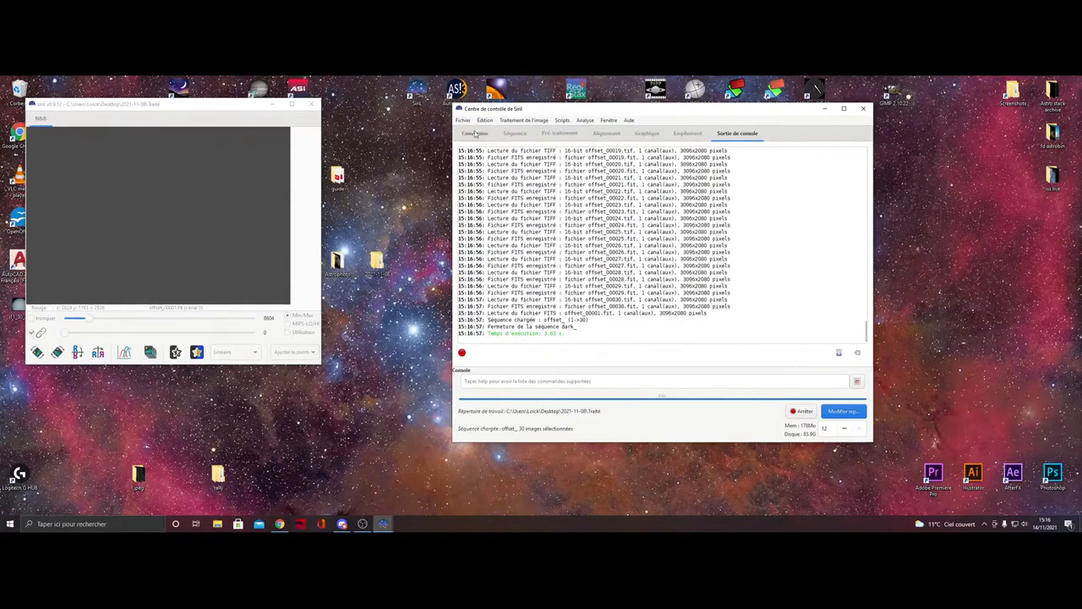
left_click(476, 133)
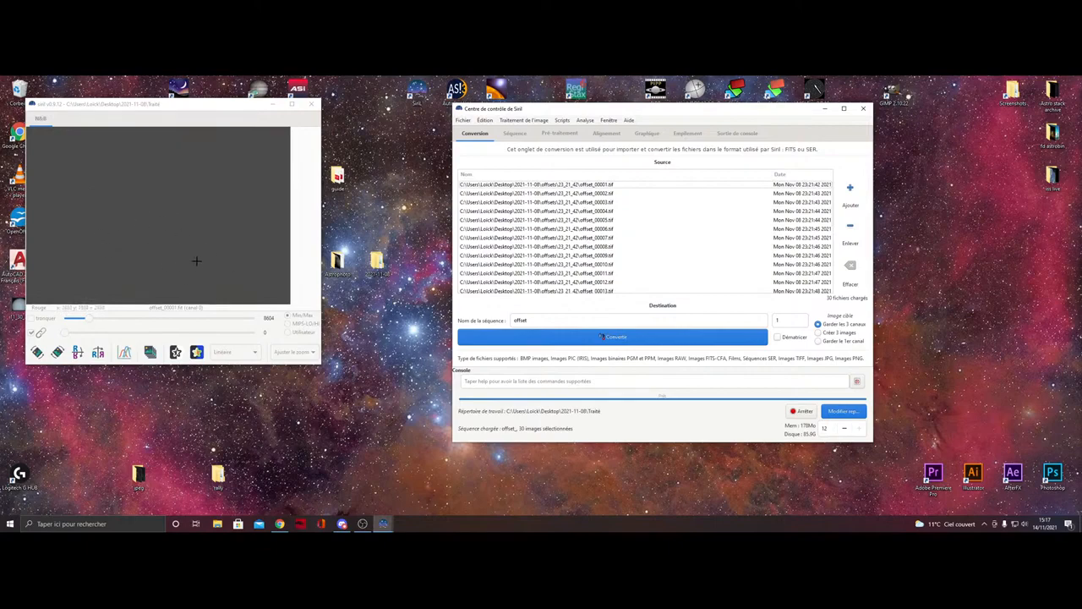
left_click(851, 267)
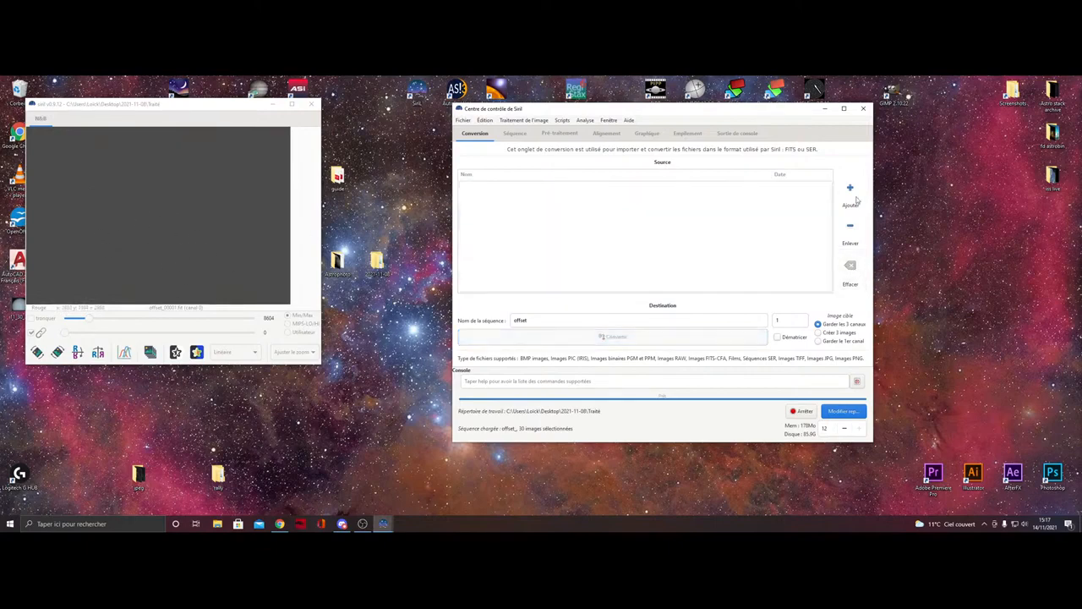
- Add flat_00010 through flat_00020 from flats/23_30_27 in 2021-11-08 to the conversion source list
left_click(855, 198)
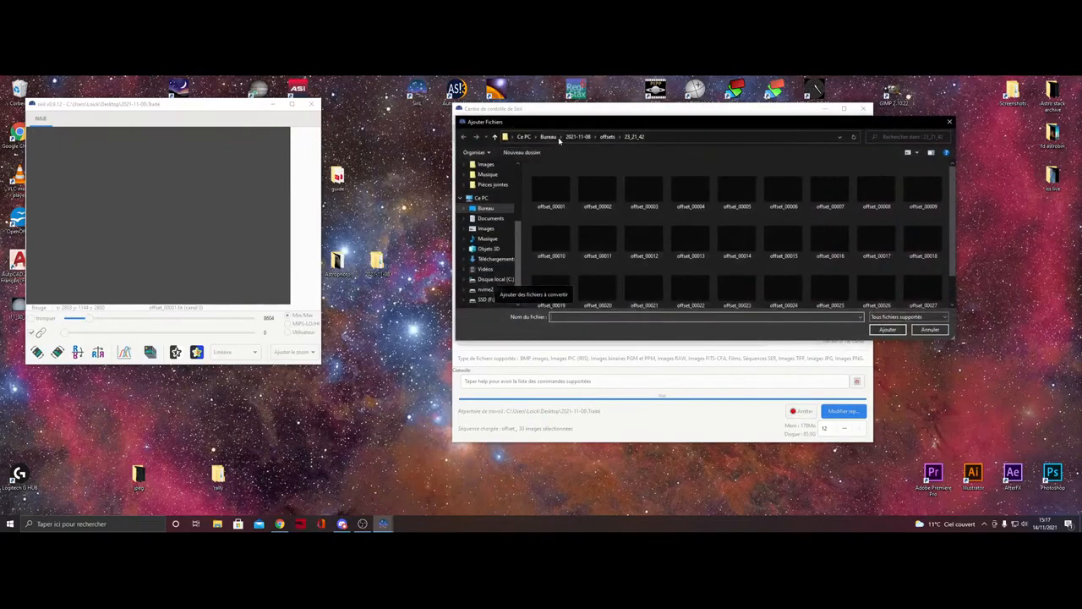
left_click(579, 136)
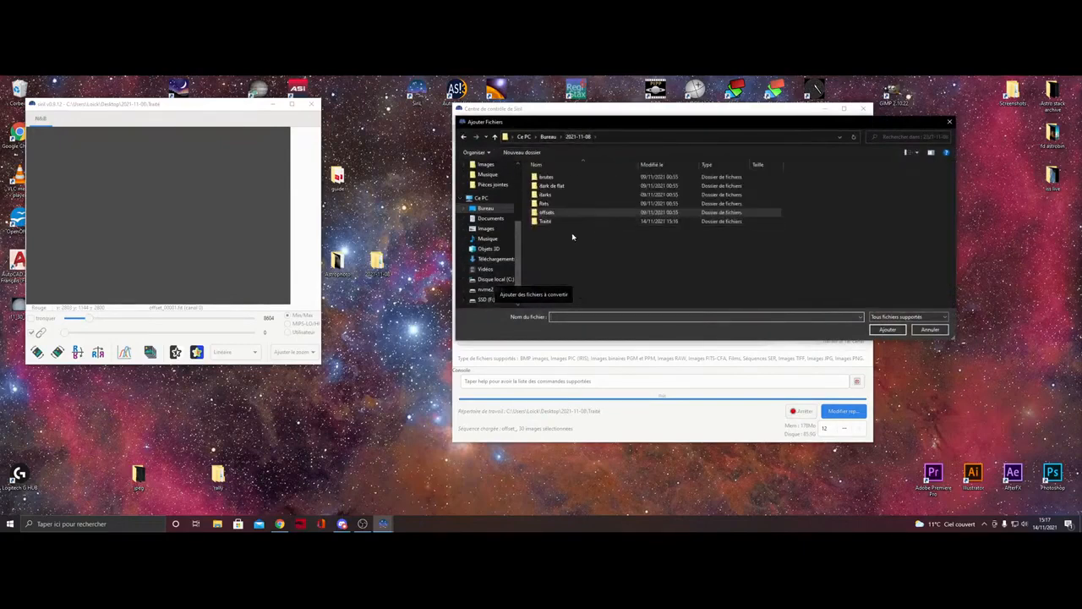
double_click(547, 206)
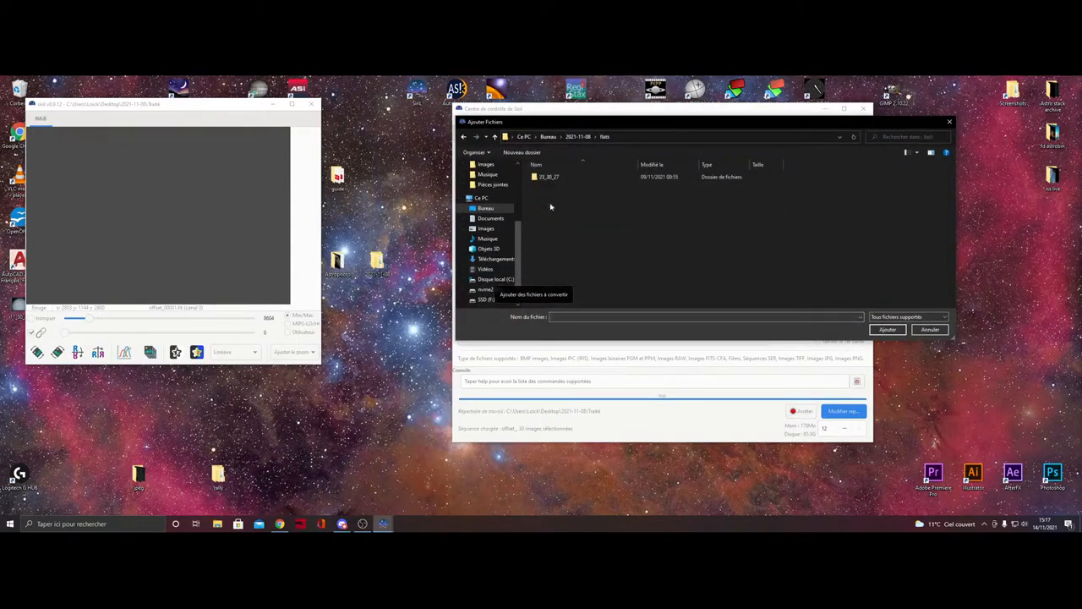
double_click(558, 182)
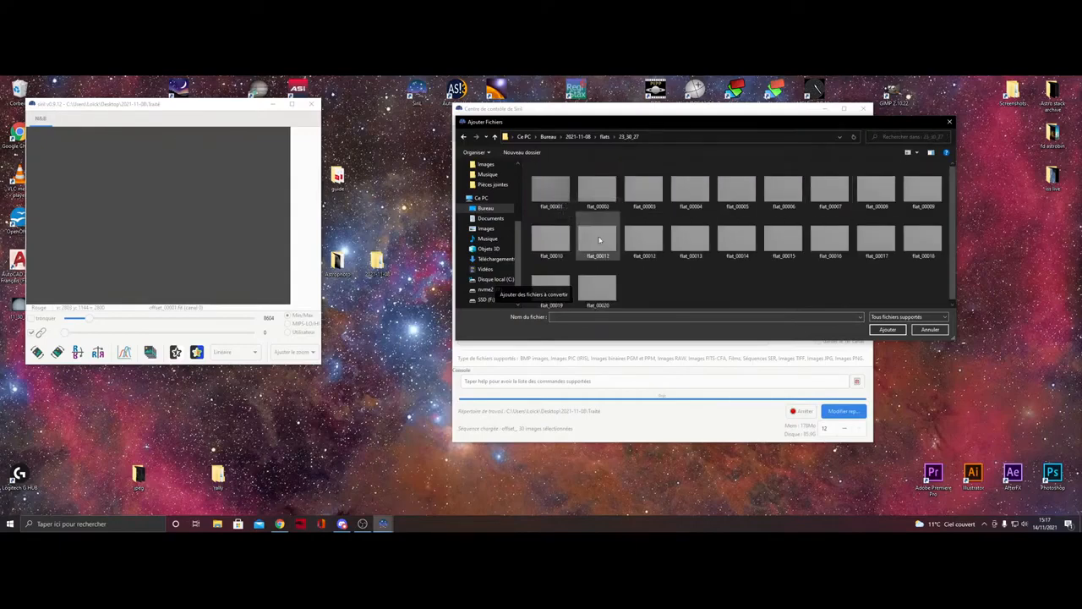
left_click(557, 236)
left_click(597, 287, "shift")
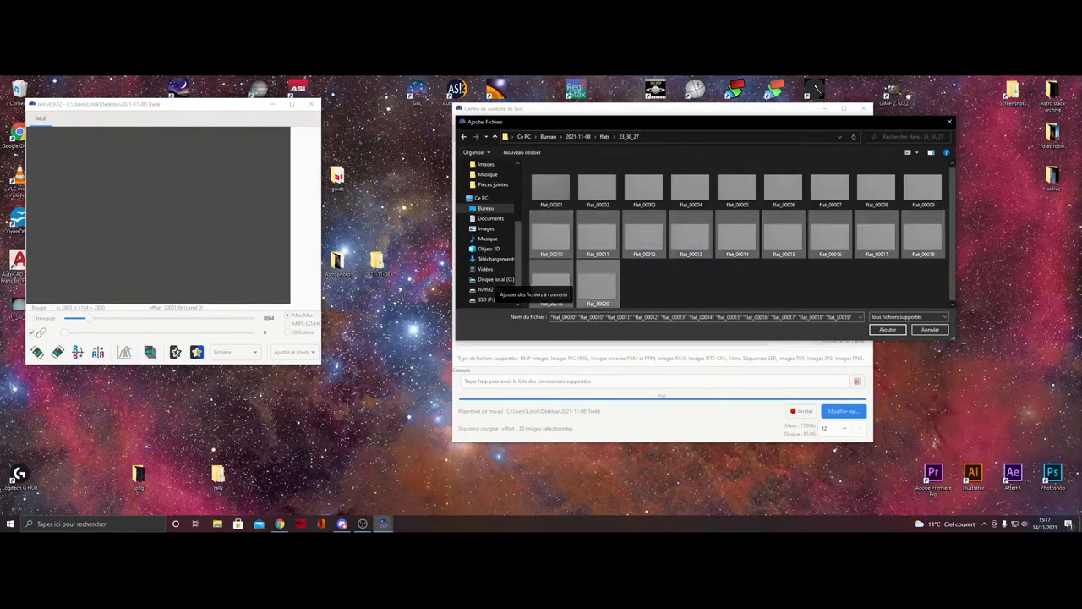
left_click(886, 330)
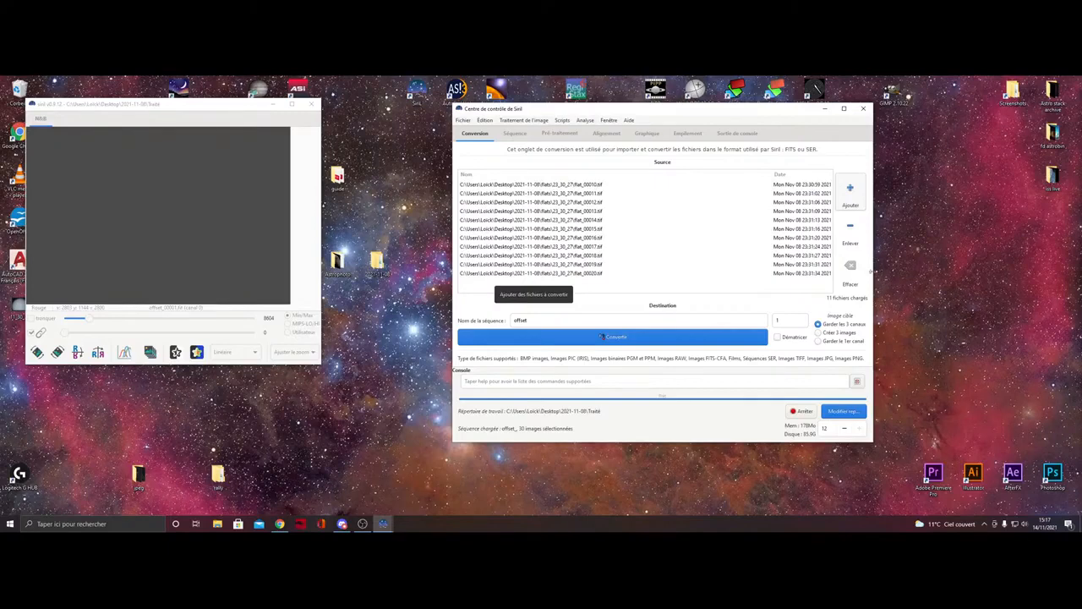
- Empty the source list and add only flat_00010 through flat_00019 from flats/23_30_27
left_click(602, 336)
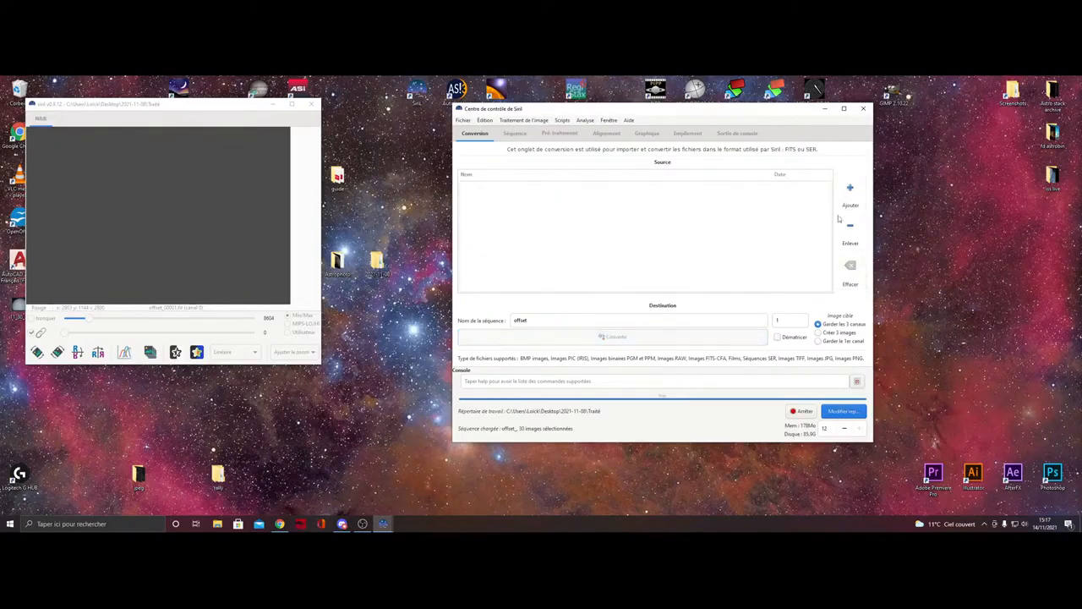
left_click(849, 186)
left_click(550, 235)
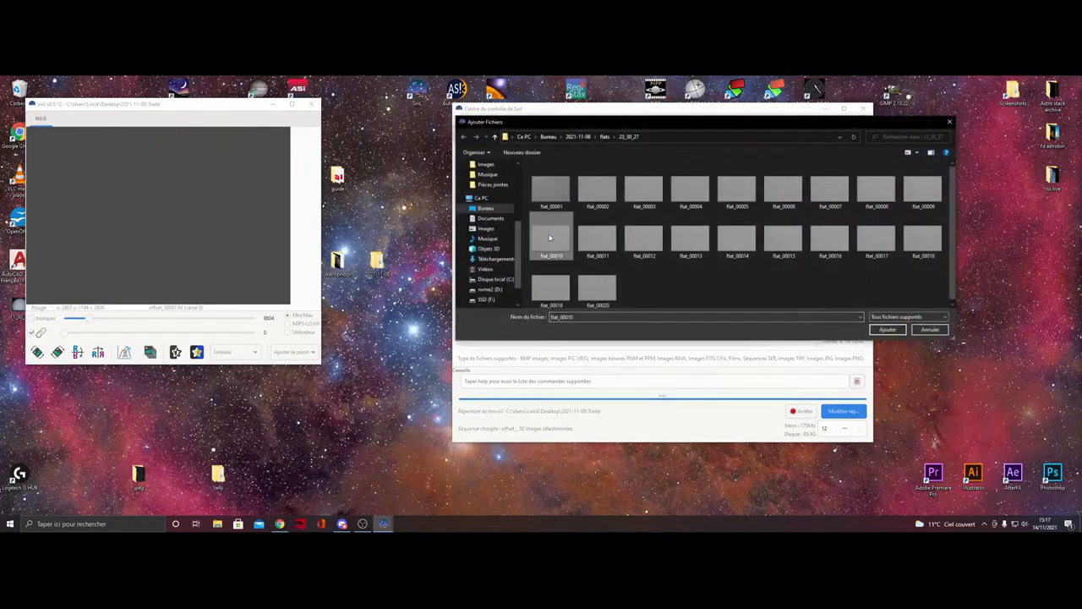
key("ctrl+a")
left_click(893, 330)
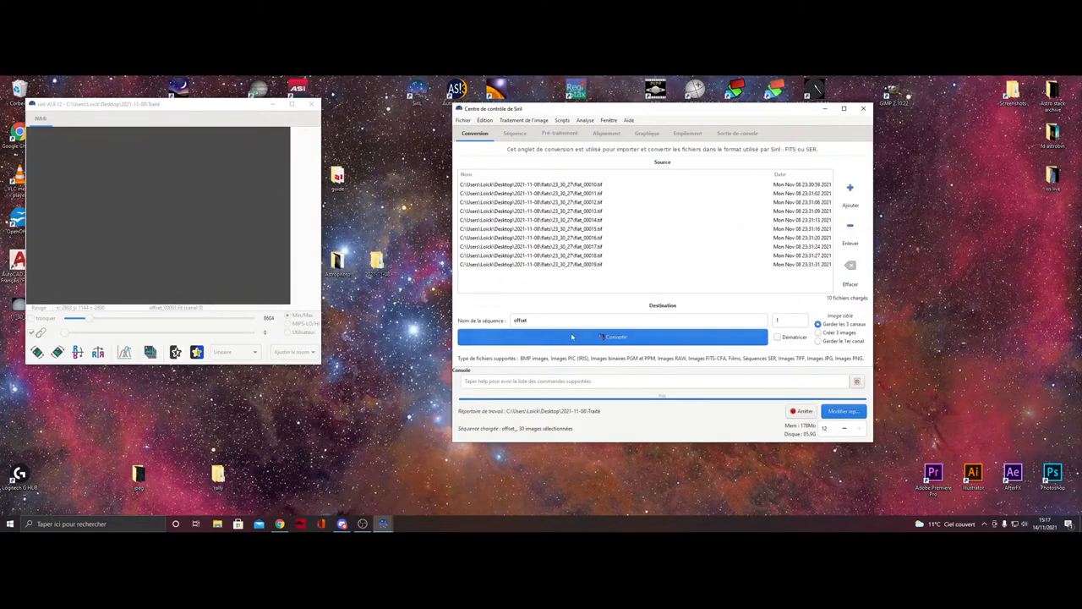
- Name the sequence "flat" and convert the loaded flat frames
double_click(514, 320)
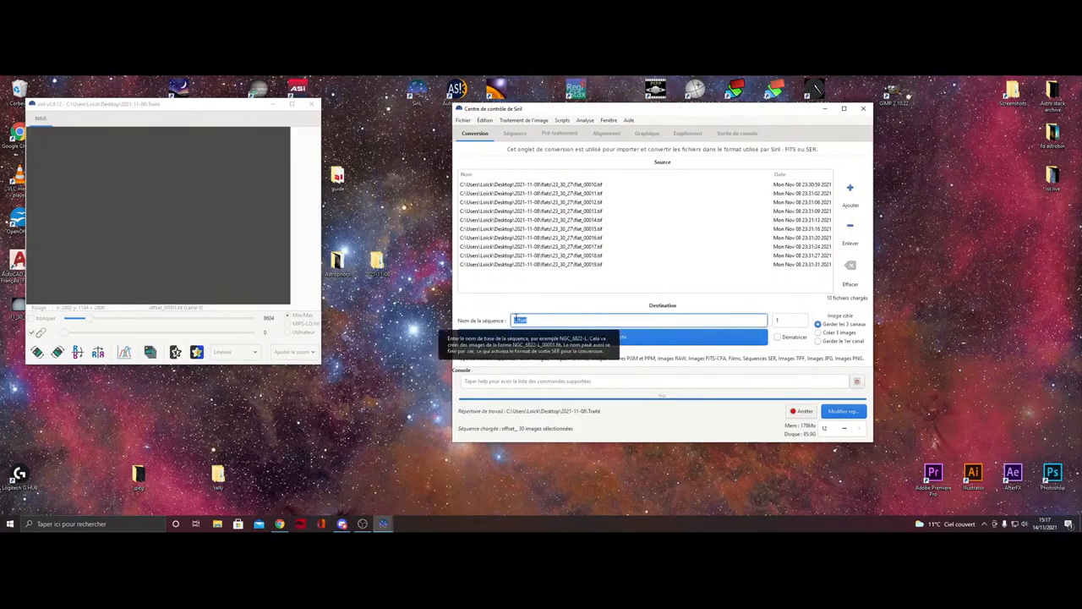
type("flat")
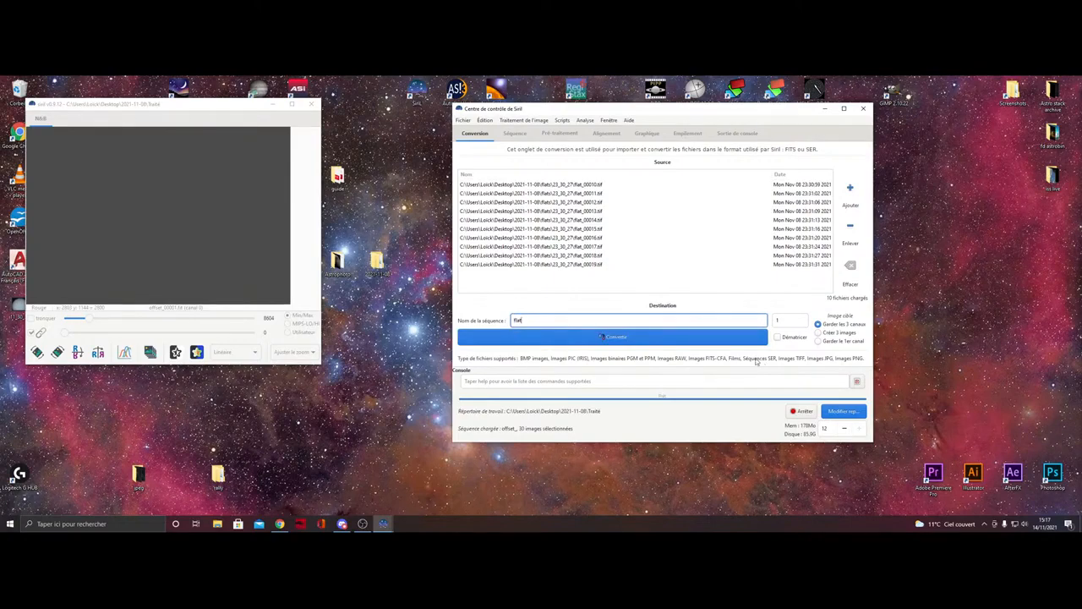
left_click(639, 340)
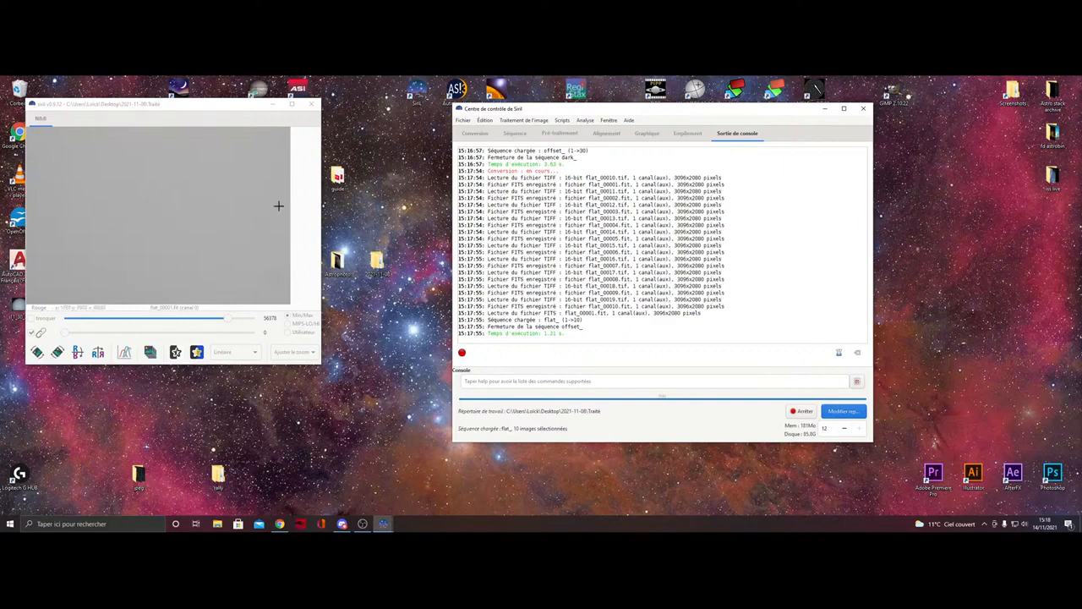
- Load offset_.seq as the current sequence
left_click(514, 135)
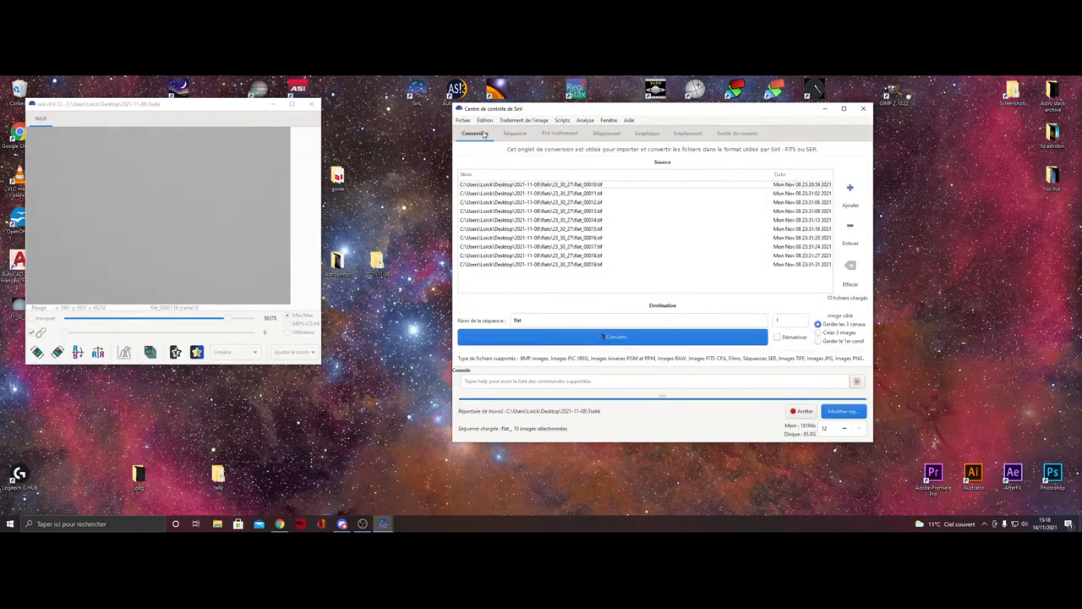
left_click(533, 177)
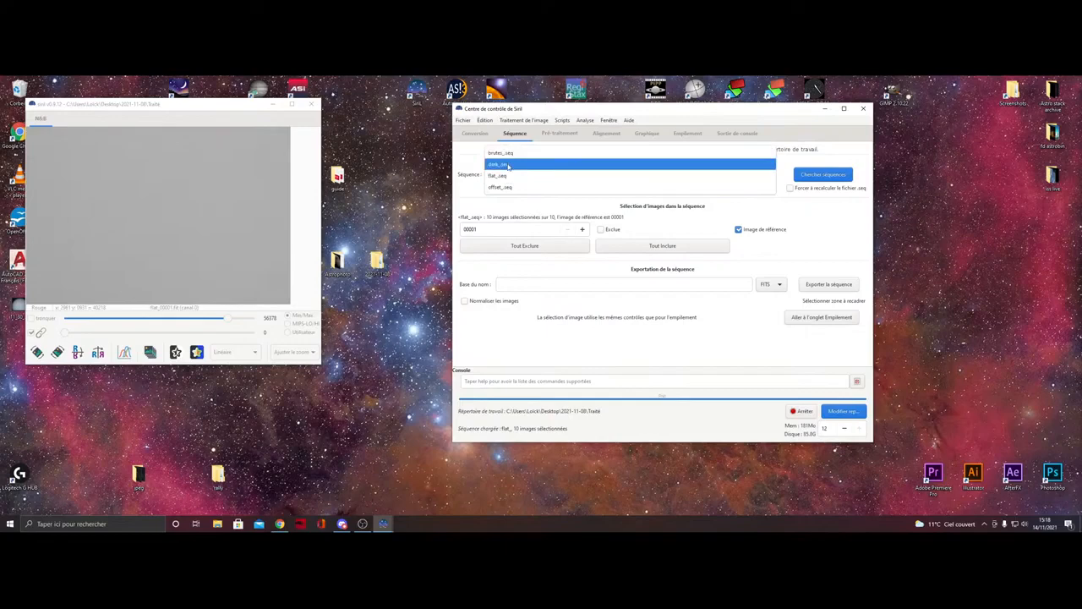
left_click(572, 187)
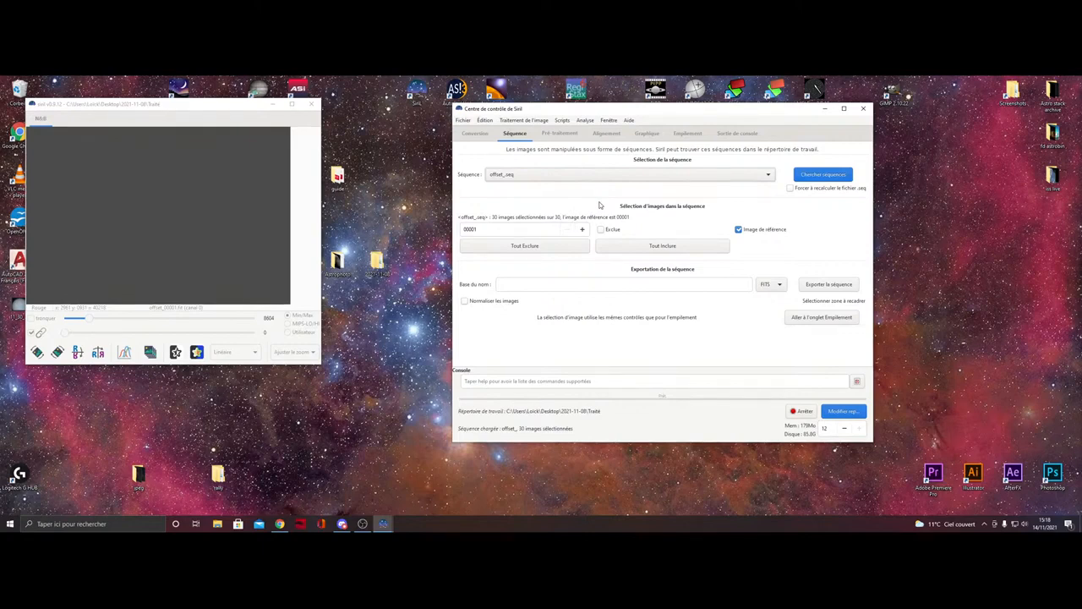
- Configure stacking of the offset sequence as average with pixel rejection, no normalisation and Winsorized Sigma Clipping
left_click(689, 137)
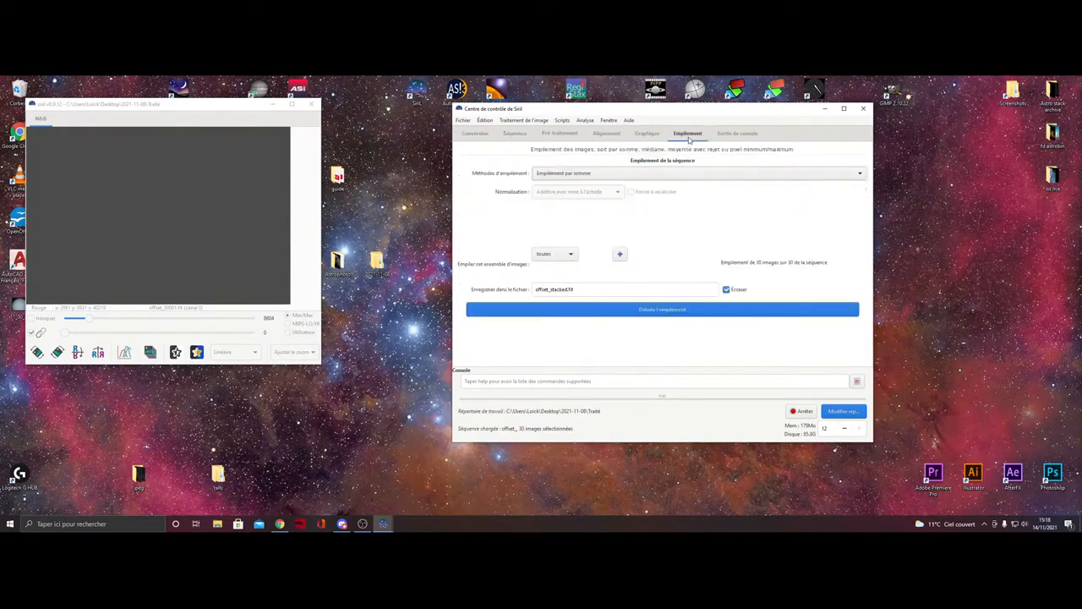
left_click(578, 174)
left_click(609, 183)
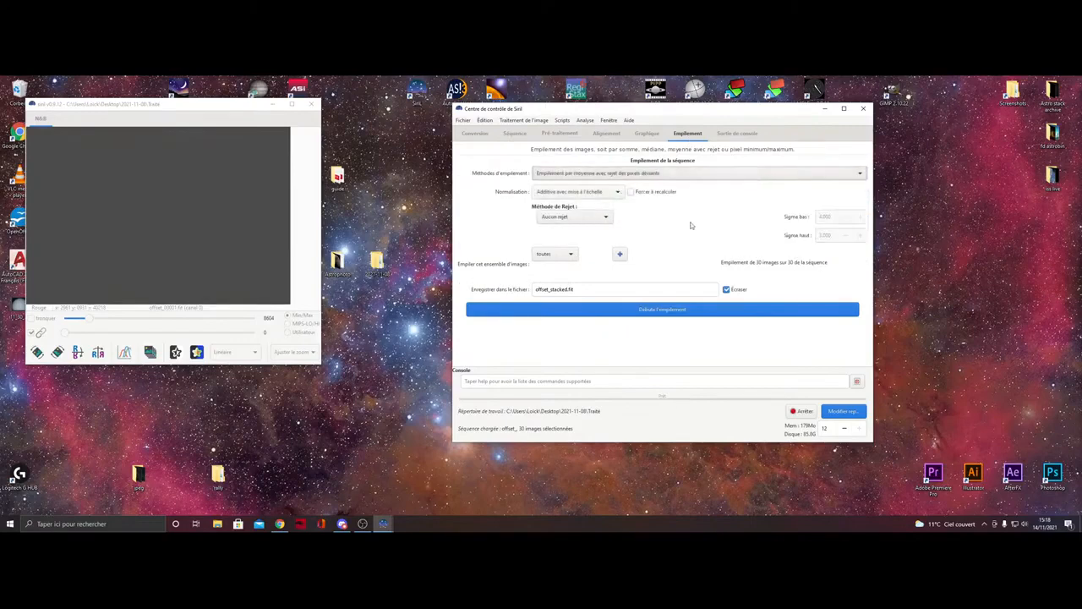
left_click(593, 192)
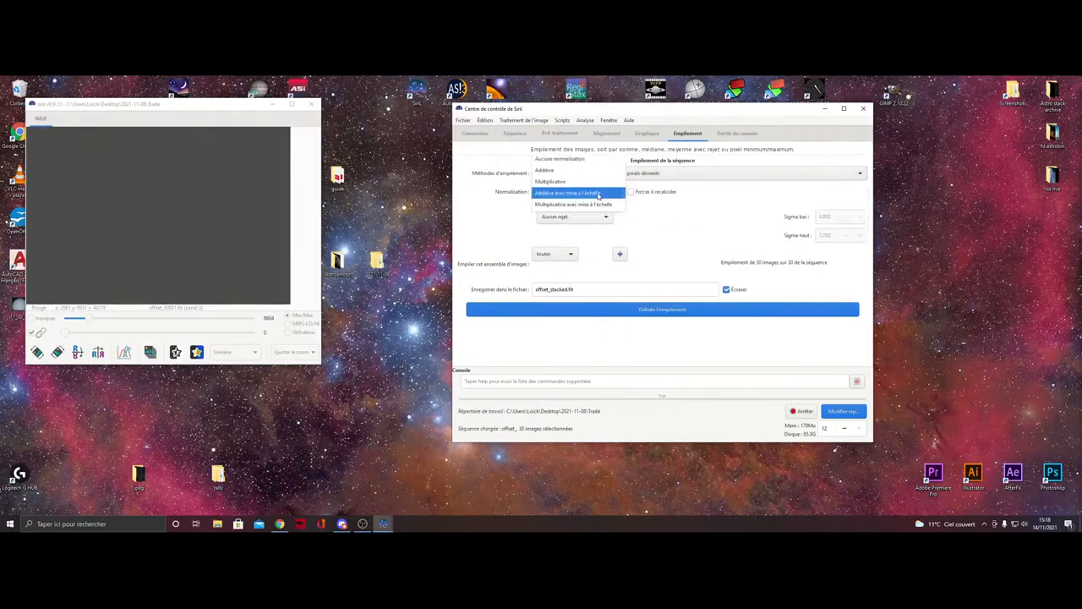
left_click(554, 161)
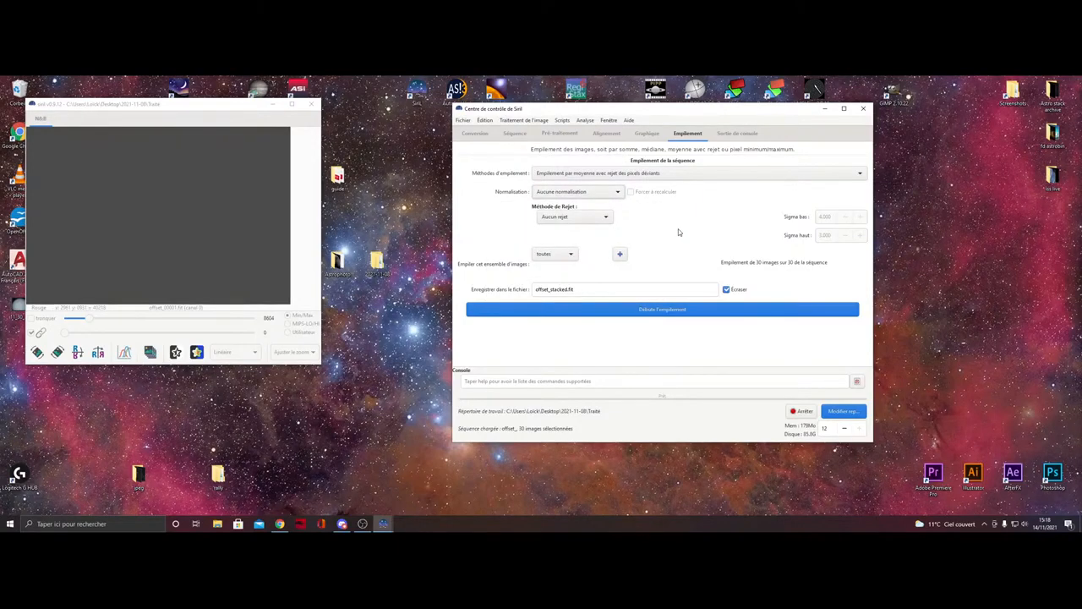
left_click(597, 218)
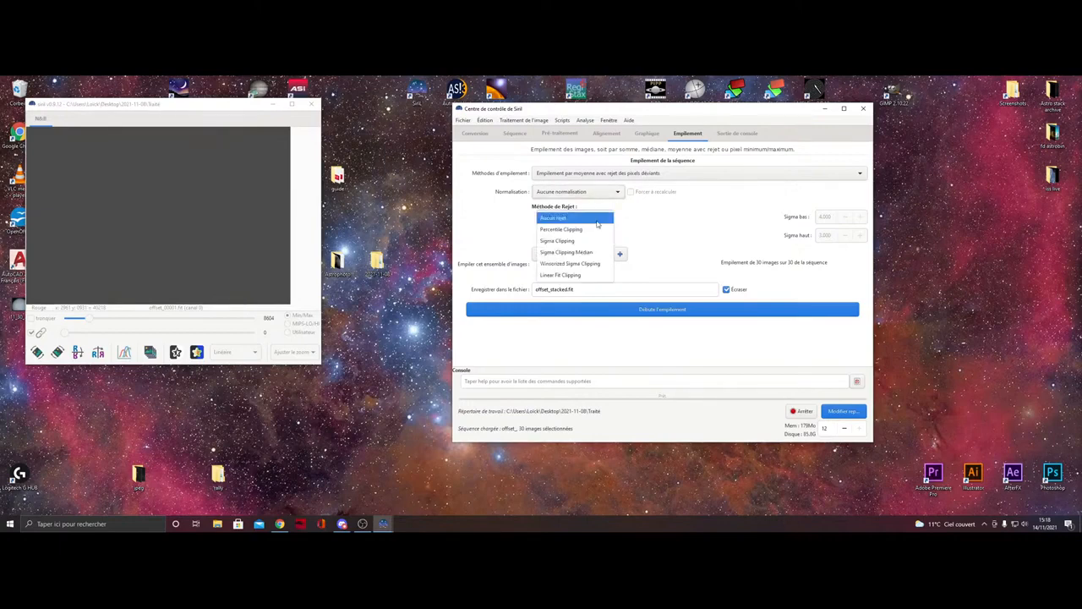
left_click(584, 264)
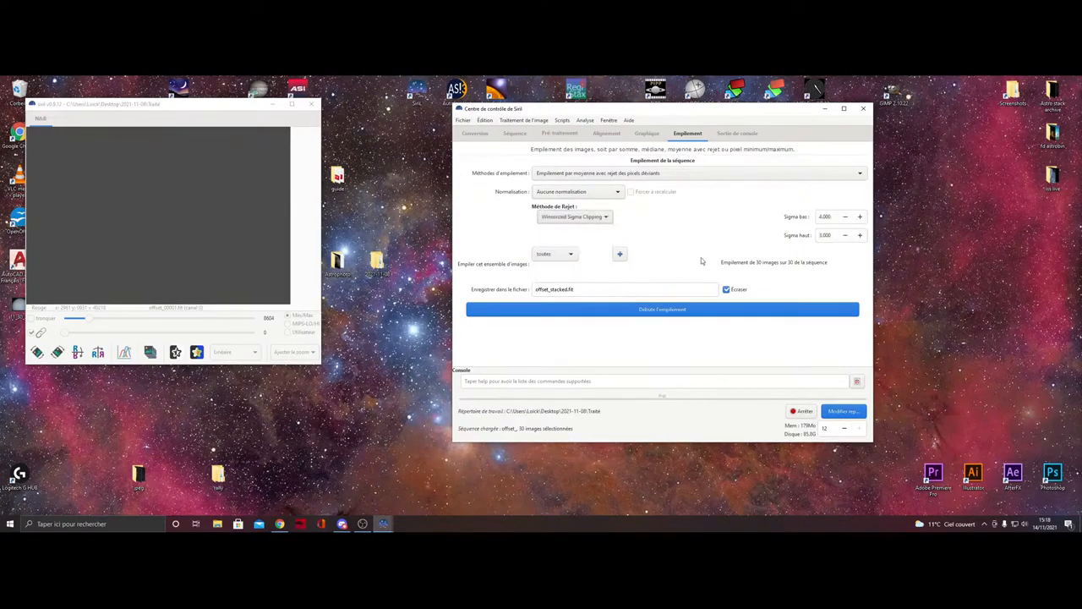
left_click(603, 175)
left_click(596, 185)
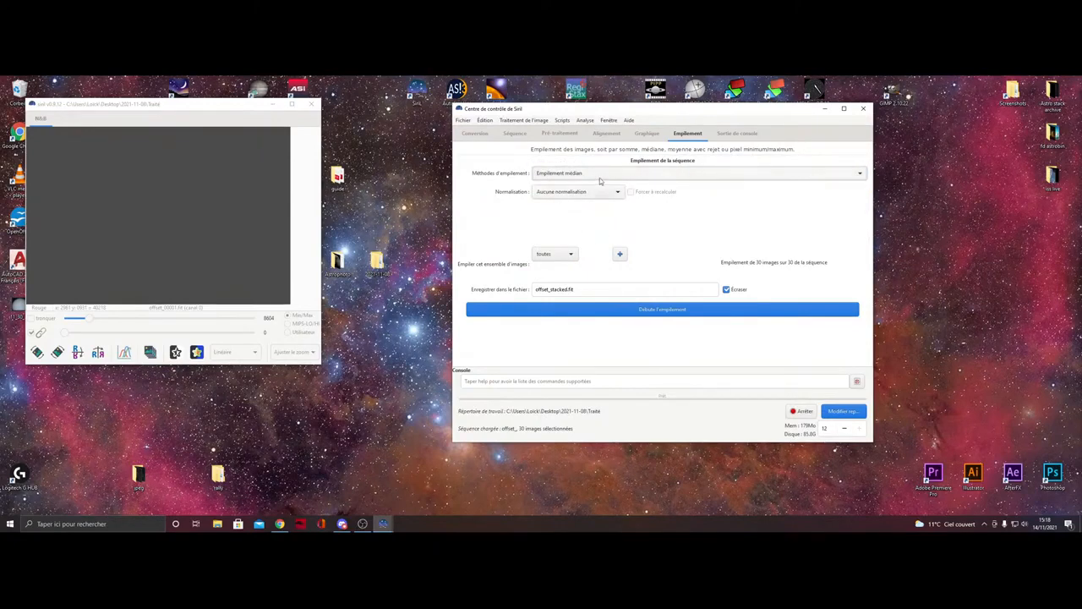
left_click(599, 175)
left_click(599, 162)
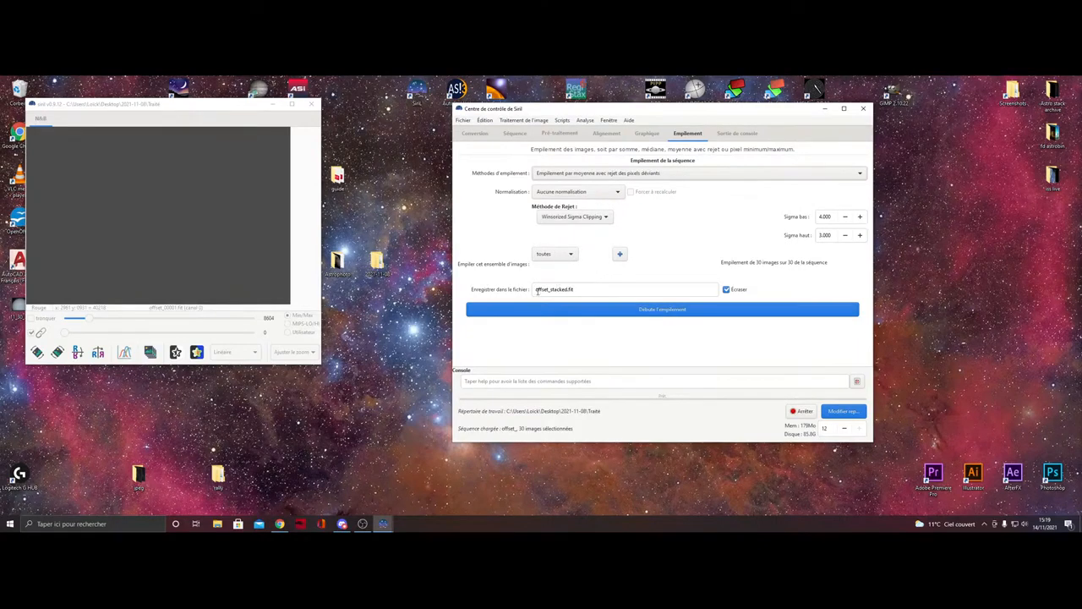
- Stack the offset frames into offset_stacked.fit
left_click(658, 310)
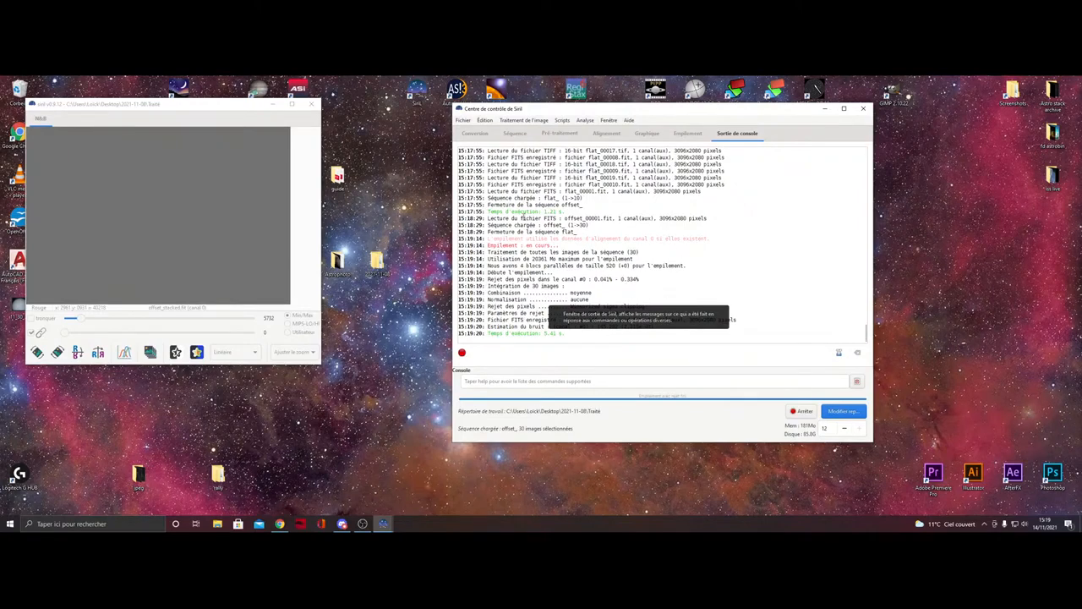
- Load dark_.seq as the current sequence and stack its frames into dark_stacked.fit with the same stacking settings
left_click(514, 134)
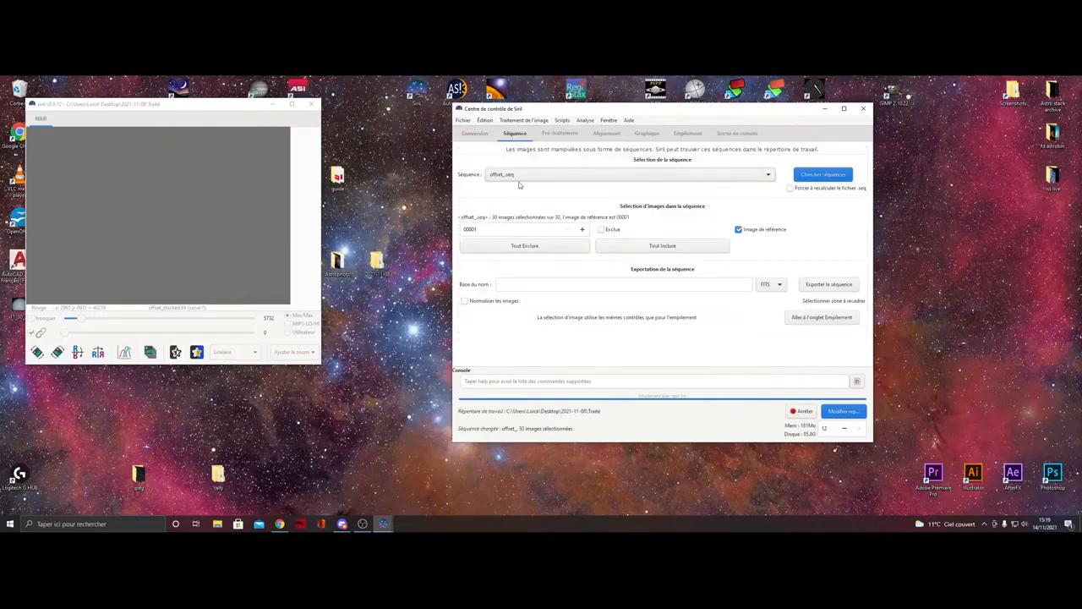
left_click(524, 175)
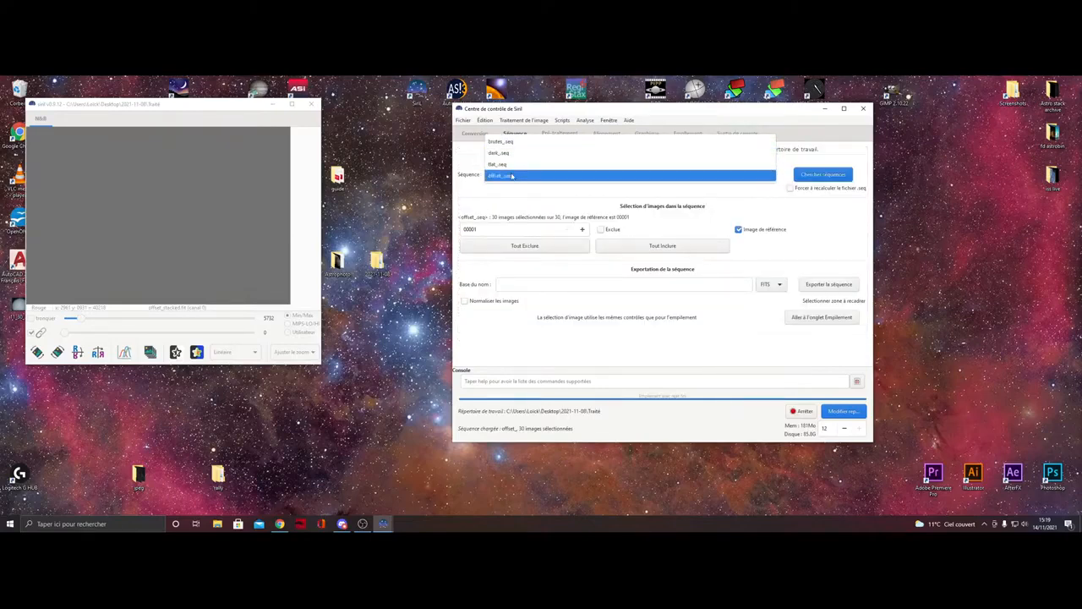
left_click(588, 175)
left_click(525, 176)
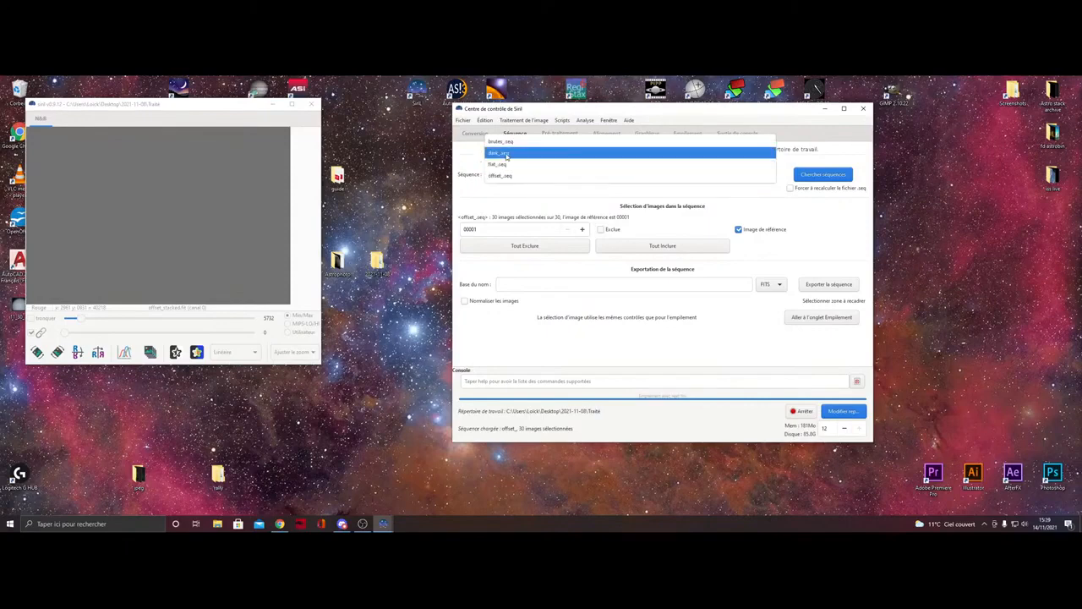
left_click(507, 153)
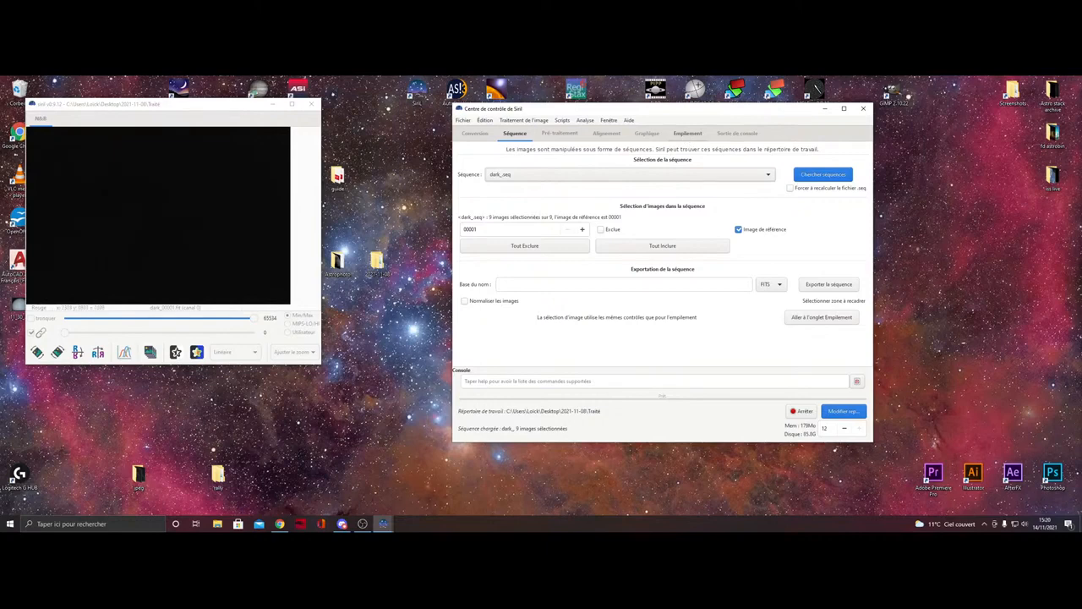
left_click(690, 135)
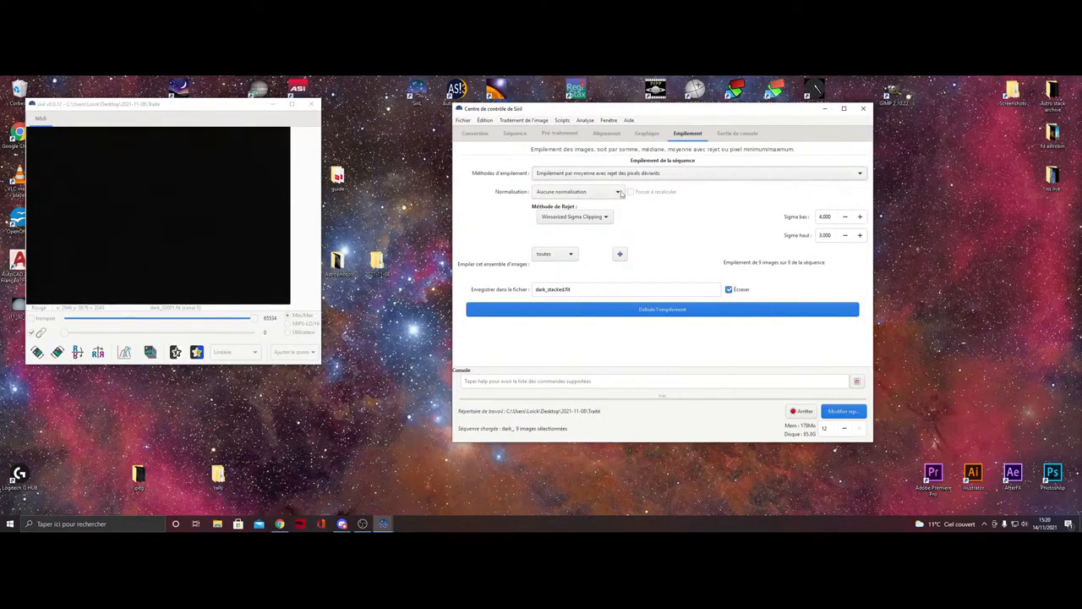
left_click(606, 311)
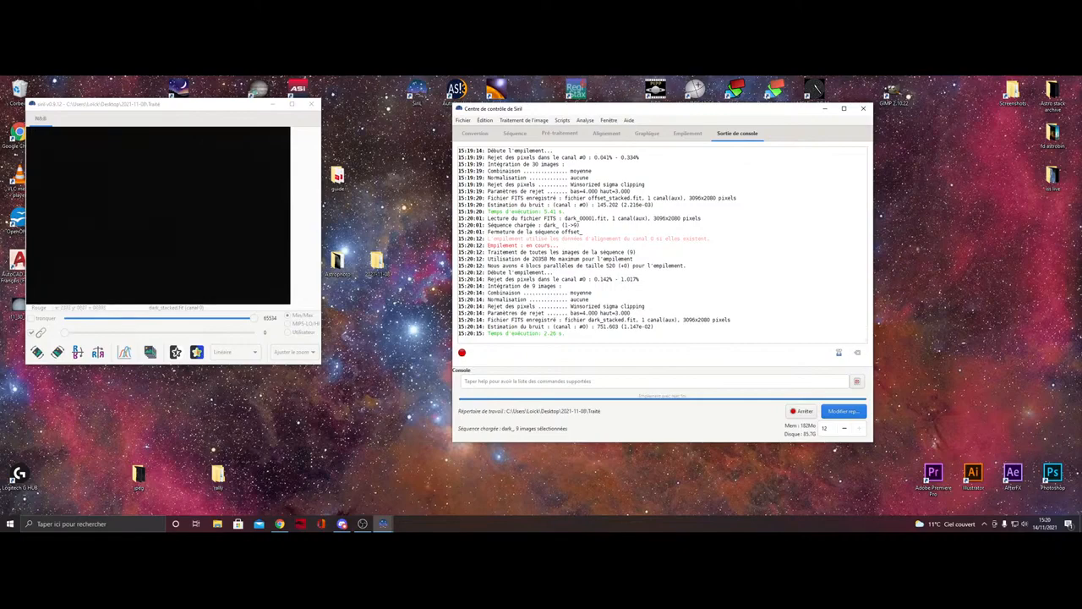
- Open Stack_62frames_3720s_WithDisplayStretch.png from the processed folder of the brutes session in 2021-11-08
left_click_drag(594, 109, 642, 143)
double_click(376, 262)
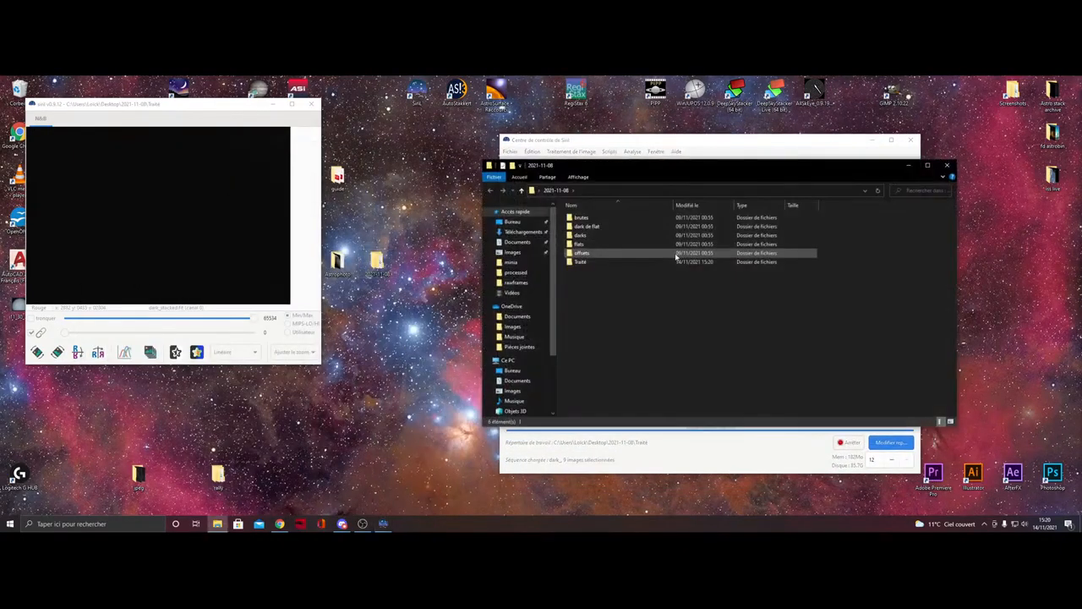
double_click(583, 218)
double_click(584, 219)
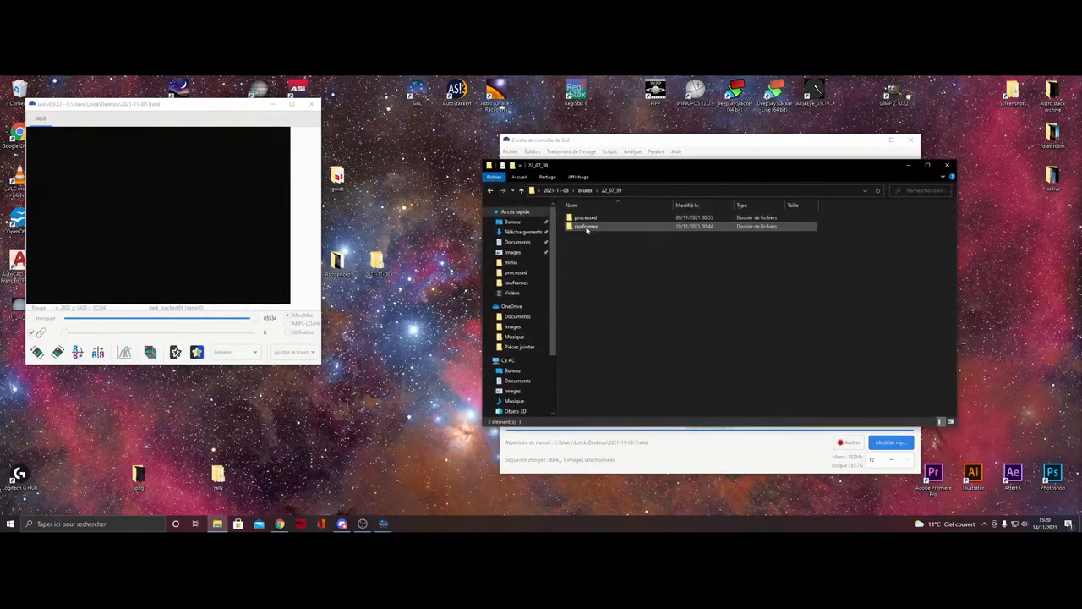
double_click(583, 218)
double_click(599, 238)
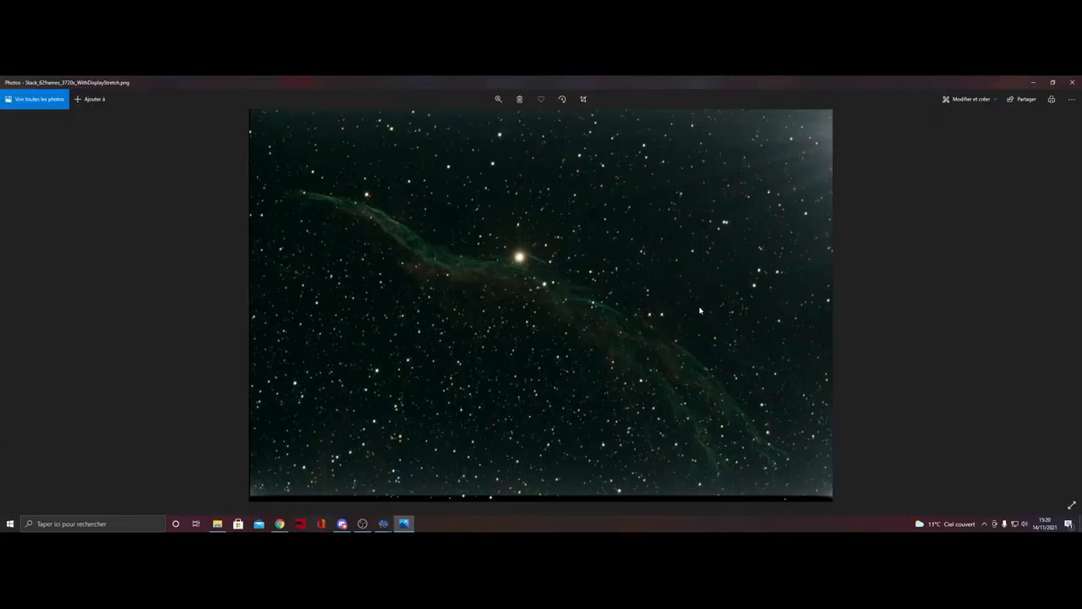
- Examine the nebula preview picture beside the Siril windows and at full size, close it, and rearrange the Siril windows
left_click(1052, 83)
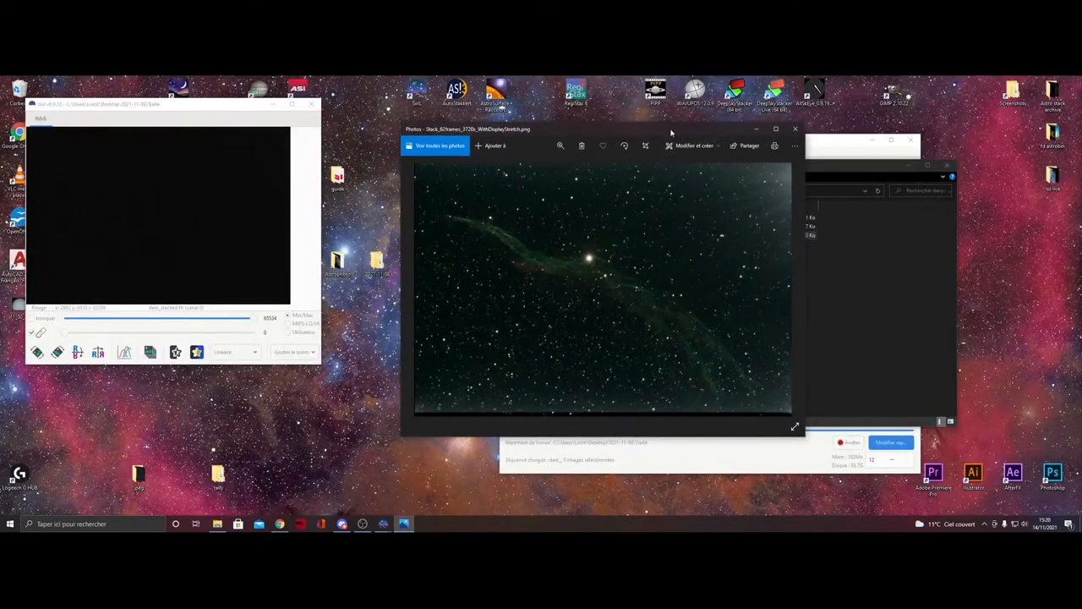
left_click_drag(674, 129, 407, 263)
left_click(909, 166)
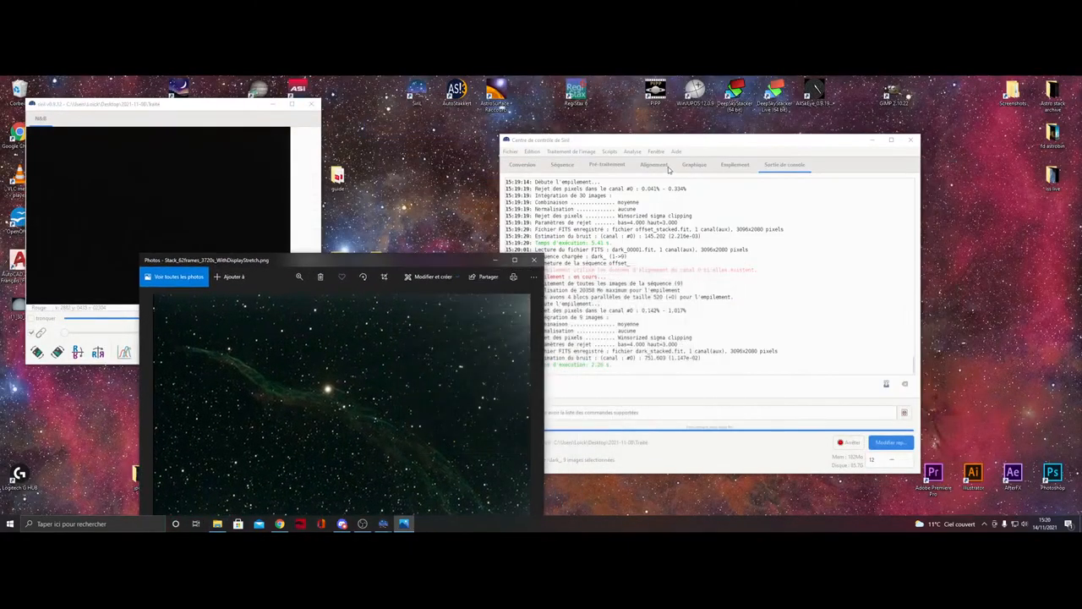
left_click(650, 141)
left_click_drag(651, 142, 673, 127)
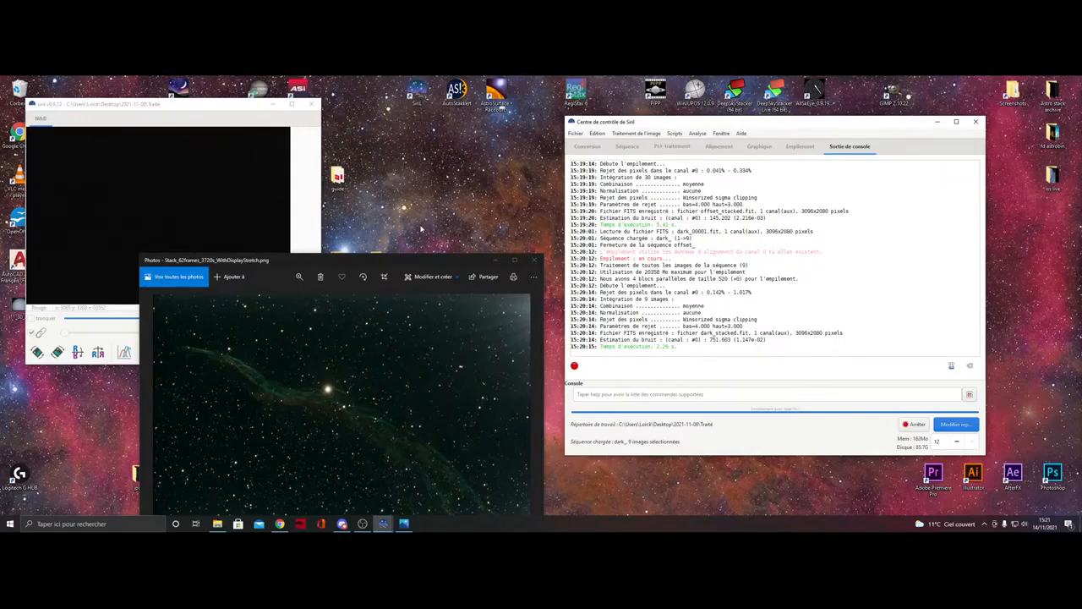
left_click_drag(359, 261, 342, 191)
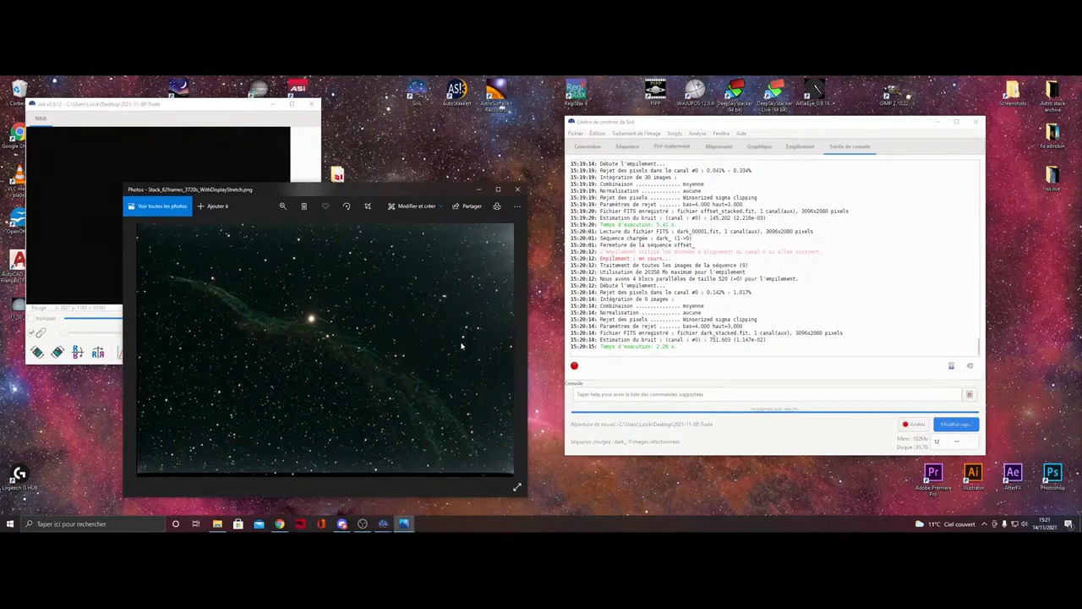
left_click(497, 191)
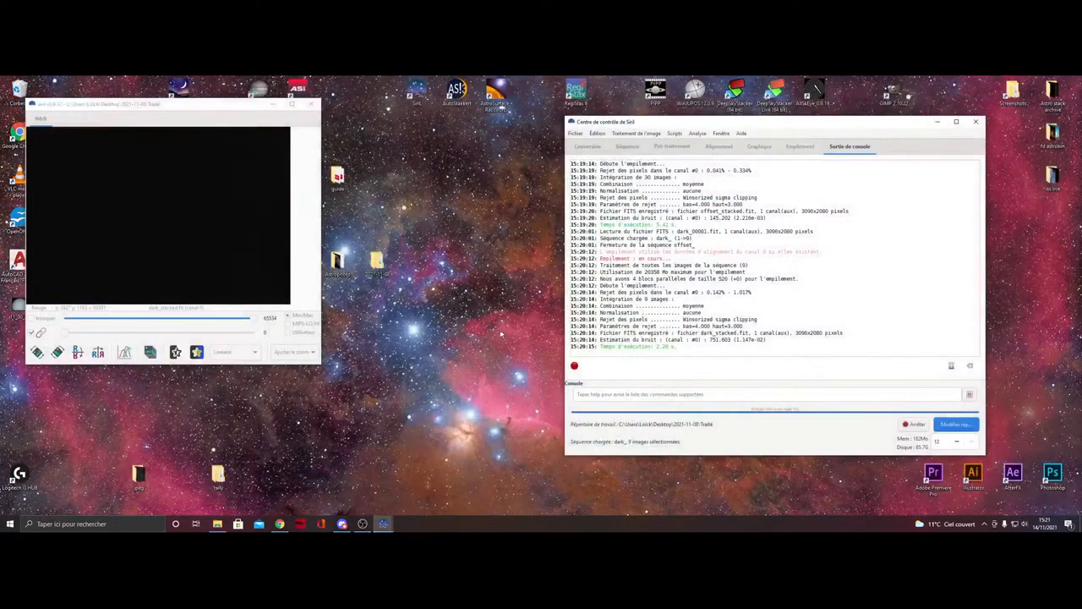
left_click(1072, 83)
left_click_drag(245, 106, 348, 127)
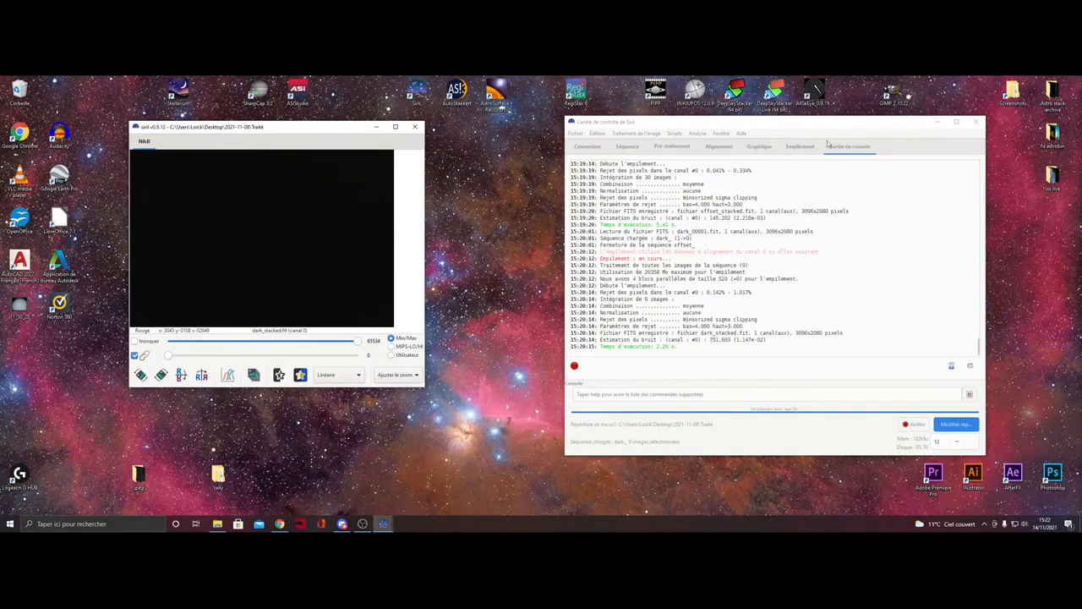
- Try restacking the dark sequence with a high sigma of 2.500, and again with a high sigma of 3.500
left_click(800, 148)
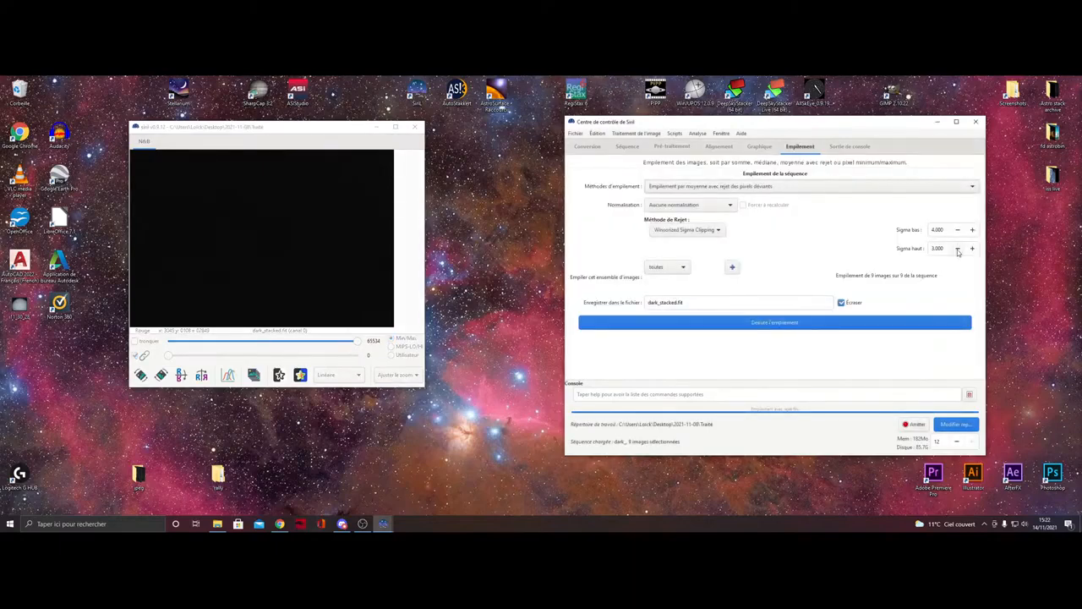
left_click(834, 322)
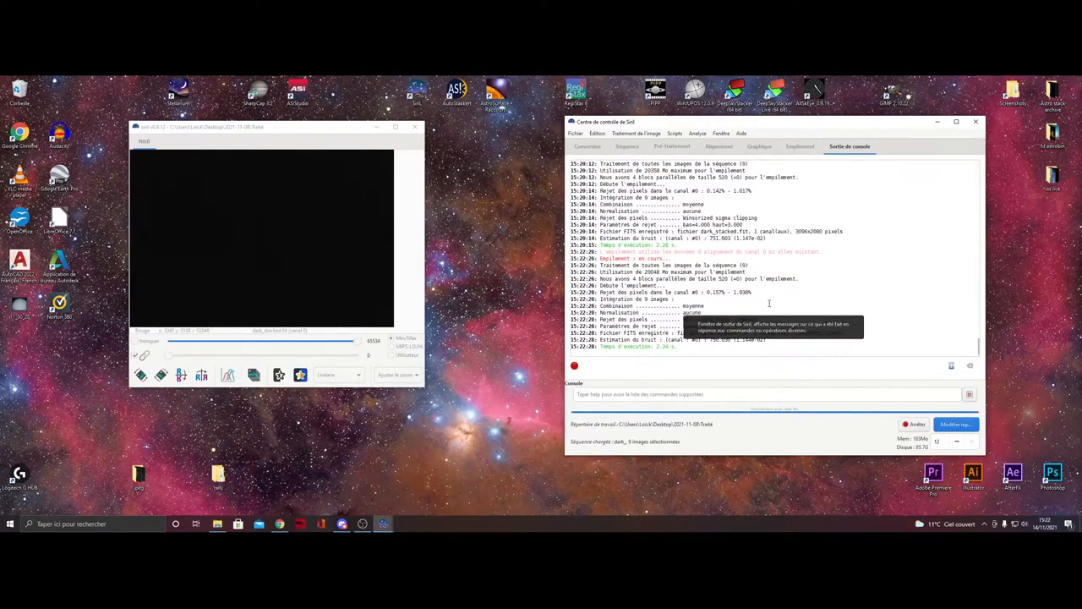
left_click(804, 148)
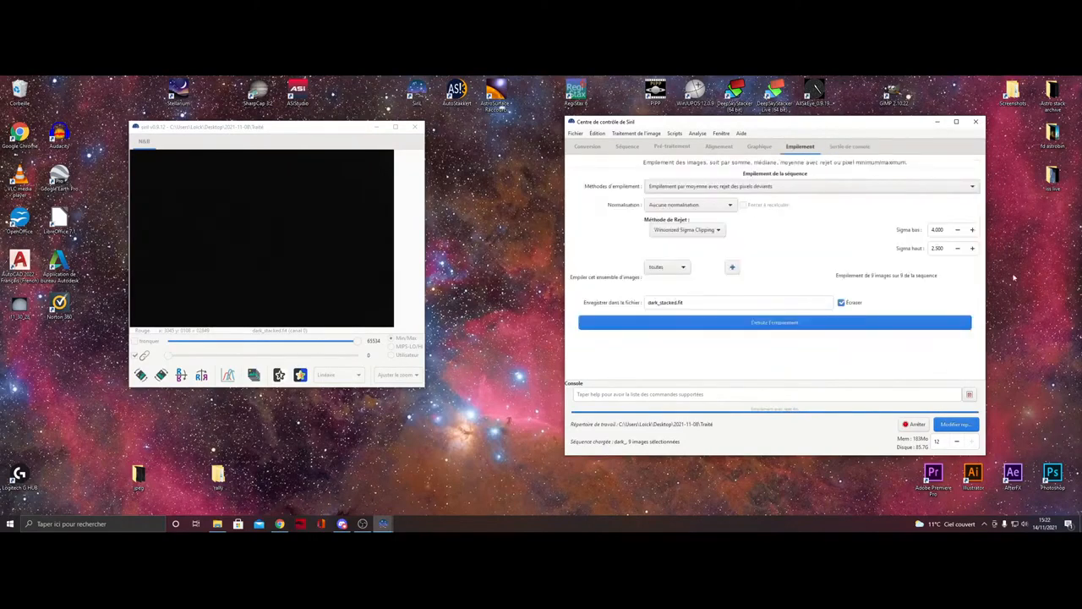
left_click(972, 248)
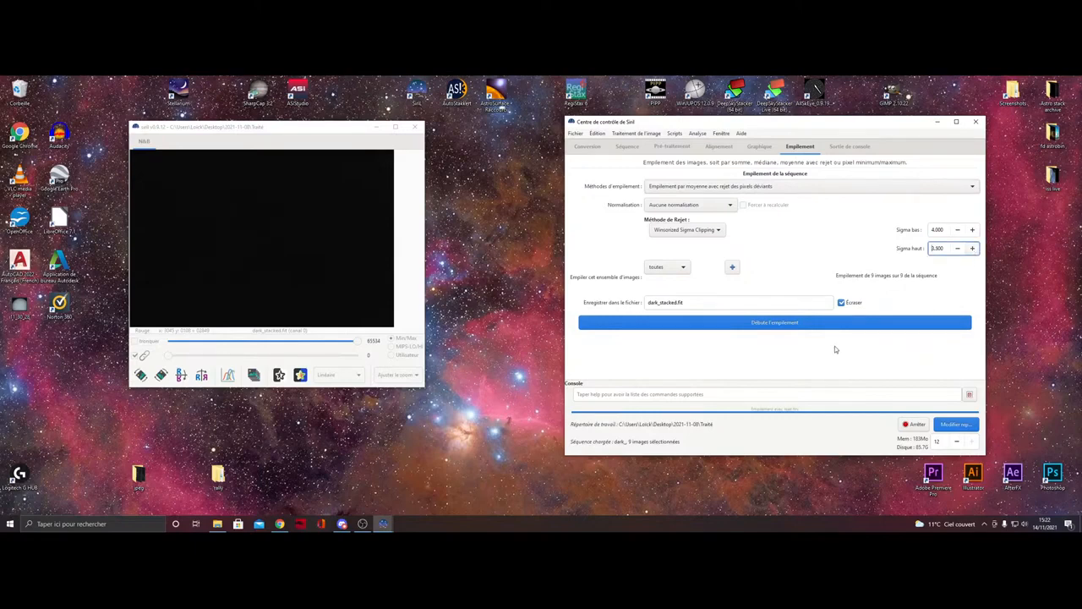
left_click(807, 323)
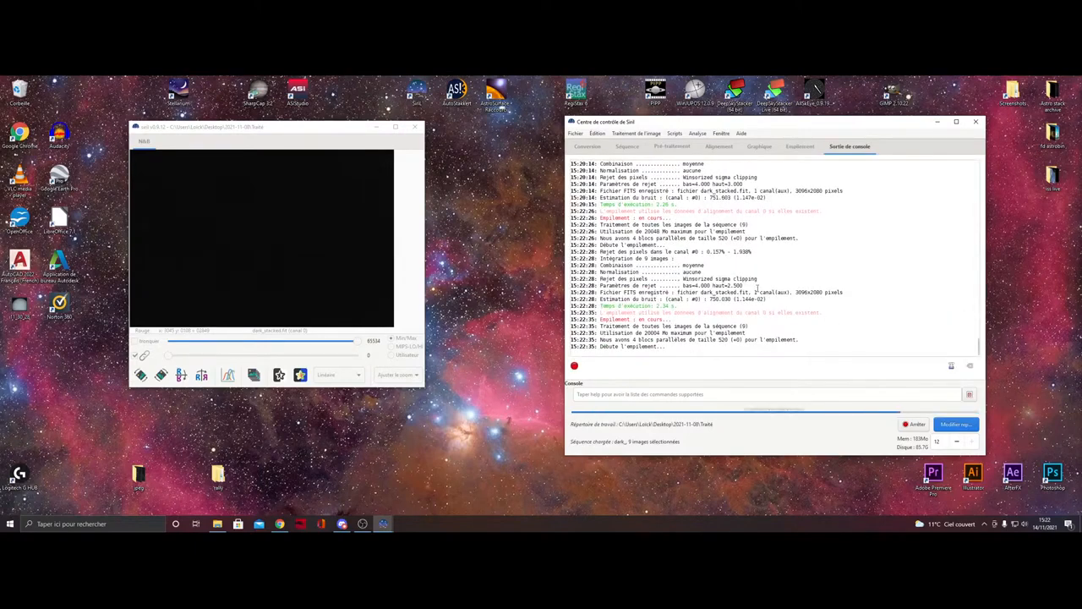
- Restack the dark sequence into dark_stacked.fit with a high sigma of 3.700 and review the console output
left_click(800, 147)
left_click(972, 249)
left_click(791, 320)
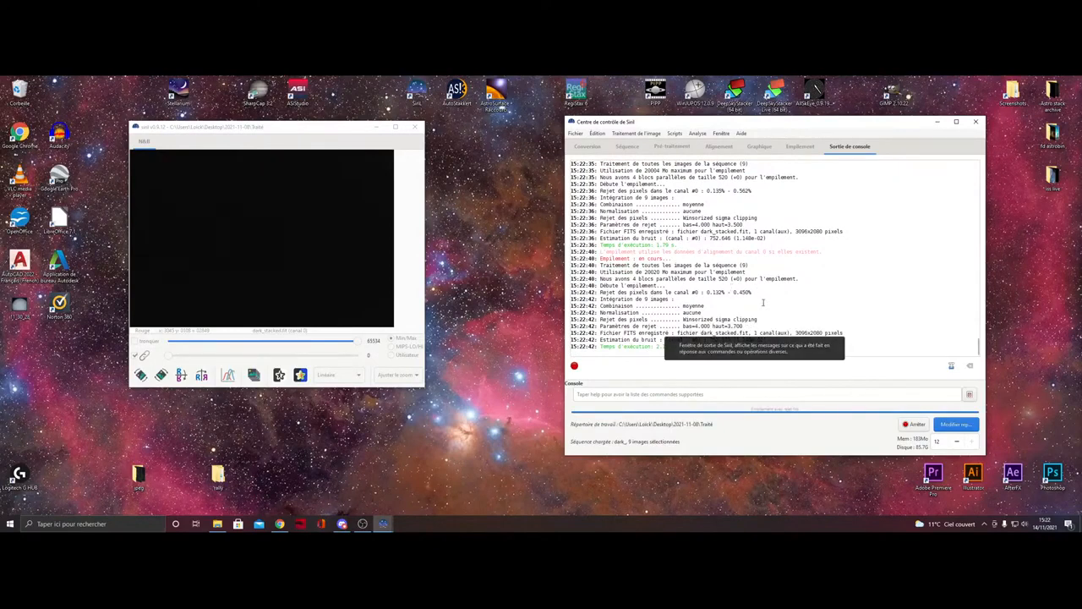
left_click(799, 148)
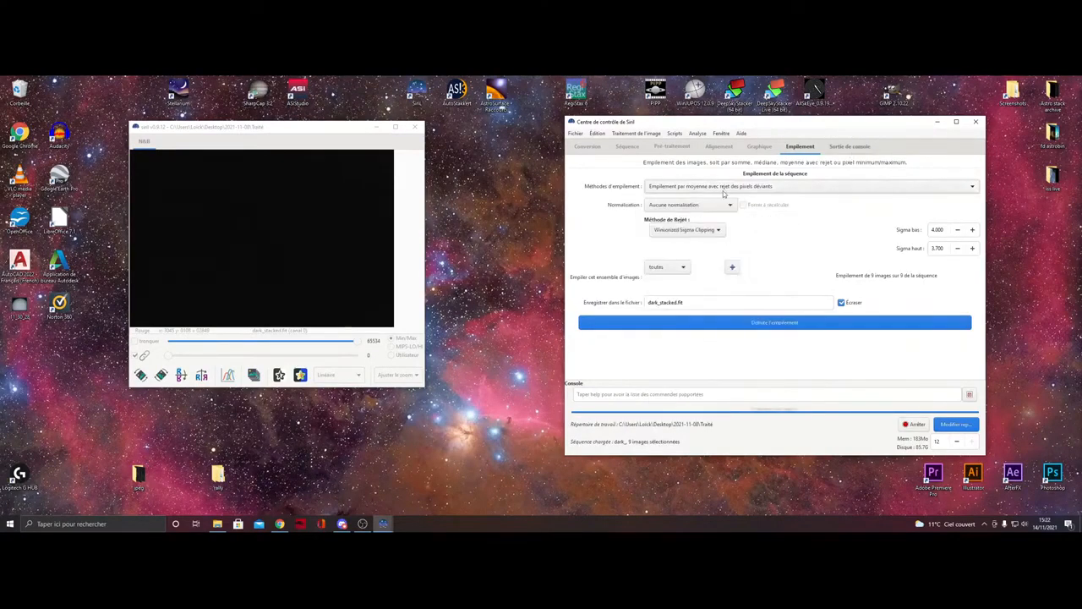
left_click(871, 147)
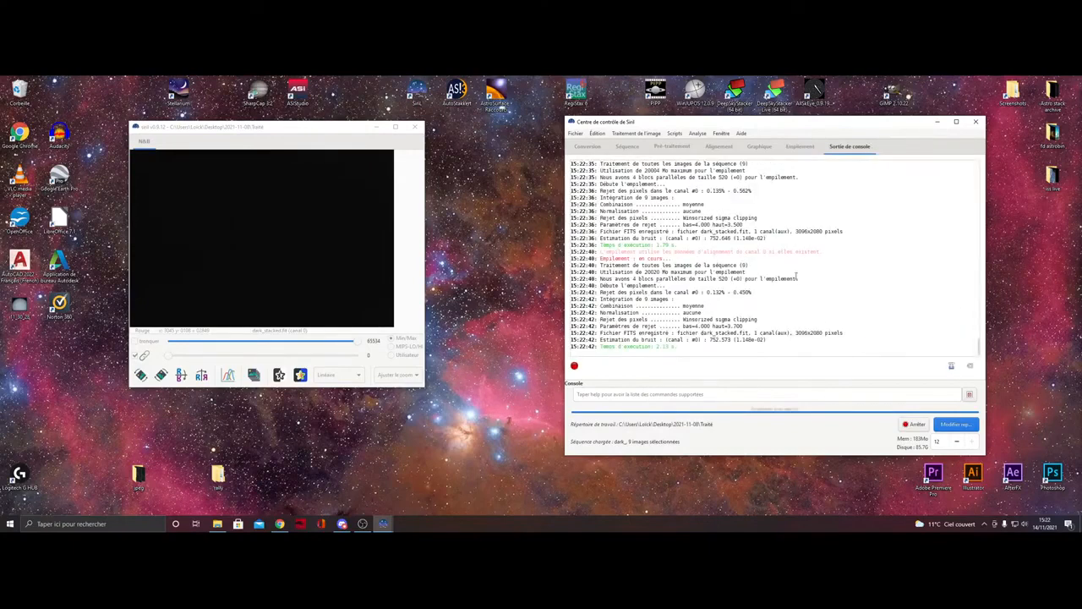
- Load flat_.seq as the current sequence
left_click(627, 147)
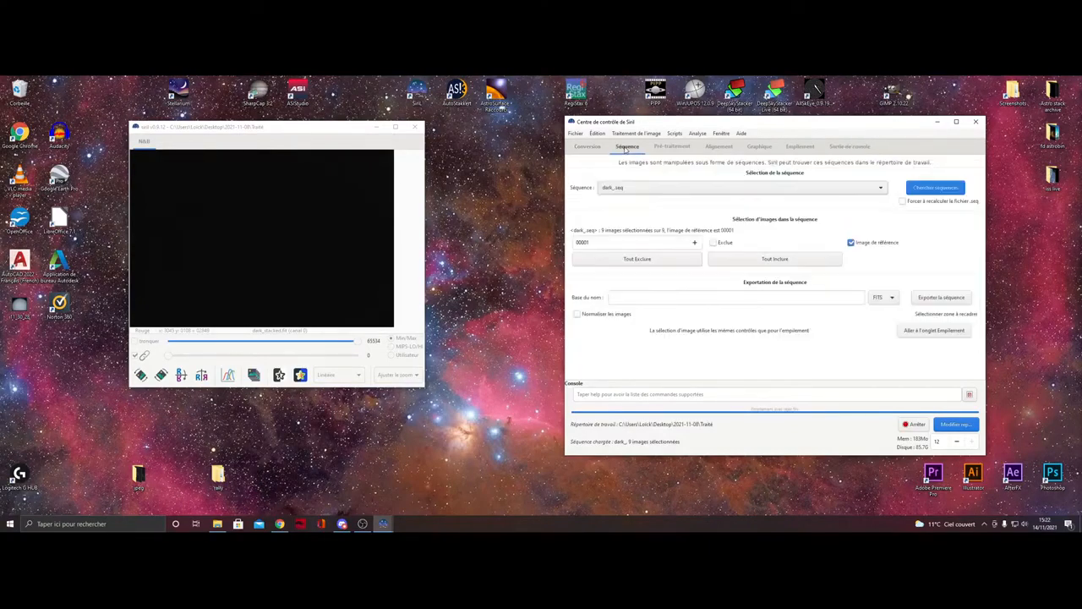
left_click(636, 189)
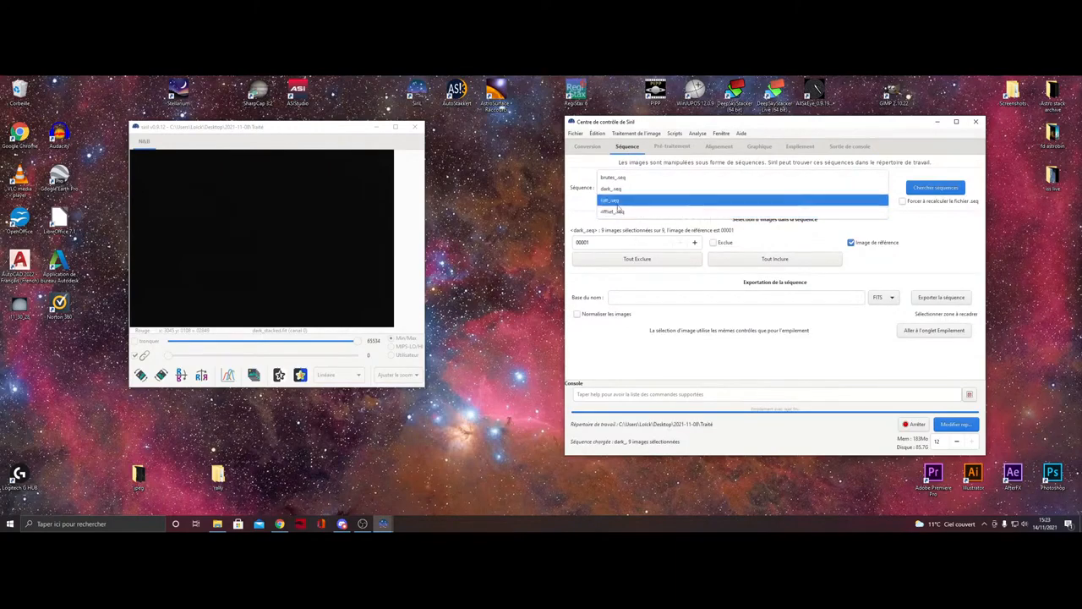
left_click(617, 201)
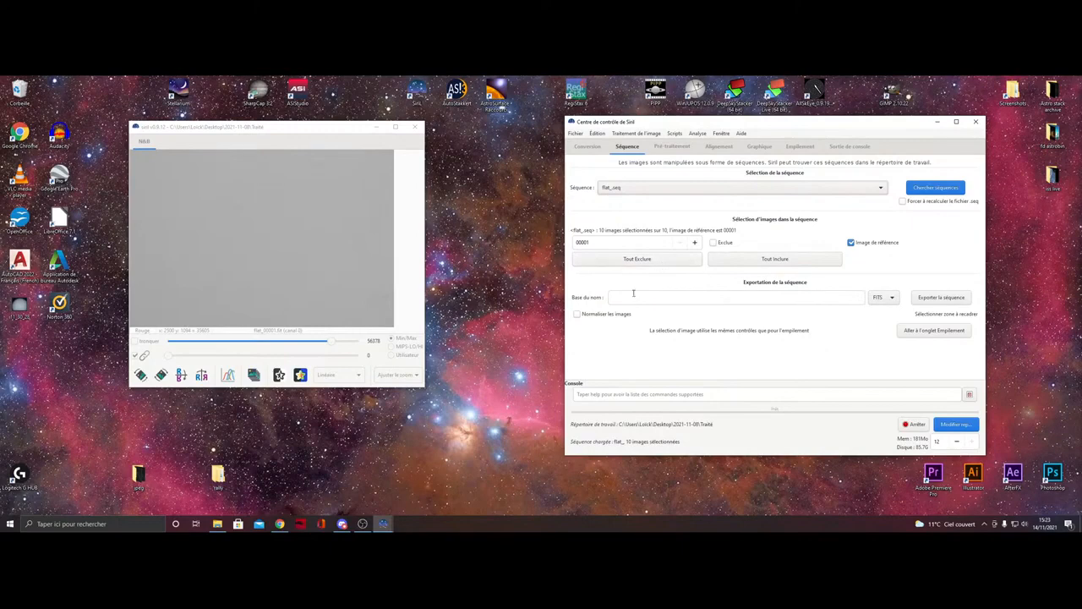
- Preprocess the flat sequence with offset_stacked.fit from the Traité folder as the offset master
left_click(681, 148)
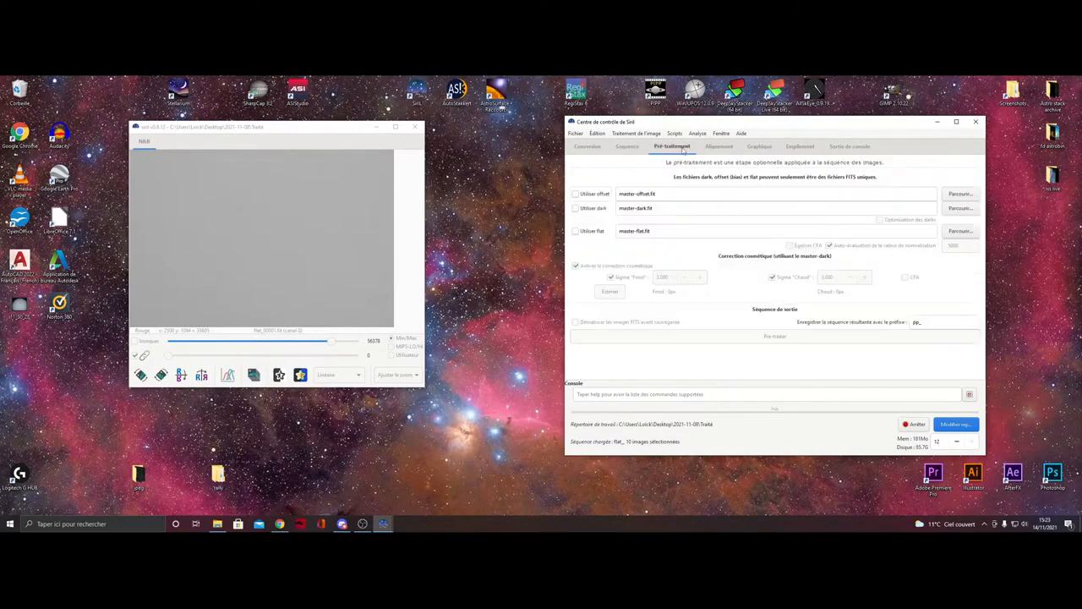
left_click(576, 193)
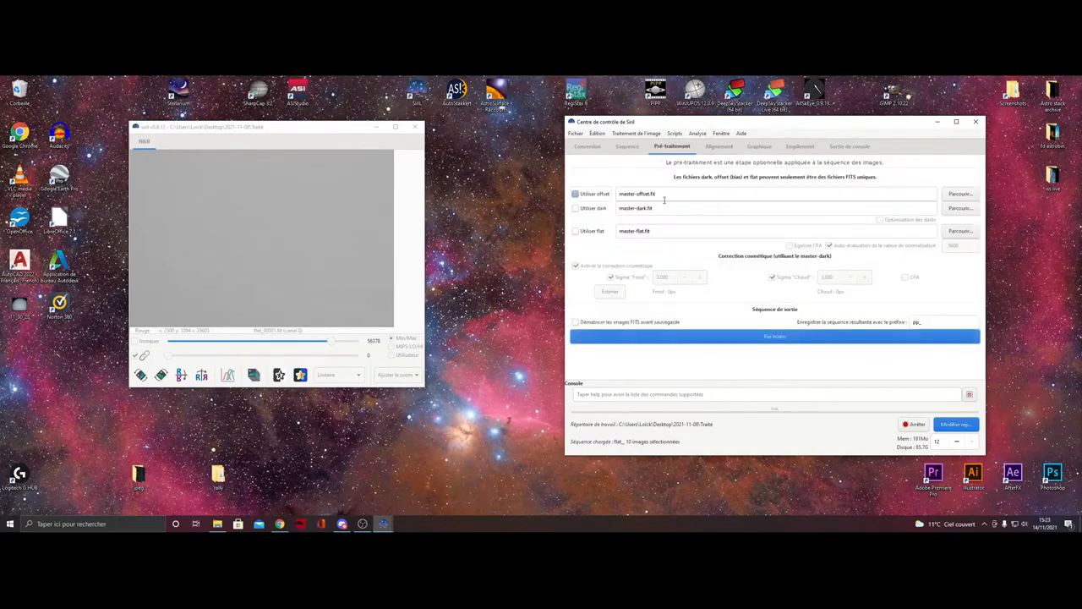
left_click(961, 208)
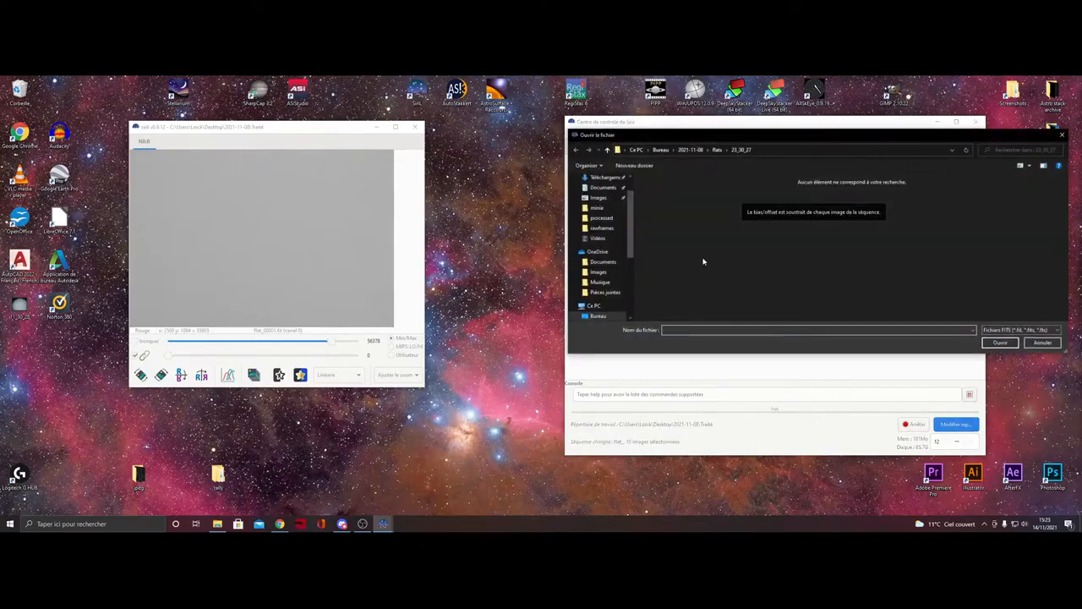
left_click(690, 149)
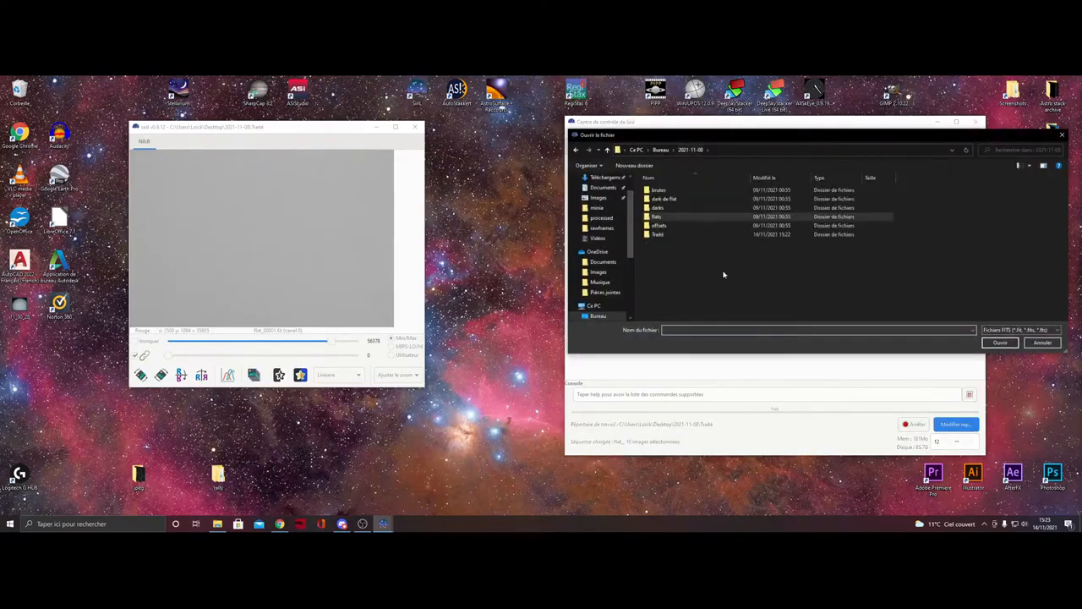
double_click(666, 236)
scroll(744, 269, "down", 2)
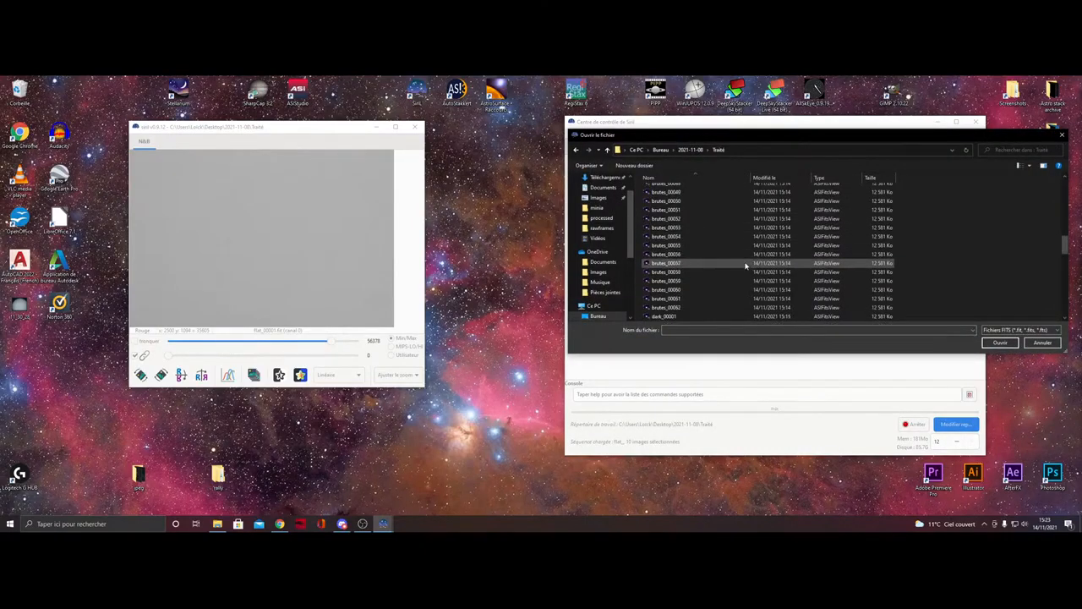
scroll(743, 269, "down", 7)
left_click(674, 316)
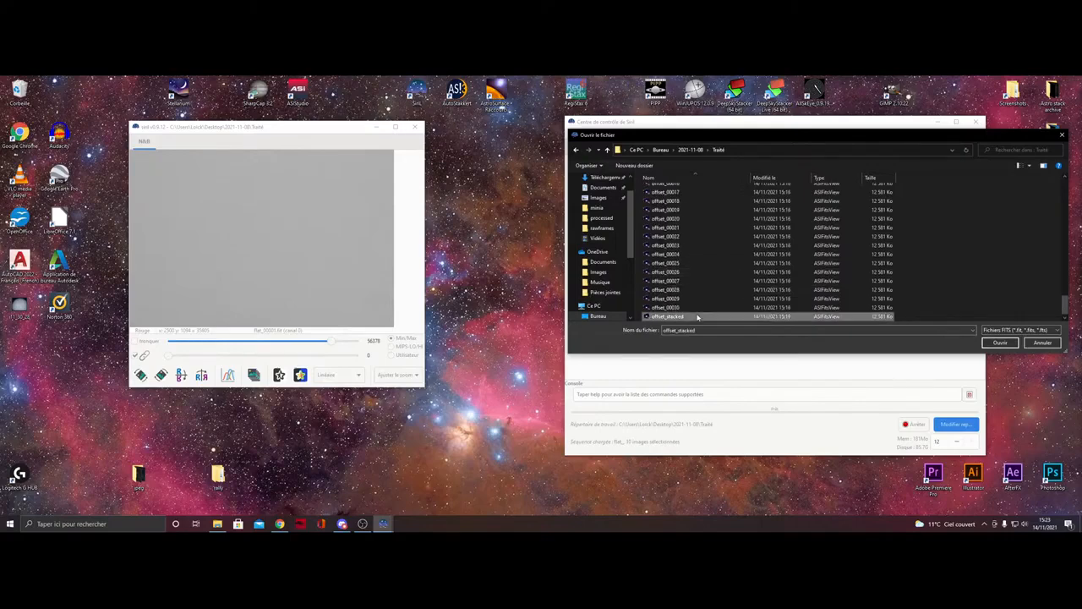
left_click(1000, 342)
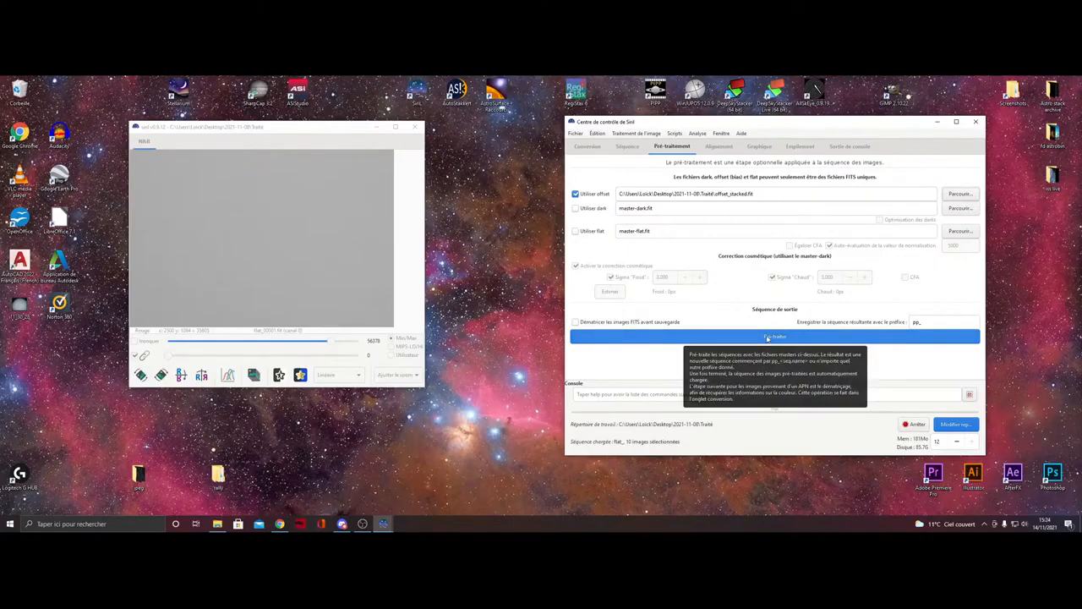
left_click(724, 339)
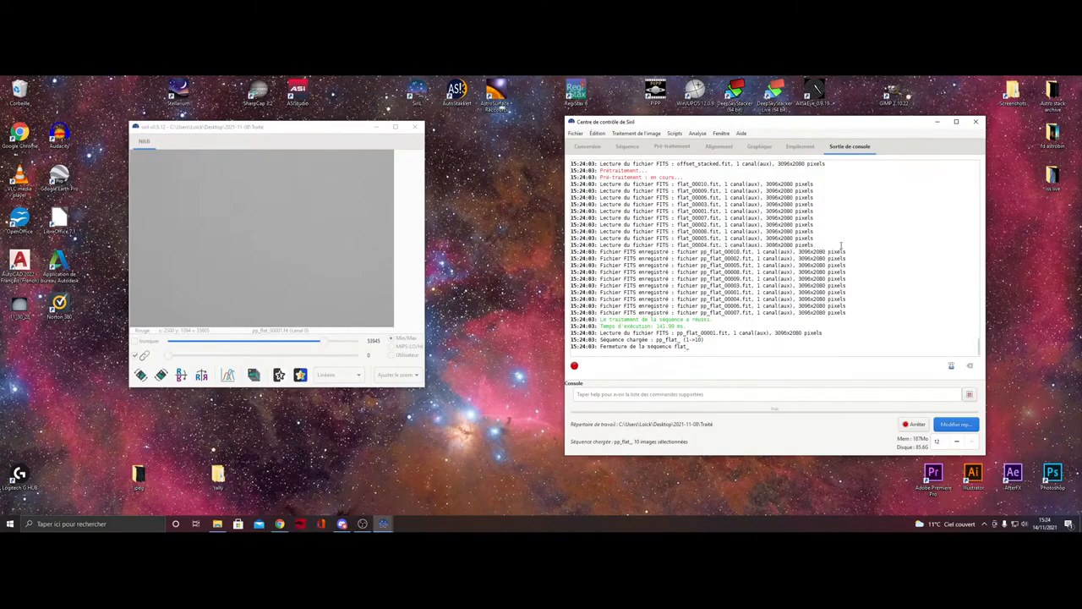
- Stack the preprocessed flat sequence into pp_flat_stacked.fit with multiplicative normalisation and Winsorized sigma clipping
left_click(799, 146)
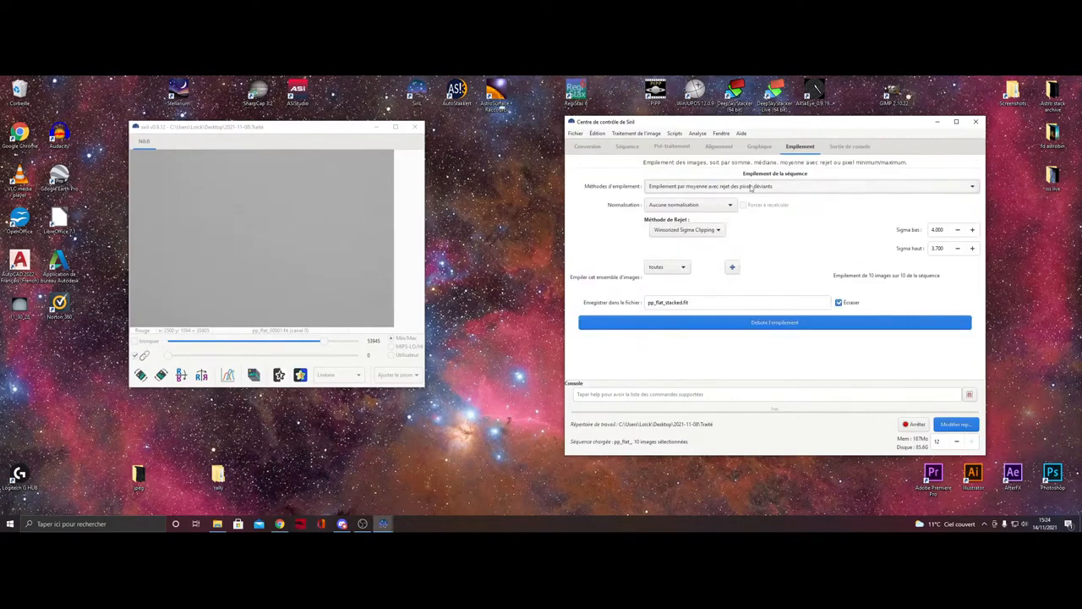
left_click(727, 206)
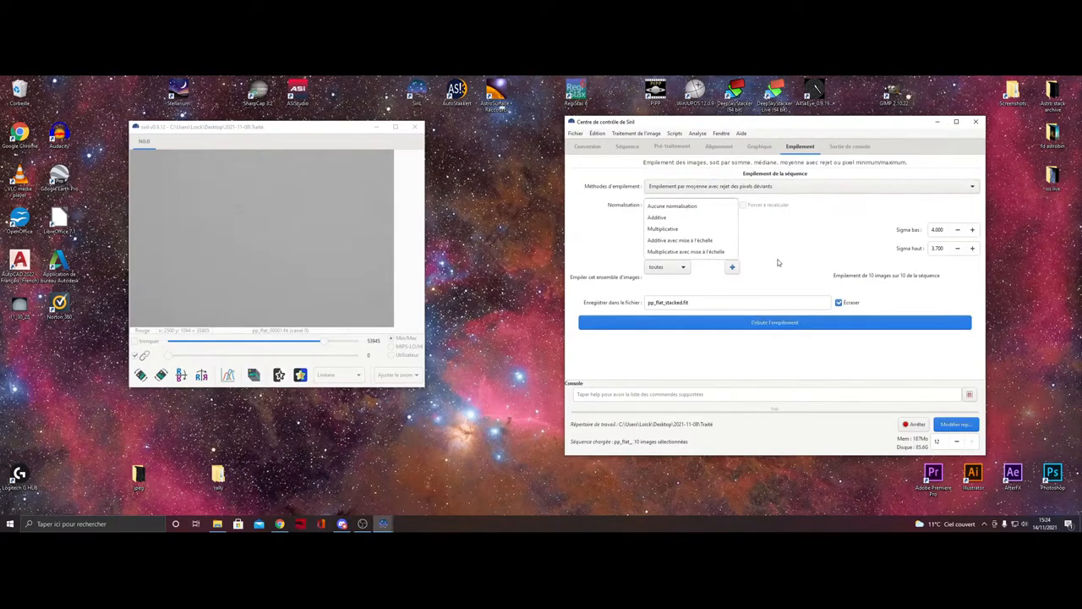
left_click(668, 229)
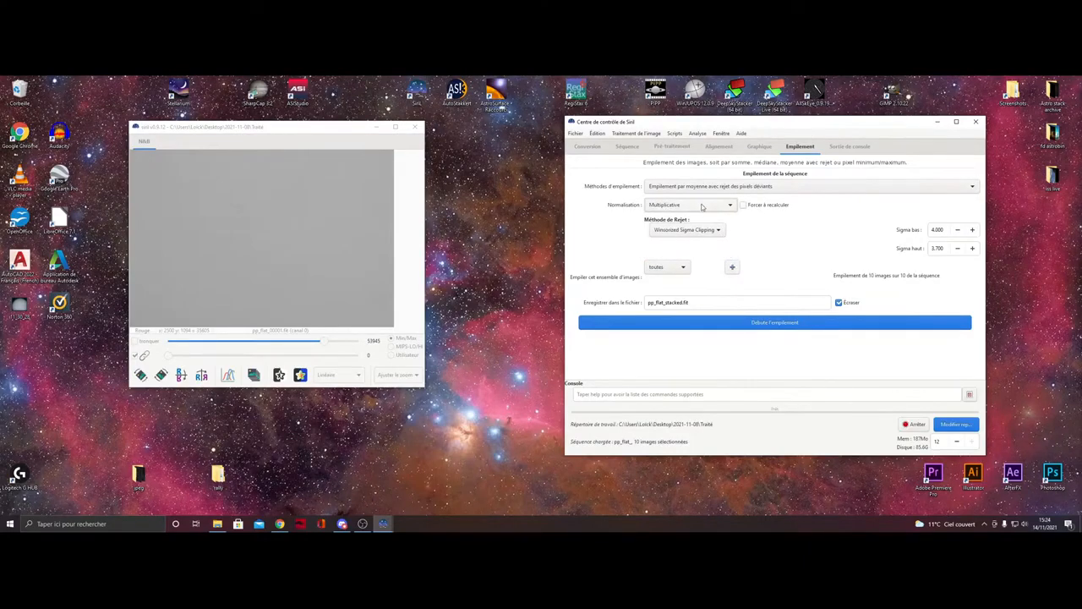
left_click(701, 206)
left_click(672, 206)
left_click(763, 326)
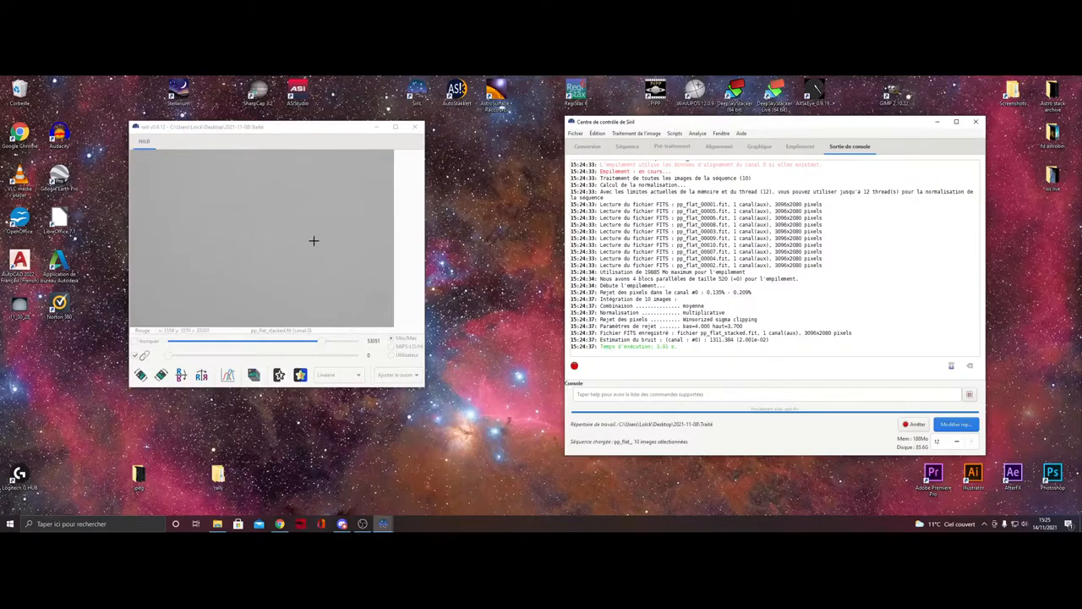
- Examine the stacked flat in an enlarged image window, and return the window to a smaller size beside the control centre
left_click_drag(239, 126, 252, 107)
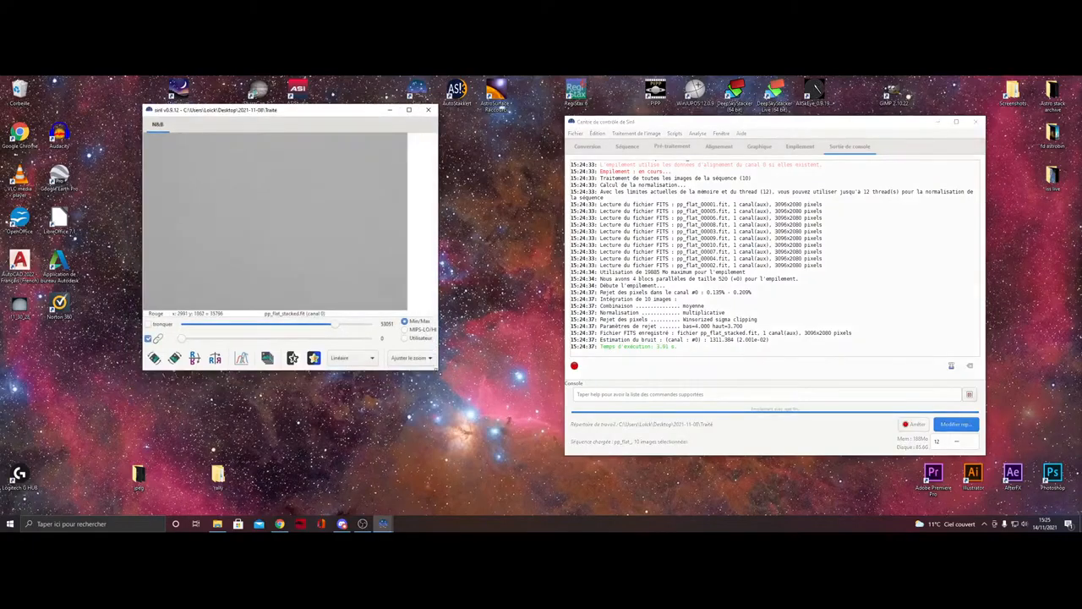
left_click_drag(438, 372, 679, 507)
left_click_drag(424, 114, 471, 95)
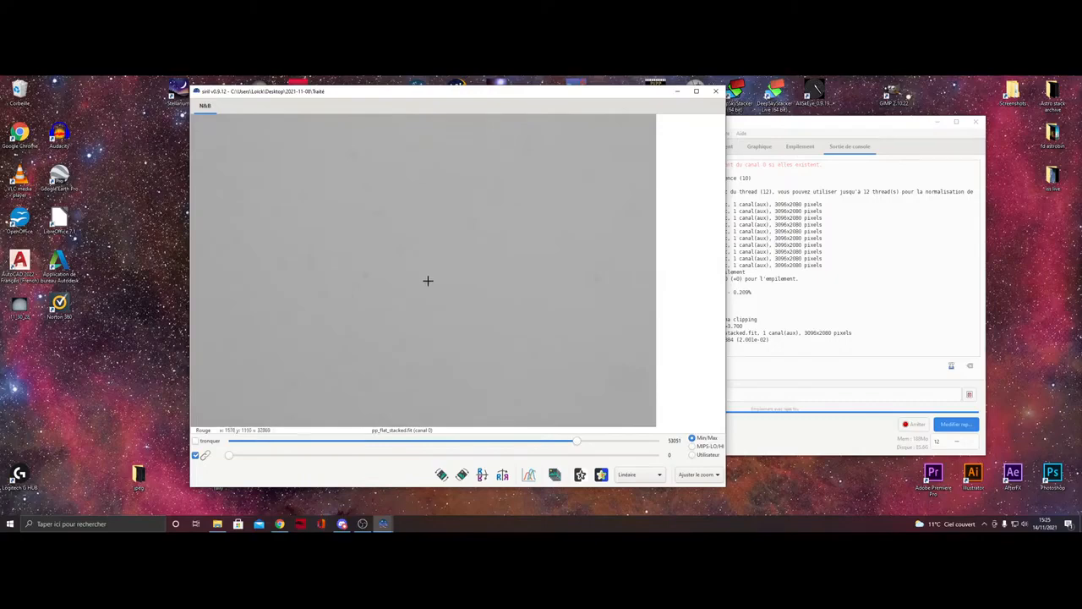
left_click_drag(626, 98, 433, 93)
left_click_drag(533, 483, 364, 331)
left_click_drag(254, 90, 338, 92)
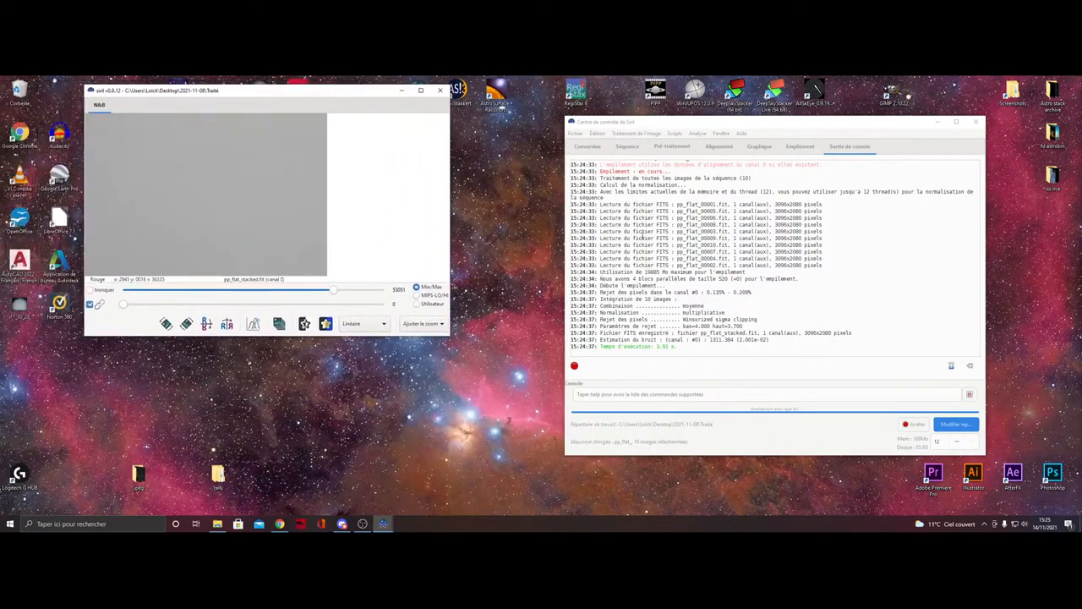
- Clear the source files from the conversion list and disable the offset master for preprocessing
left_click(595, 148)
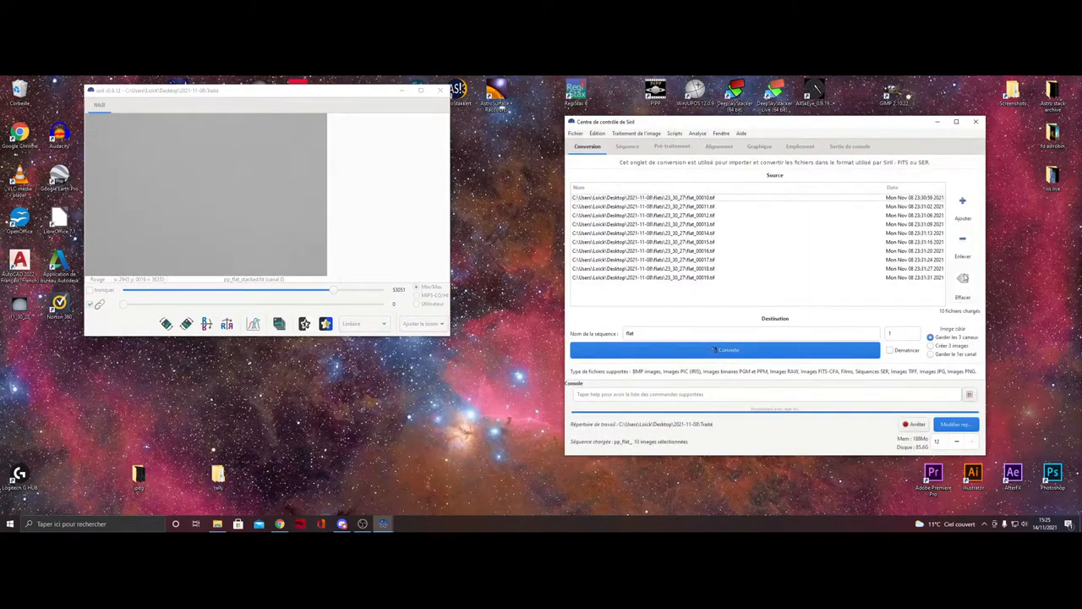
left_click(962, 279)
left_click(670, 147)
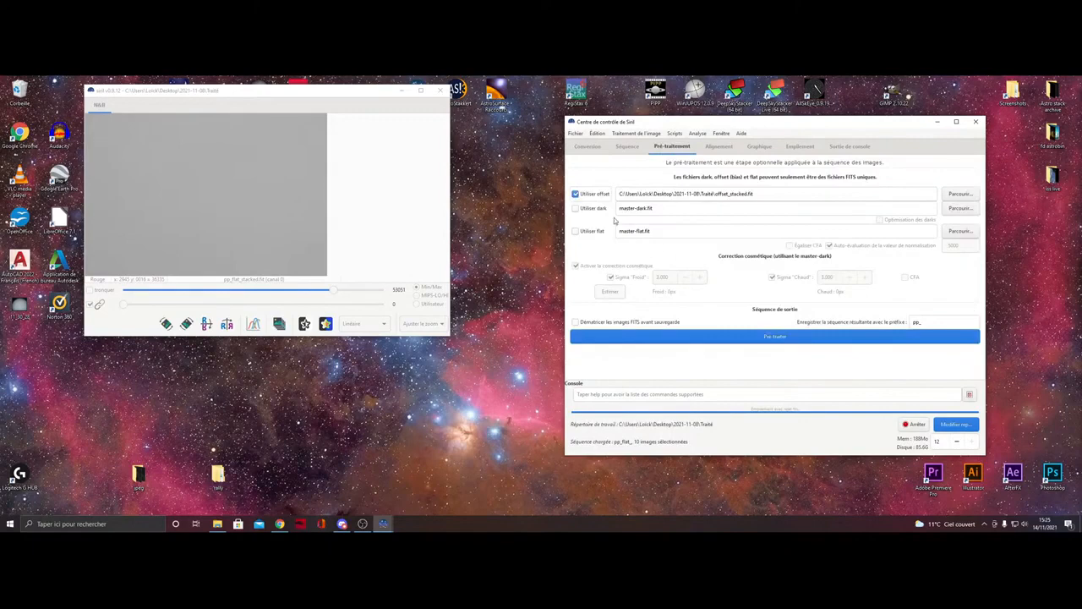
left_click(576, 193)
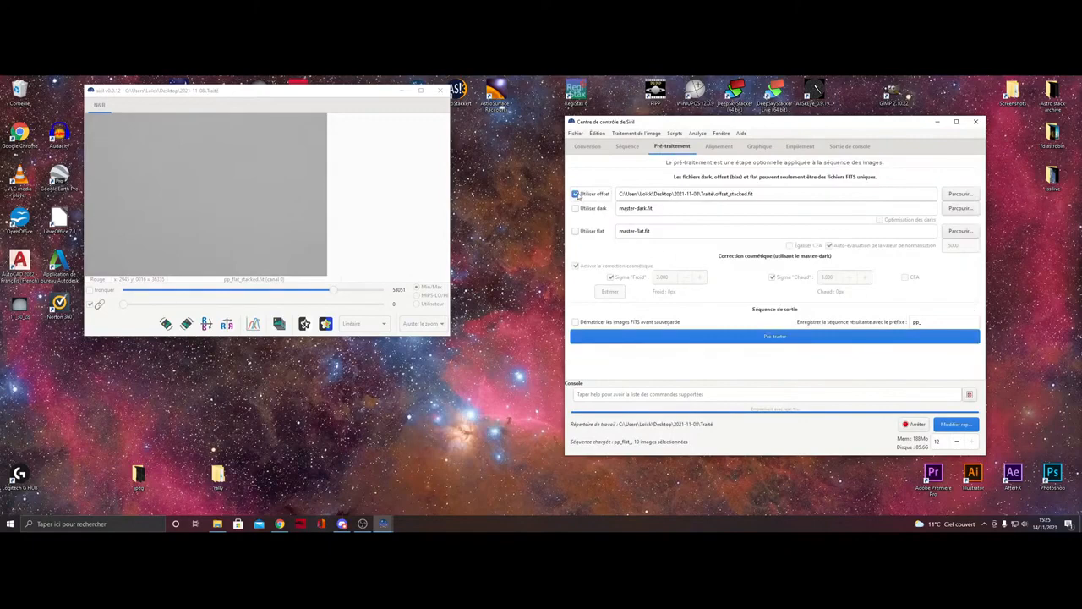
- Load brutes_.seq as the current sequence
left_click(627, 148)
left_click(637, 188)
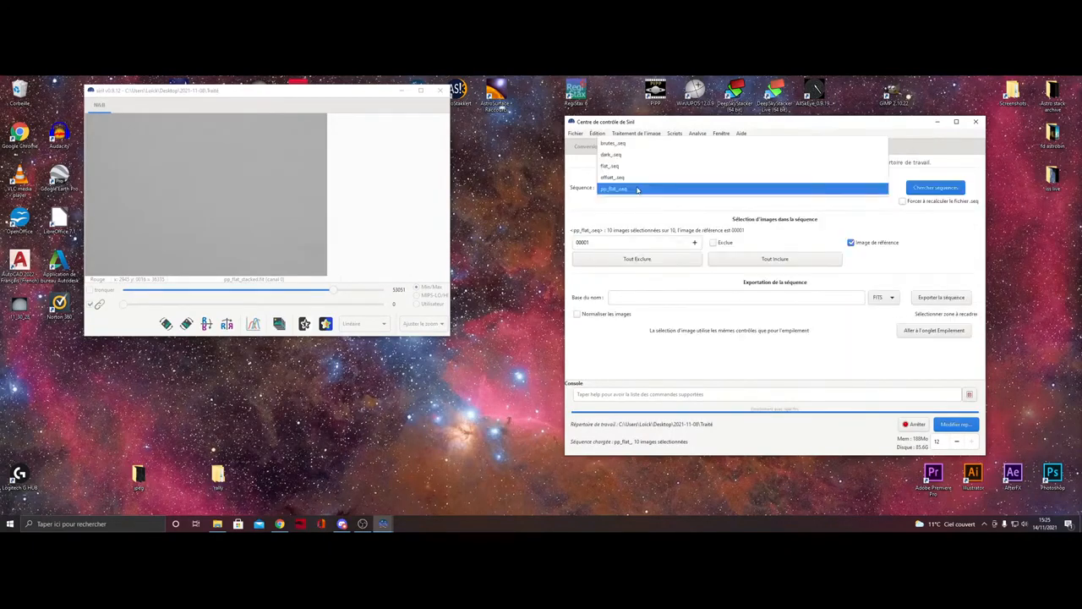
left_click(636, 143)
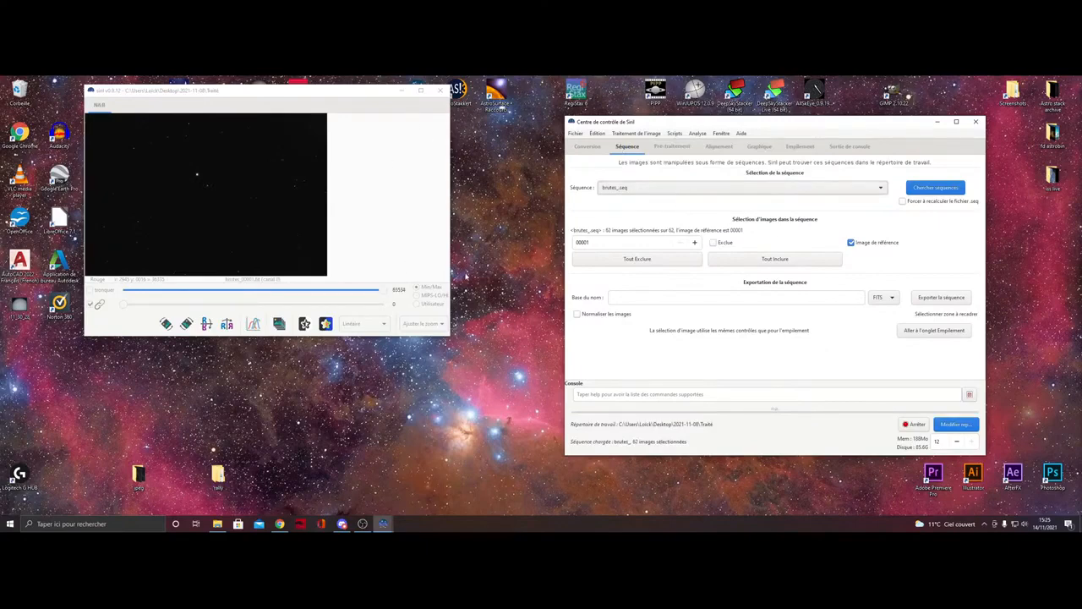
- Examine the first raw frame in an enlarged image window, shrink it again and rearrange both Siril windows
left_click_drag(449, 335, 814, 478)
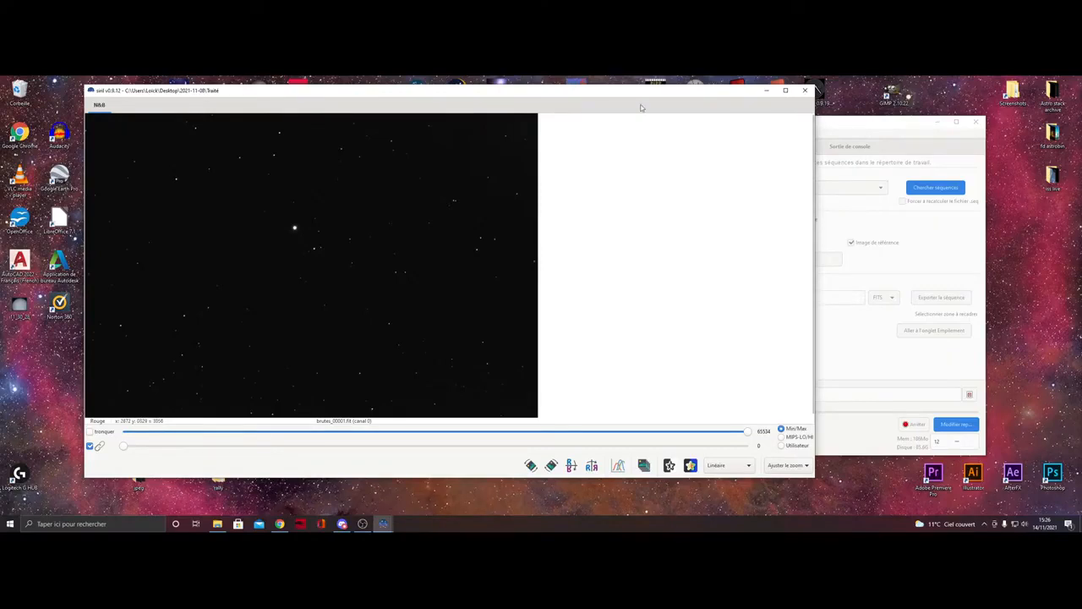
left_click_drag(814, 477, 454, 411)
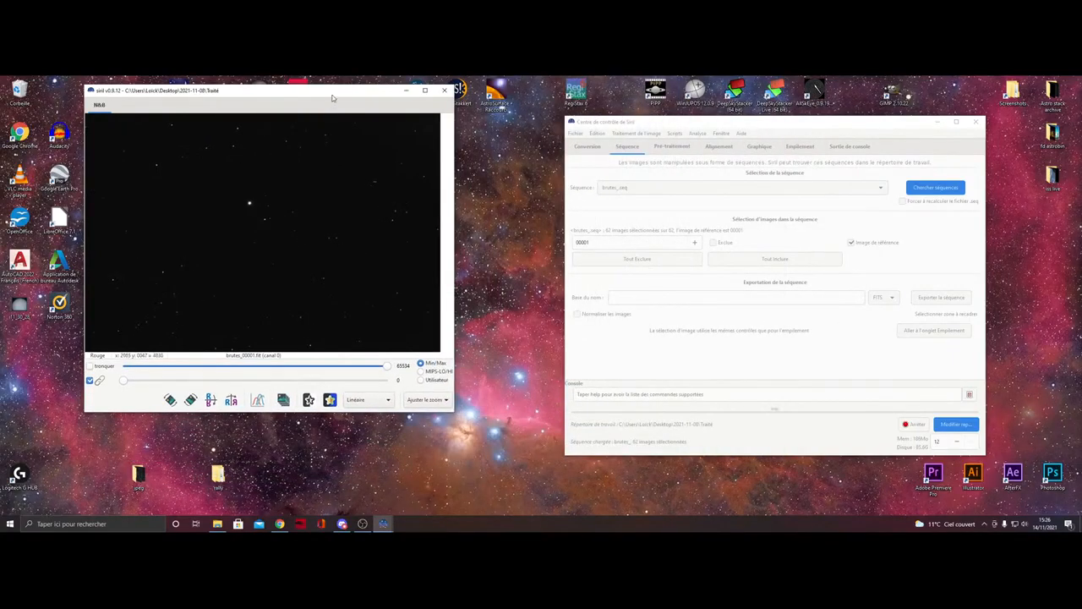
left_click_drag(331, 91, 292, 92)
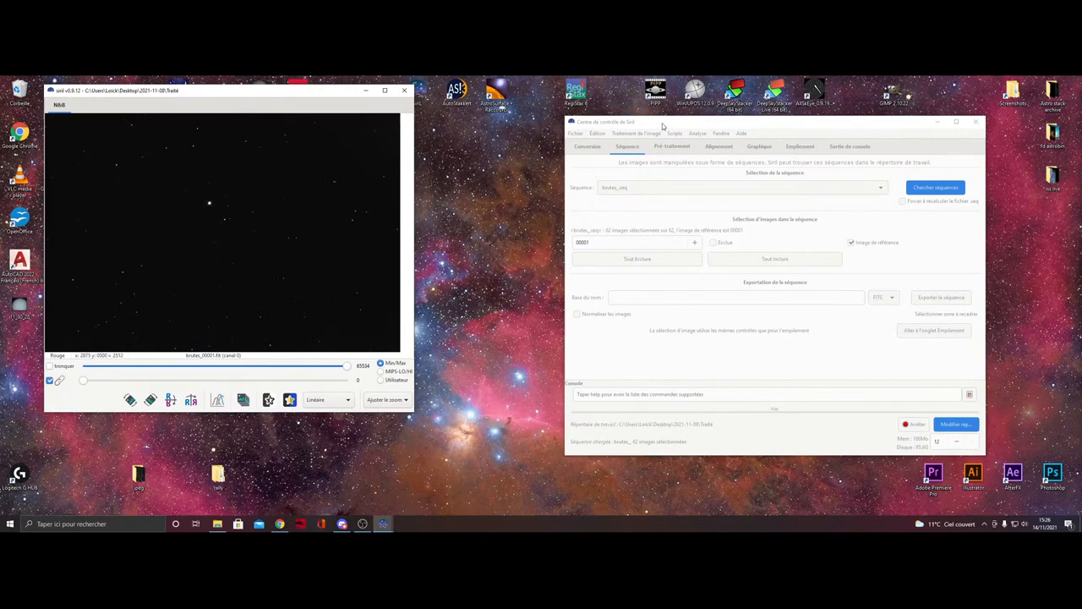
left_click_drag(664, 123, 594, 119)
- Enable the dark master for preprocessing the raw frames and set it to dark_stacked.fit
left_click(597, 144)
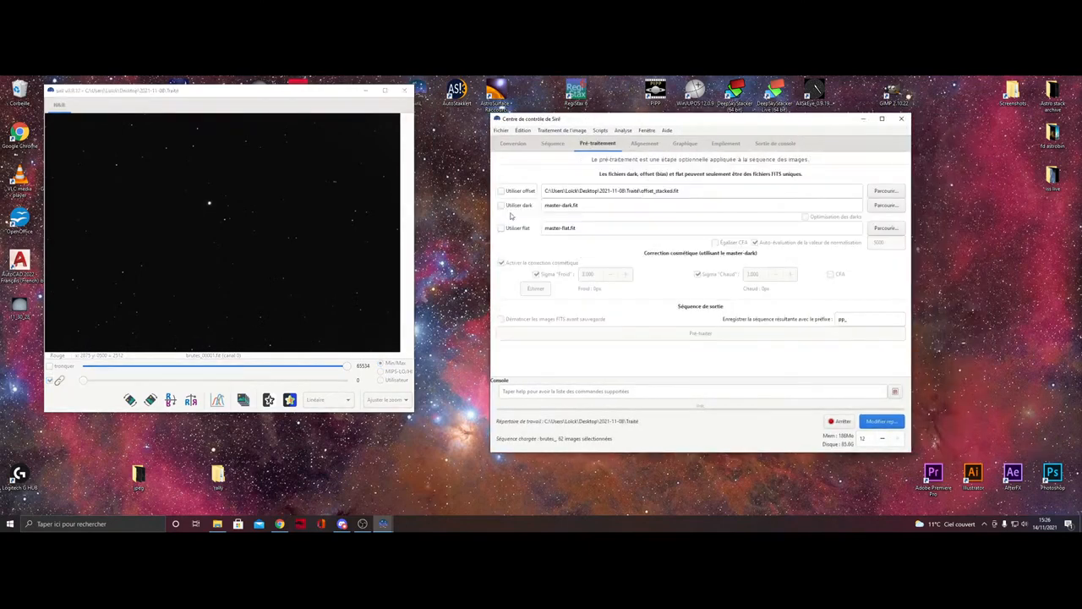
left_click(501, 205)
left_click(885, 207)
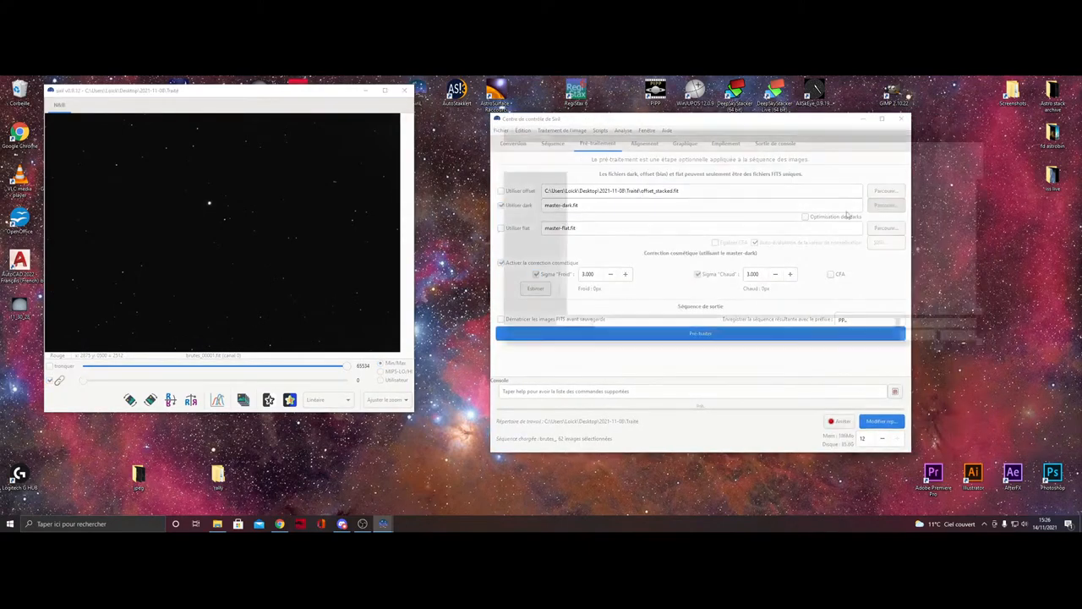
scroll(645, 253, "down", 5)
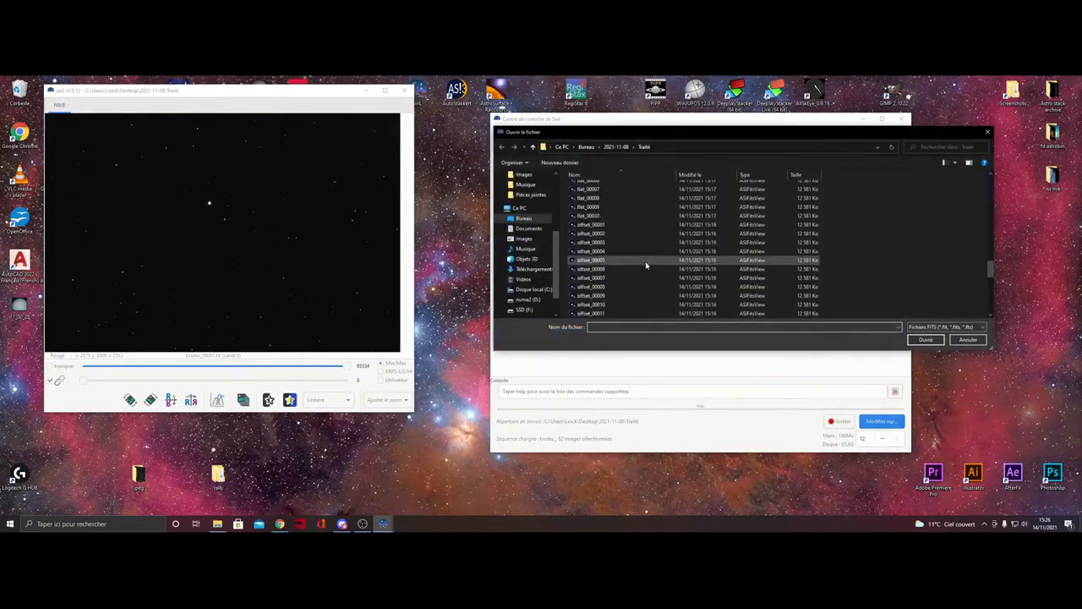
scroll(645, 263, "down", 1)
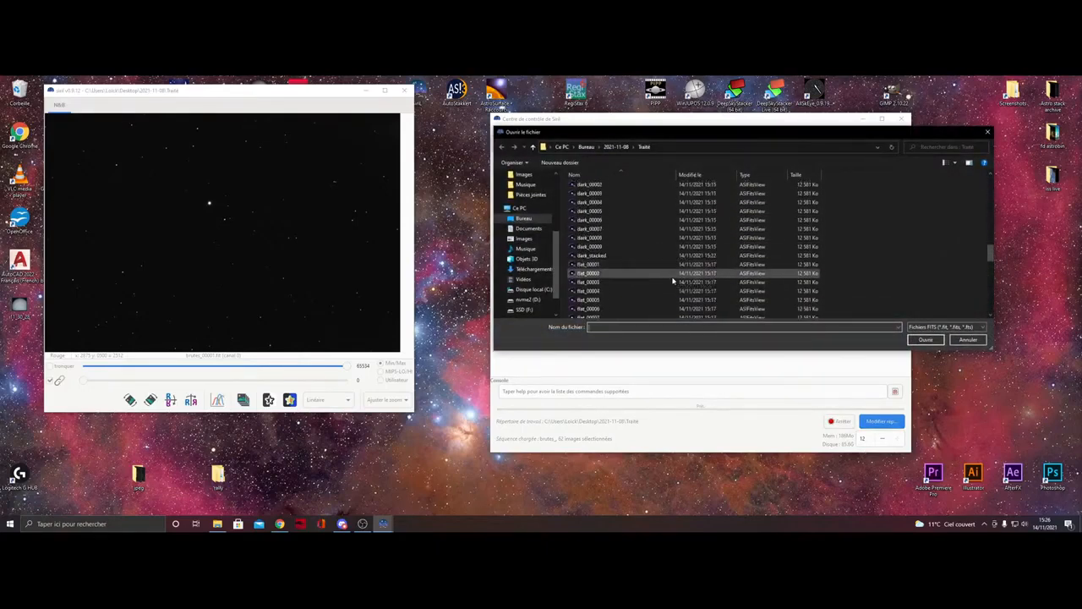
left_click(613, 255)
left_click(926, 339)
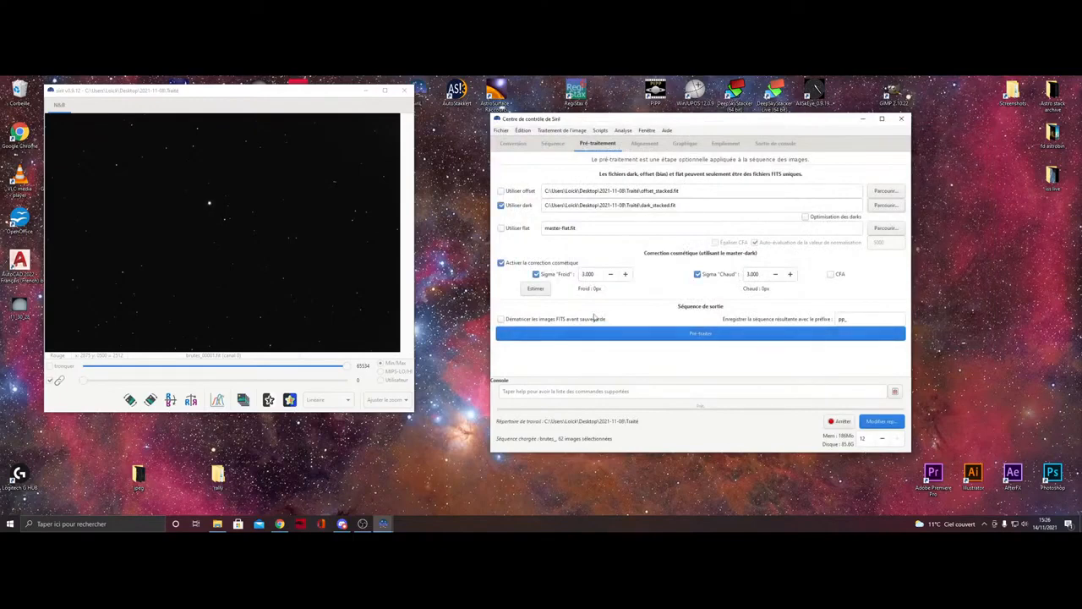
- Set pp_flat_stacked.fit as the flat master and enable CFA equalisation
left_click(884, 228)
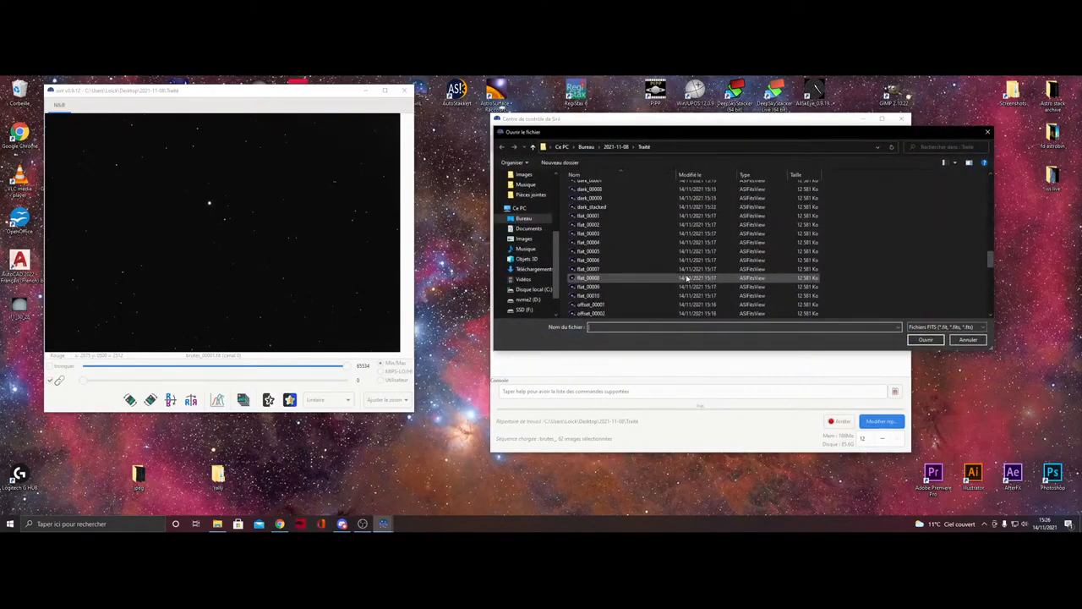
scroll(685, 271, "down", 20)
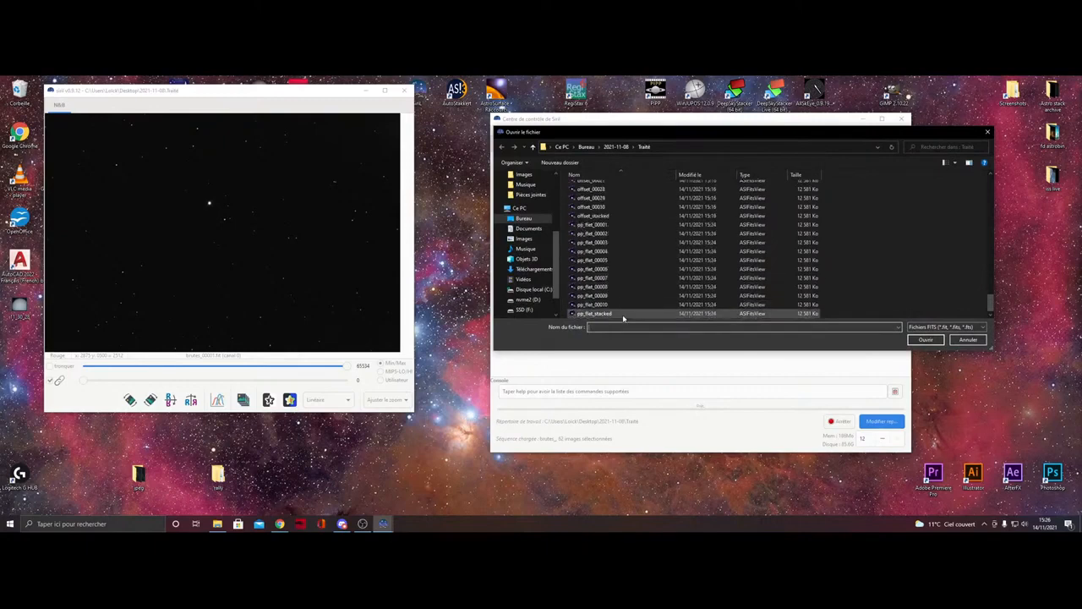
left_click(623, 313)
left_click(926, 340)
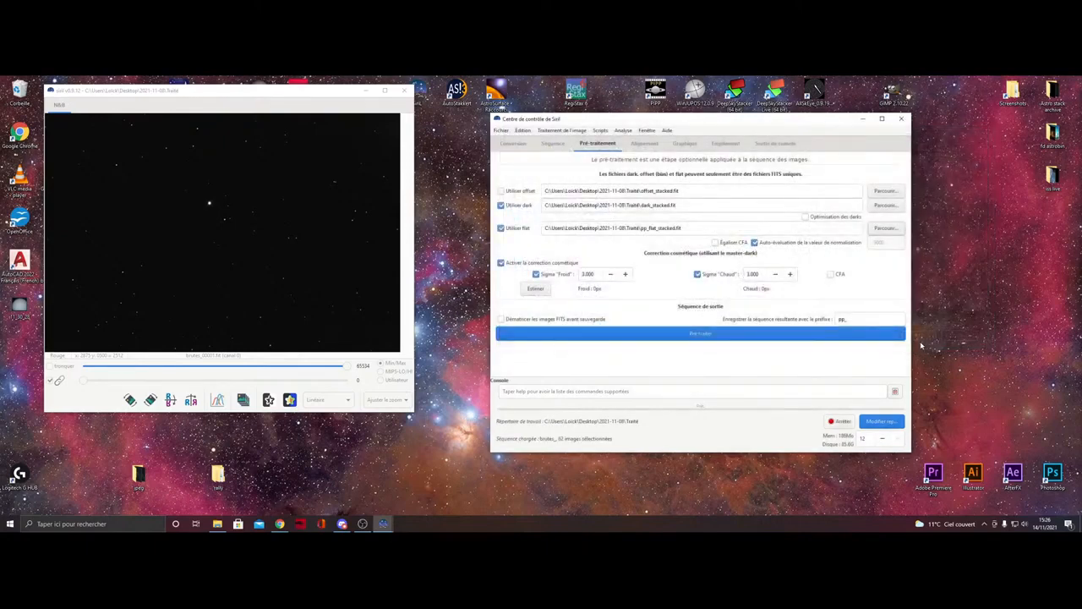
left_click(717, 243)
- Estimate the deviant pixels while raising the hot sigma to 4.100, and enable debayering of the FITS images before saving
left_click(541, 291)
left_click(789, 276)
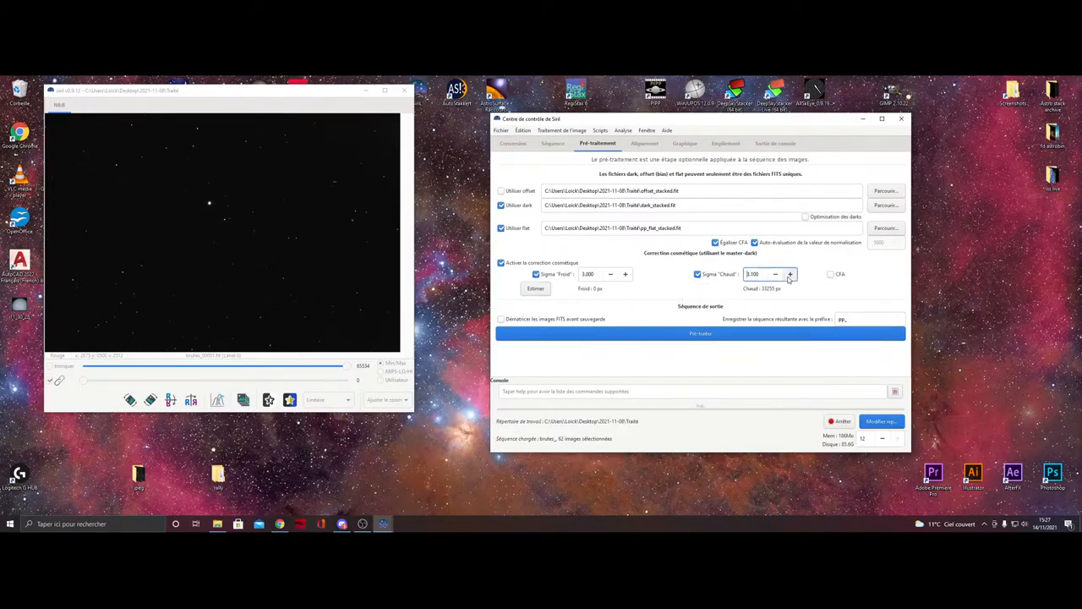
left_click(540, 289)
left_click(789, 274)
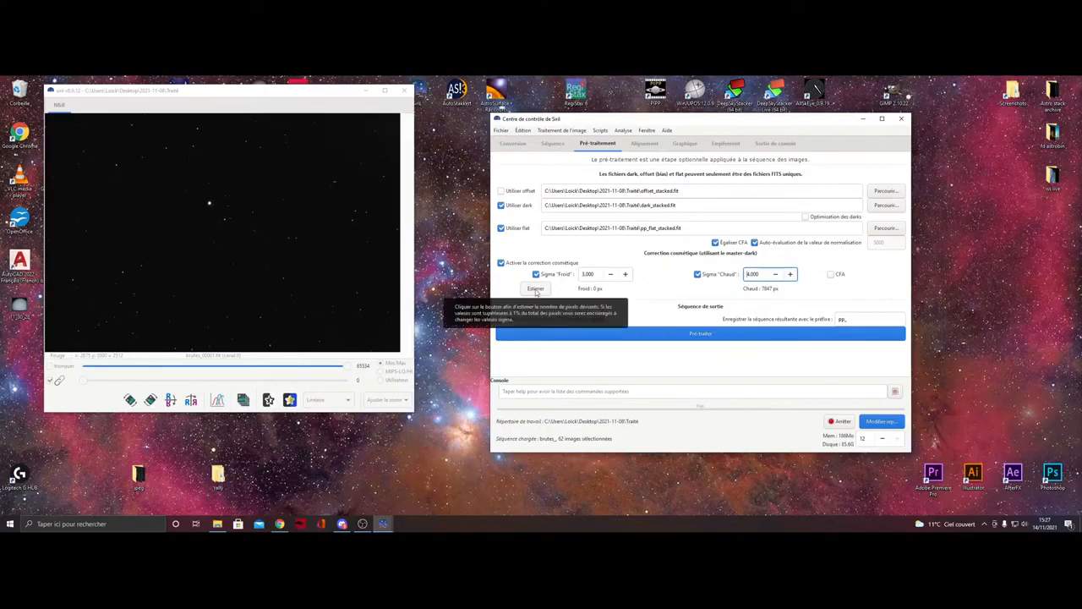
left_click(536, 288)
left_click(789, 274)
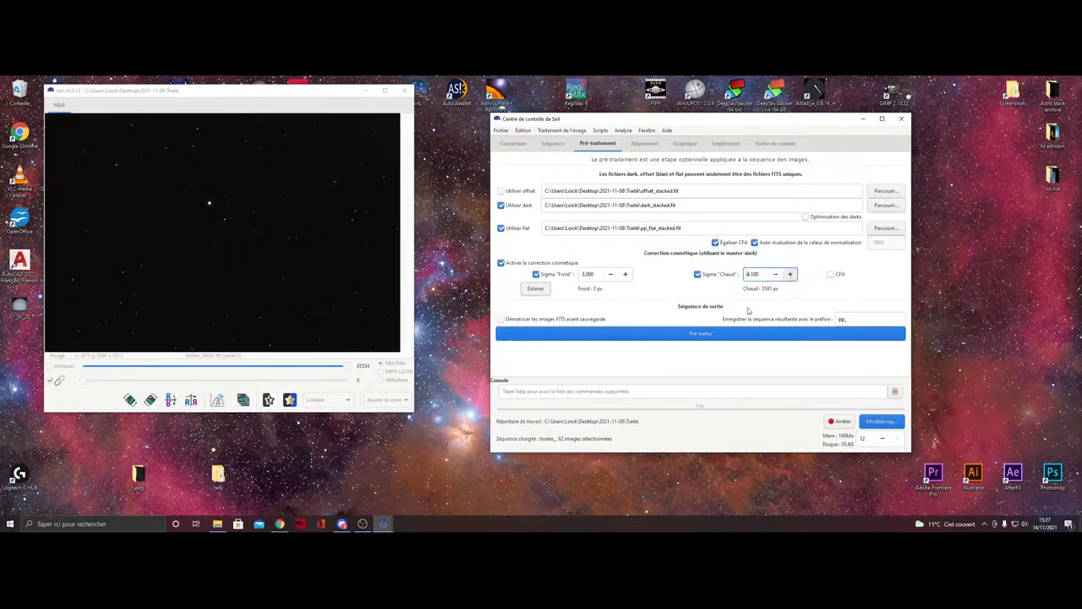
left_click(538, 289)
left_click(538, 320)
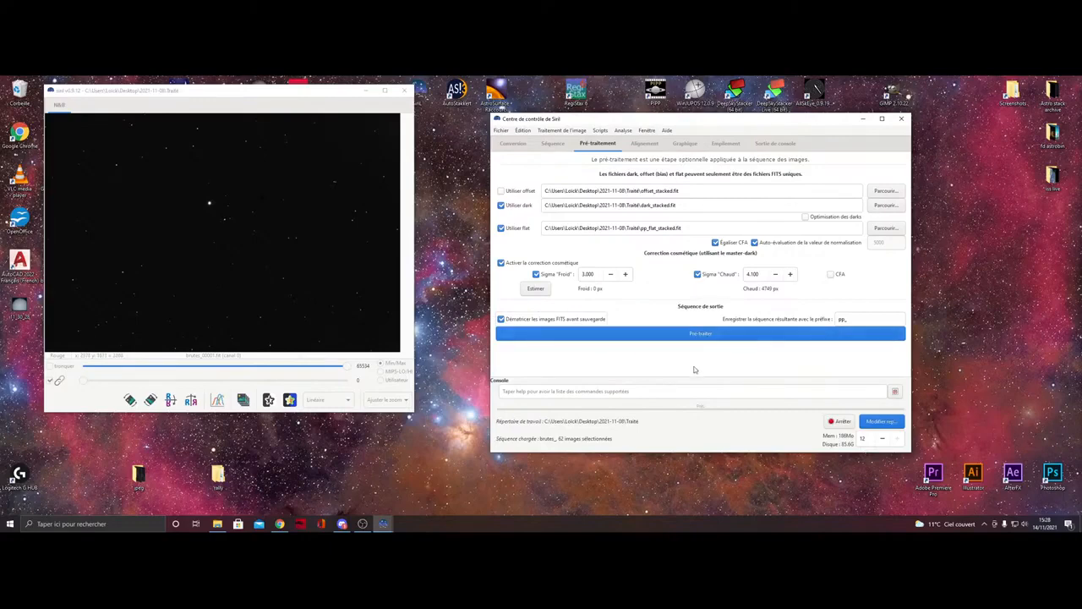
- Preprocess the raw frames and arrange the control, RGB preview and channel windows side by side
left_click(702, 334)
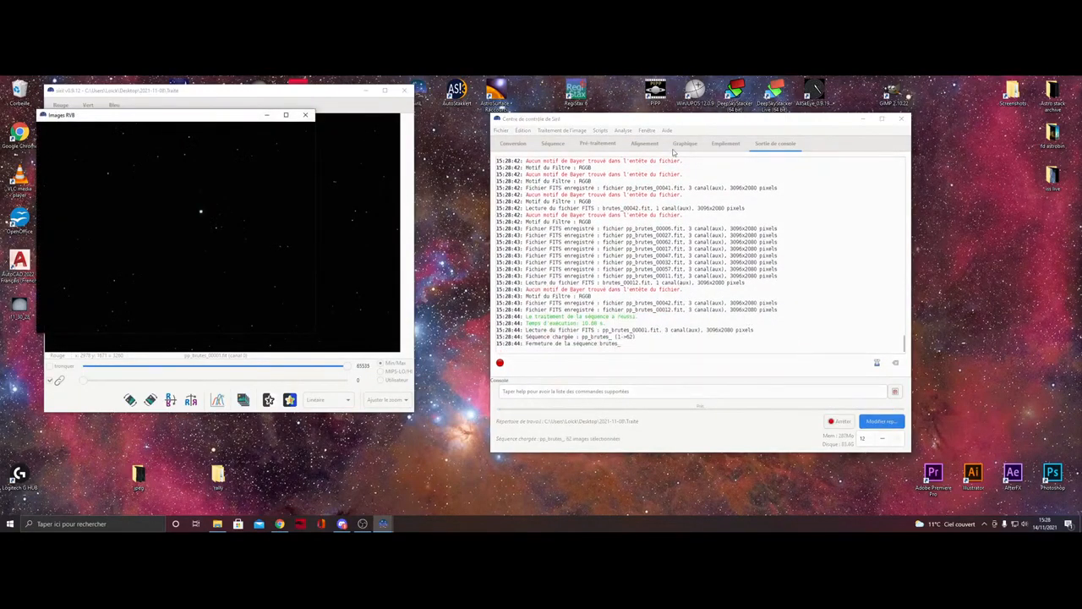
left_click_drag(617, 121, 772, 96)
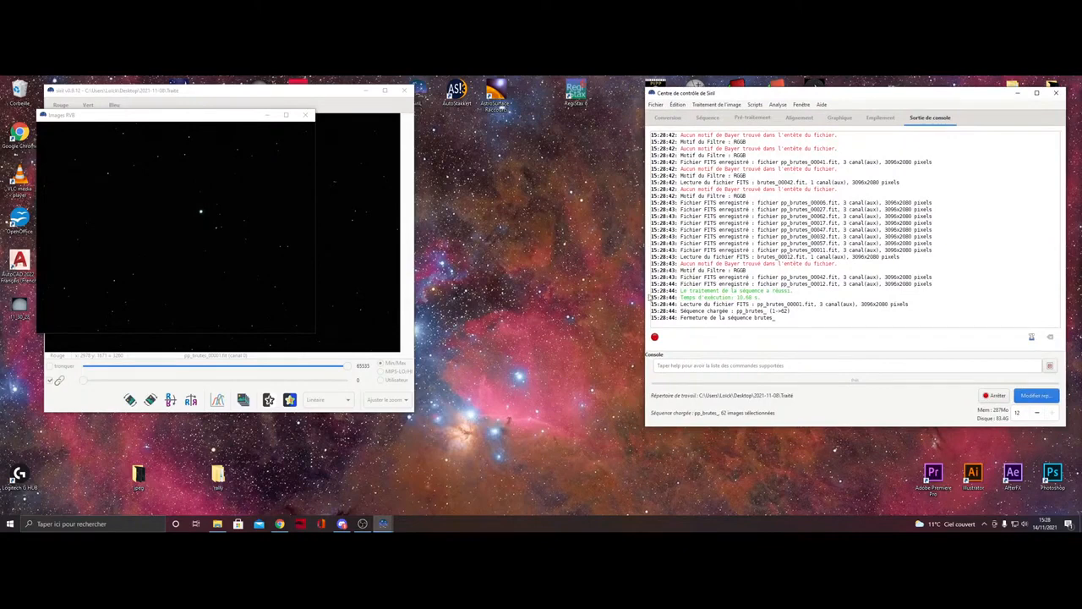
left_click_drag(118, 115, 522, 135)
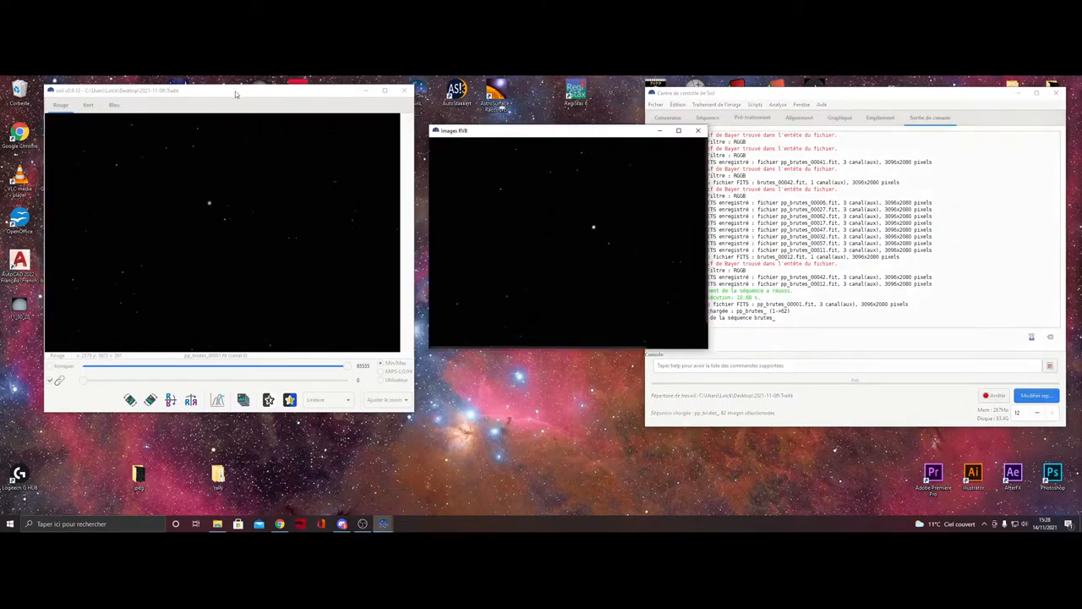
left_click_drag(235, 90, 200, 88)
left_click_drag(548, 135, 484, 130)
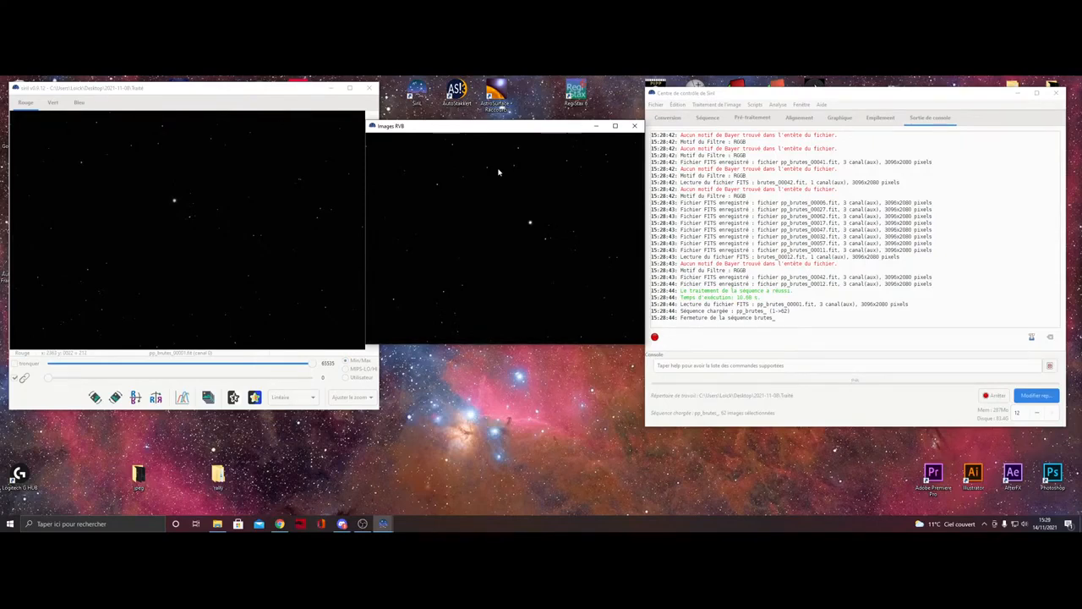
left_click_drag(470, 127, 474, 107)
- View the green, blue and red channels of the first preprocessed frame and set the display mode to Auto ajustement
left_click(54, 103)
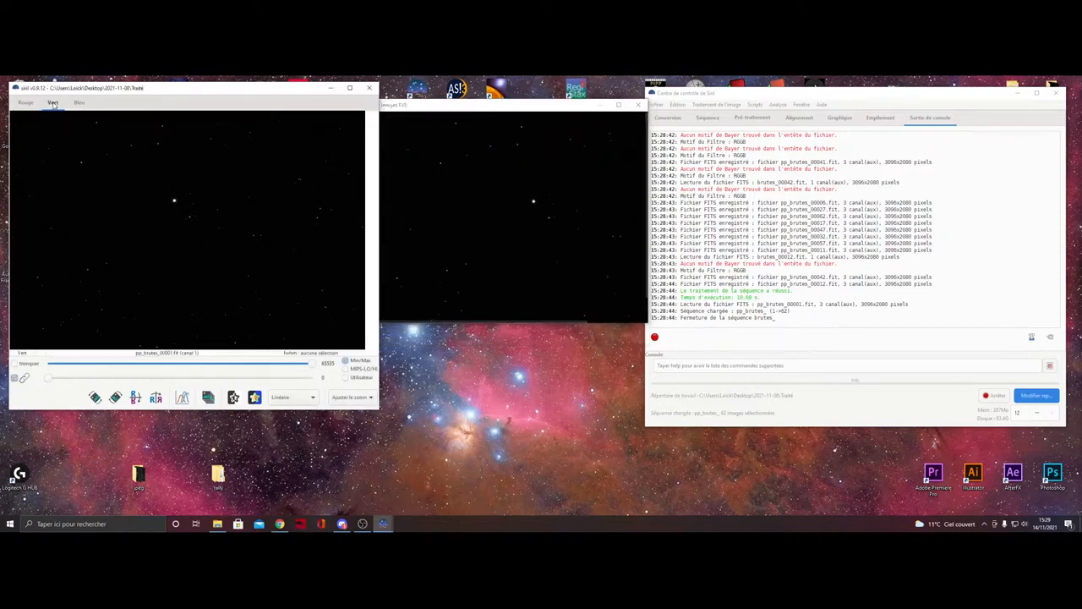
left_click(79, 102)
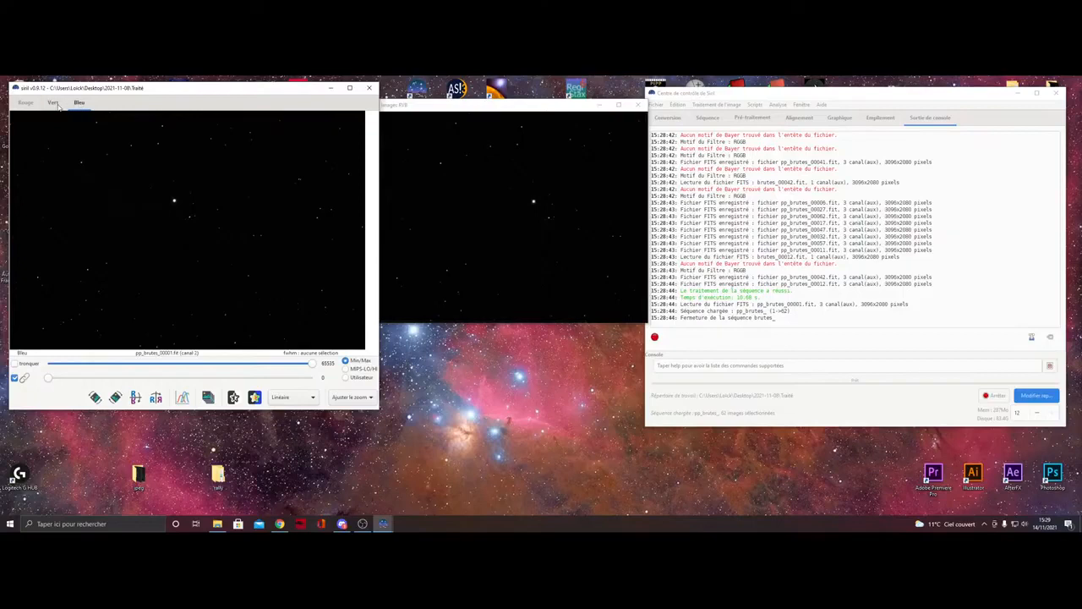
left_click(25, 103)
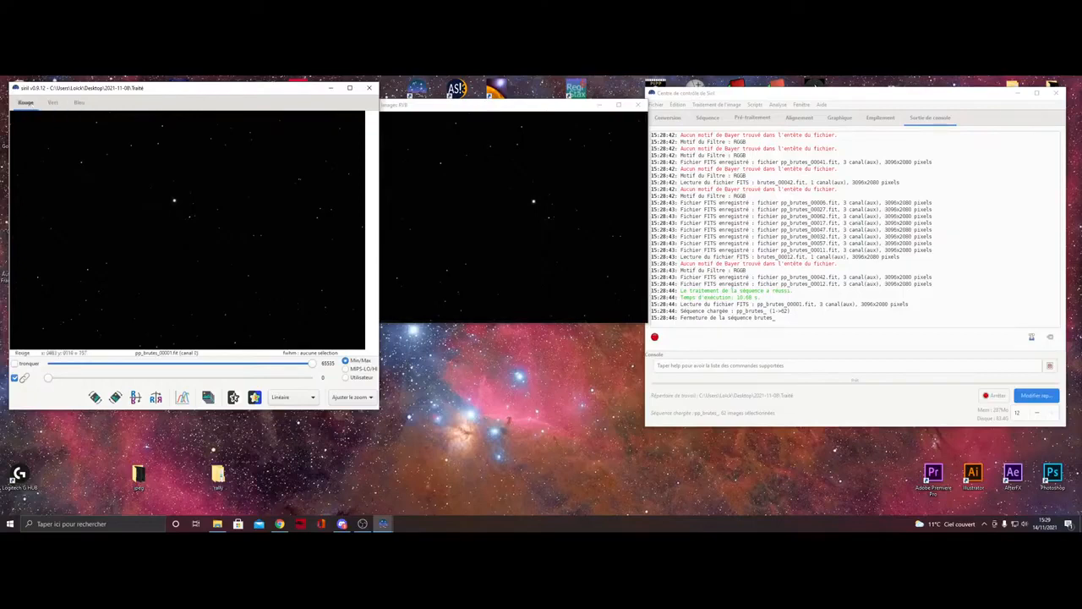
left_click(293, 396)
left_click(289, 456)
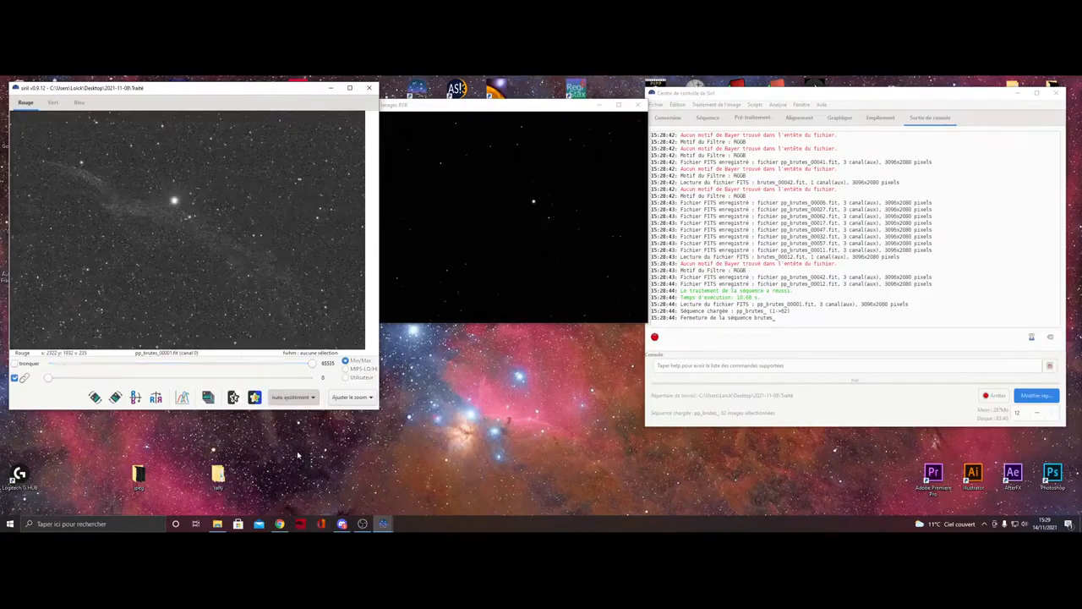
- Compare the red, green and blue channels of the auto-stretched frame and reposition the RGB preview window
left_click(53, 103)
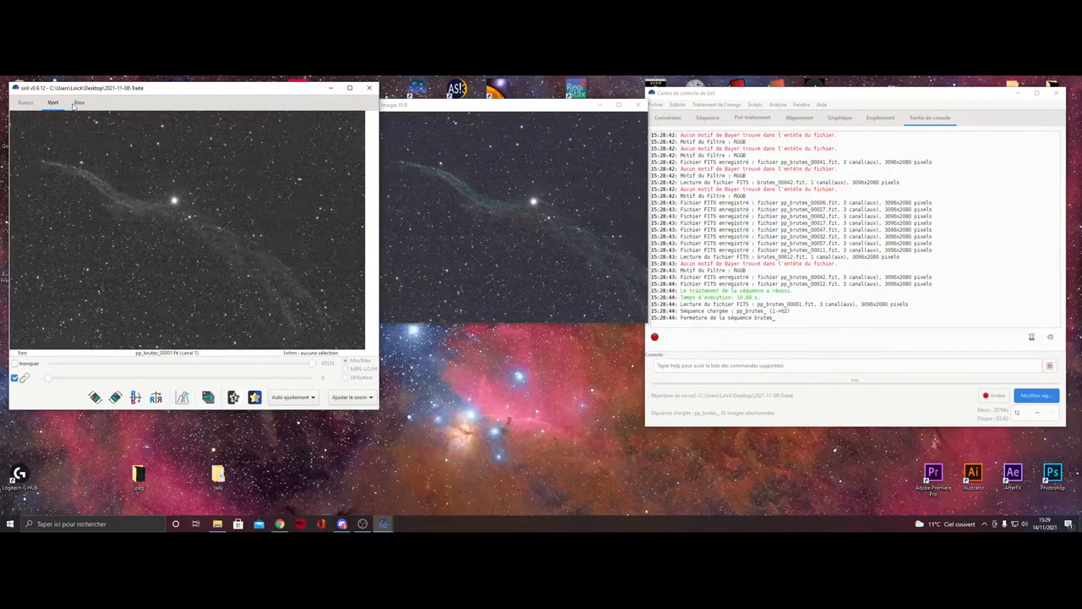
left_click(79, 102)
left_click(55, 102)
left_click(25, 103)
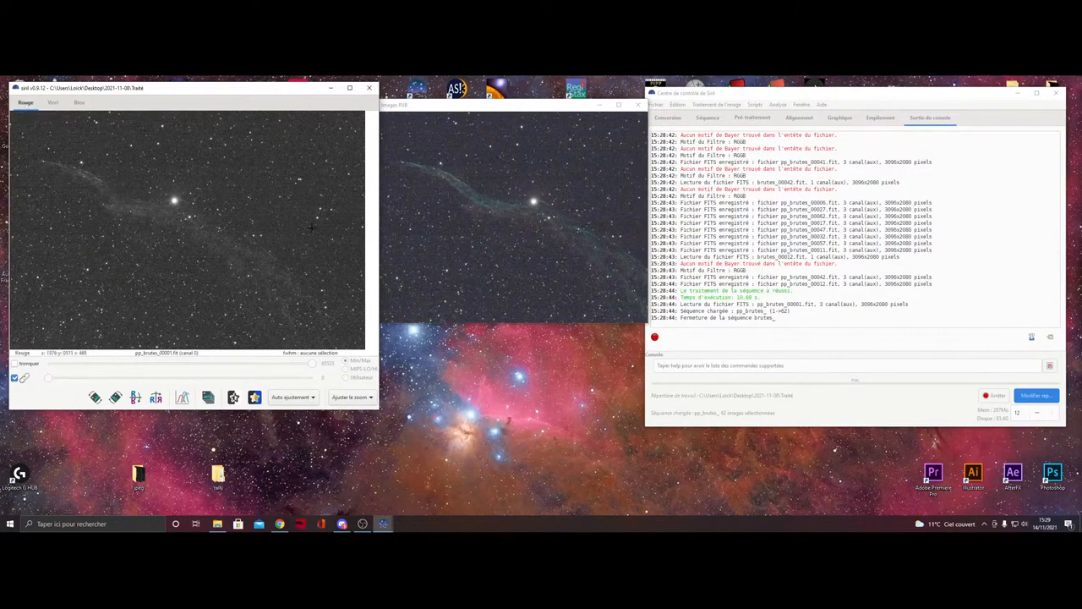
left_click(54, 102)
left_click(78, 102)
left_click(54, 102)
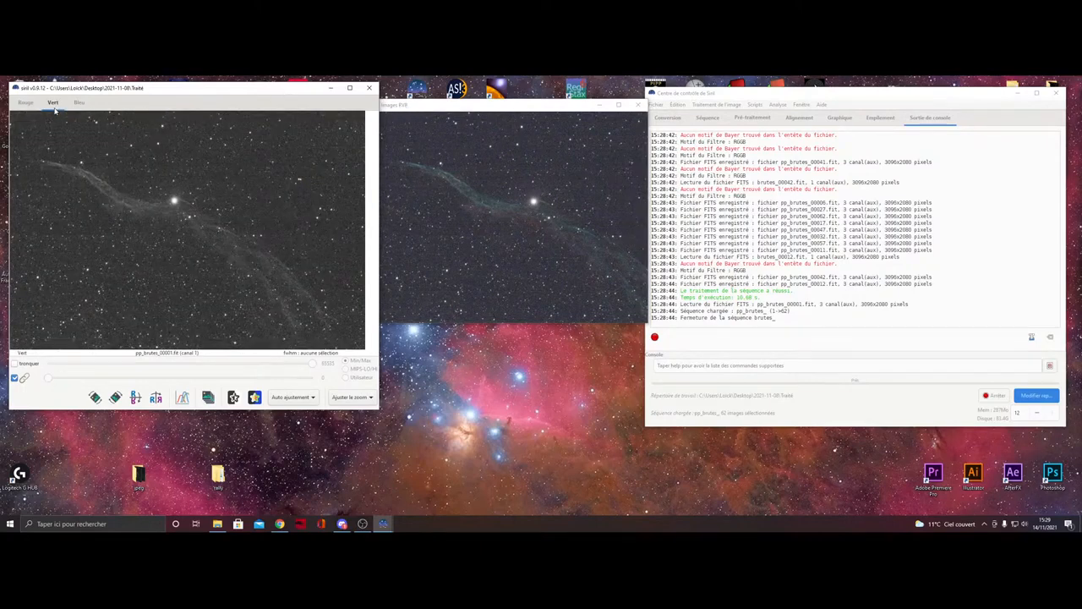
left_click(22, 103)
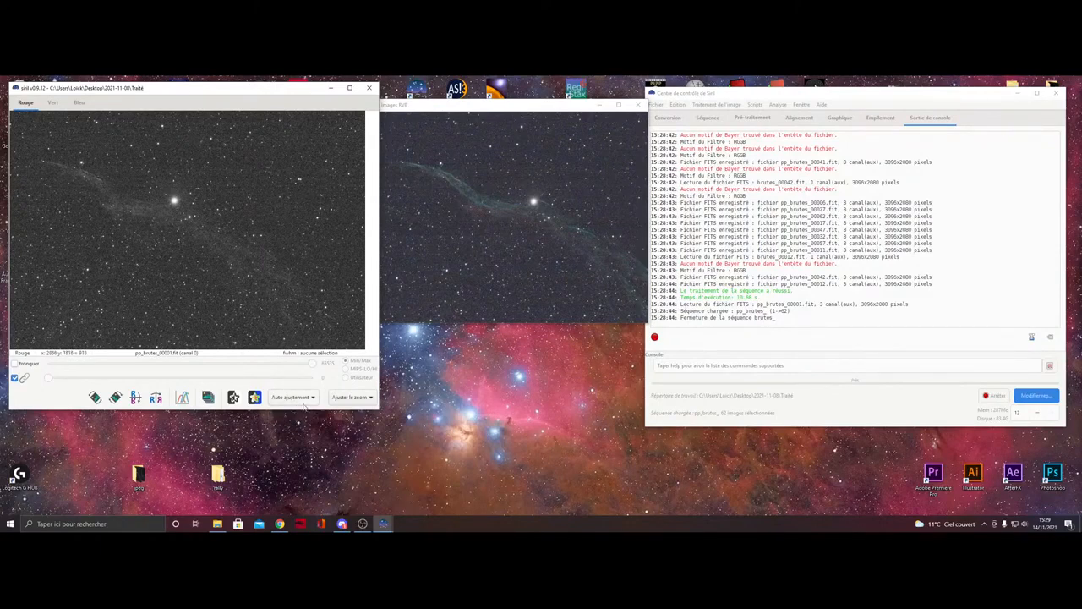
left_click(304, 407)
left_click(304, 398)
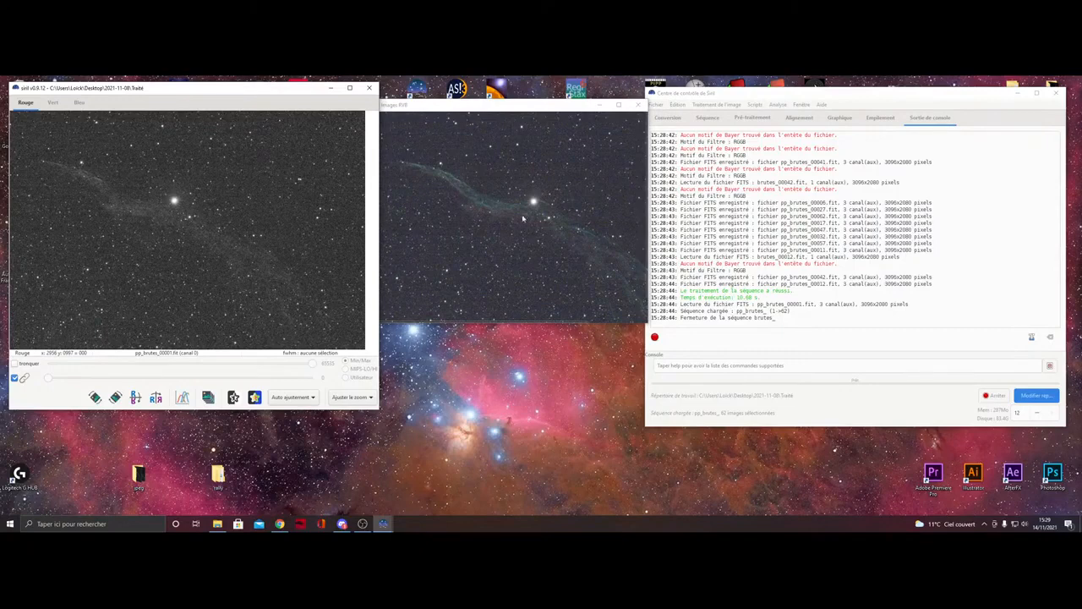
left_click_drag(425, 108, 372, 123)
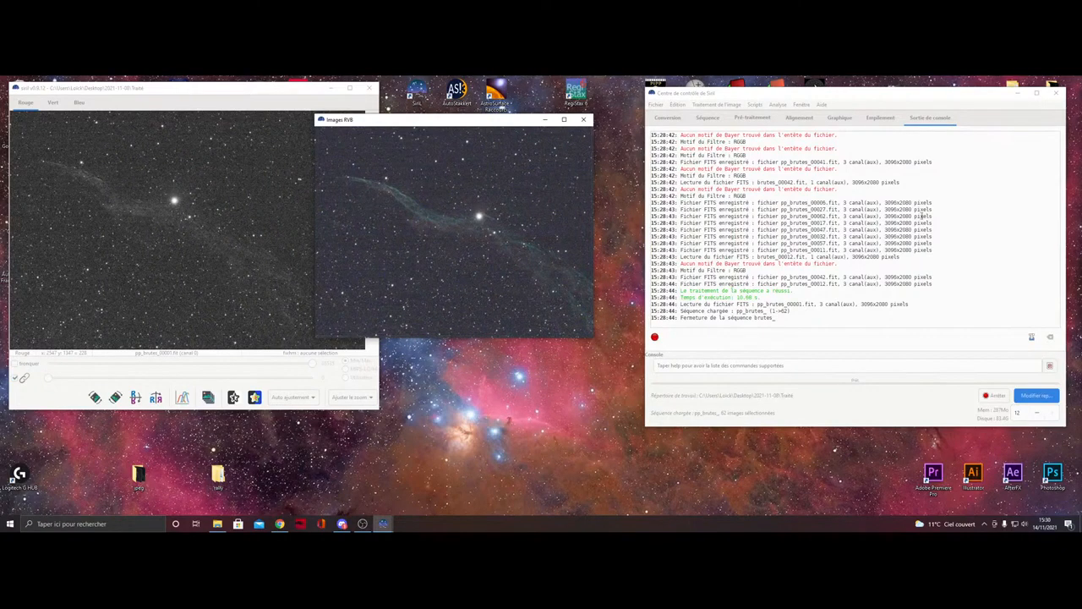
- Select pp_brutes_.seq as the sequence to work on
left_click(752, 118)
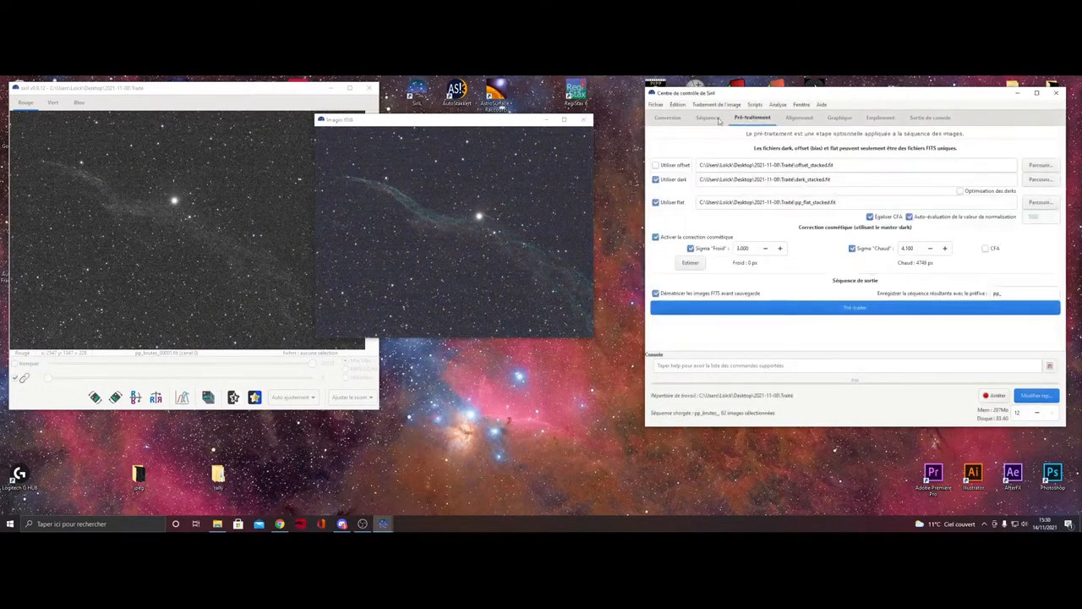
left_click(708, 118)
left_click(713, 160)
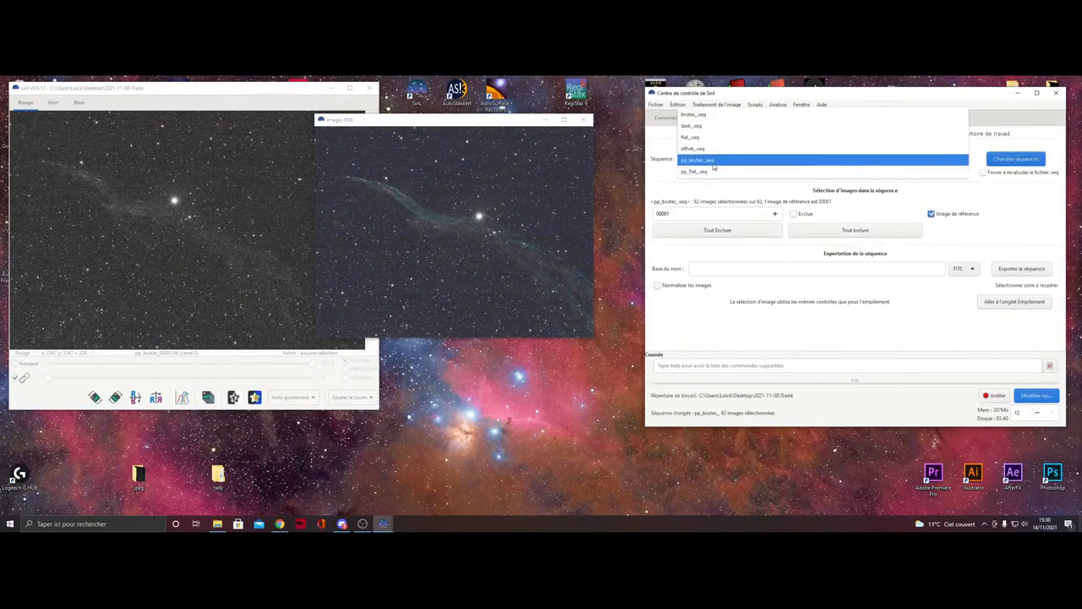
left_click(712, 162)
- Align all images of the preprocessed sequence using the method Alignement global (ciel profond)
left_click(799, 117)
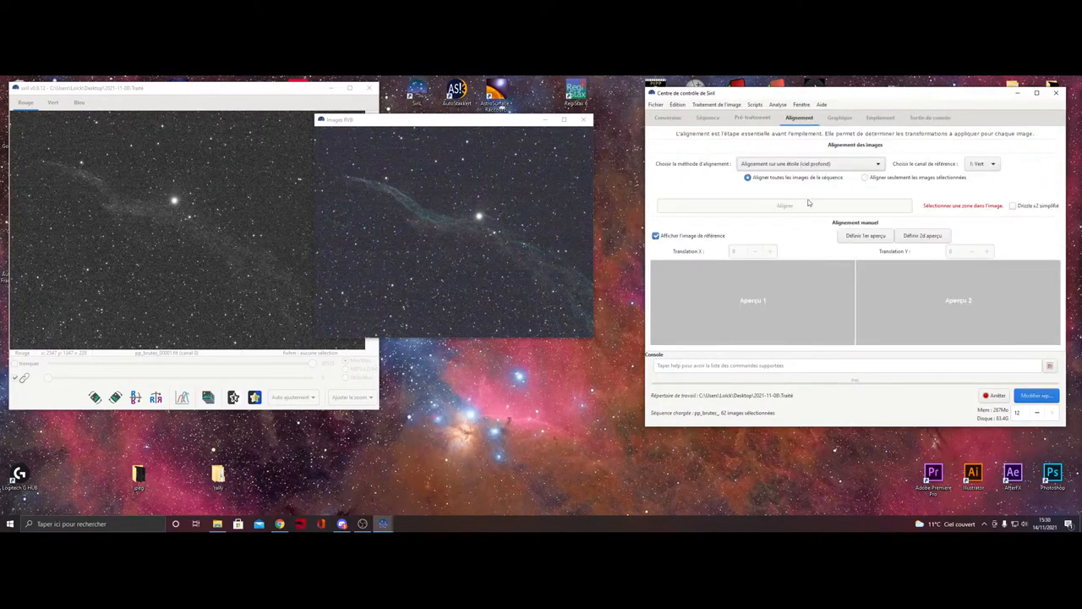
left_click(832, 166)
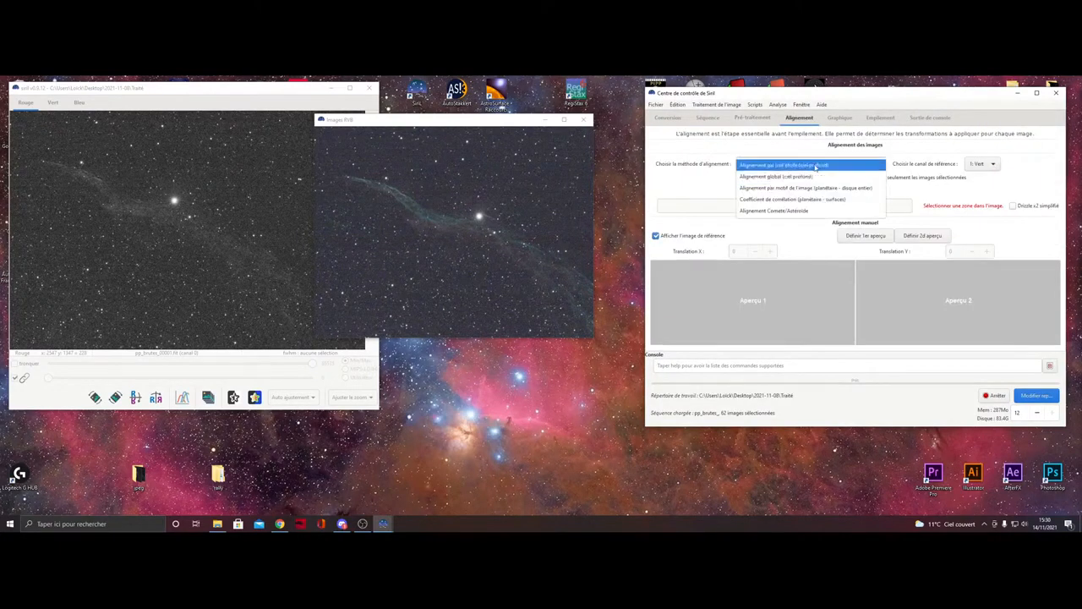
left_click(814, 176)
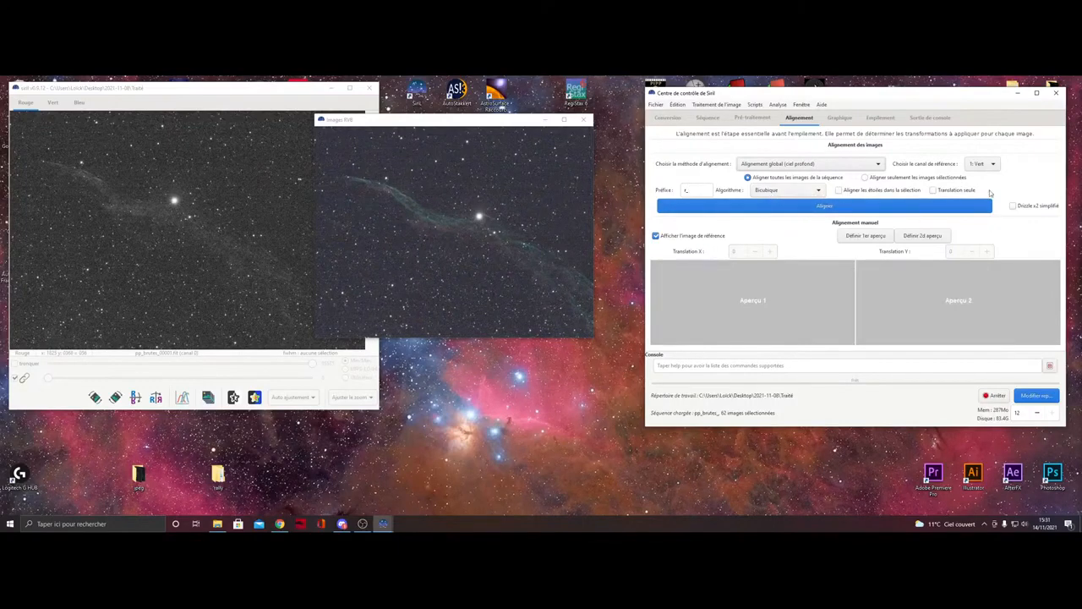
left_click(802, 208)
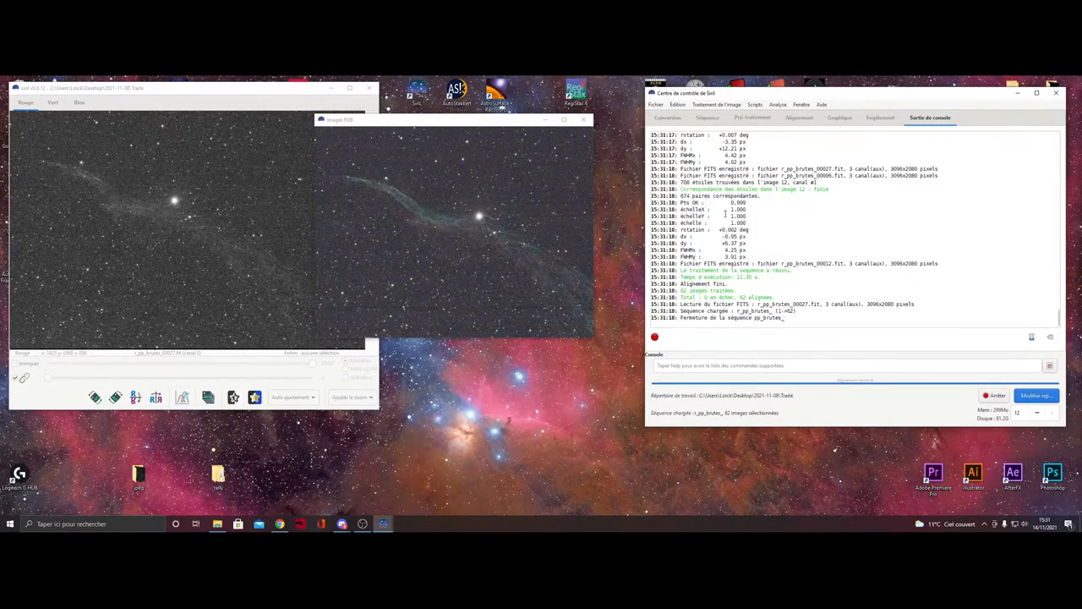
- Review the FWHM graph of the aligned frames and set the stacking normalisation to Additive avec mise à l'échelle
left_click(840, 118)
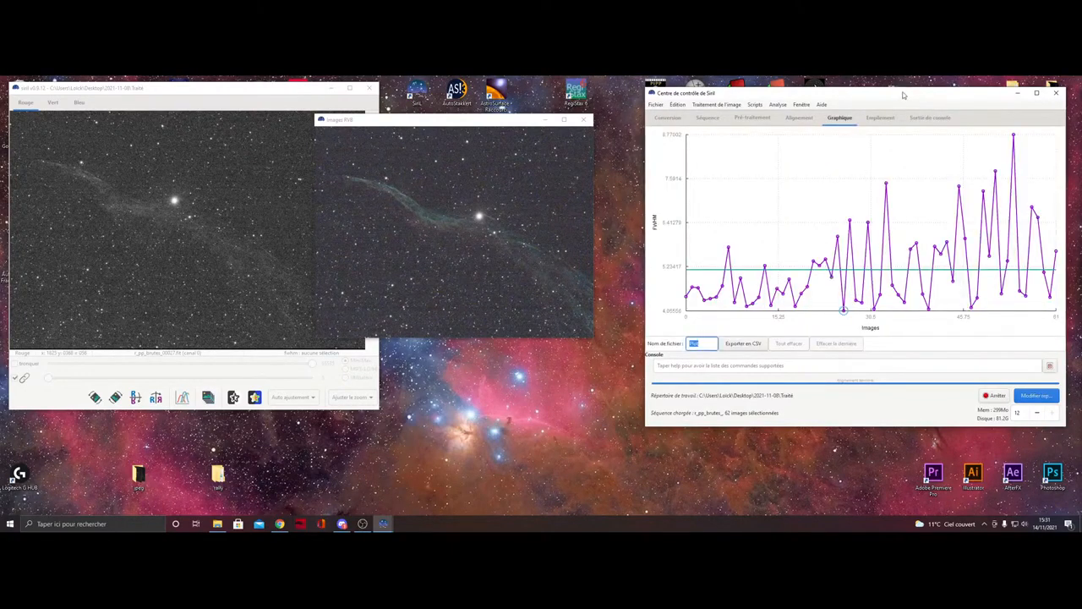
left_click_drag(903, 94, 854, 90)
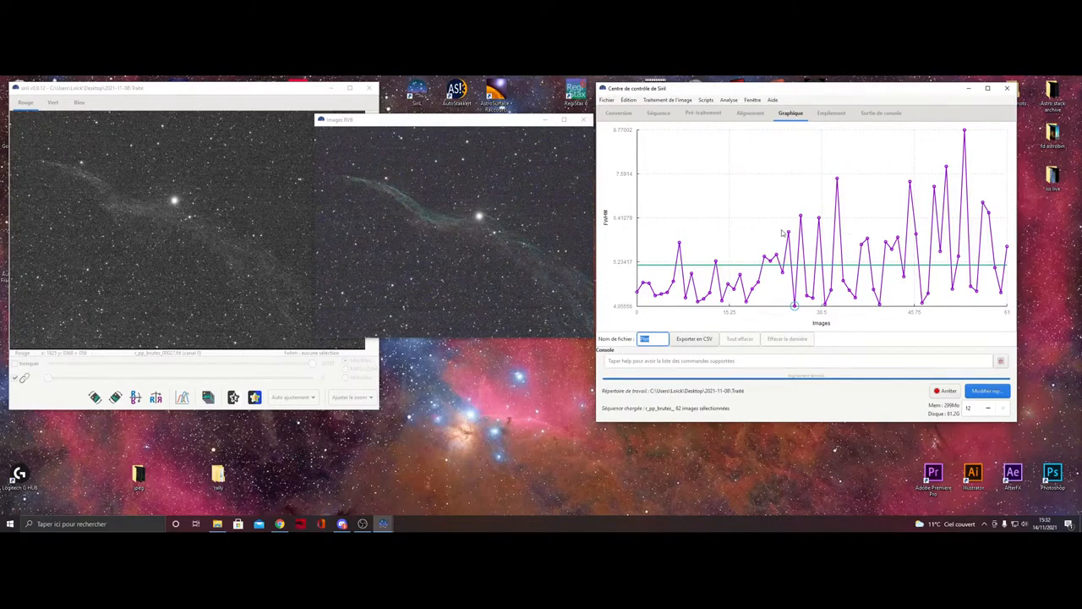
left_click(831, 115)
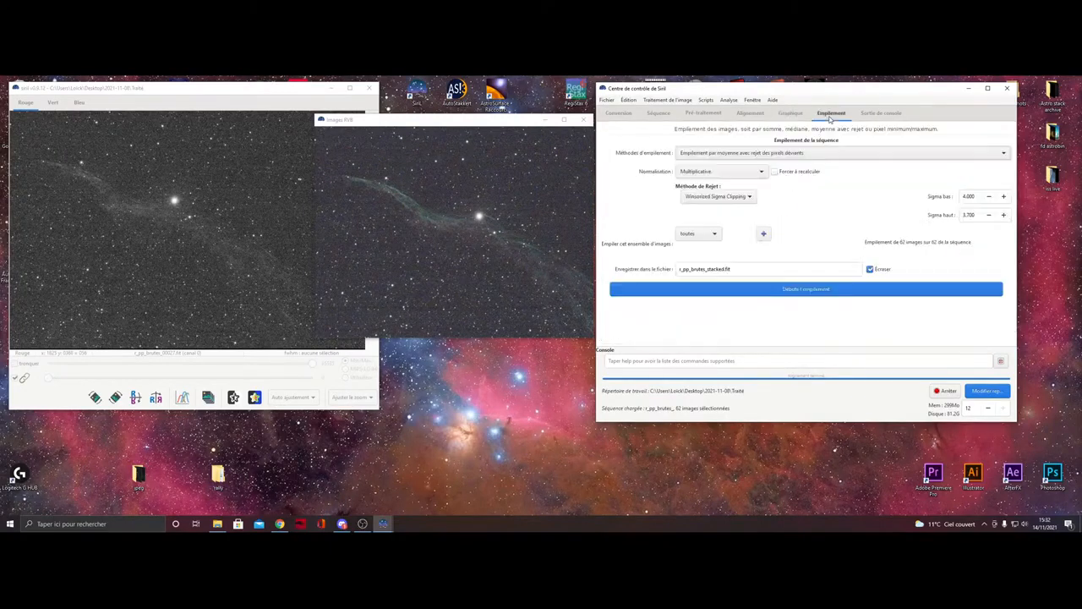
left_click(772, 153)
left_click(772, 155)
left_click(725, 172)
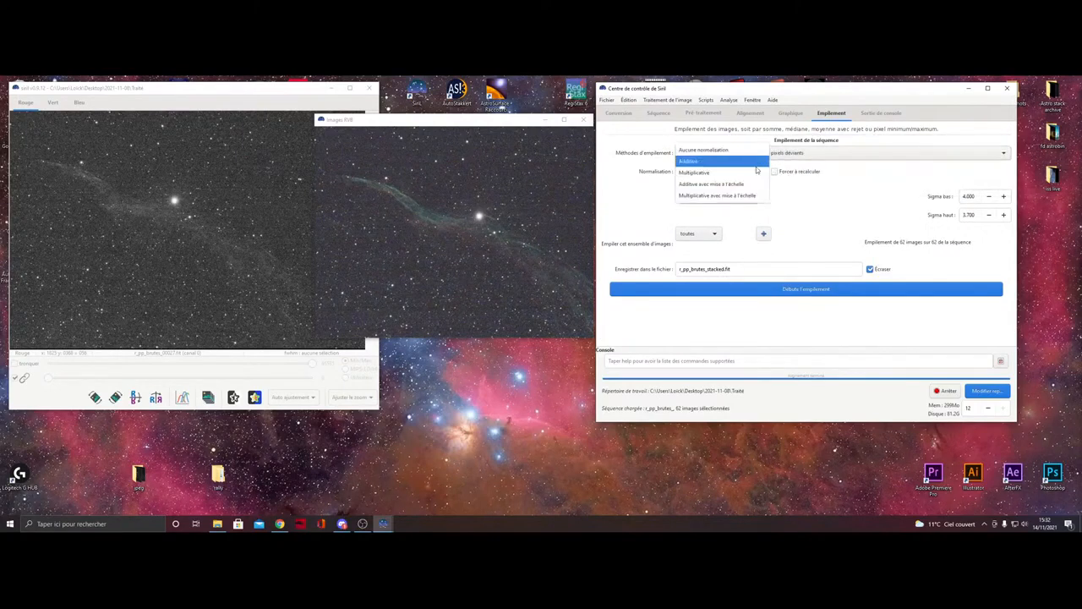
left_click(733, 184)
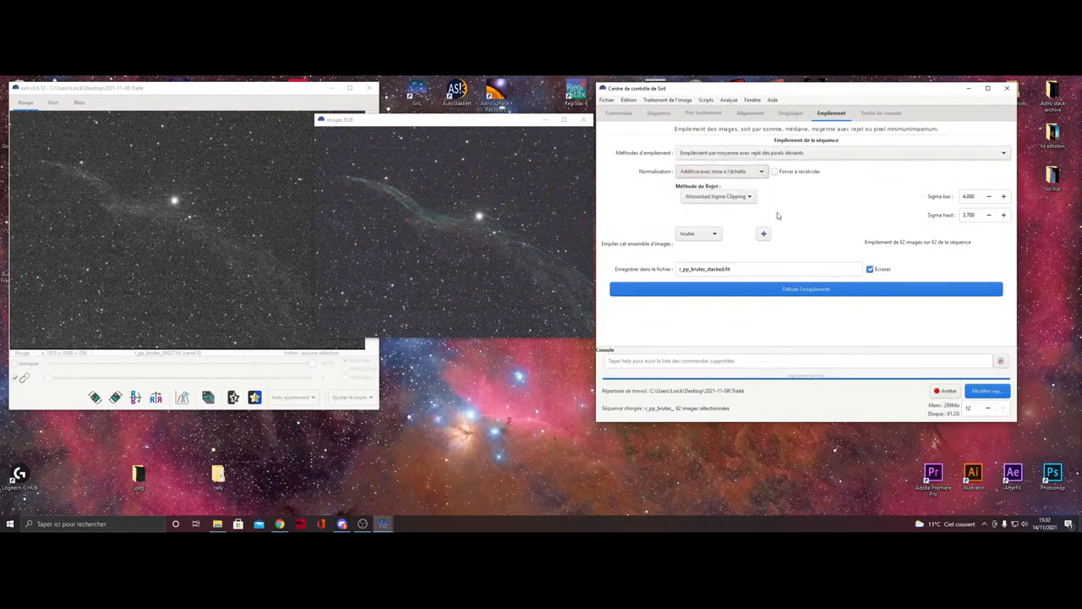
- Filter the images to stack by FWHM at 72 percent, checking the choice against the FWHM graph
left_click(698, 234)
left_click(700, 246)
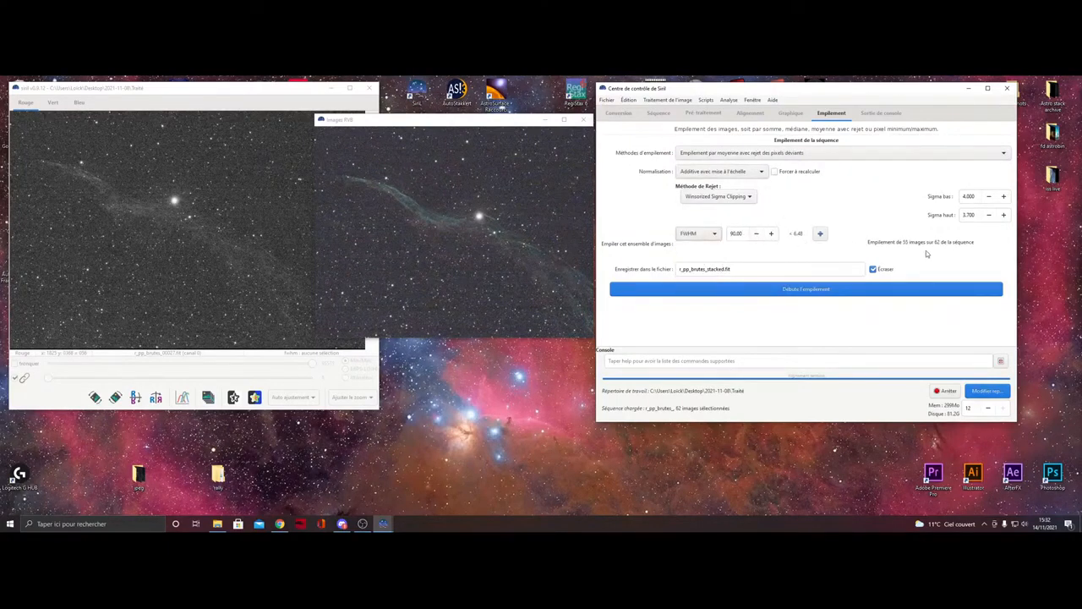
left_click(757, 234)
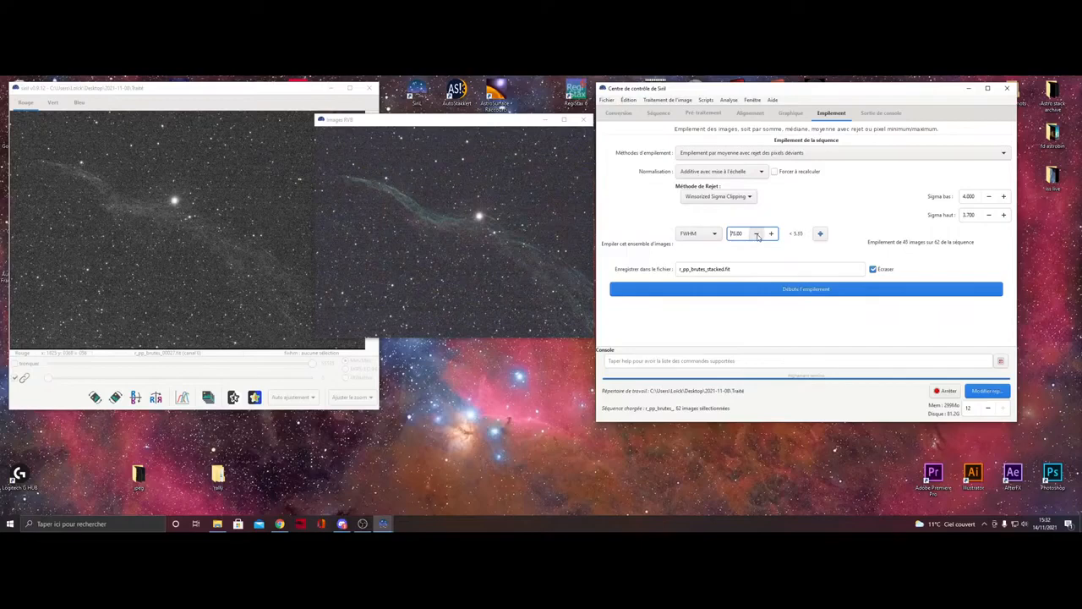
left_click(757, 234)
left_click(790, 113)
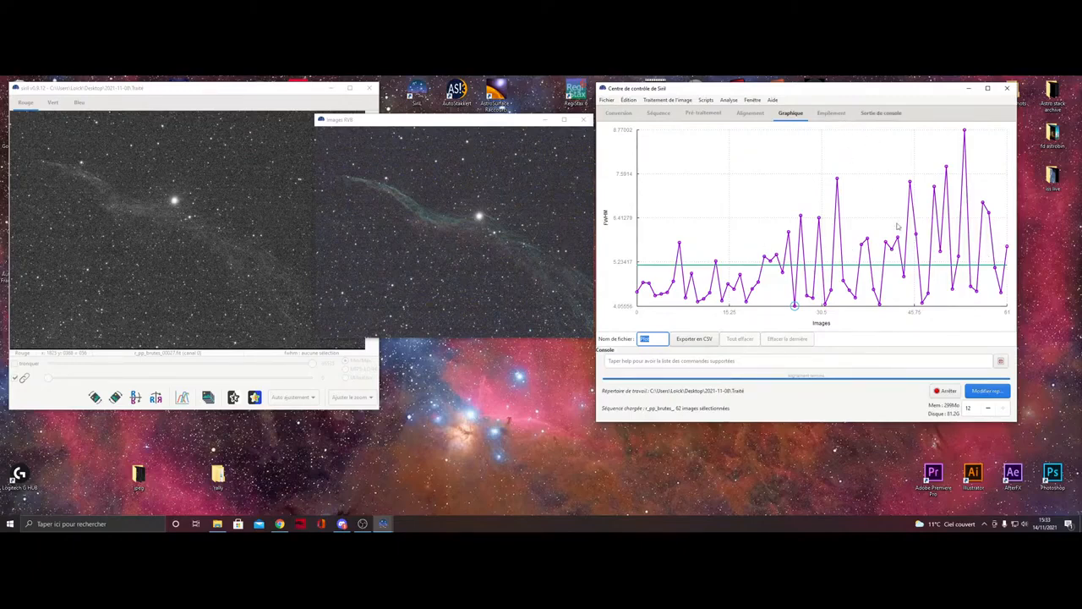
left_click(833, 113)
- Add a second stacking filter based on roundness (rondeur) and set it to 94 percent
left_click(820, 234)
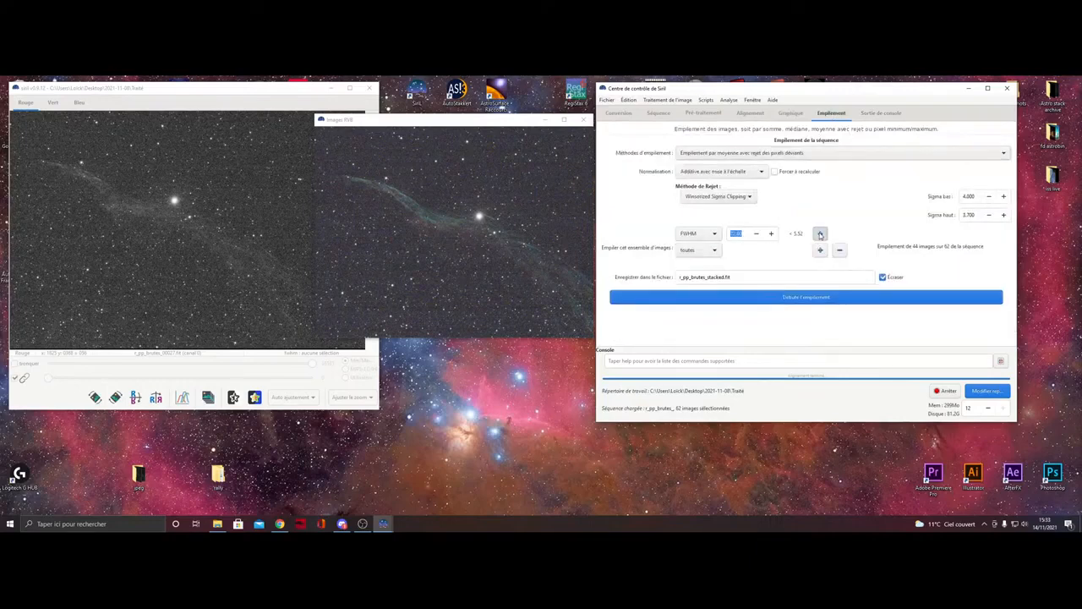
left_click(712, 254)
left_click(687, 288)
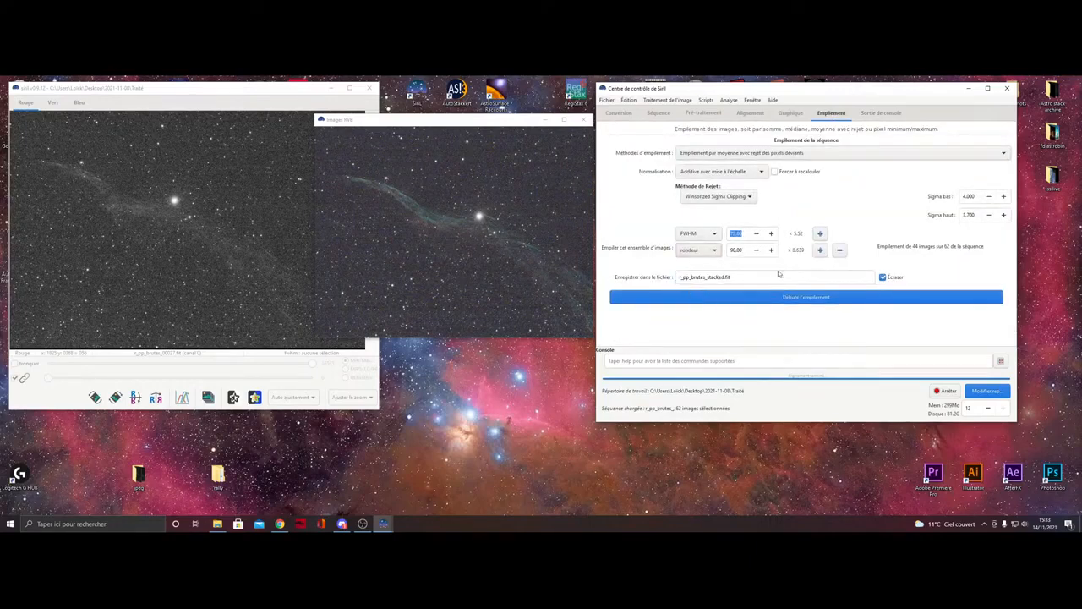
left_click(820, 250)
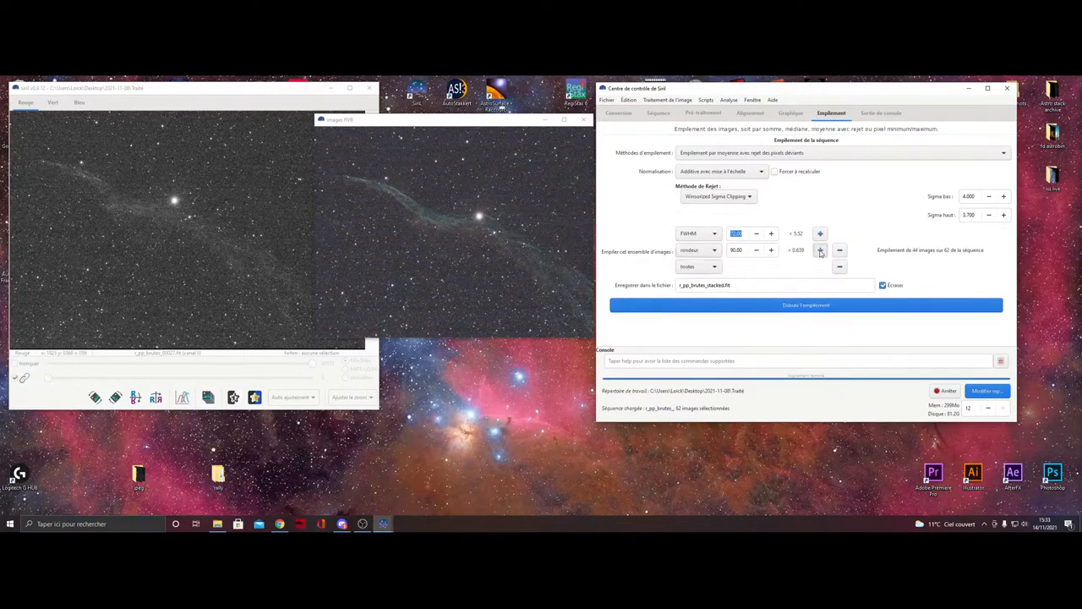
left_click(839, 251)
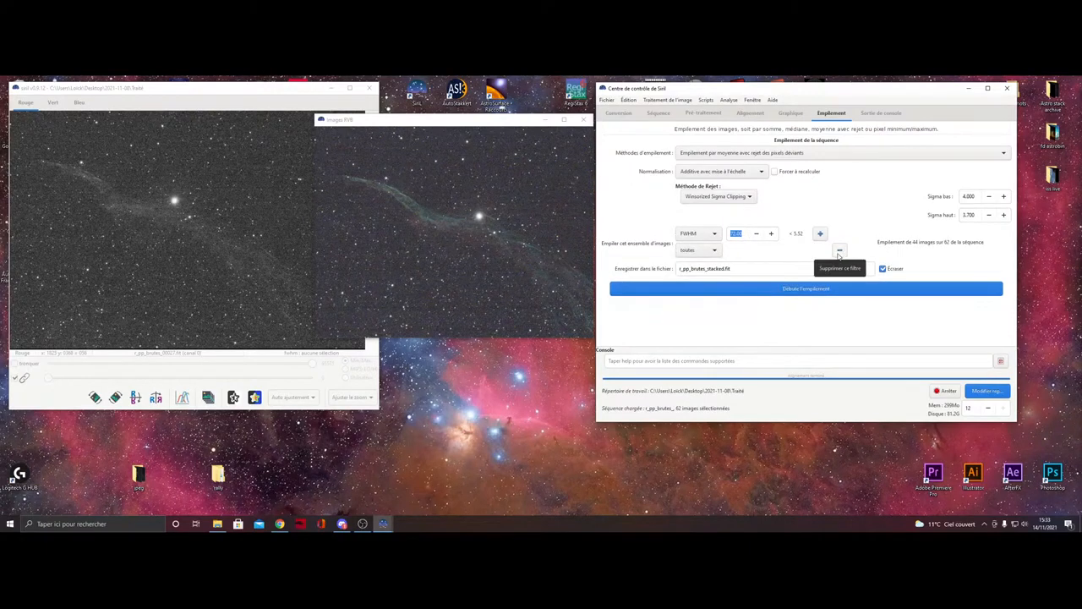
left_click(698, 251)
left_click(689, 287)
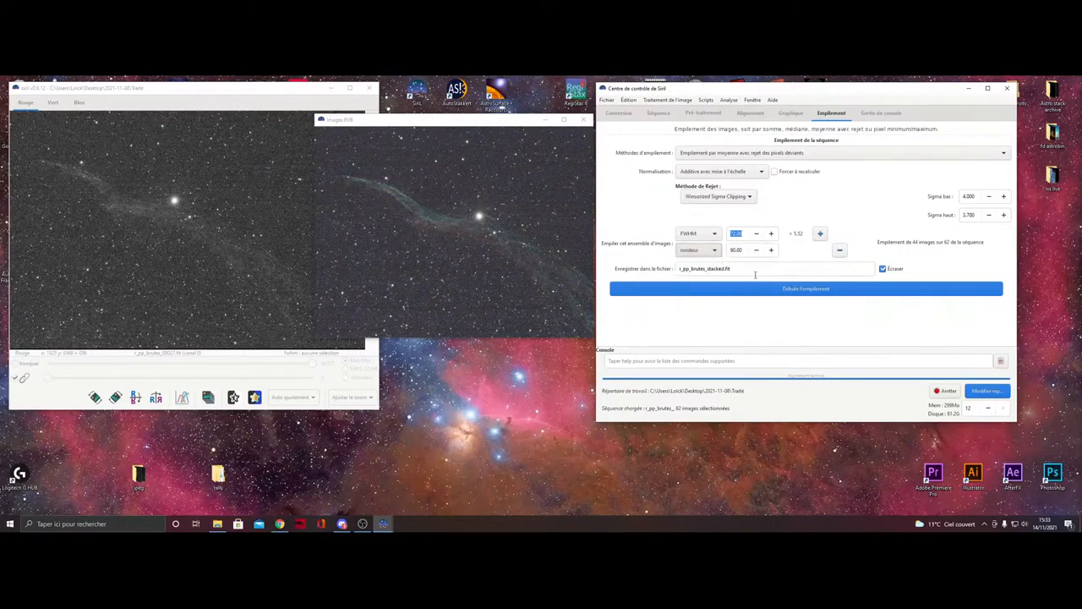
left_click(771, 250)
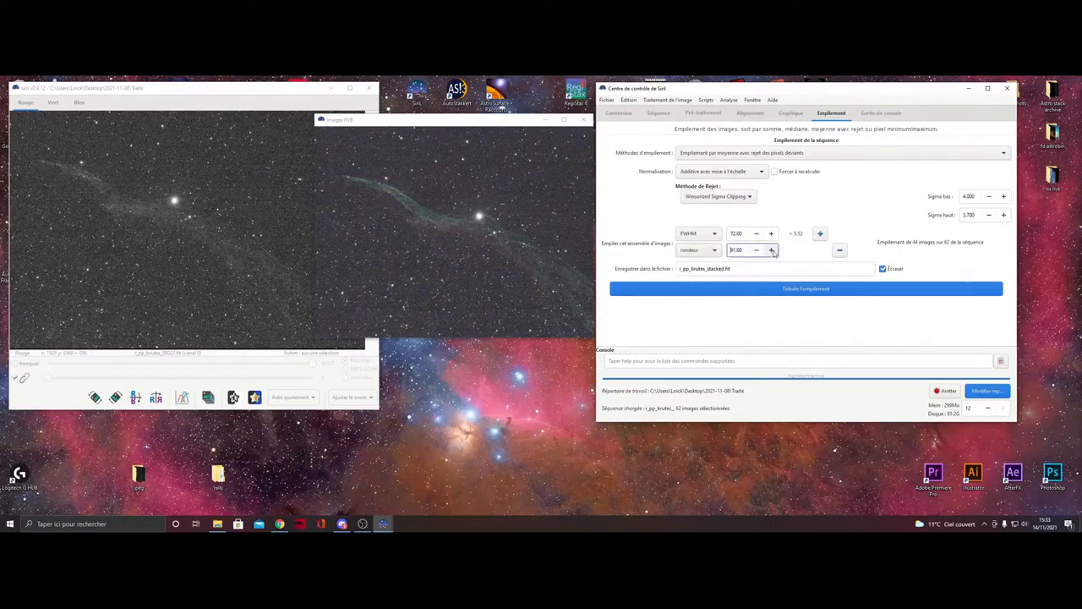
left_click(771, 250)
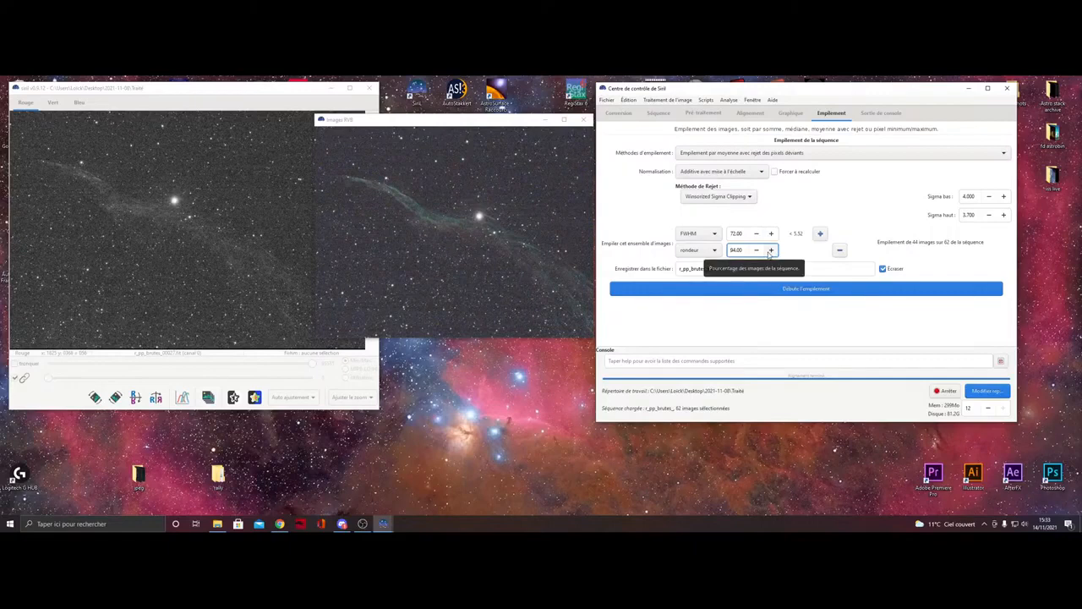
- Remove the roundness (rondeur) filter and stack the sequence into r_pp_brutes_stacked.fit using only the 72 percent FWHM filter
left_click(840, 250)
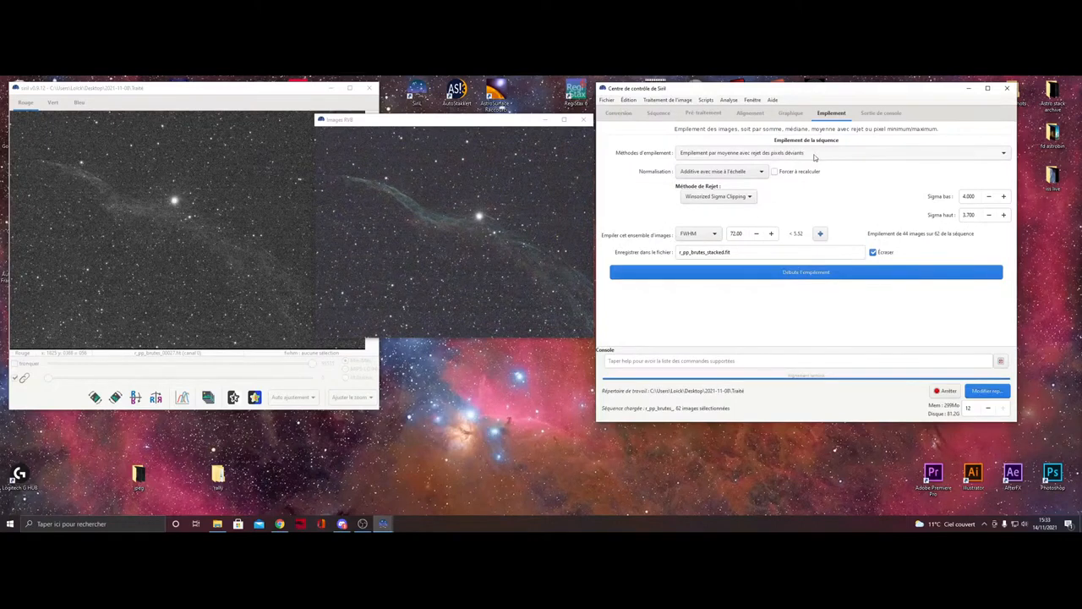
left_click(794, 276)
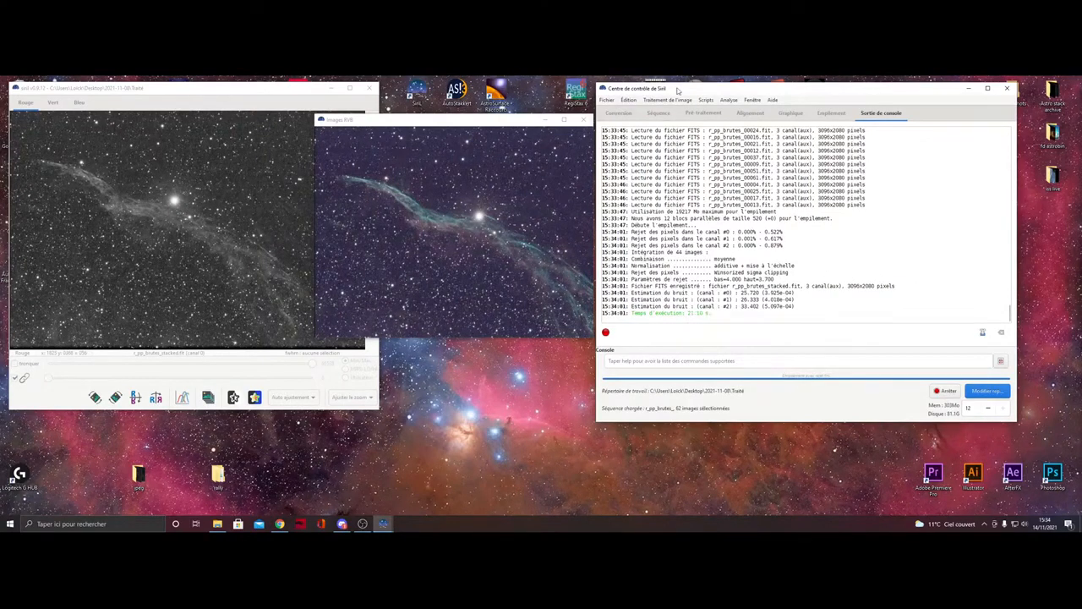
- Enlarge and reposition the Images RVB preview to inspect the whole stacked nebula, keeping the display mode on Auto ajustement
left_click_drag(676, 88, 724, 90)
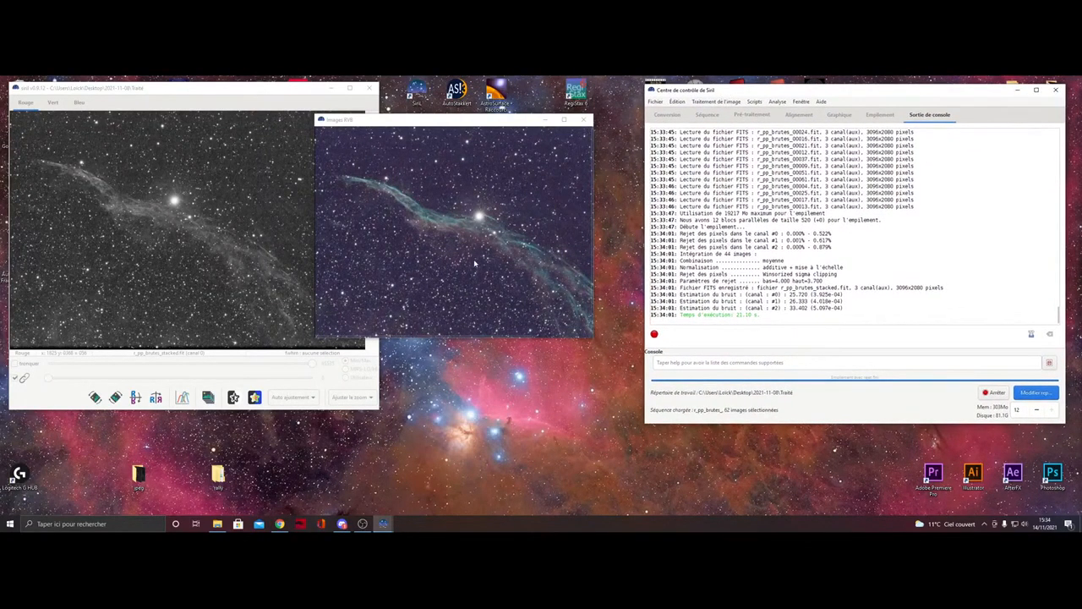
left_click_drag(592, 337, 676, 372)
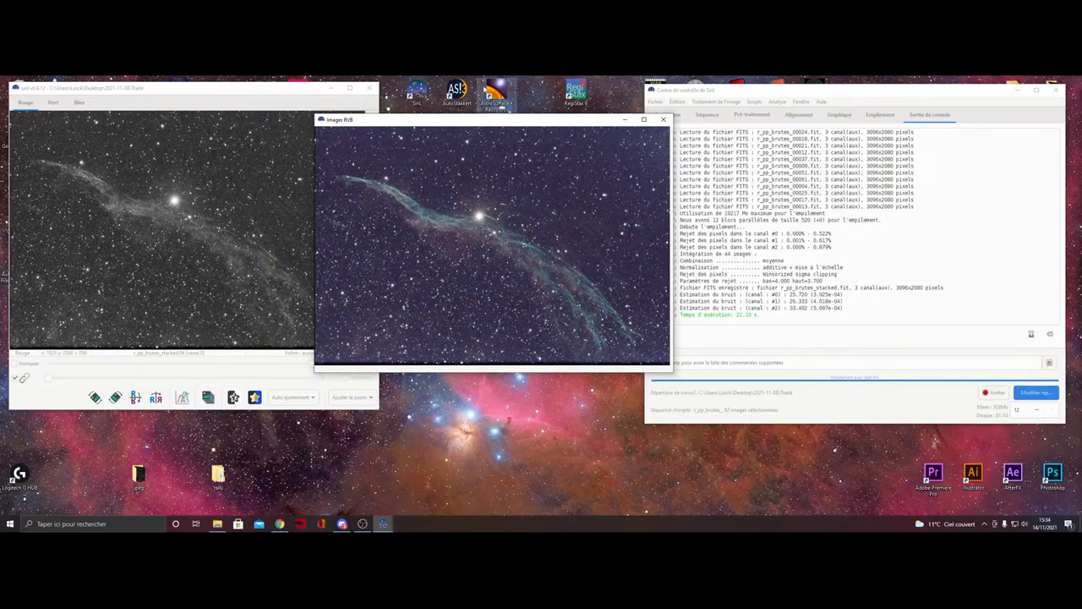
left_click_drag(446, 122, 498, 106)
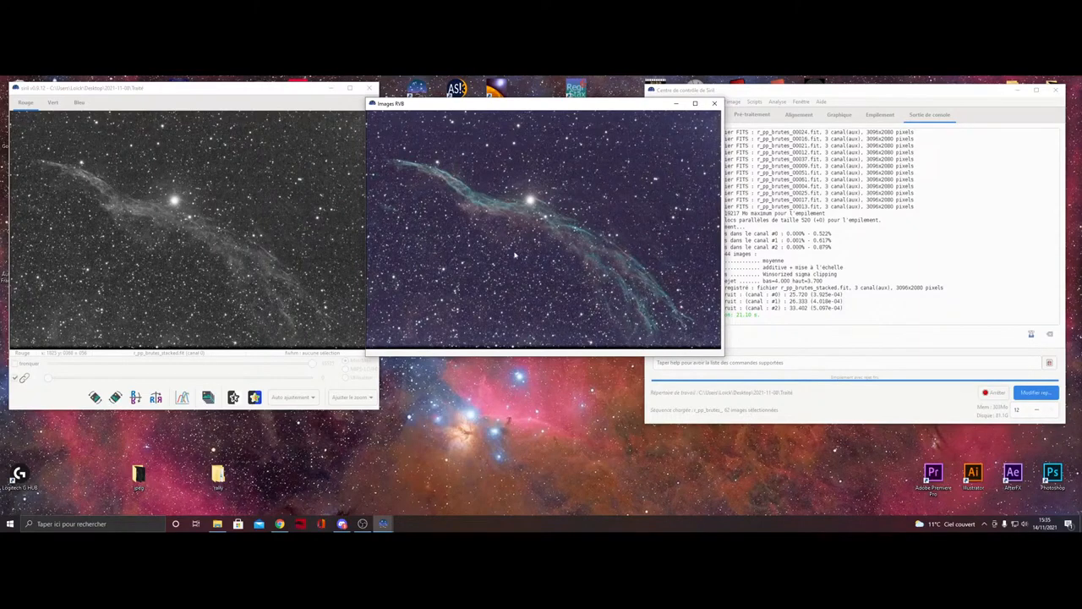
left_click(293, 399)
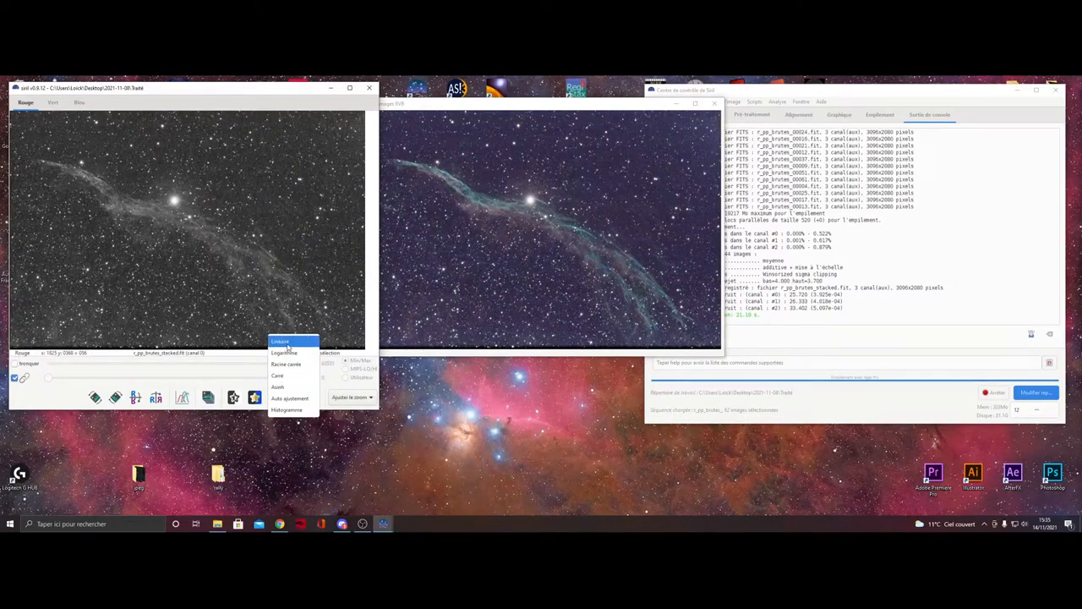
left_click(289, 397)
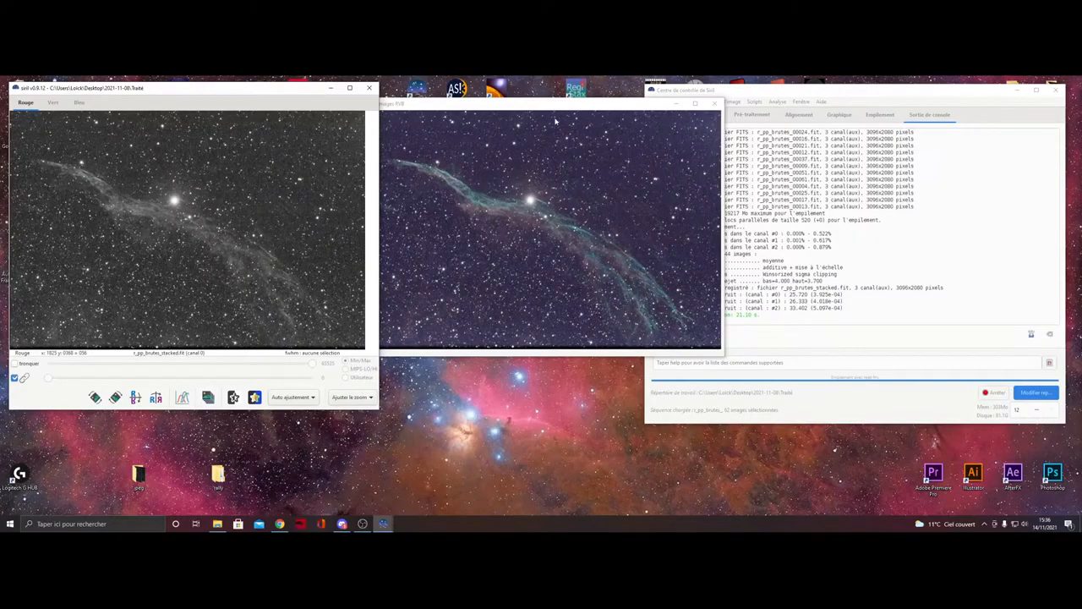
left_click_drag(234, 90, 233, 88)
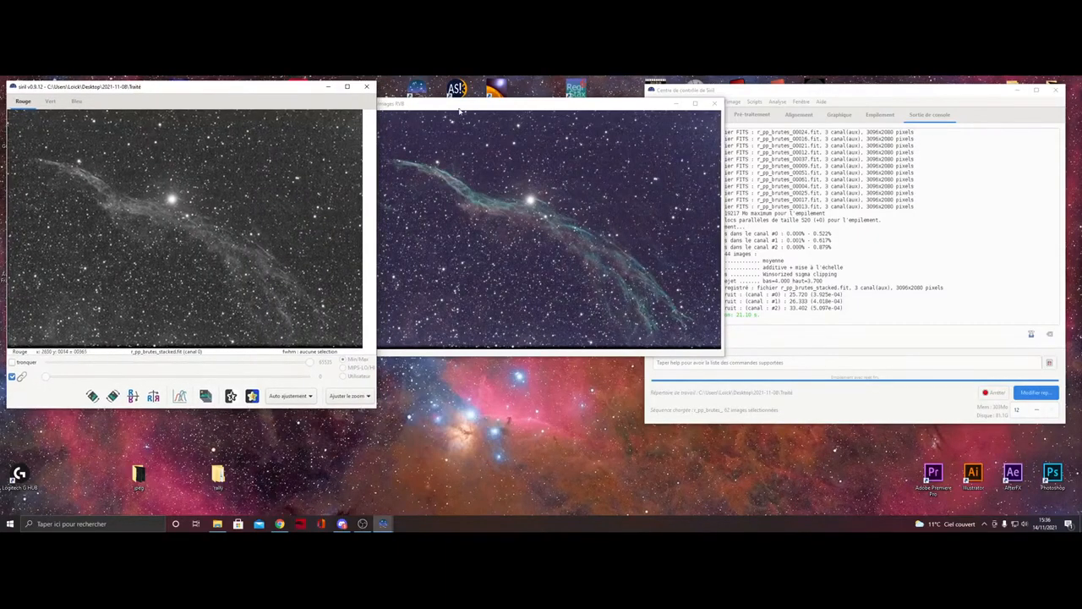
left_click_drag(459, 111, 372, 132)
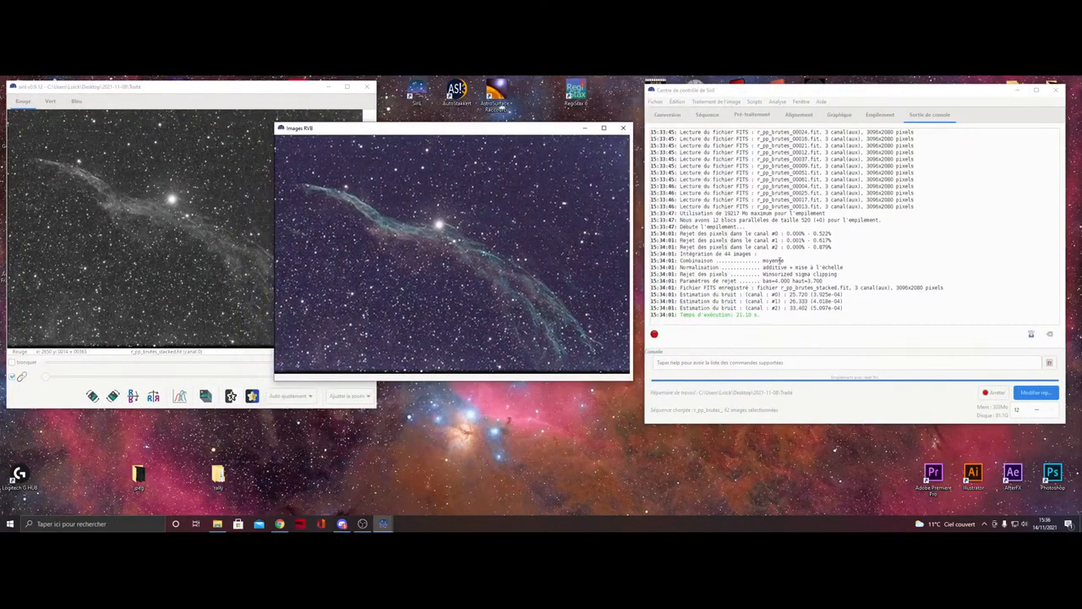
- Save the stacked image as the TIFF file r_pp_brutes_stacked1 in 16-bit unsigned format without compression
left_click(654, 102)
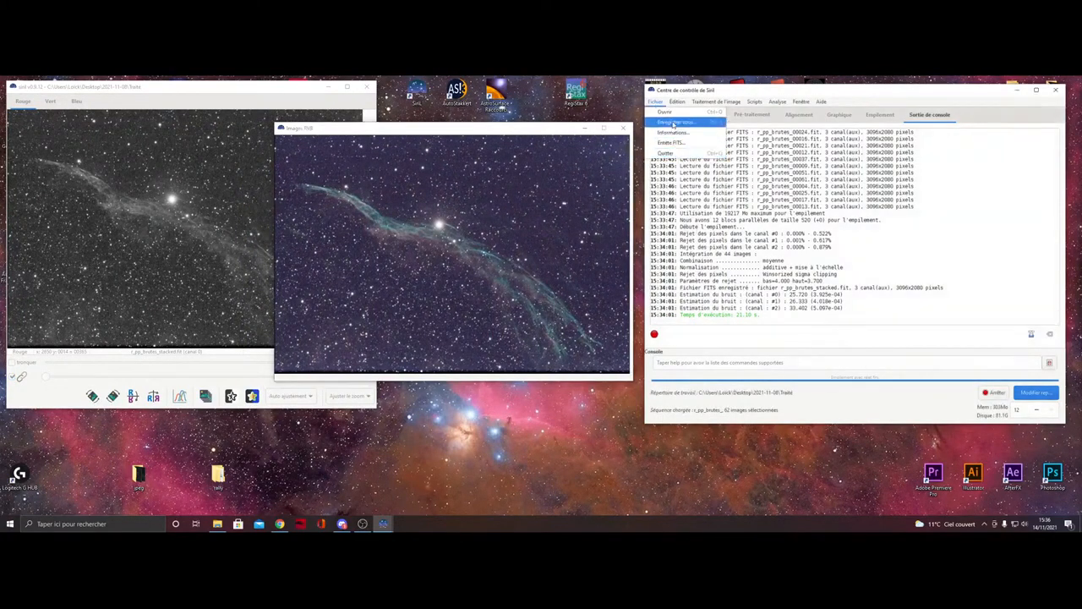
left_click(674, 124)
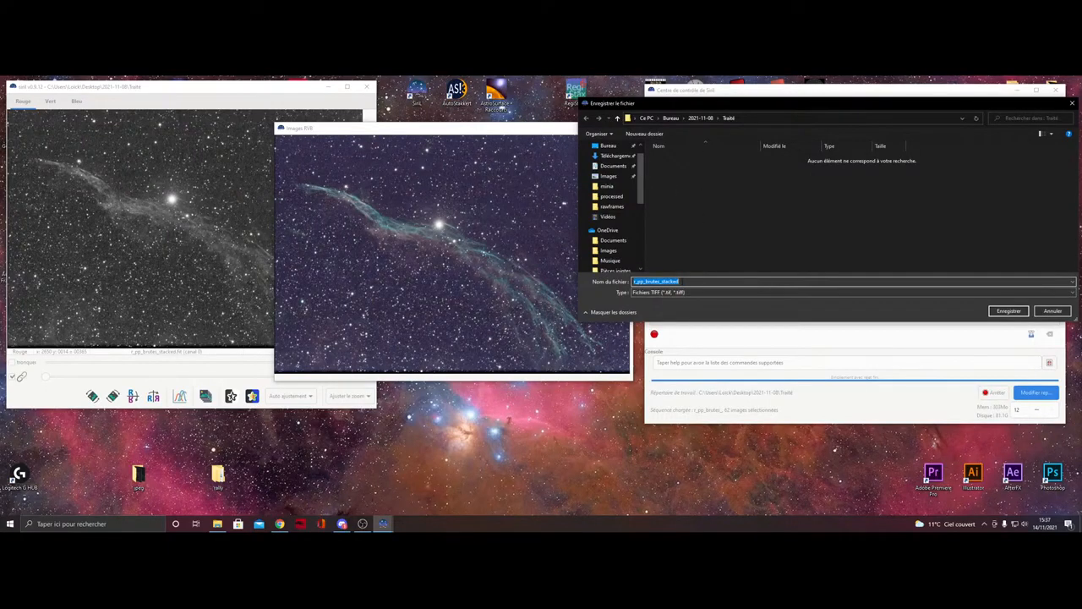
key("End")
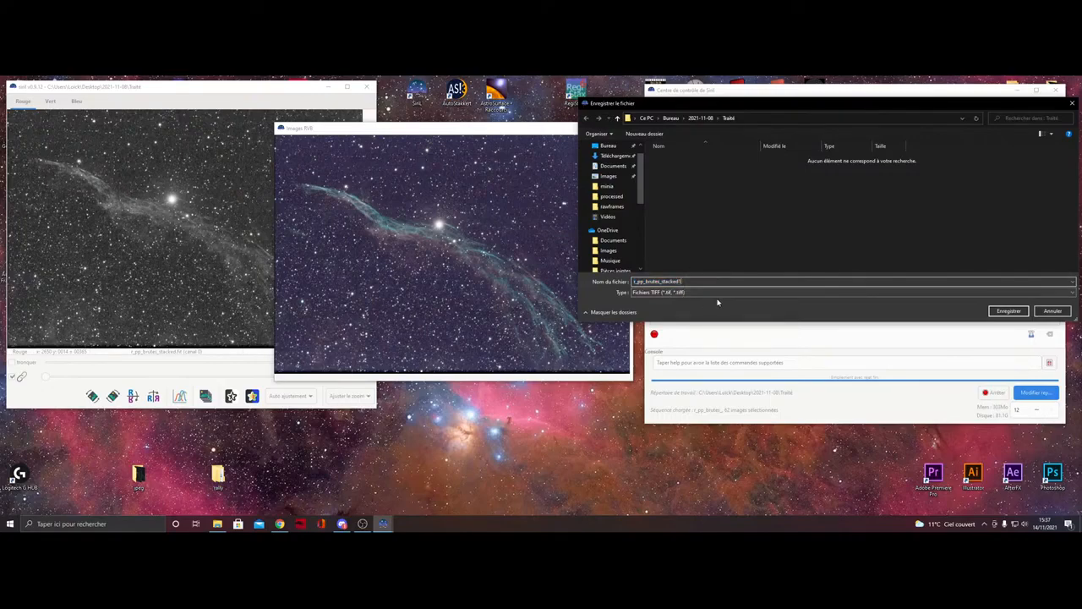
left_click(1006, 310)
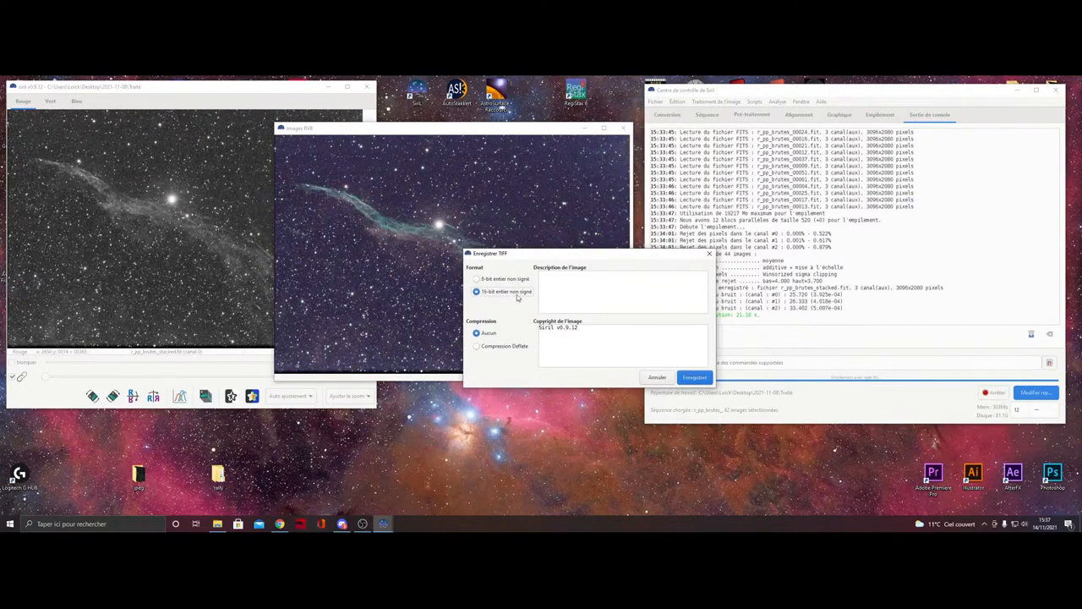
left_click(698, 381)
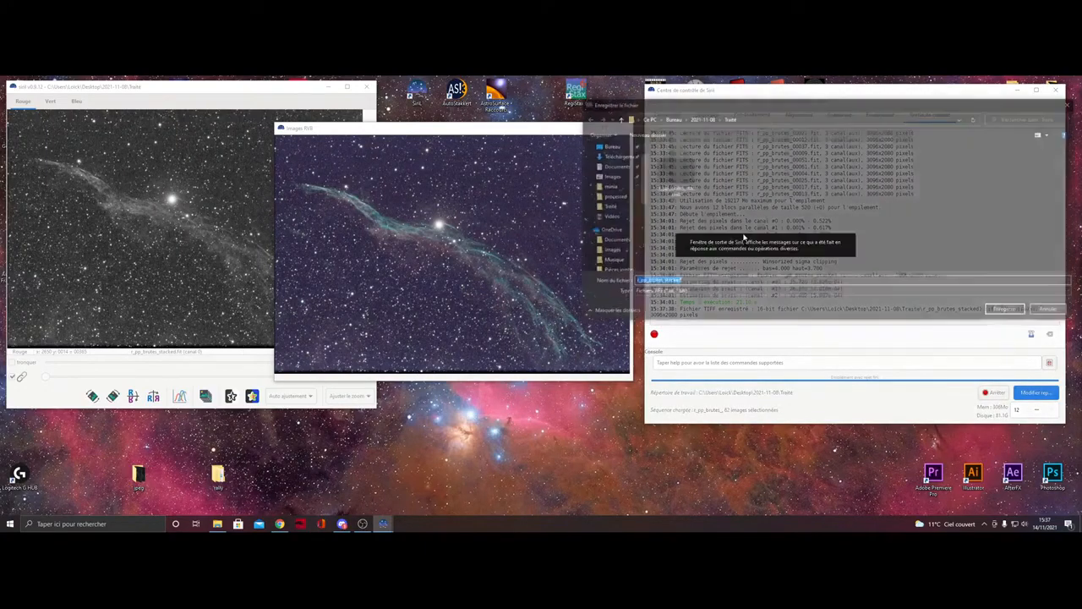
- Save the stacked image as the FITS file stackfit1 in 16-bit unsigned format
left_click(891, 294)
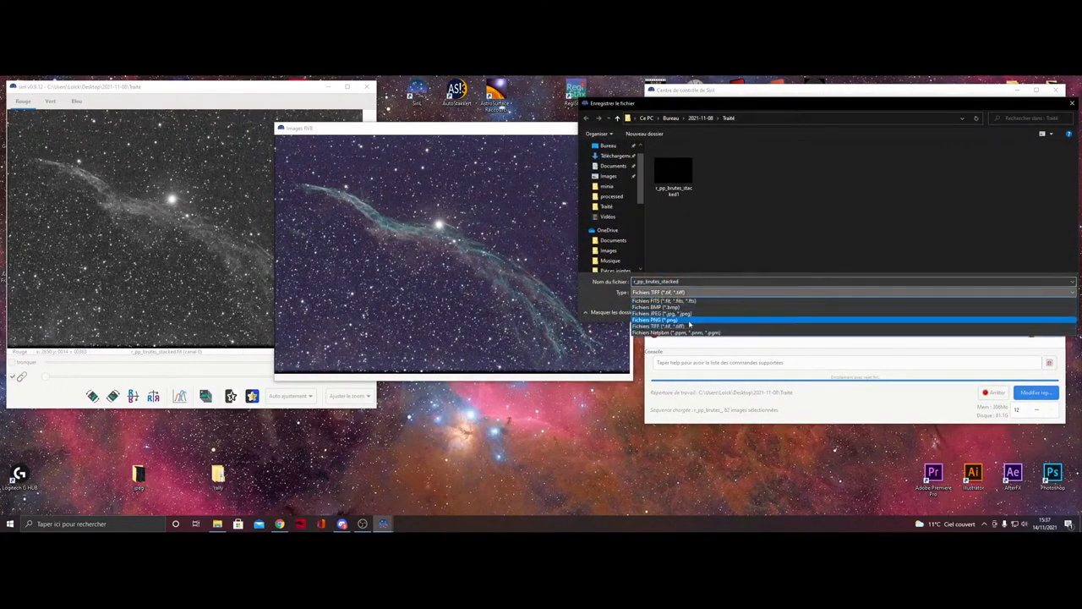
left_click(674, 302)
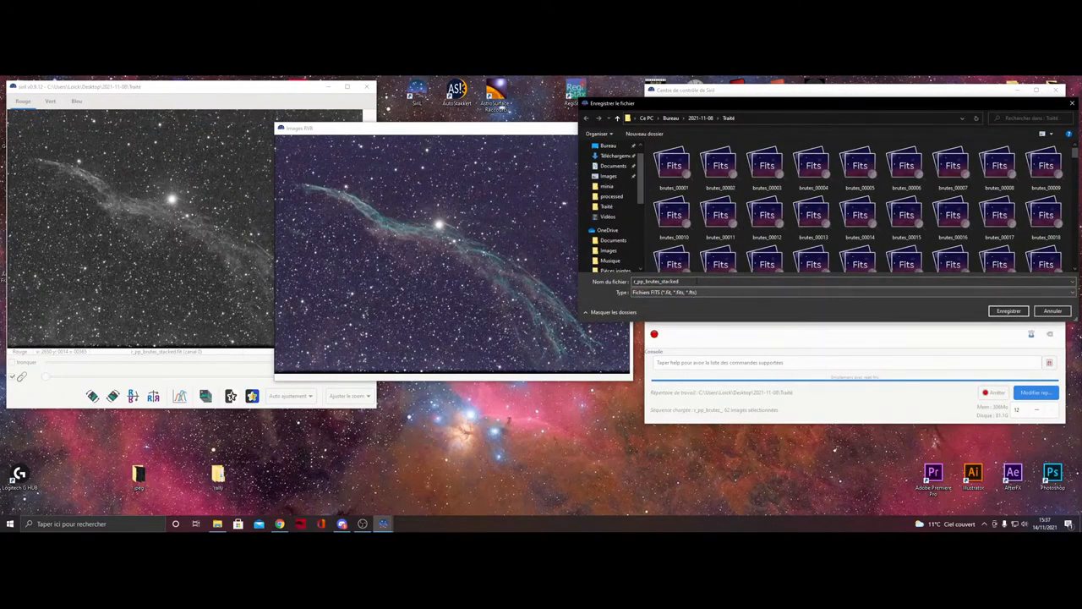
double_click(694, 281)
type("1")
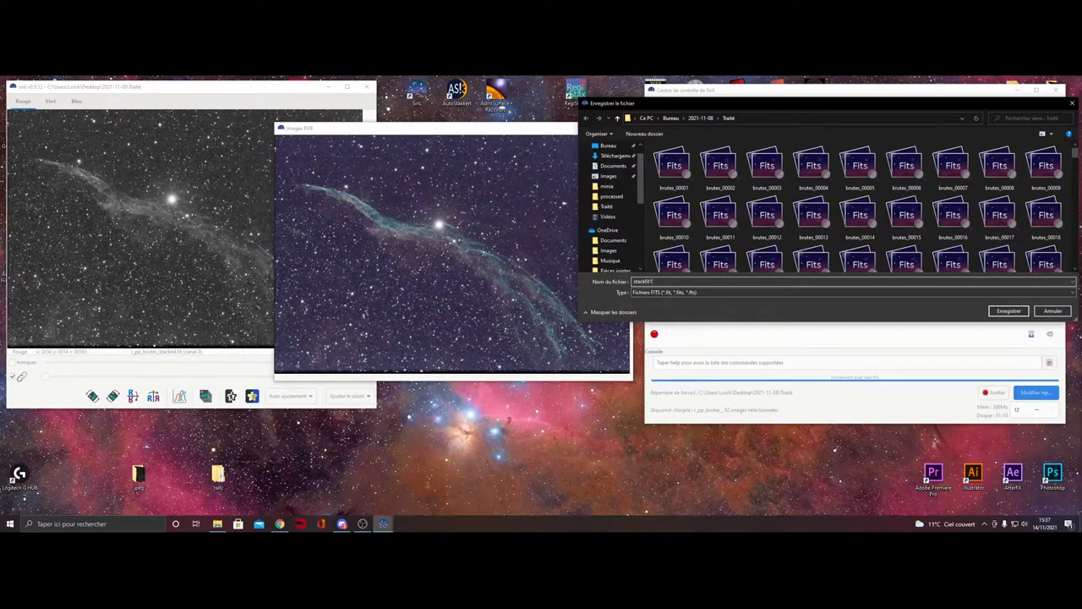
left_click(1007, 310)
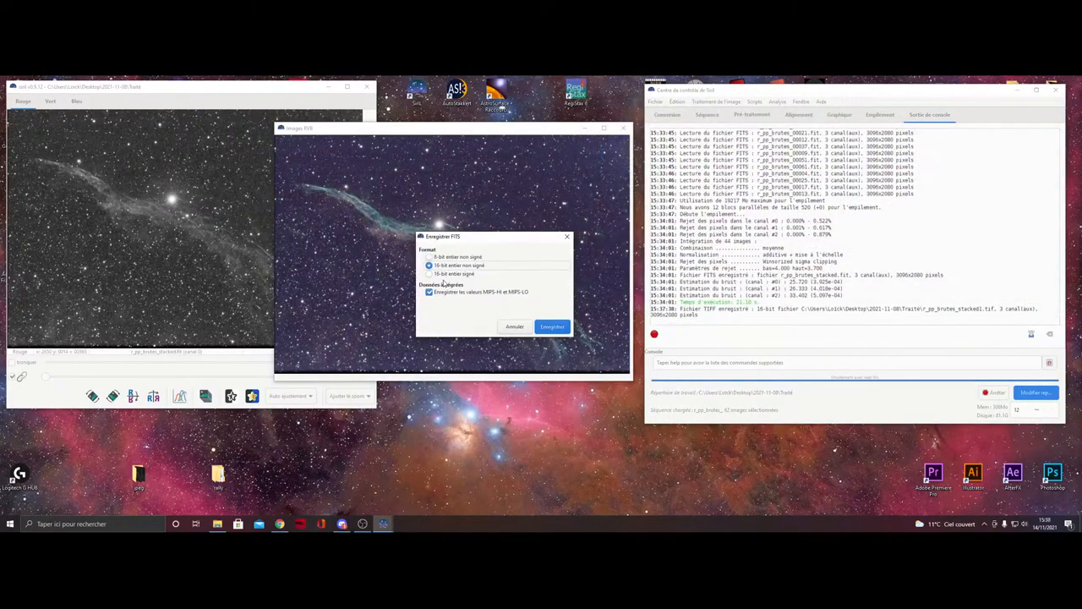
left_click(553, 328)
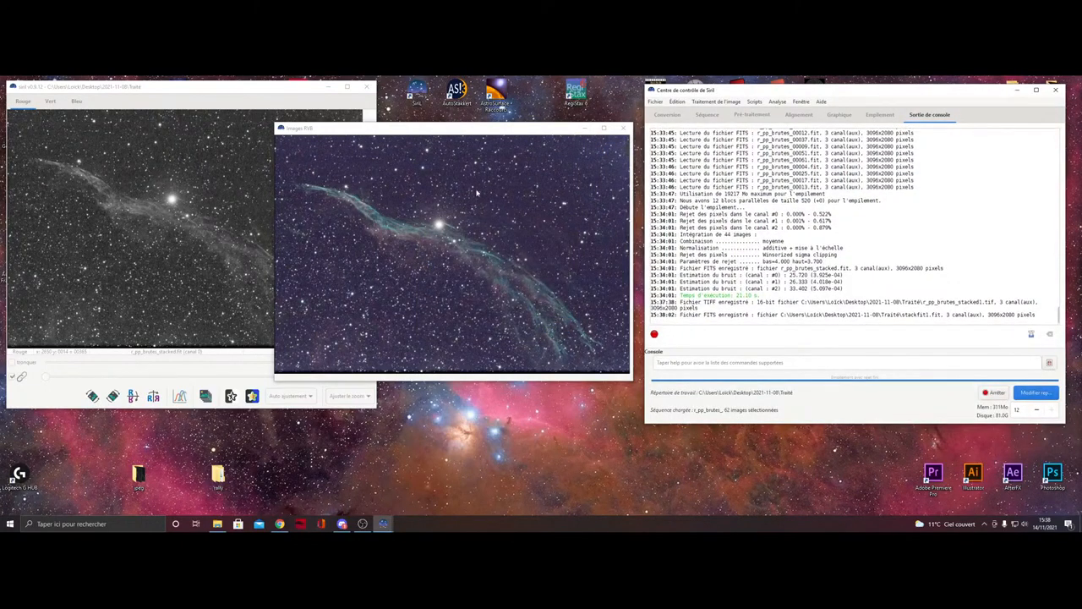
- Open gradient extraction for the stacked image and arrange the windows so the Images RVB preview is unobstructed
mouse_move(740, 92)
left_mouse_down()
mouse_move(765, 89)
mouse_move(750, 92)
left_mouse_up()
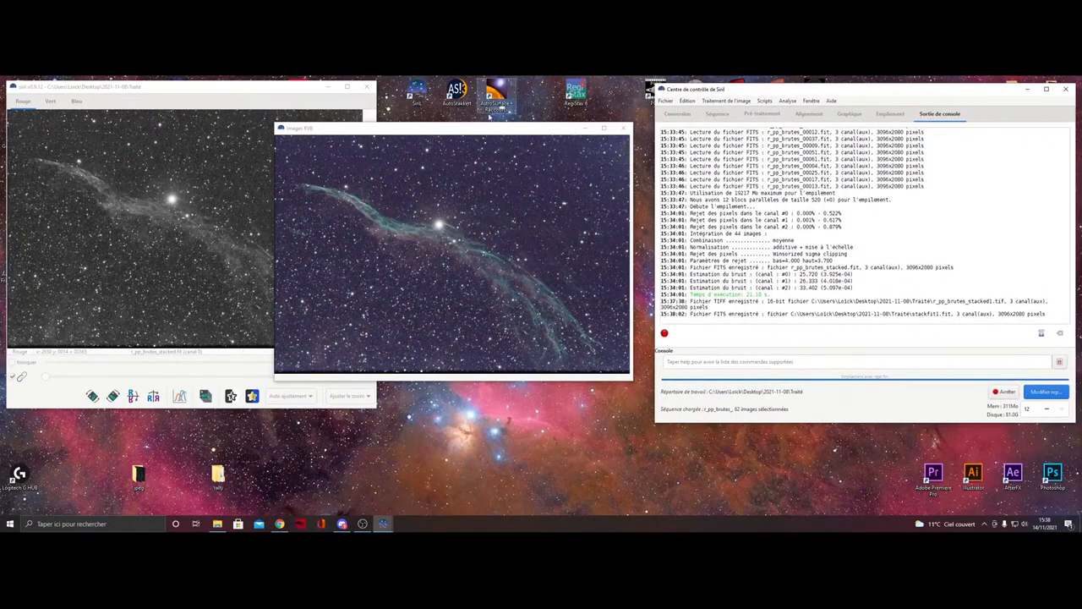
left_click_drag(487, 130, 572, 113)
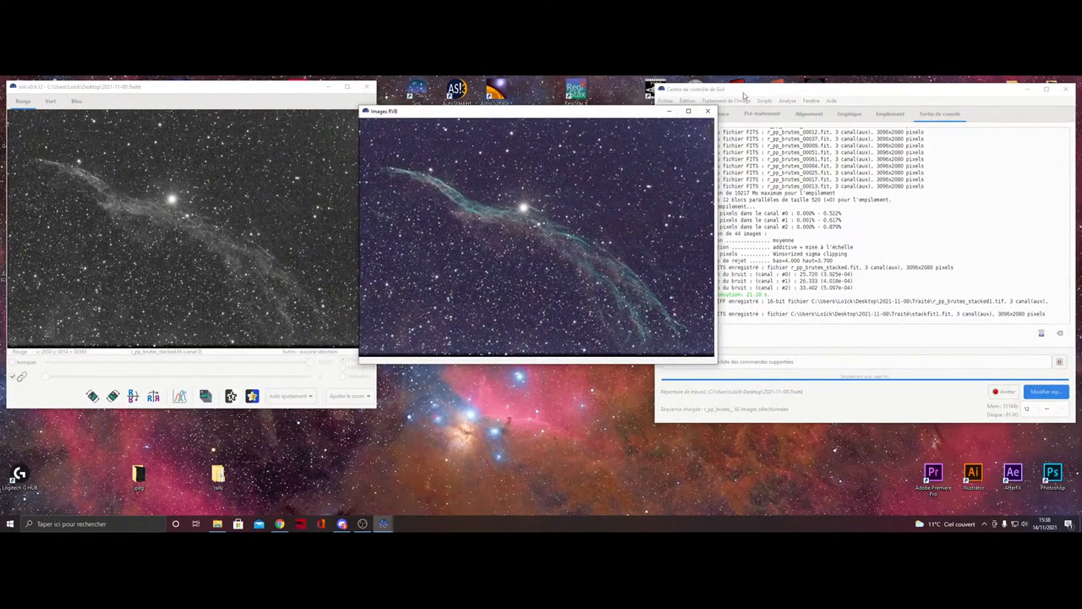
left_click(743, 95)
left_click(727, 101)
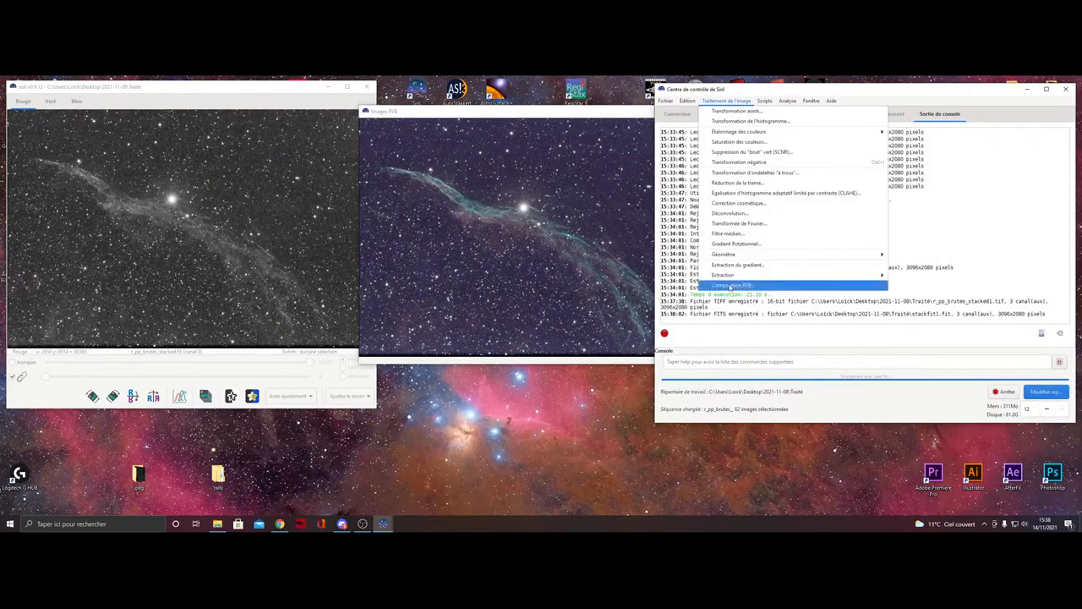
left_click(740, 269)
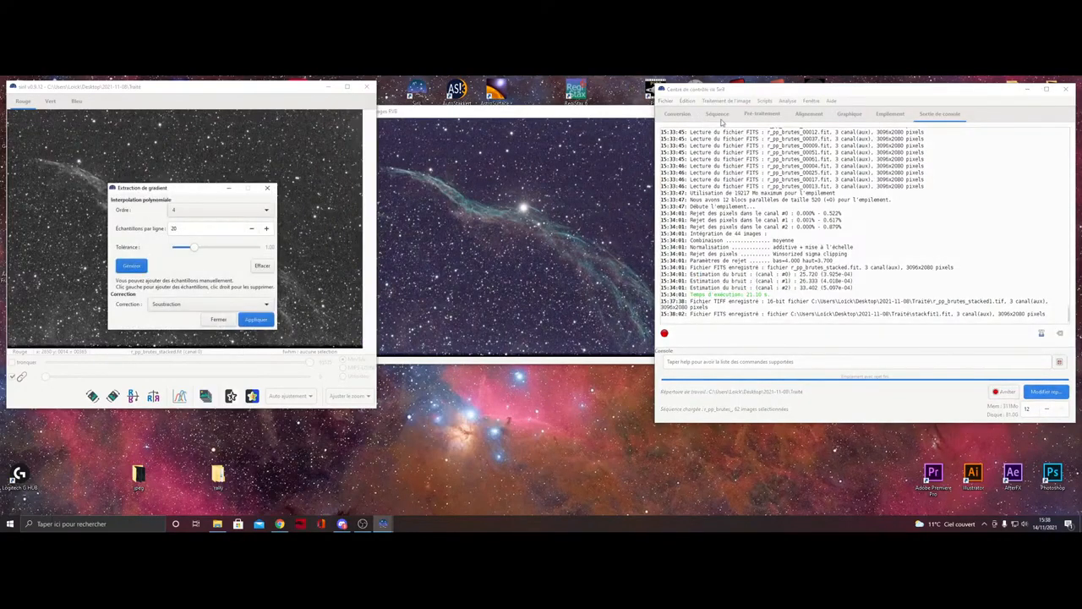
left_click_drag(724, 92, 811, 100)
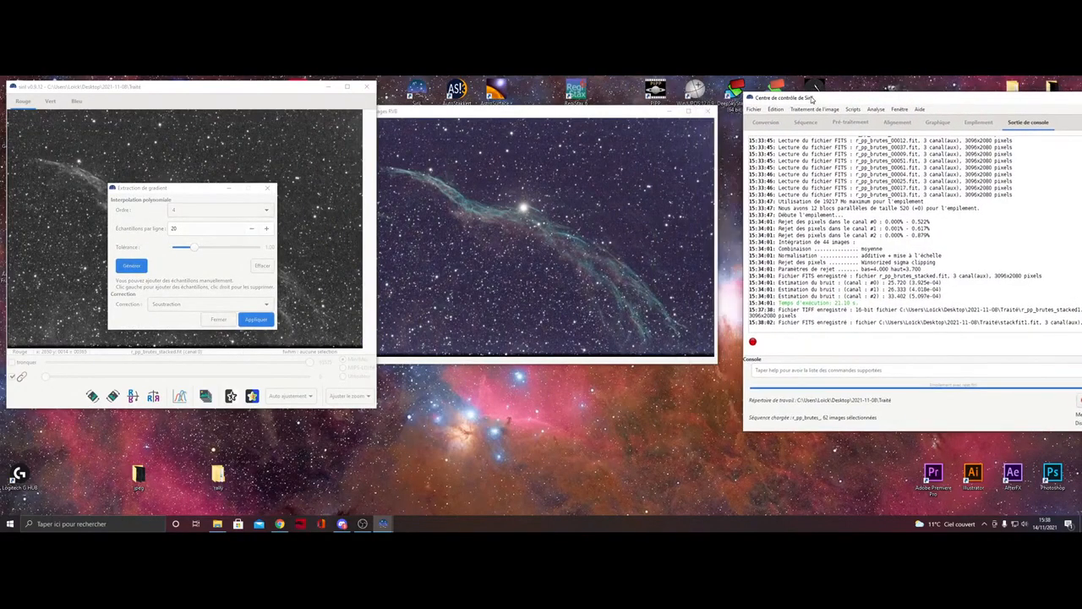
left_click(562, 116)
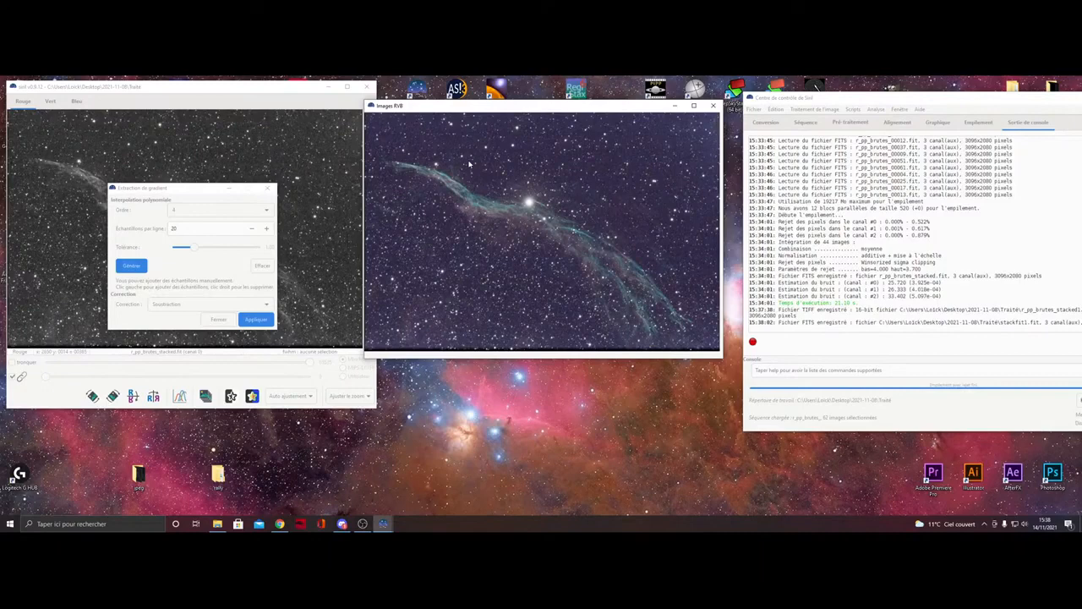
- Generate gradient samples with 30 samples per line and the tolerance lowered to its minimum
left_click(160, 270)
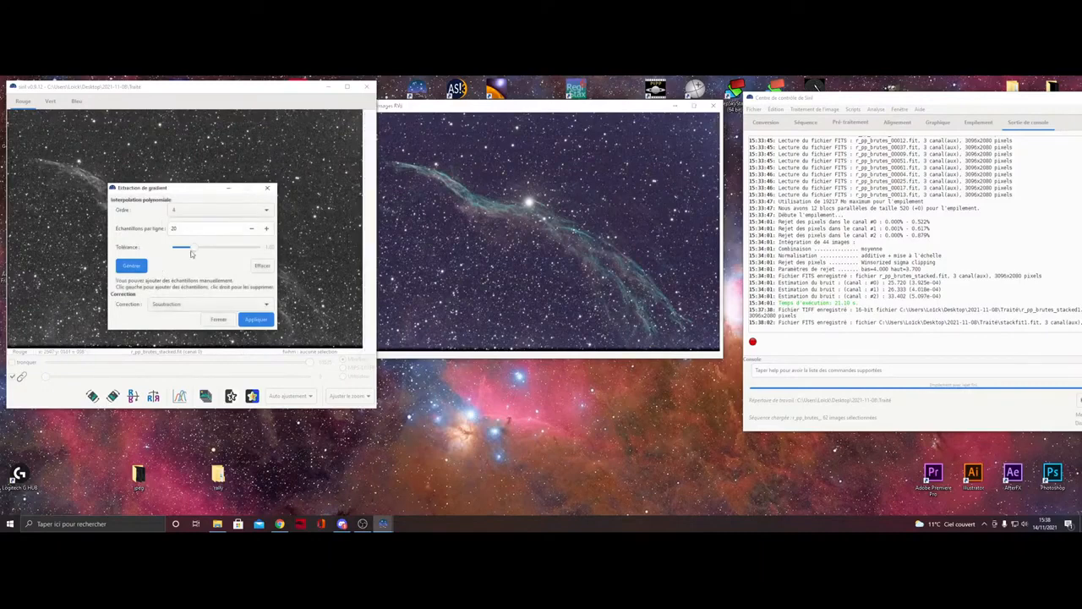
left_click_drag(195, 250, 145, 250)
left_click(267, 229)
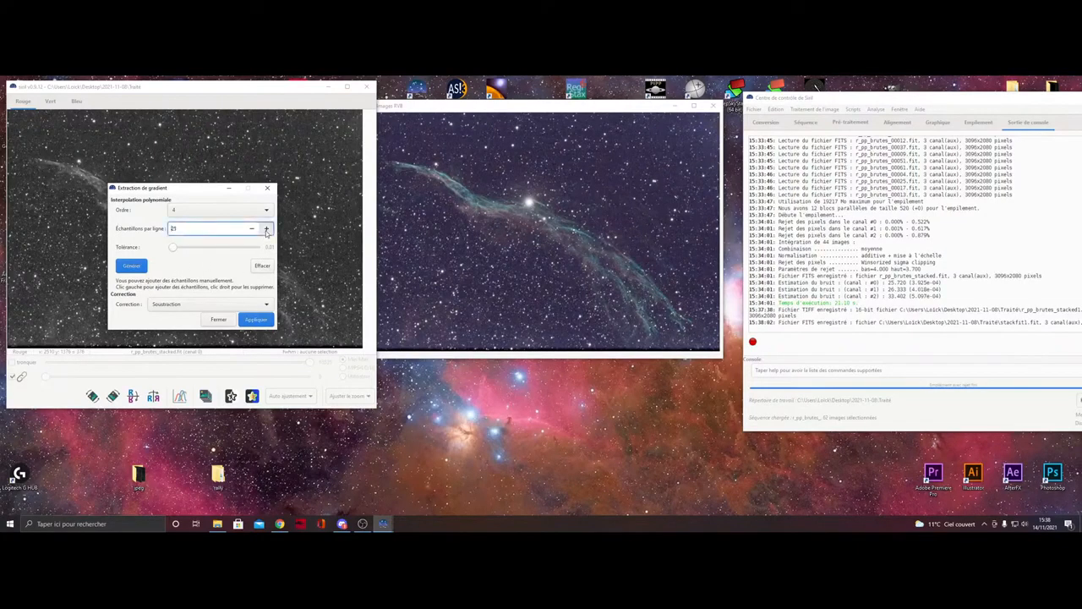
type("30")
left_click(131, 265)
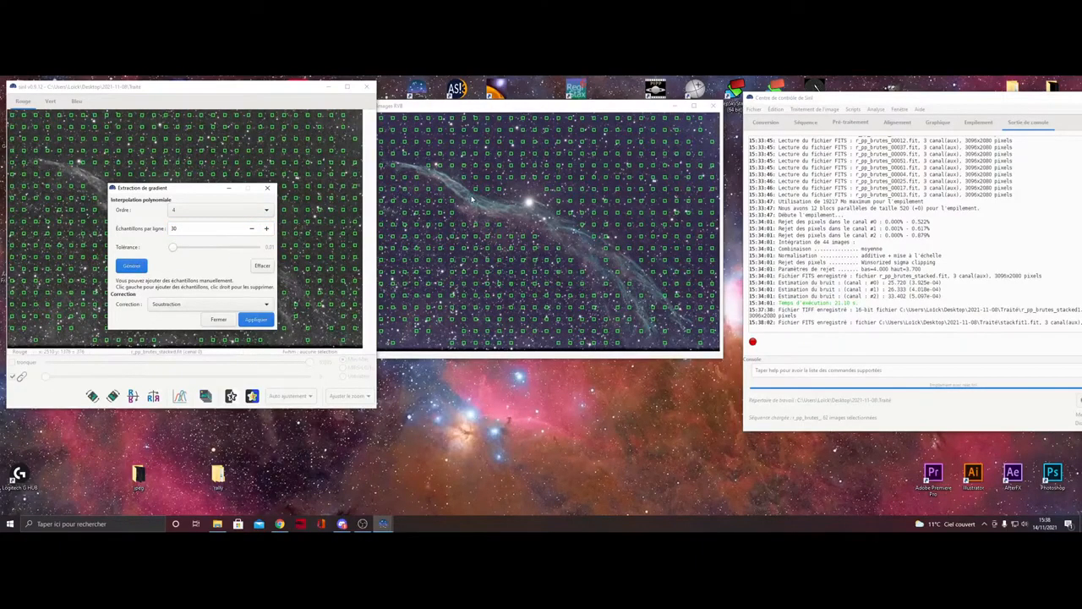
- Try to edit the gradient samples over the nebula, and close gradient extraction without applying it
left_click(446, 108)
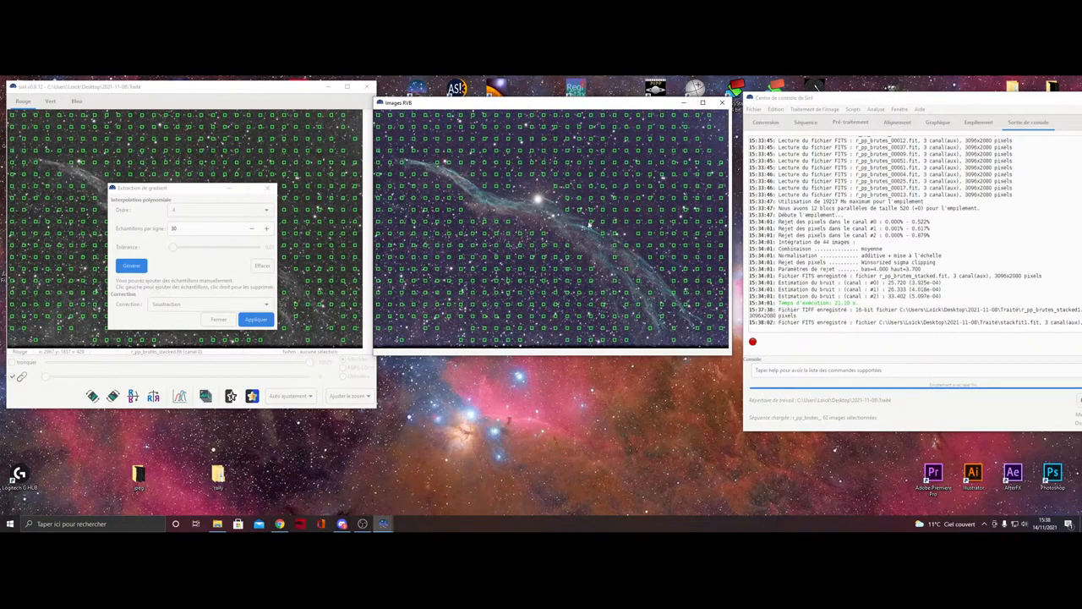
right_click(616, 247)
left_click(613, 249)
left_click_drag(169, 187, 862, 167)
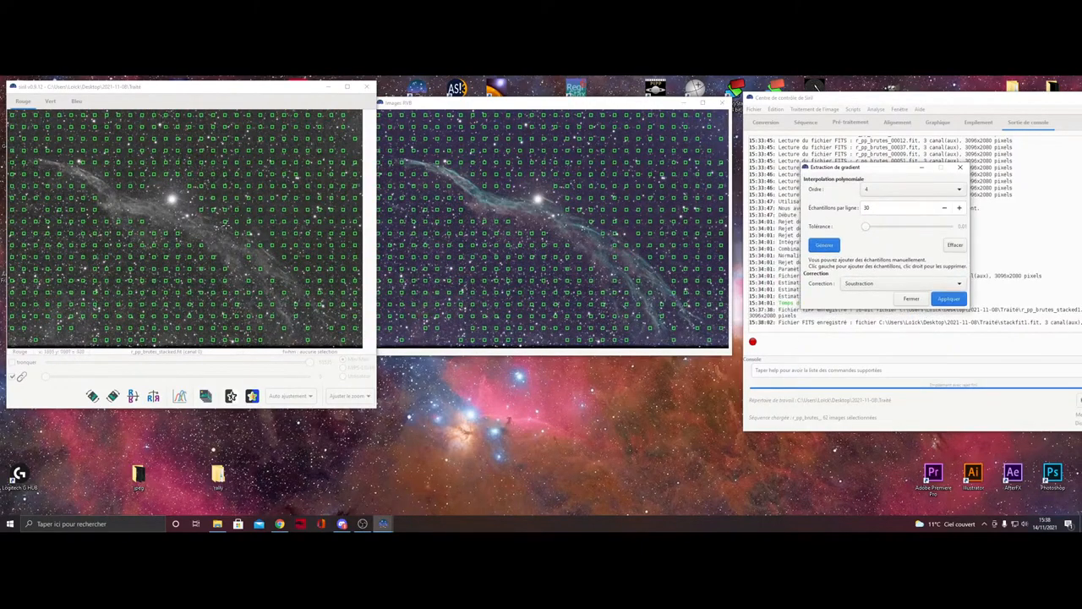
left_click(247, 246)
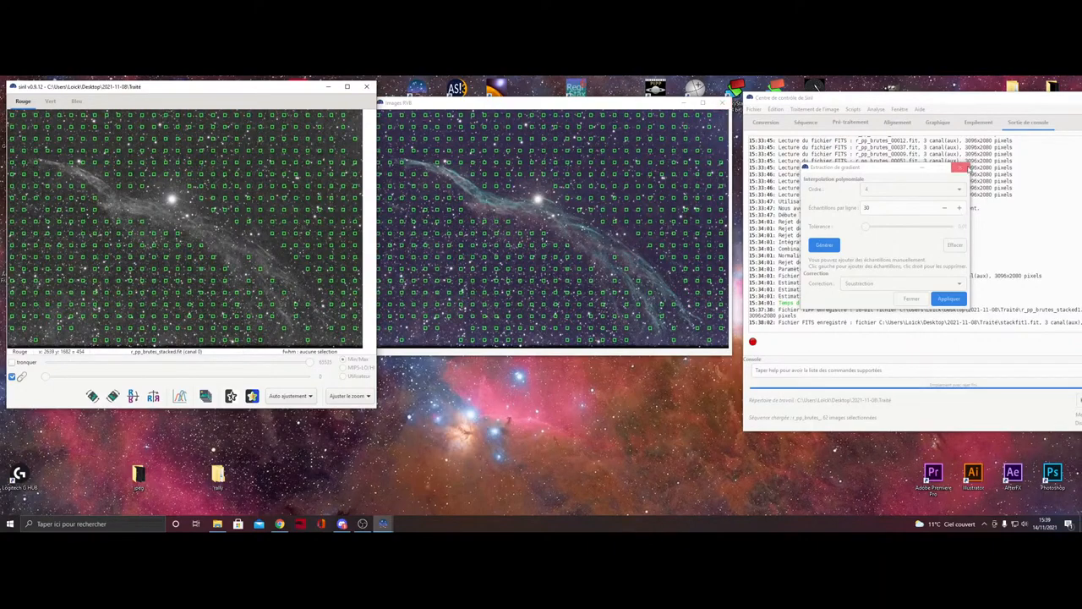
left_click(960, 166)
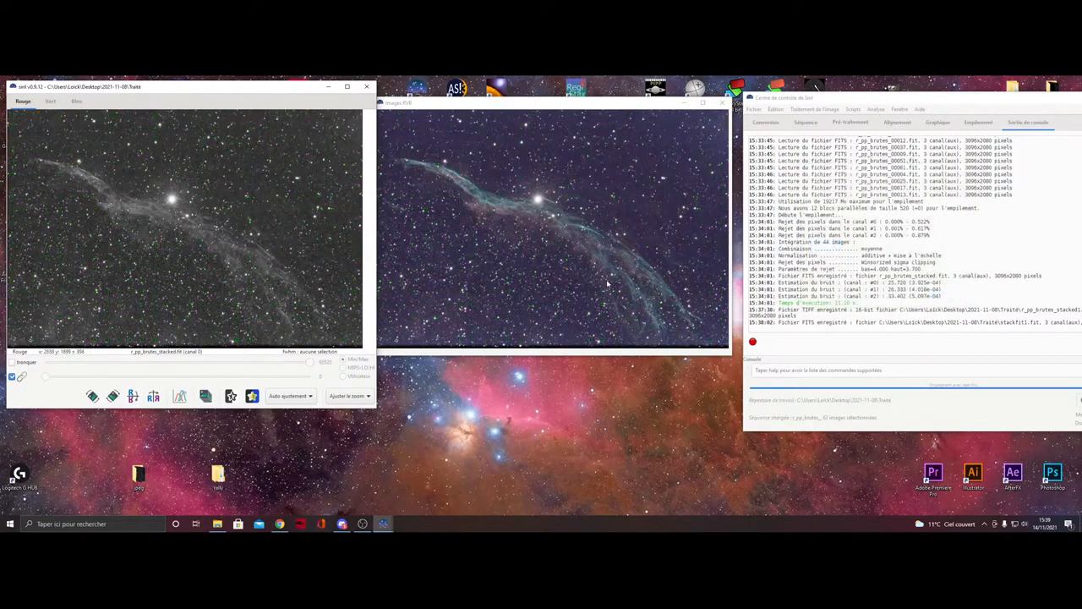
- Crop the stacked image to a frame just inside its edges, cutting off the dark border
left_click(457, 103)
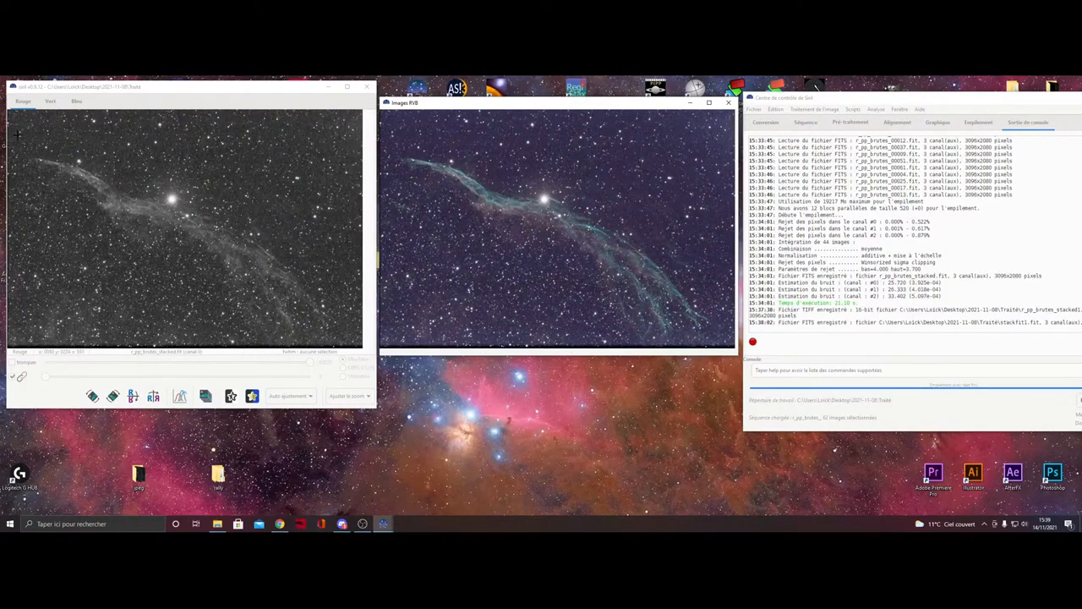
left_click_drag(16, 134, 351, 341)
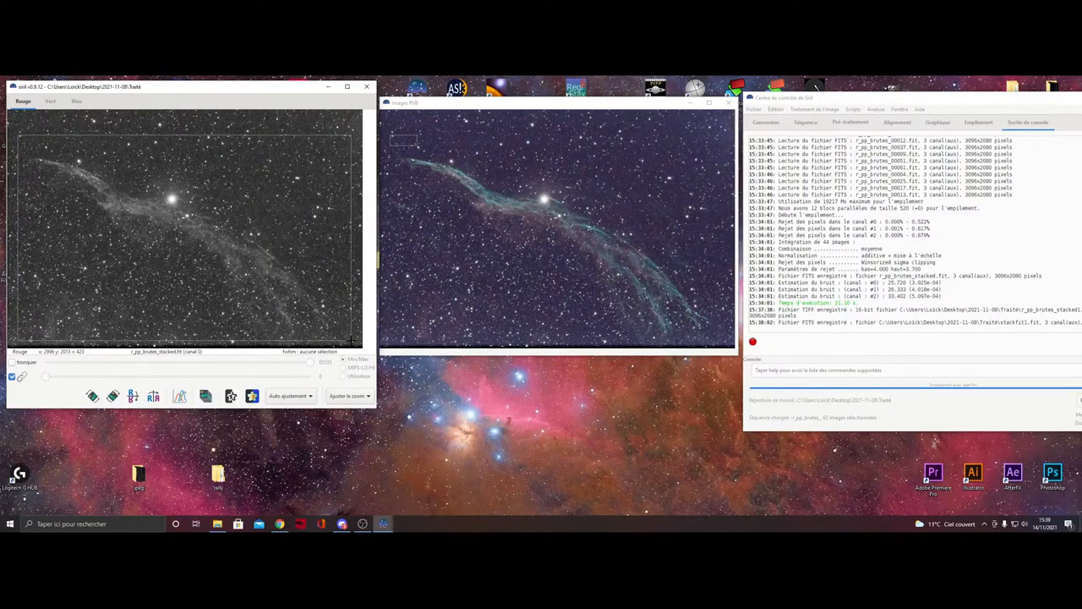
left_click_drag(350, 340, 350, 340)
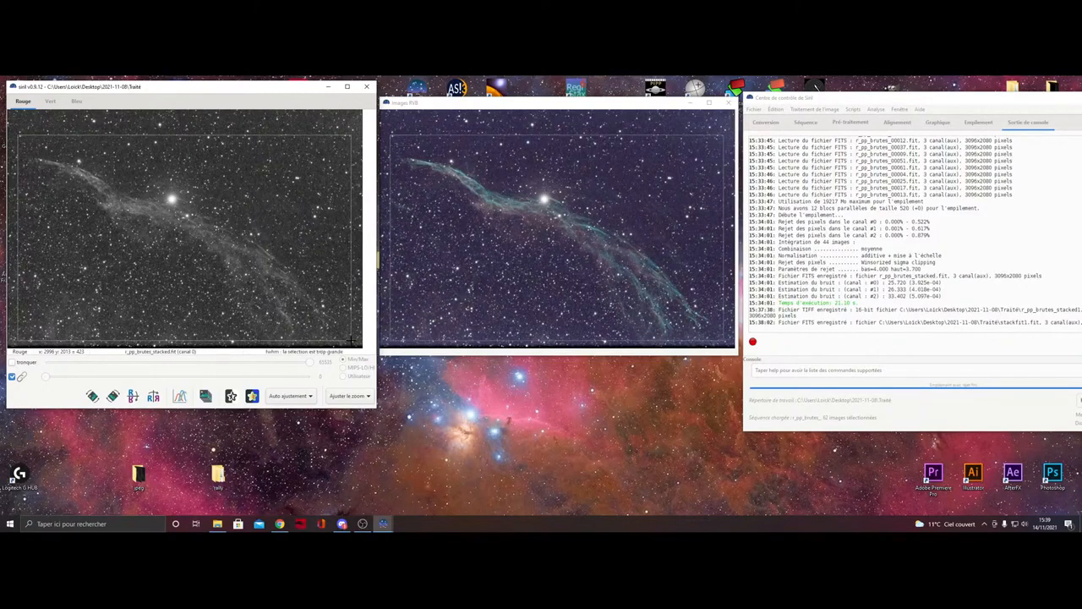
right_click(301, 270)
left_click(325, 337)
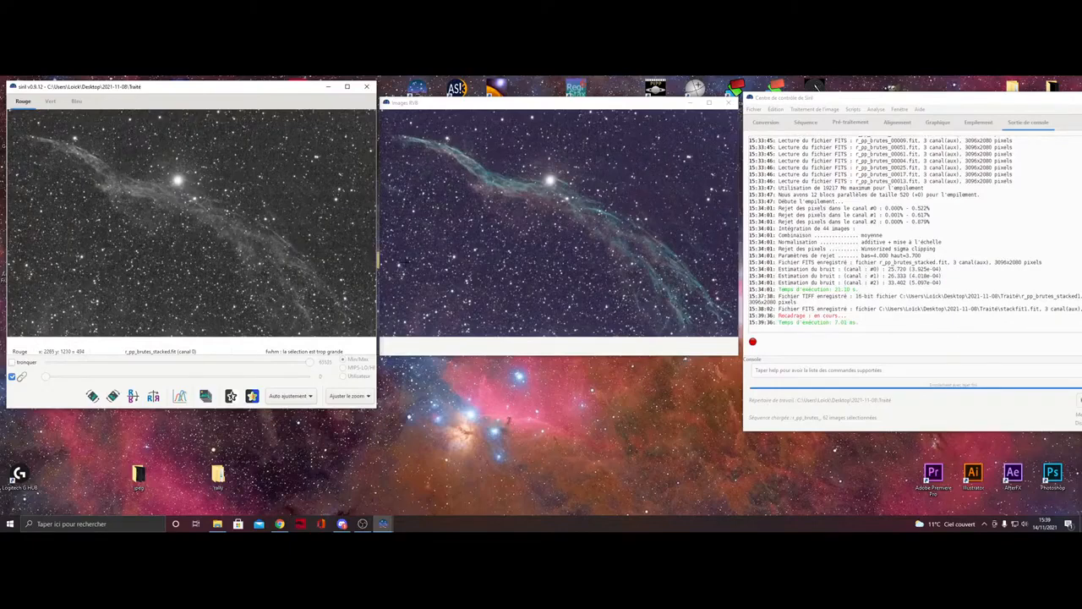
- Reopen gradient extraction, generate background samples with 30 samples per line, and keep the dialog clear of both image previews
left_click(814, 110)
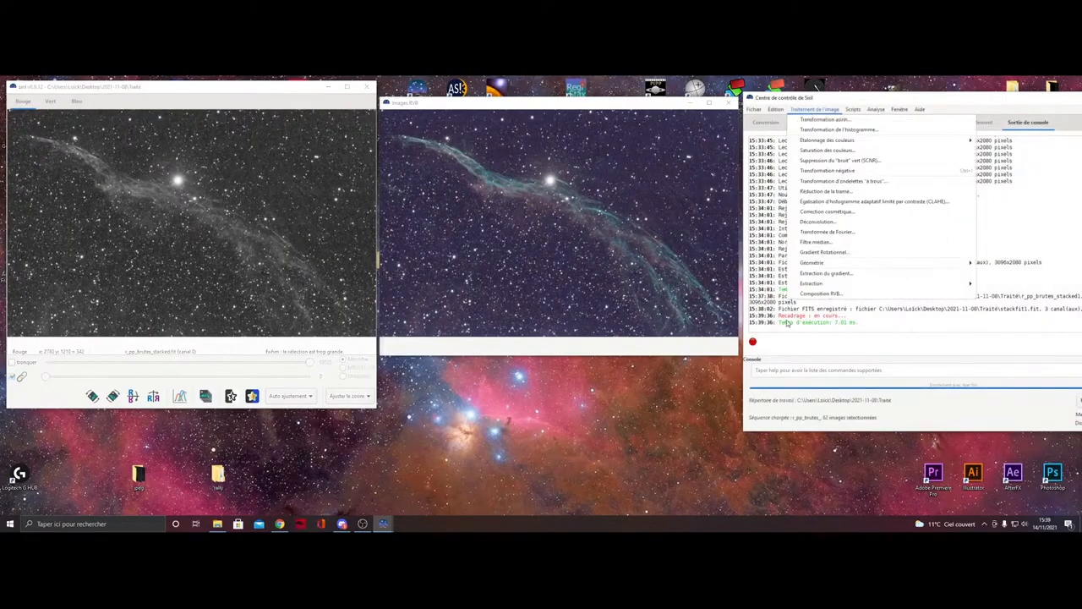
left_click(824, 274)
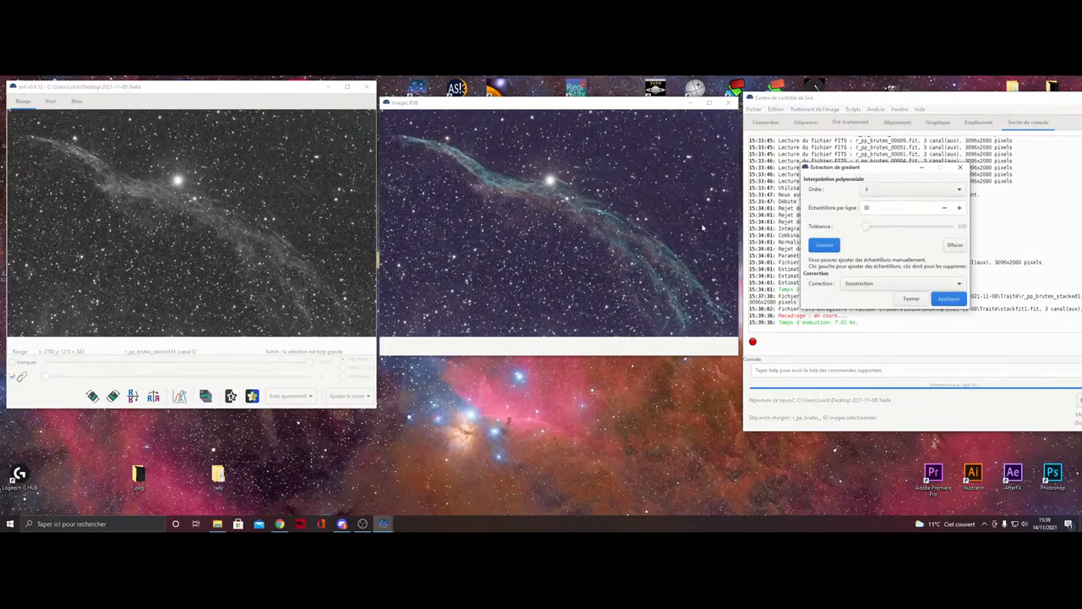
left_click_drag(857, 168, 157, 169)
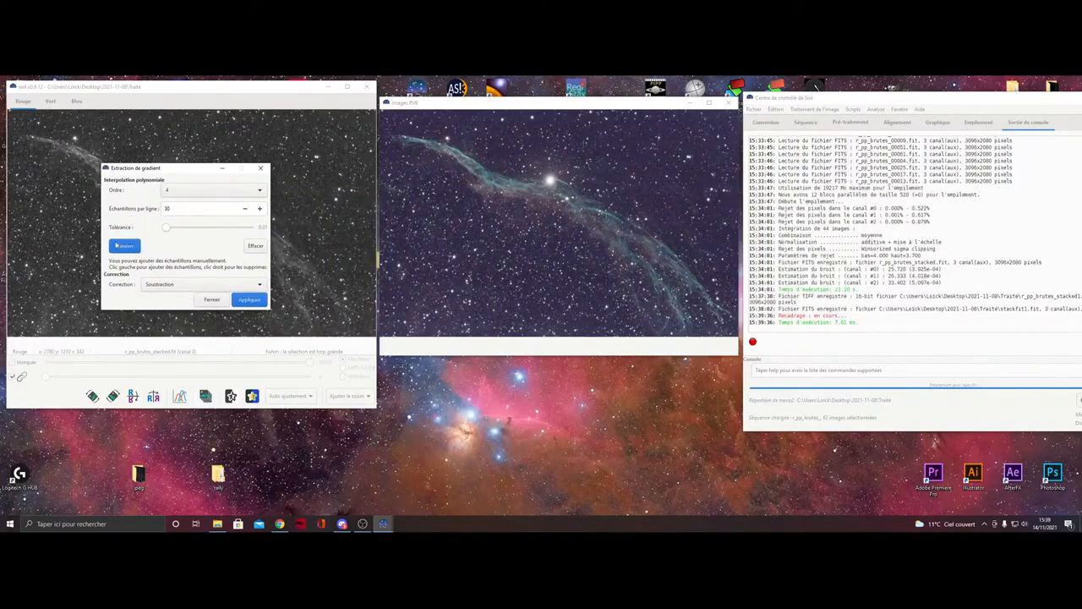
left_click(126, 246)
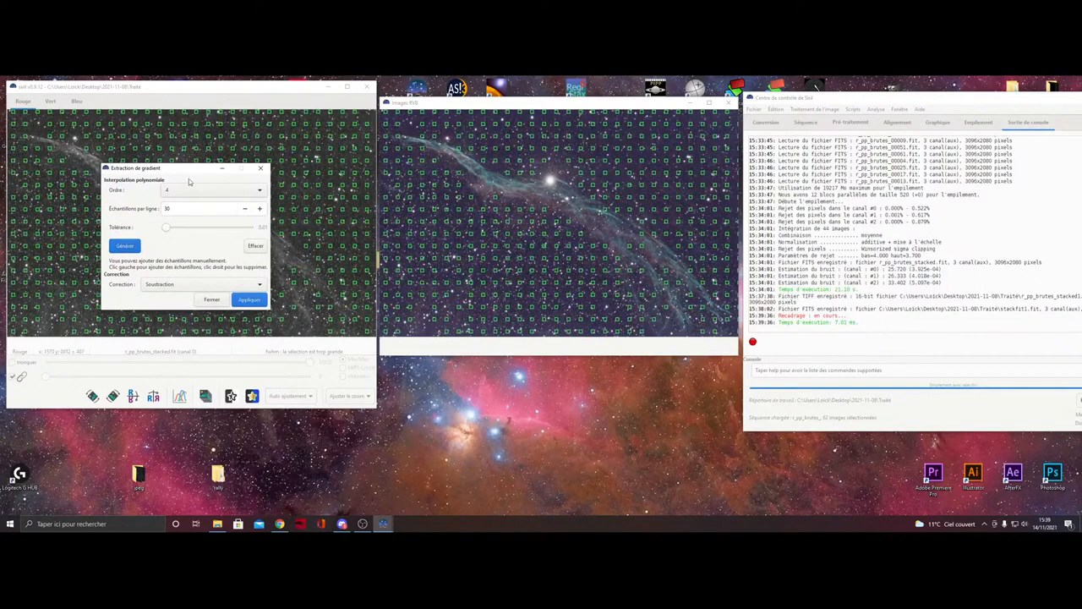
left_click_drag(182, 171, 845, 146)
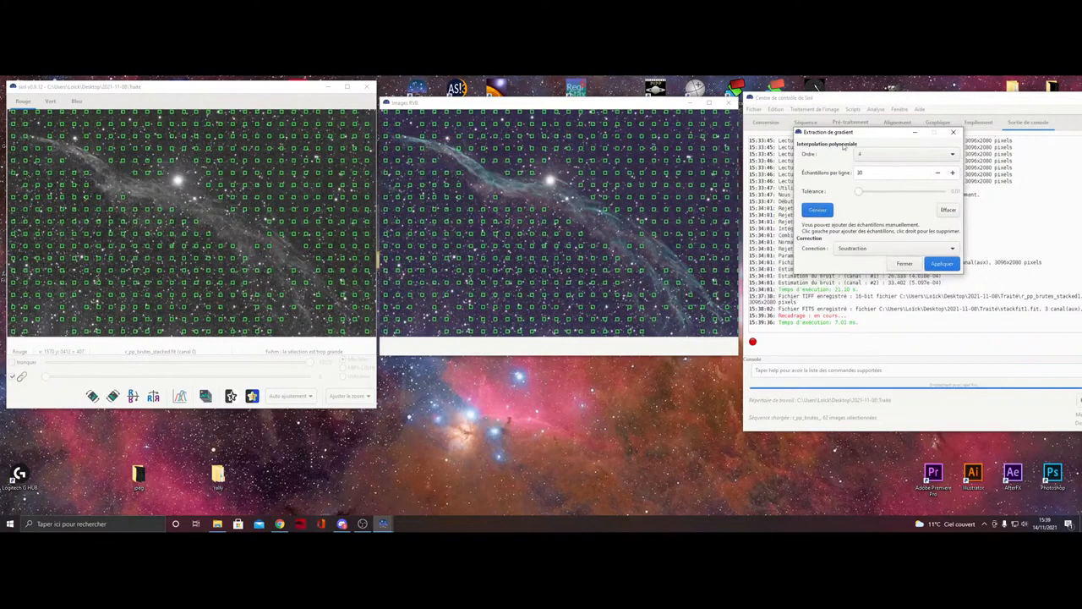
- Remove the samples covering the nebula, apply the gradient extraction with subtraction correction, and close it
left_click(228, 210)
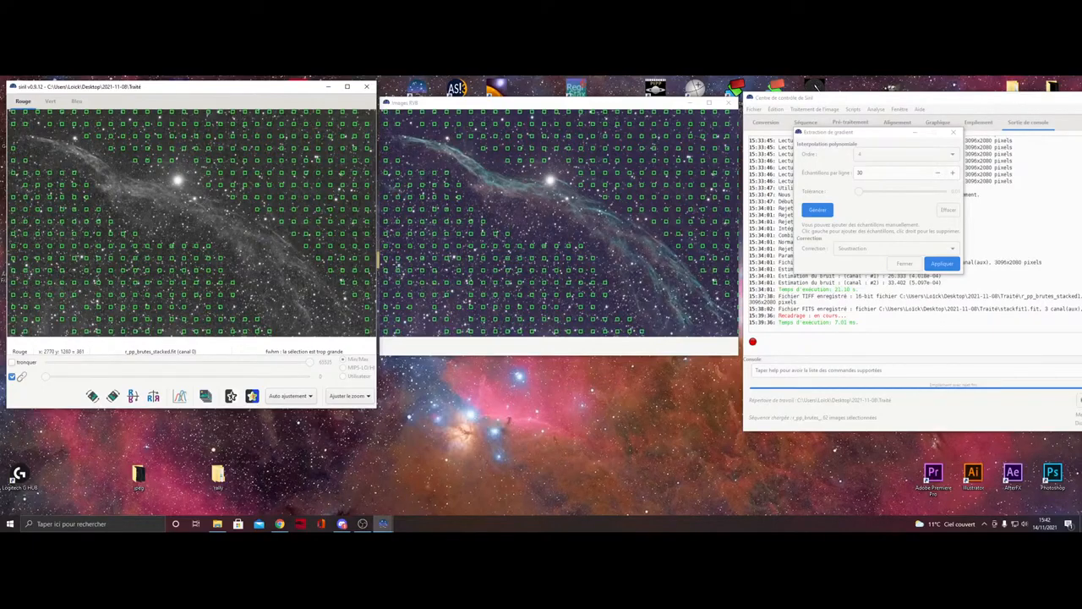
left_click(909, 219)
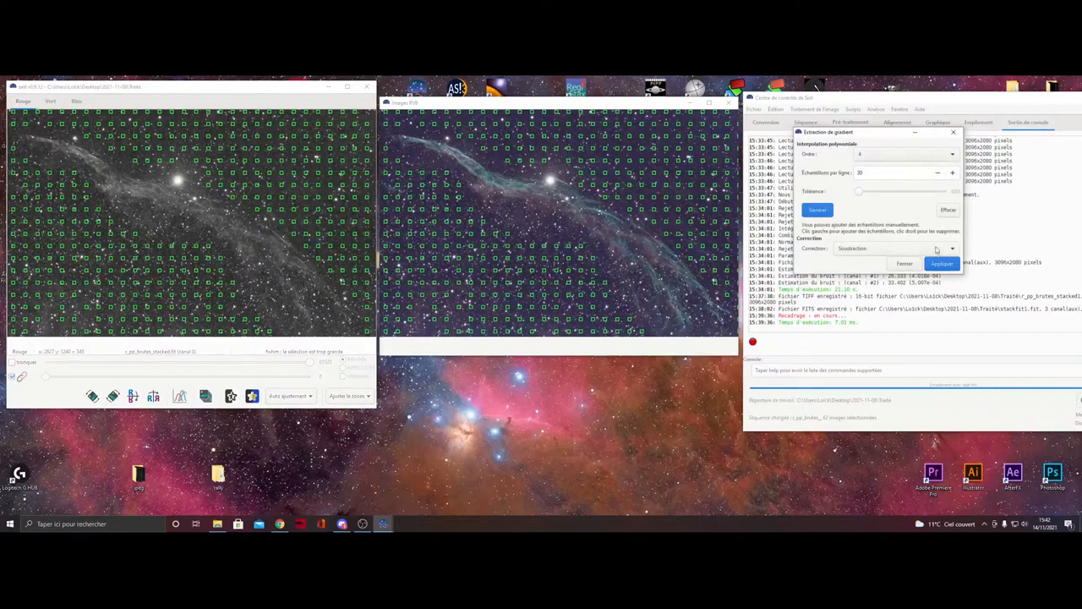
left_click(946, 263)
left_click(904, 263)
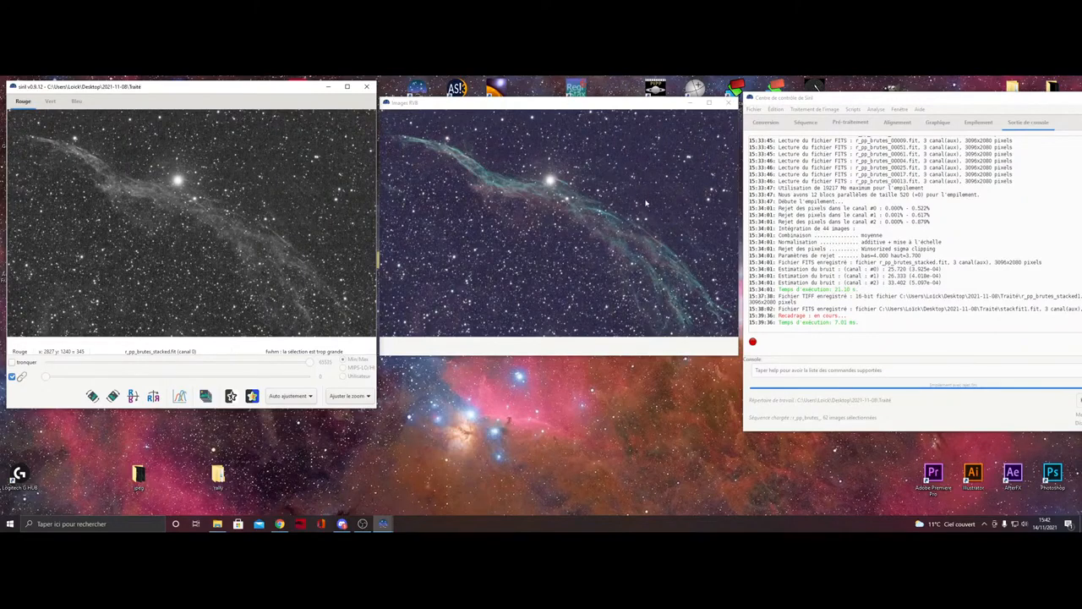
left_click(814, 109)
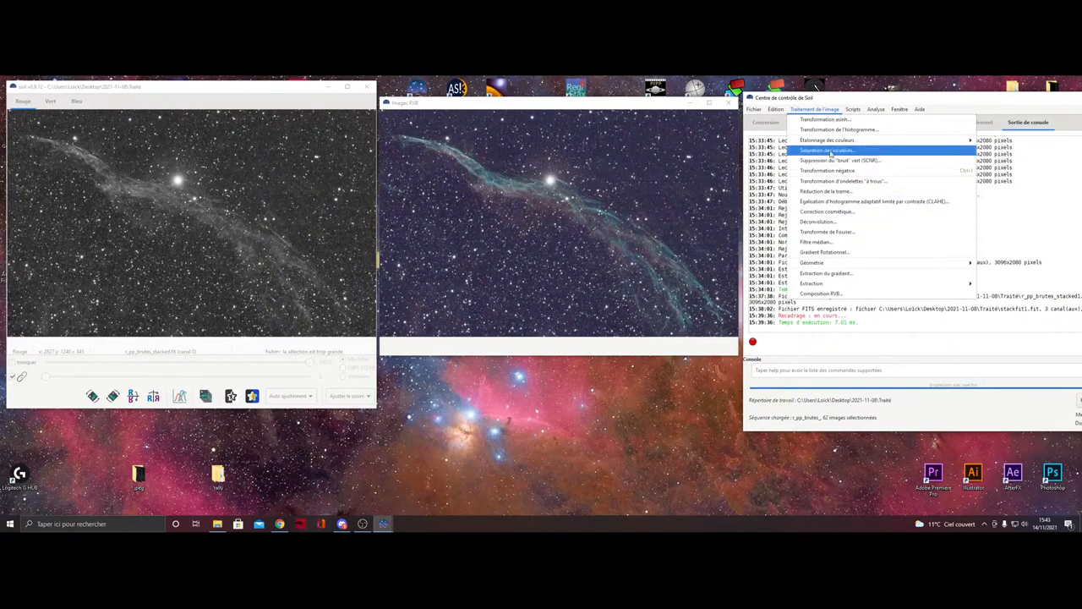
mouse_move(833, 146)
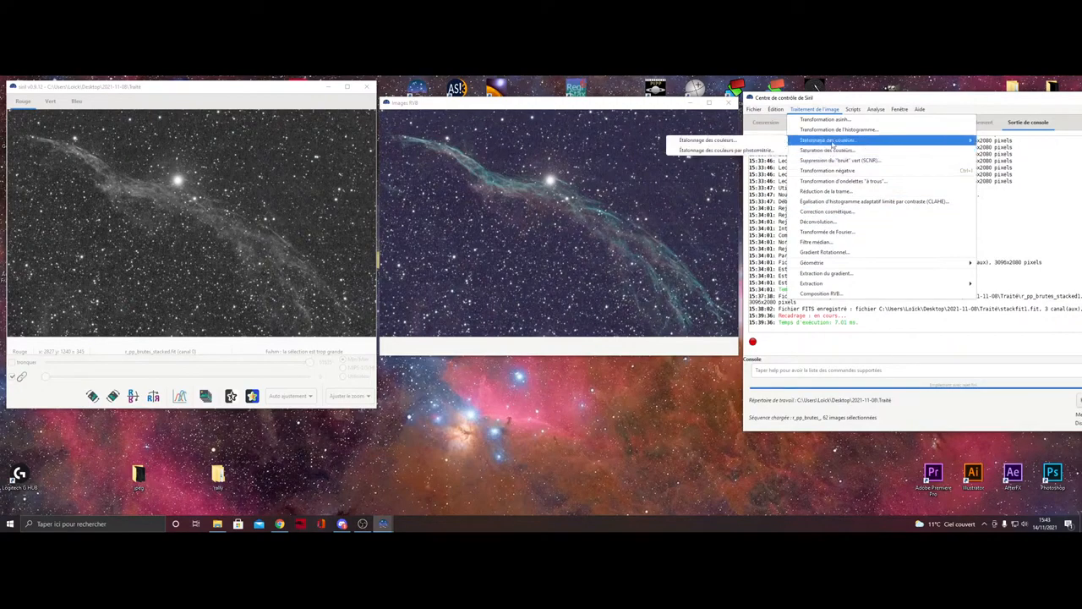
left_click(724, 141)
left_click_drag(178, 140, 852, 161)
left_click(971, 160)
left_click(807, 110)
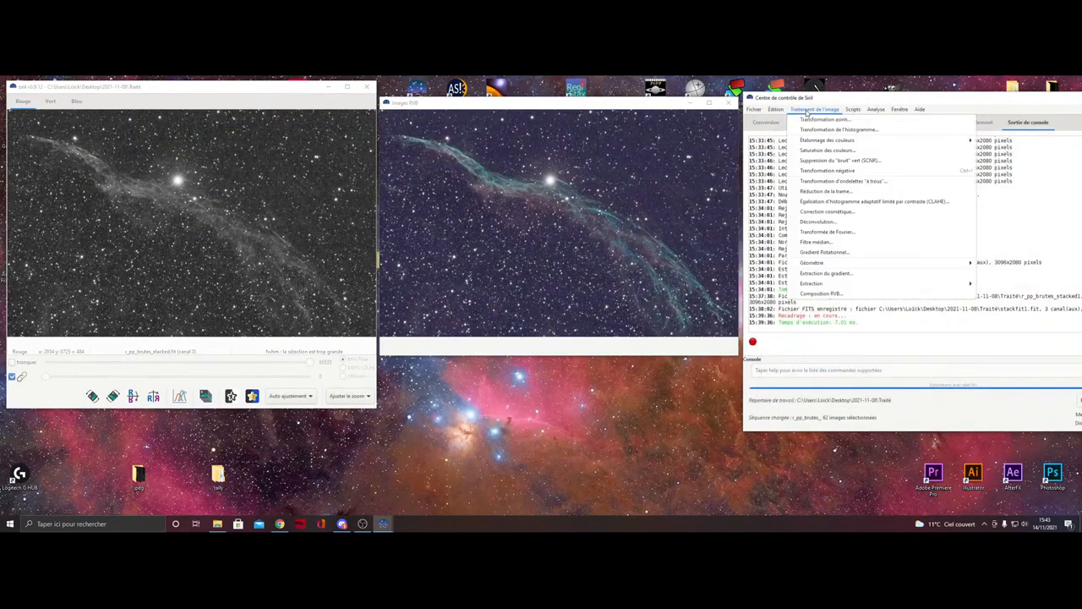
mouse_move(812, 140)
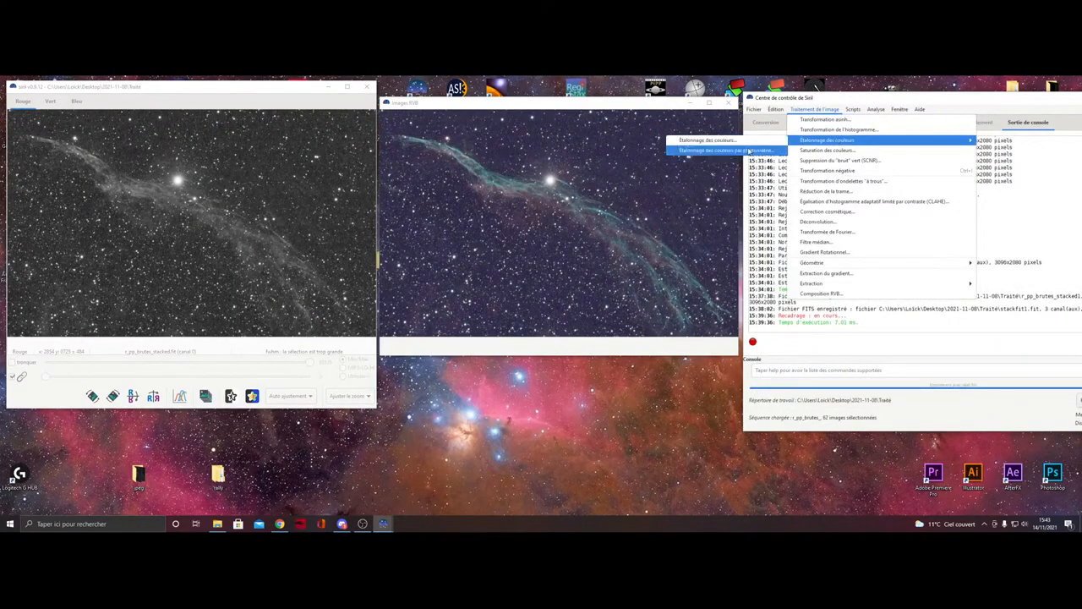
left_click(748, 150)
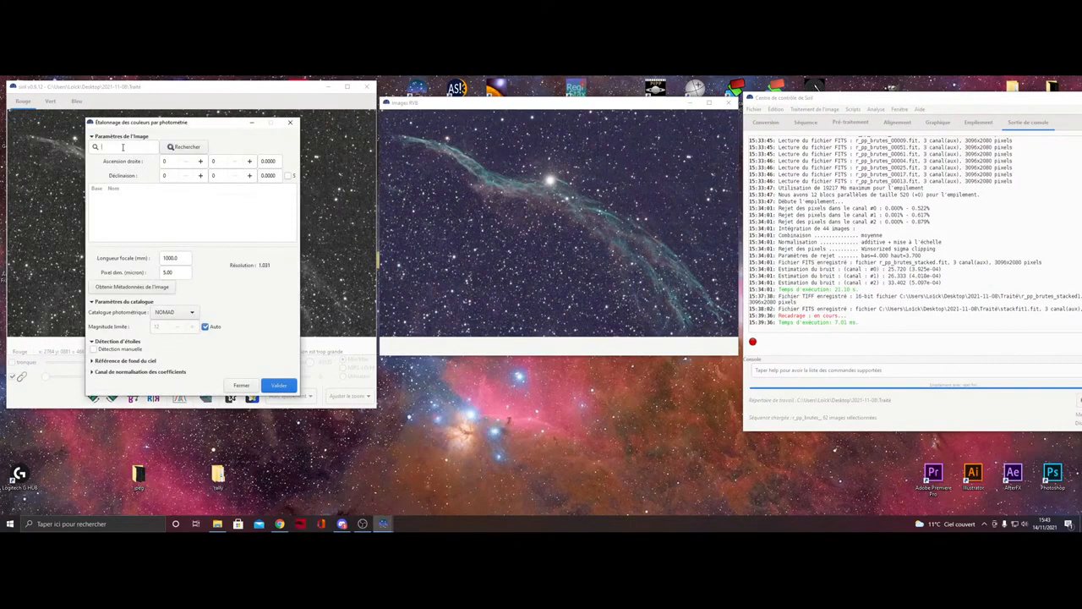
left_click(123, 147)
left_click(291, 125)
- Open standard colour calibration and place its dialog clear of the image previews
left_click(814, 109)
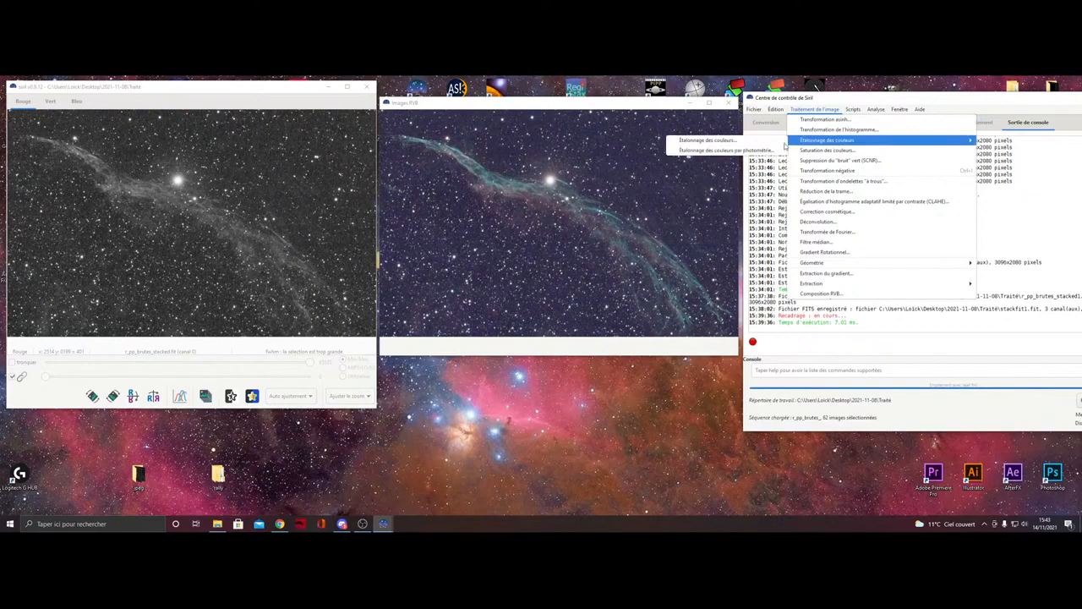
left_click(719, 140)
left_click_drag(849, 160, 908, 132)
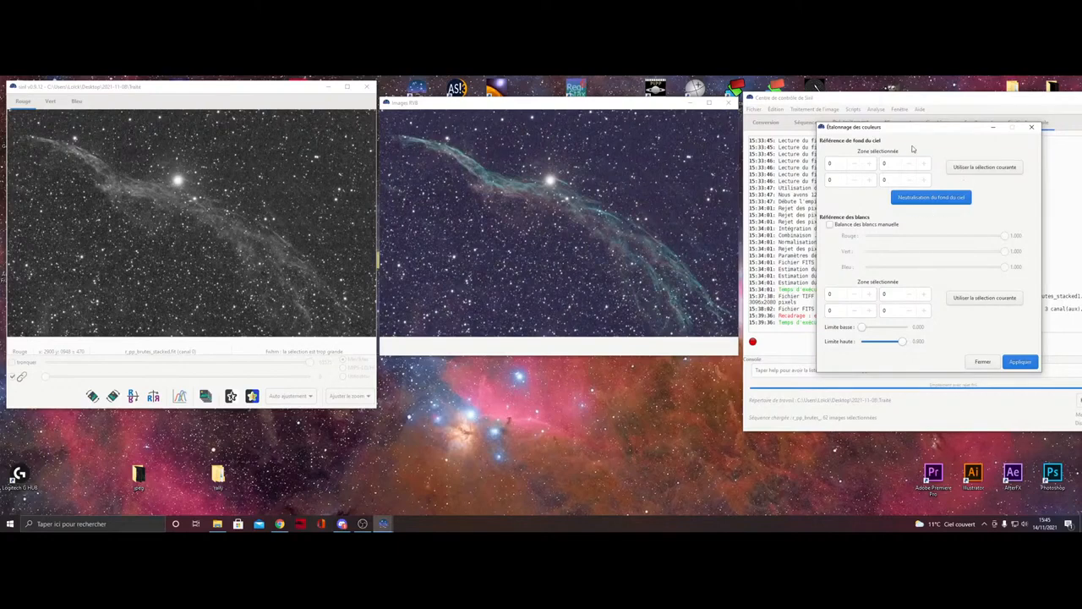
left_click_drag(876, 129, 879, 118)
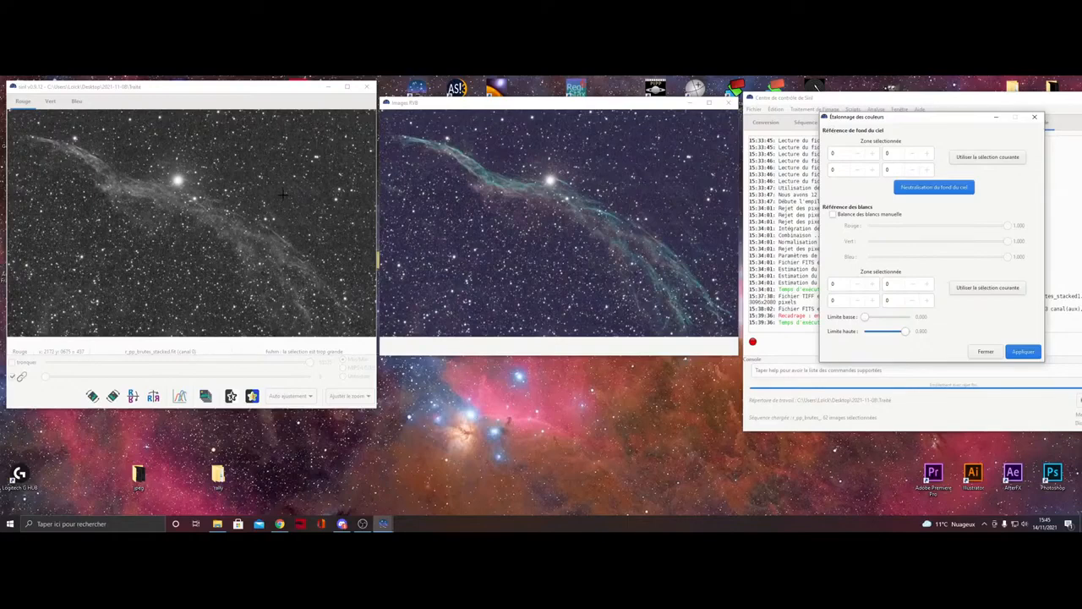
- Preview the image in linear display mode, and return the display to auto-stretch
left_click(292, 397)
left_click(285, 344)
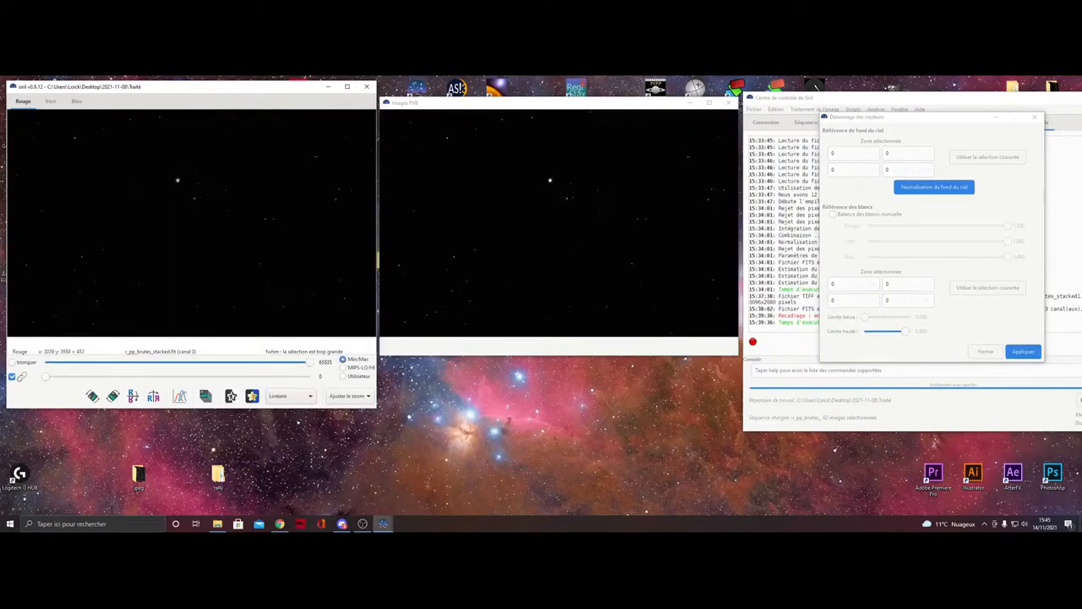
left_click(290, 395)
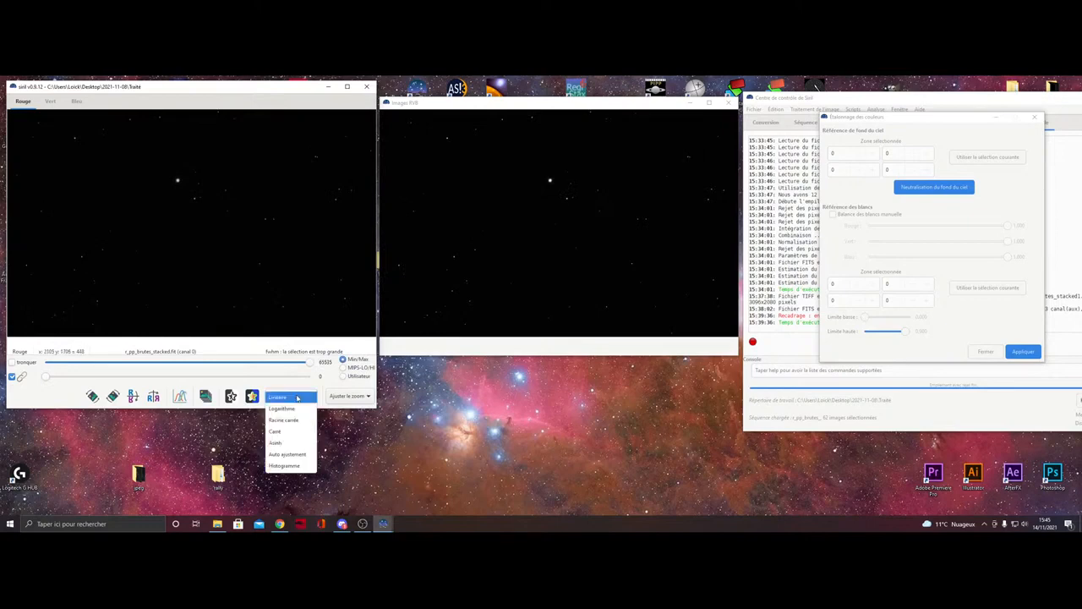
left_click(288, 454)
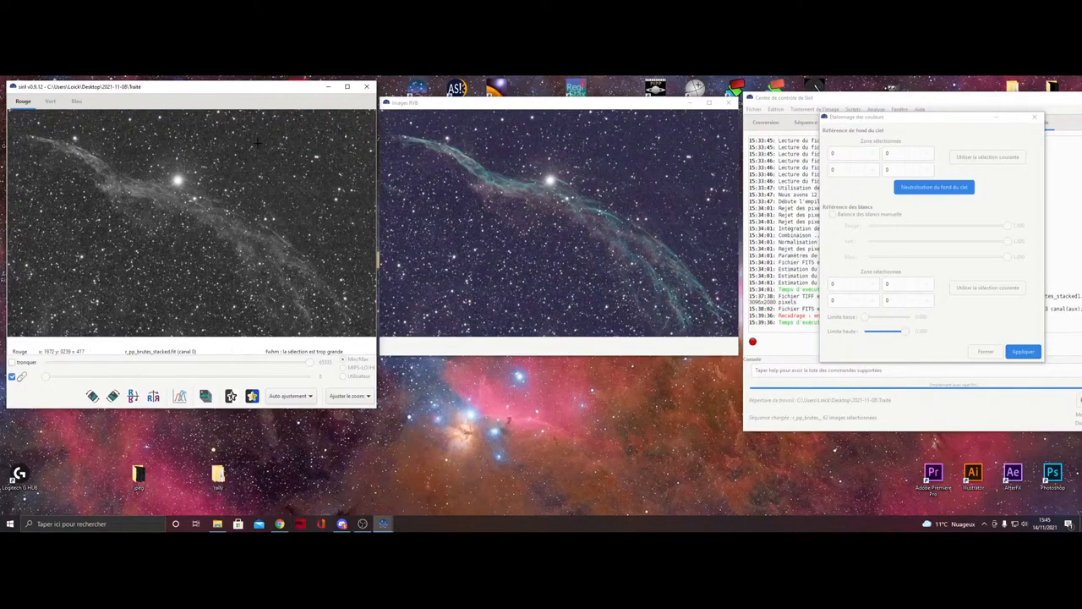
- Neutralise the sky background using a reference area of about 63 × 106 pixels at about 1872, 259, above and right of the bright star
left_click_drag(258, 143, 266, 156)
left_click(987, 158)
left_click(988, 158)
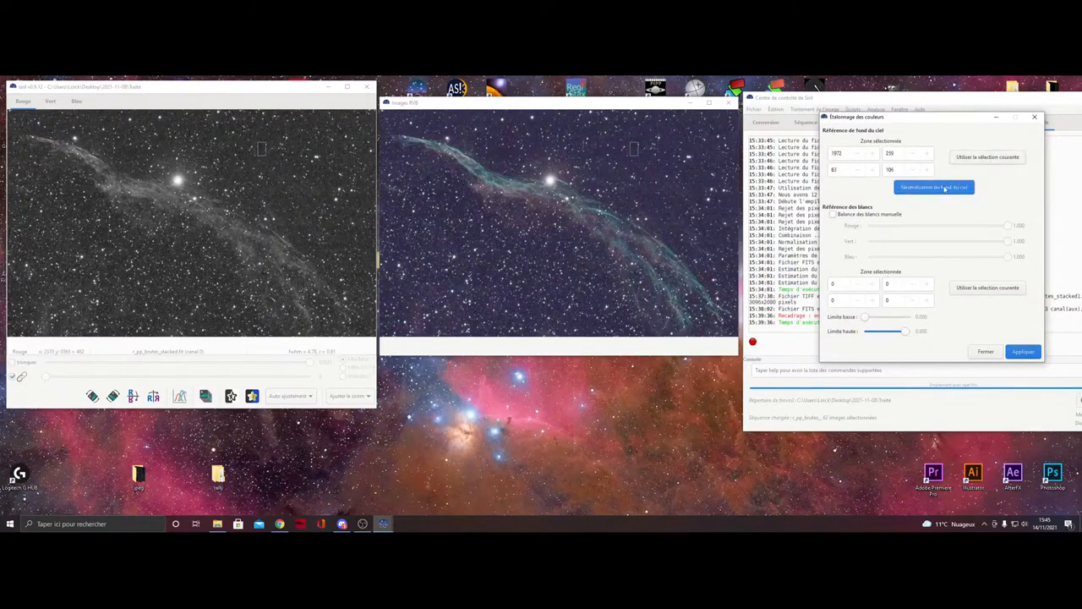
left_click(944, 188)
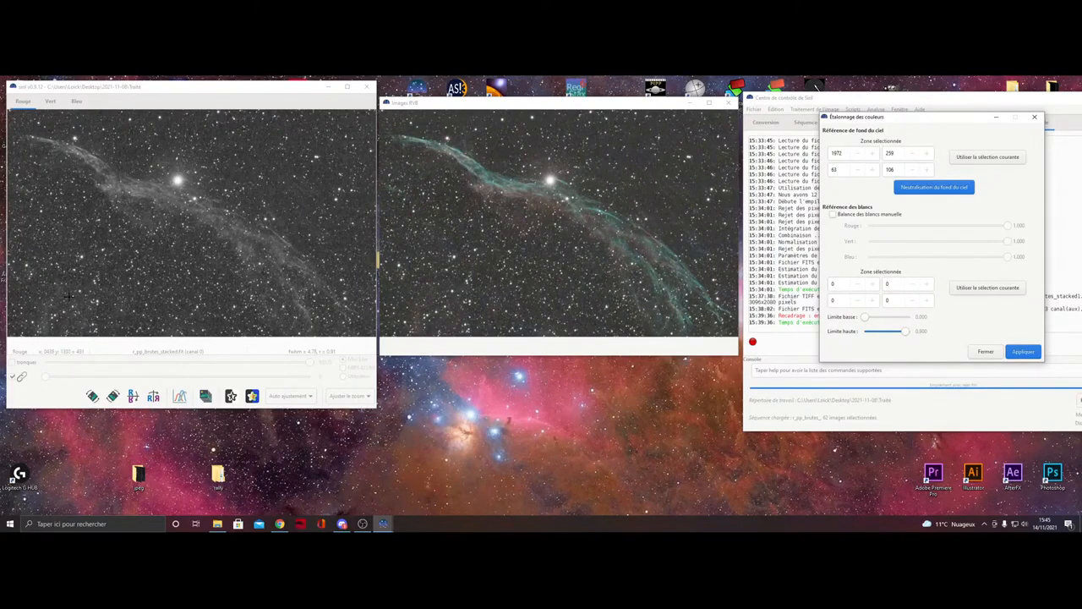
- Neutralise the background again from a sky area of about 76 × 73 pixels at about 419, 1011, below the nebula
left_click(61, 240)
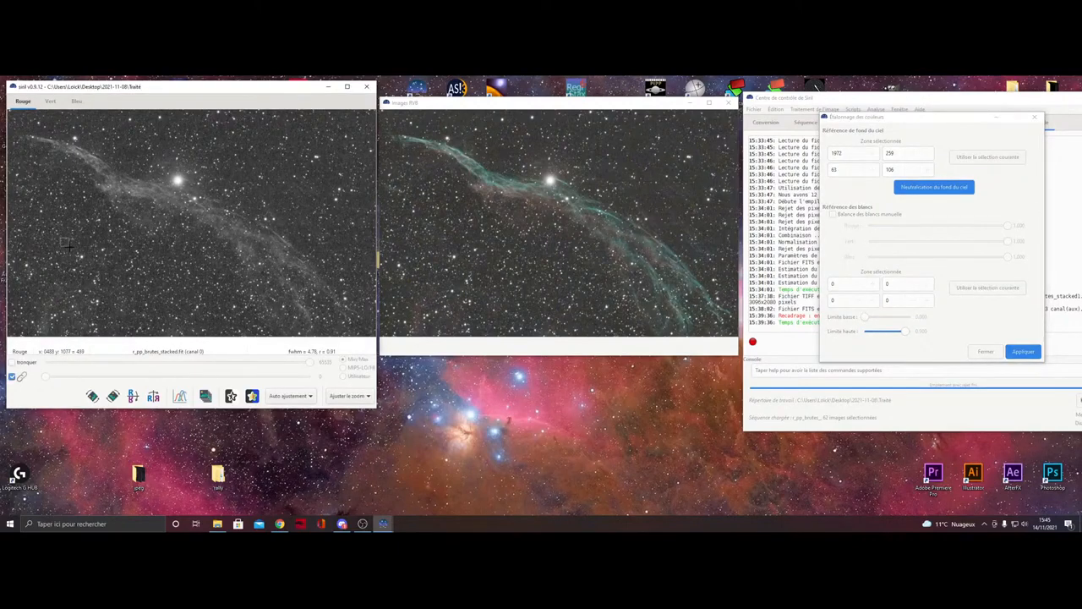
left_click(997, 162)
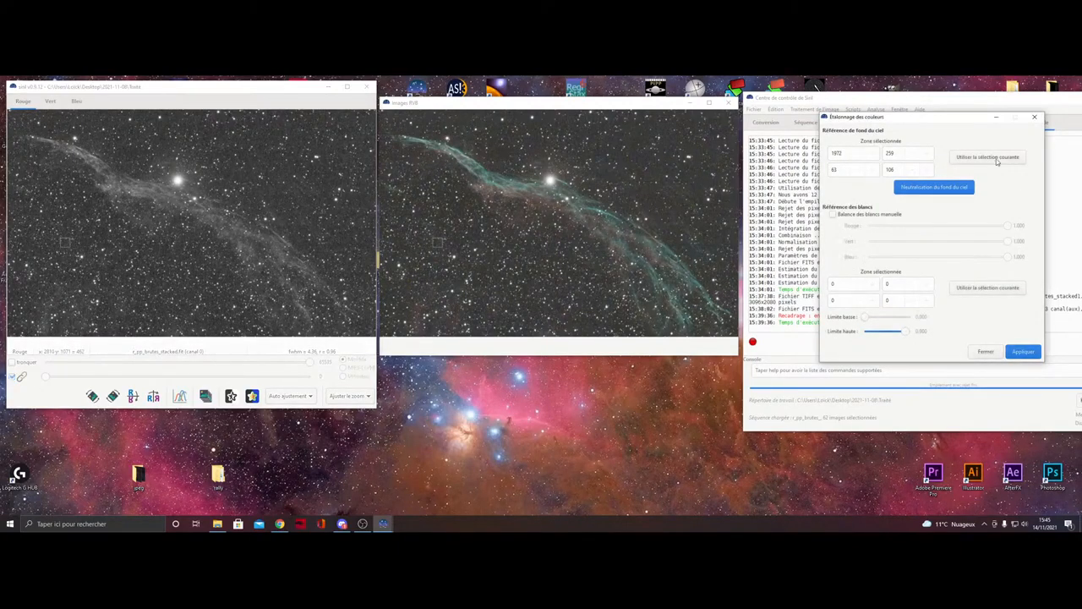
left_click(998, 160)
left_click(936, 189)
- Repeat background neutralisation with a sky area of about 80 × 93 pixels at about 2341, 602, above the nebula's lower arm
left_click_drag(306, 188, 313, 197)
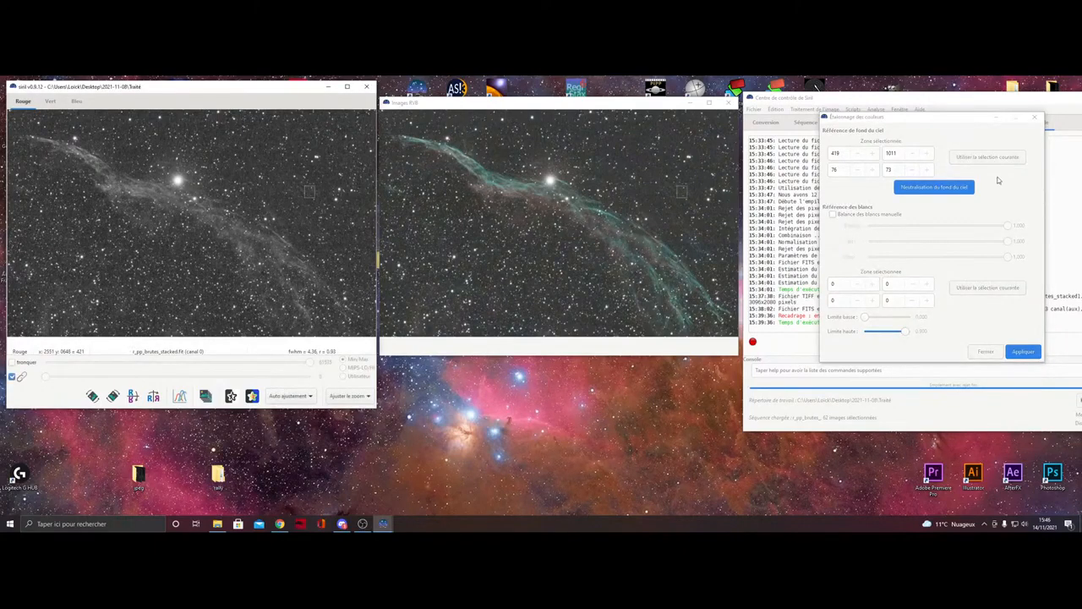
left_click(995, 165)
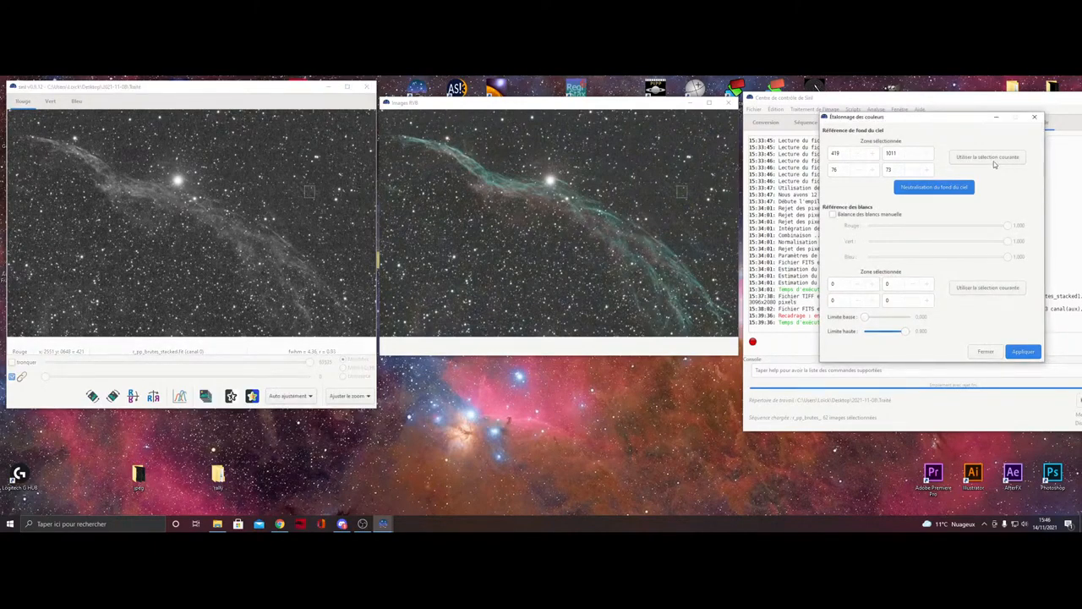
left_click(988, 157)
left_click(934, 186)
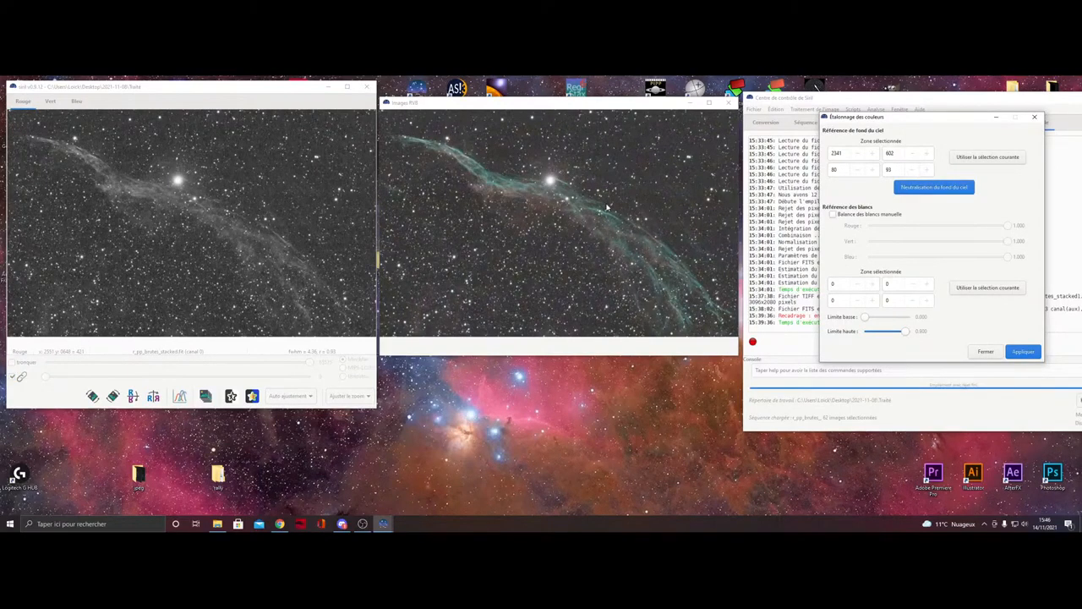
- Select a small sky area above and right of the bright star for another background reference
left_click_drag(255, 139, 263, 150)
left_click(995, 177)
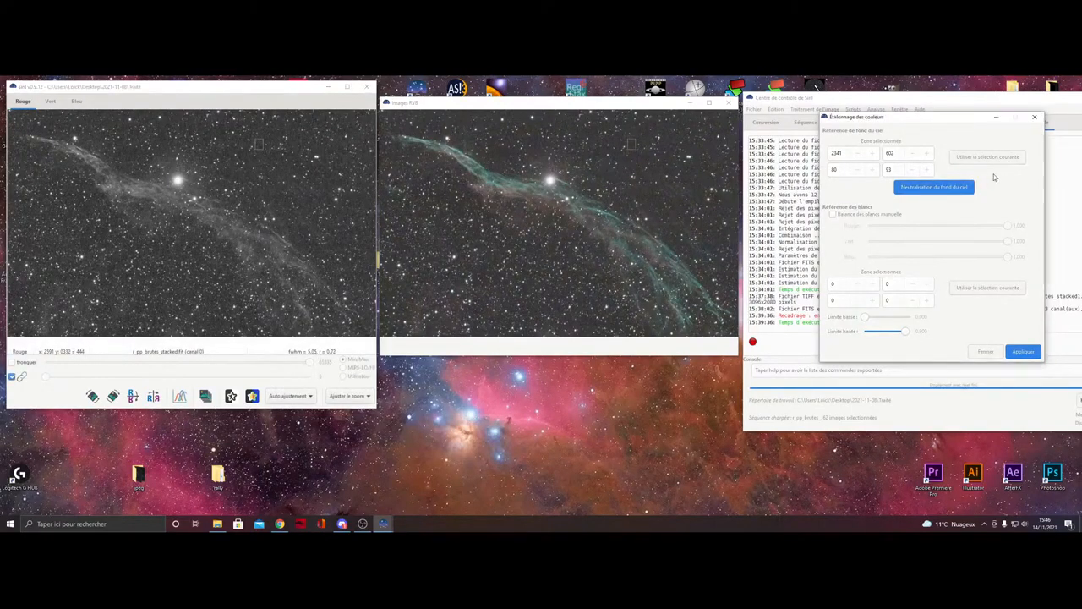
- Neutralise the sky background using the current selection as reference, and compare the image in Linéaire and Auto ajustement display modes
left_click(988, 157)
left_click(954, 187)
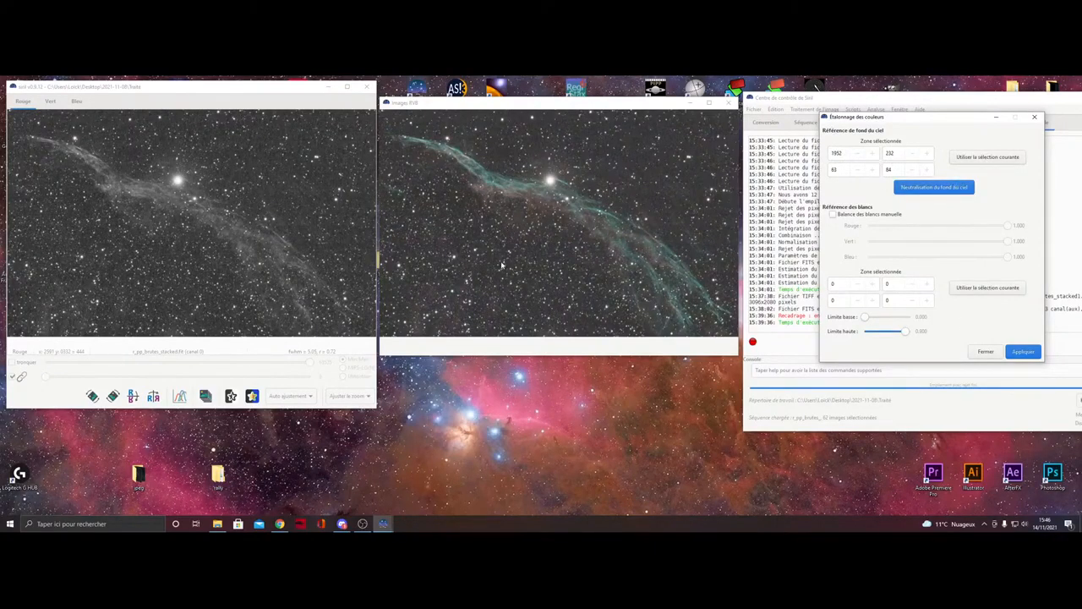
left_click(291, 398)
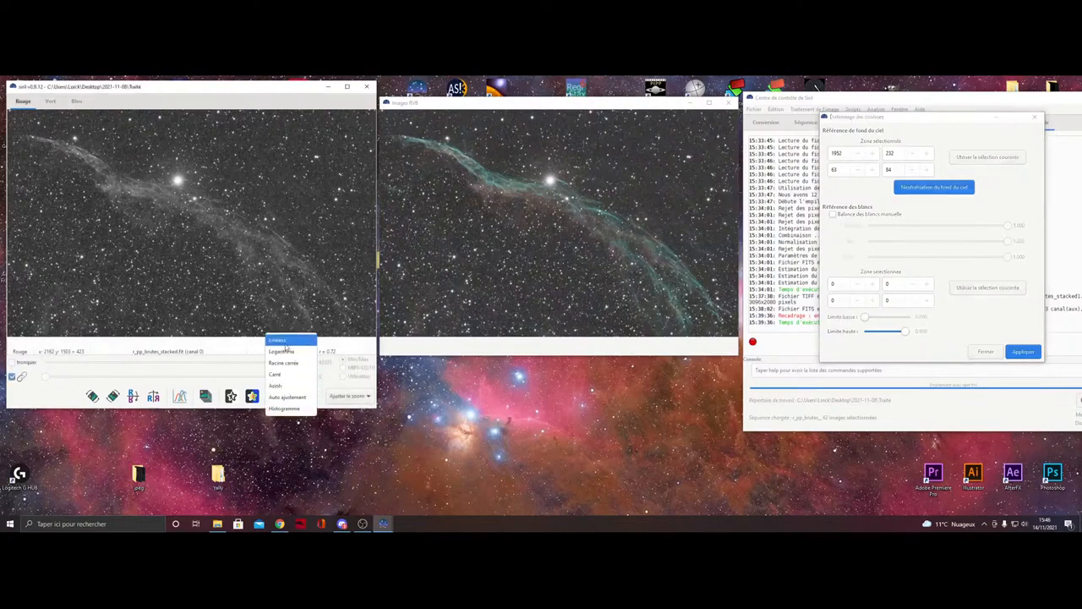
left_click(286, 341)
left_click(290, 397)
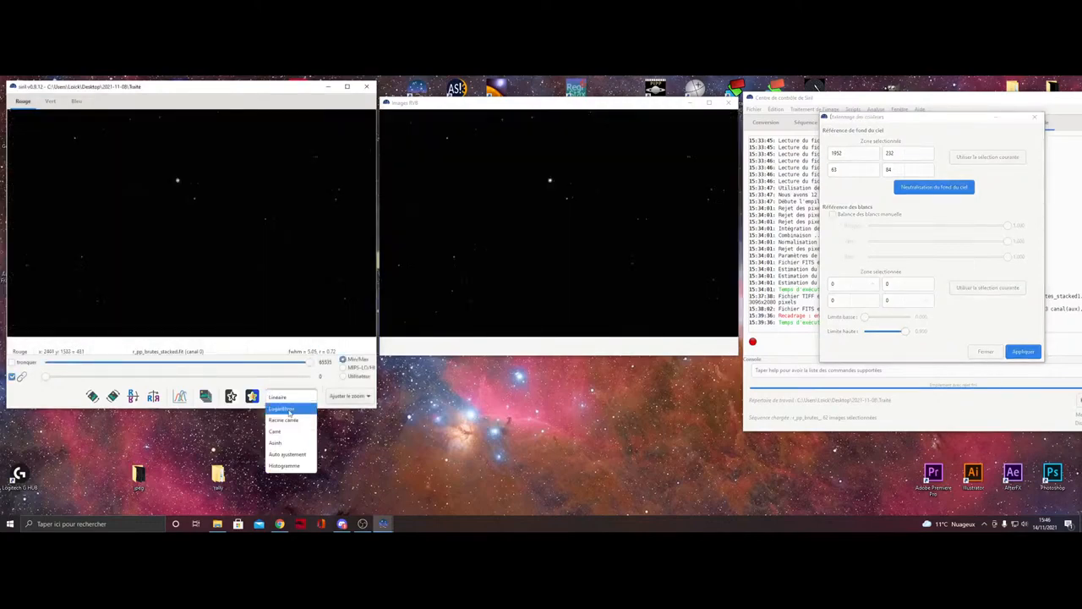
left_click(283, 455)
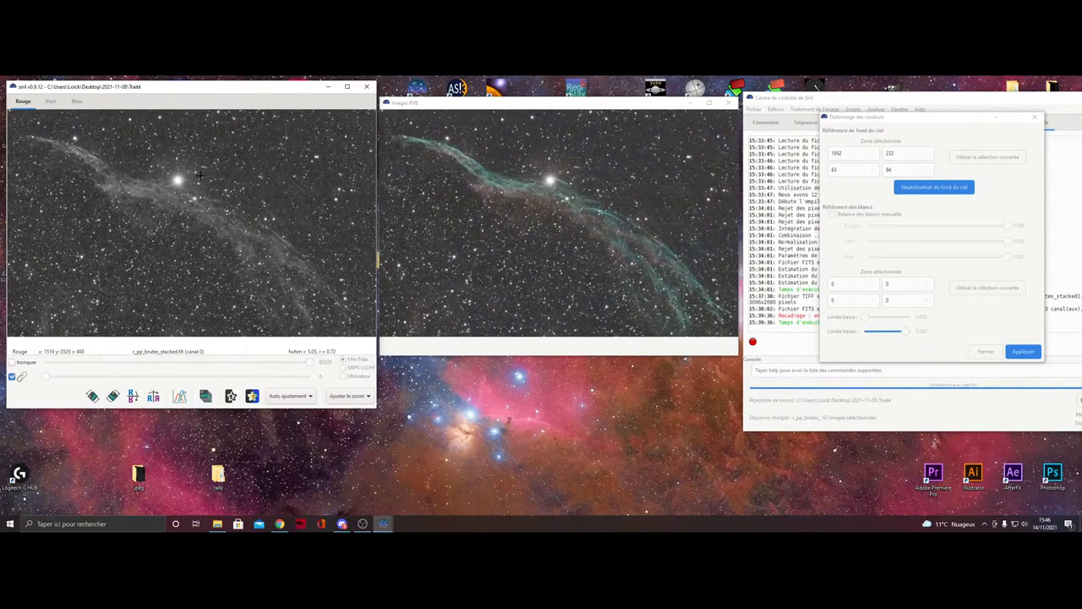
- Calibrate the colours using a white reference area of about 258 by 147 pixels just beside the bright star, and close the calibration dialog
left_click_drag(200, 175, 234, 193)
left_click(991, 203)
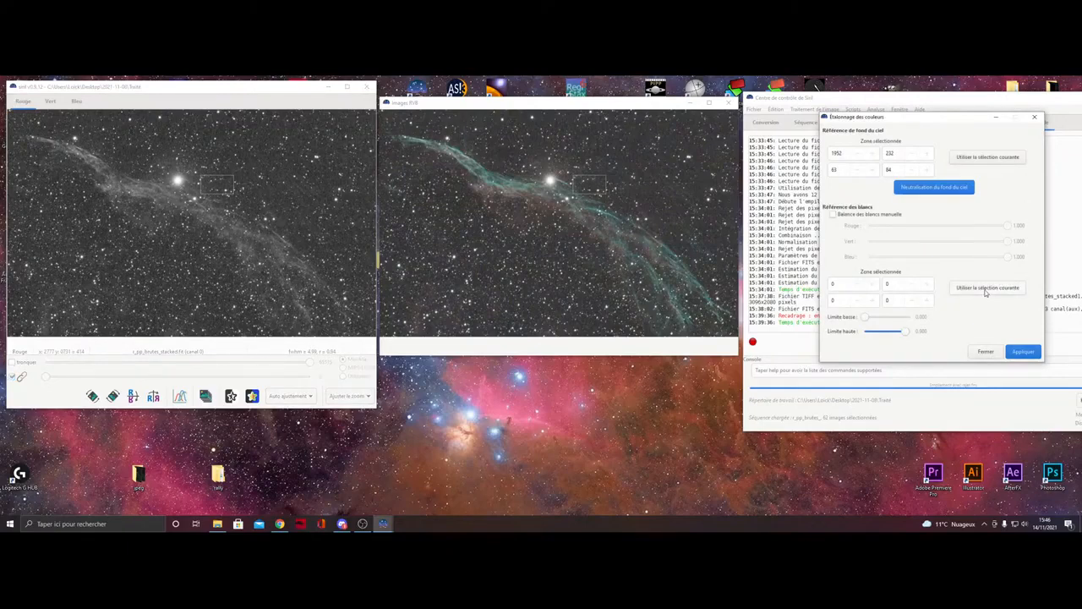
left_click(985, 291)
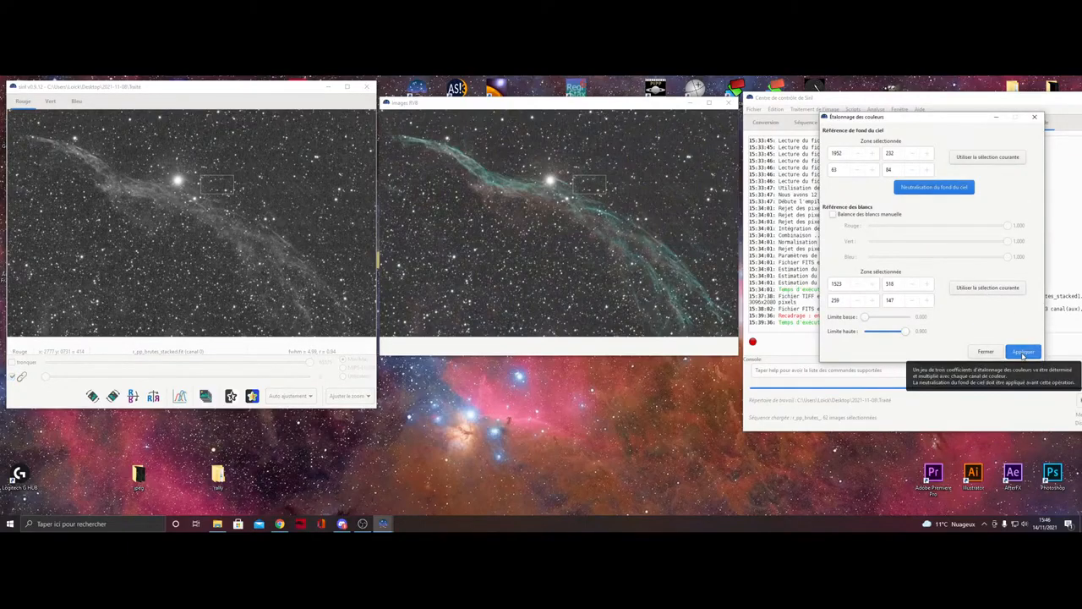
left_click(1023, 352)
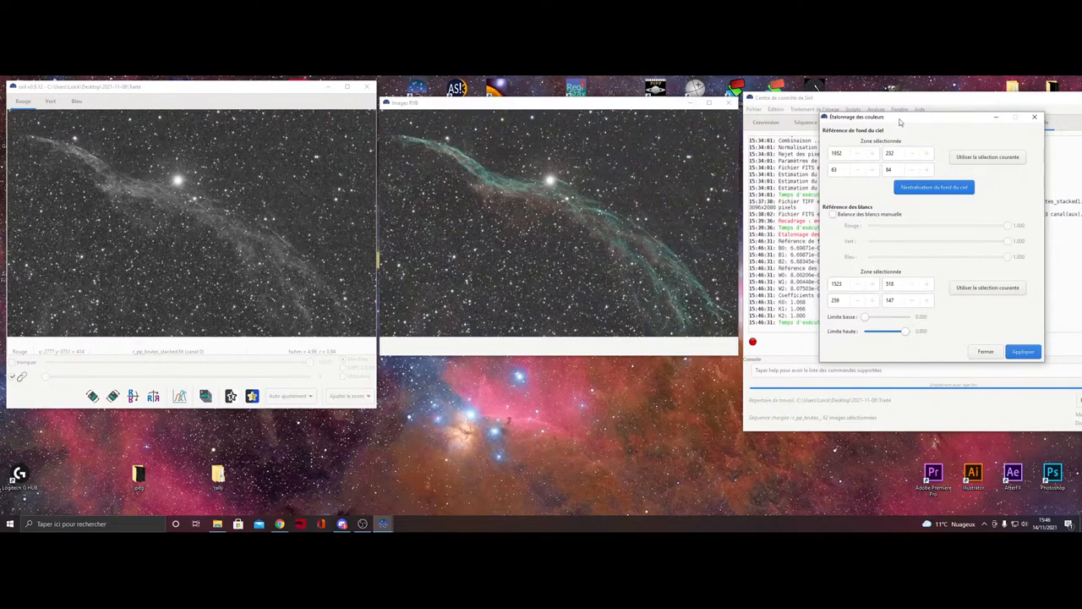
left_click_drag(900, 123, 664, 125)
left_click(803, 125)
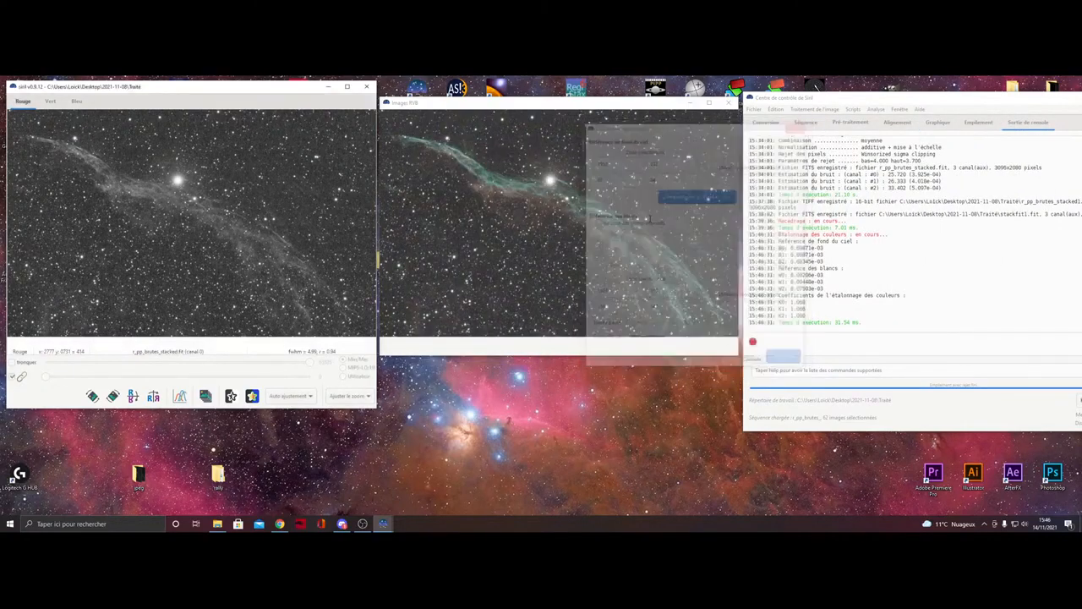
- Check the colour-calibrated image in Linéaire display mode and return to Auto ajustement
left_click(286, 397)
left_click(290, 346)
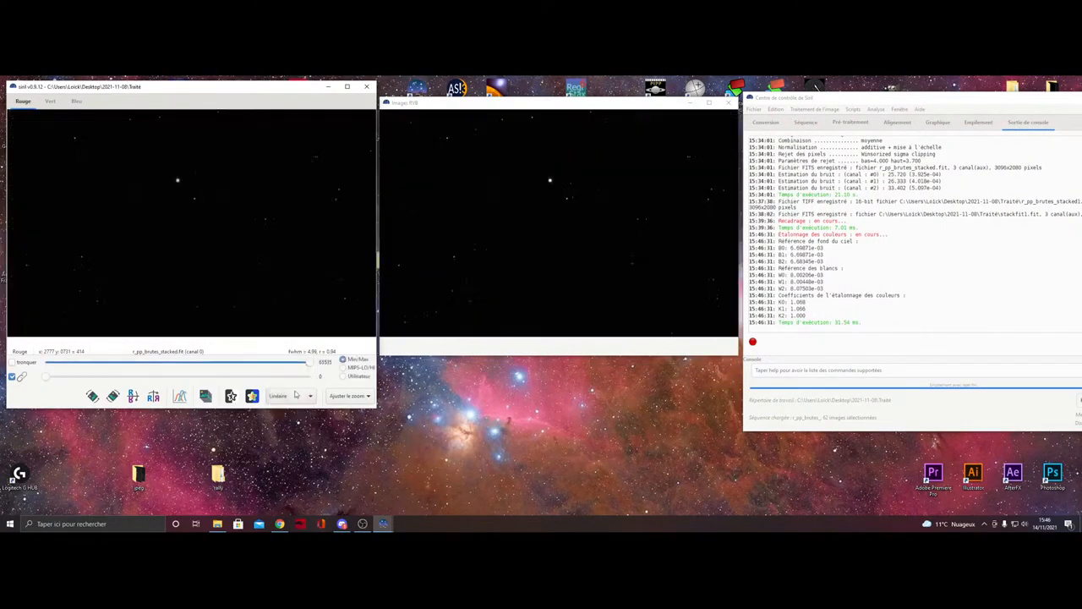
left_click(292, 398)
left_click(294, 395)
left_click(819, 109)
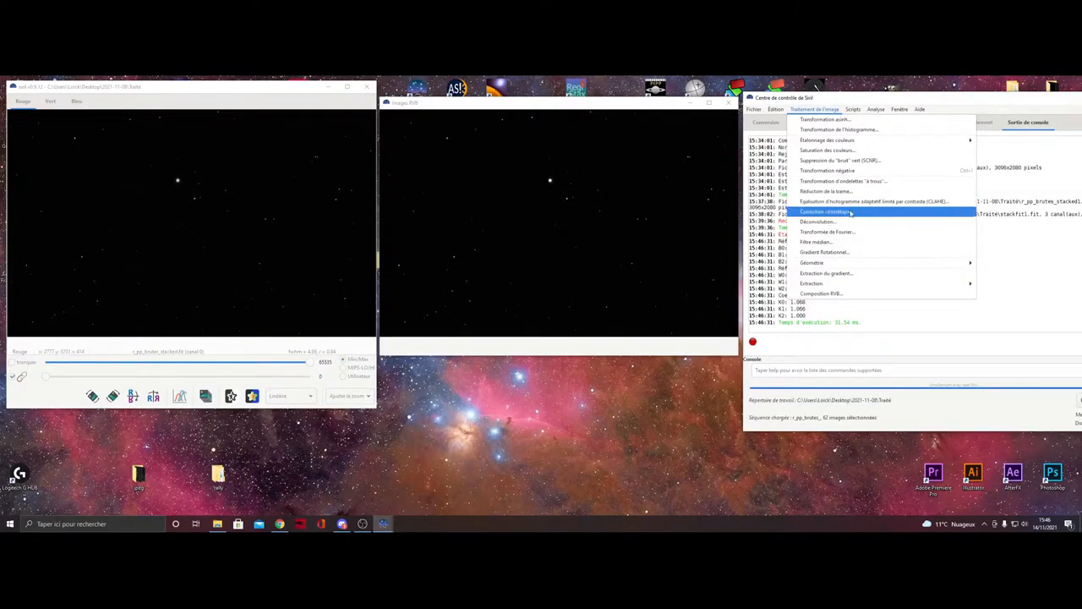
left_click(293, 403)
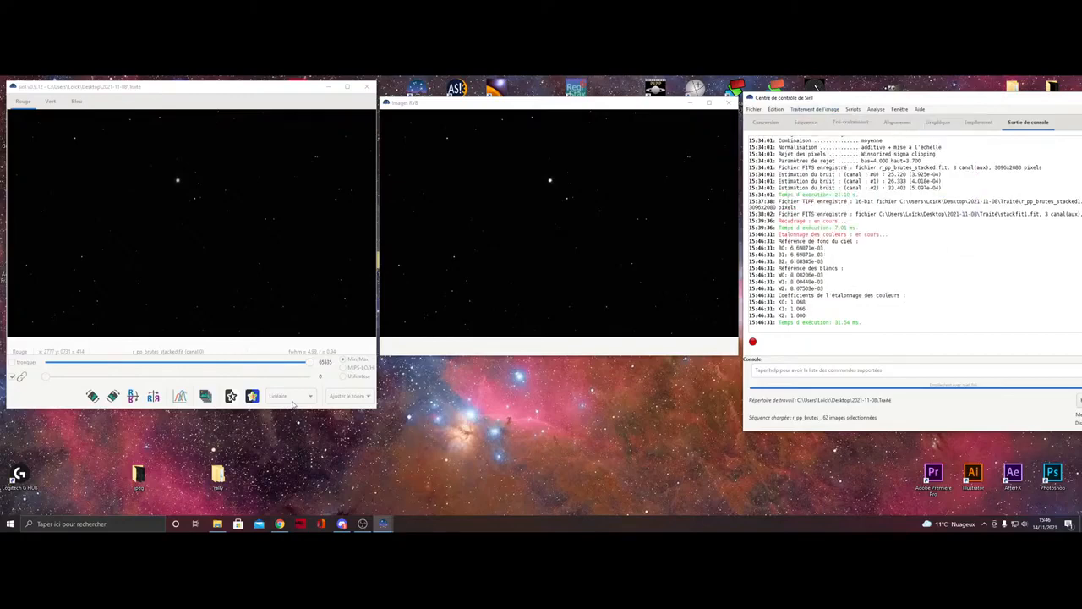
left_click(303, 397)
left_click(290, 454)
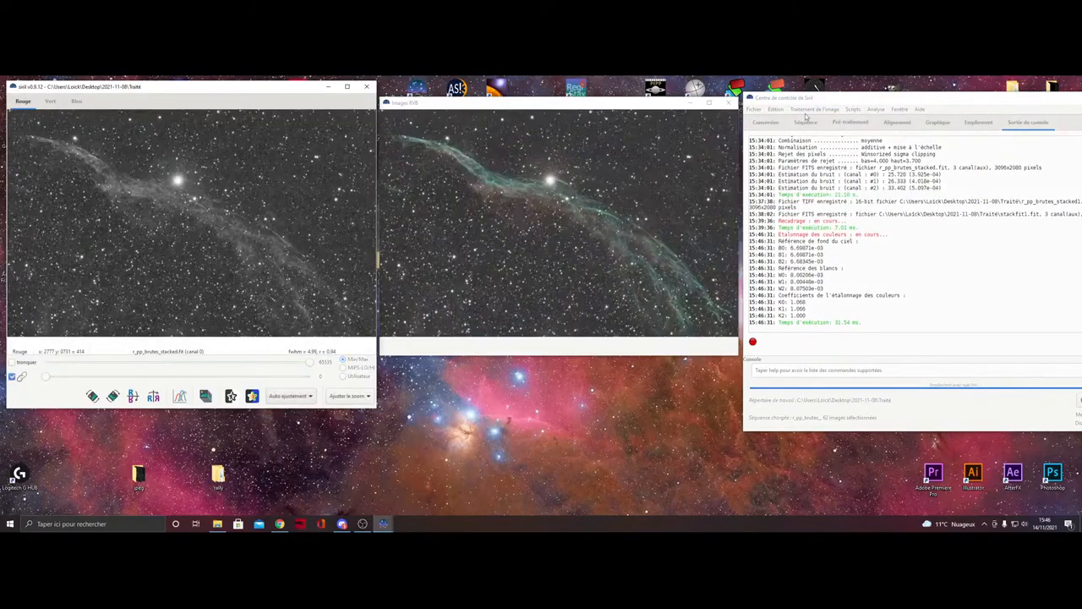
- Remove the green noise with SCNR, using Neutre Moyen protection at amount 1.00 with luminosity preserved
left_click(815, 110)
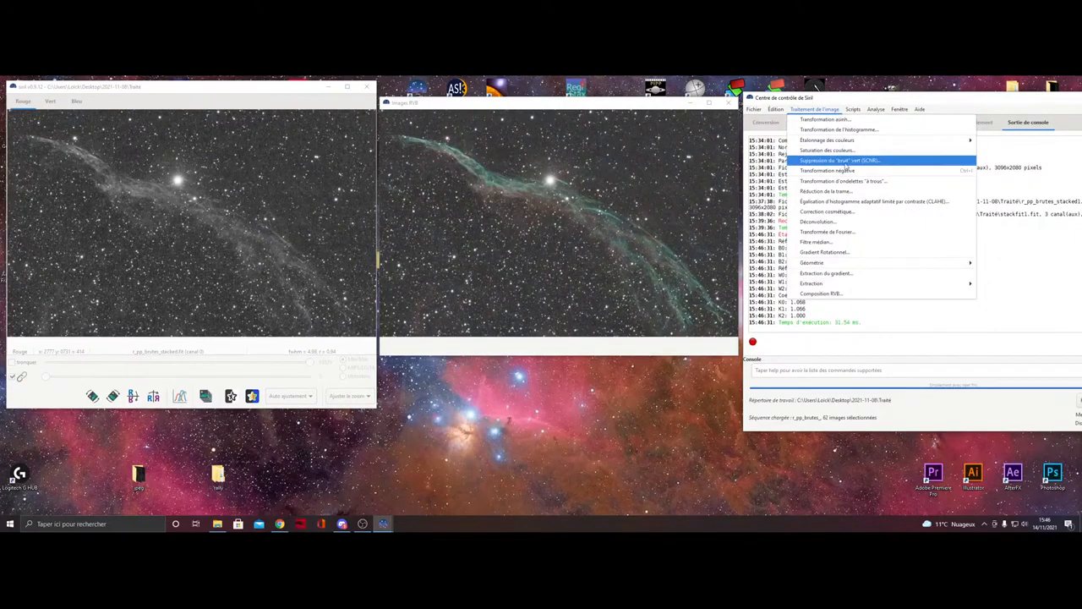
left_click(848, 166)
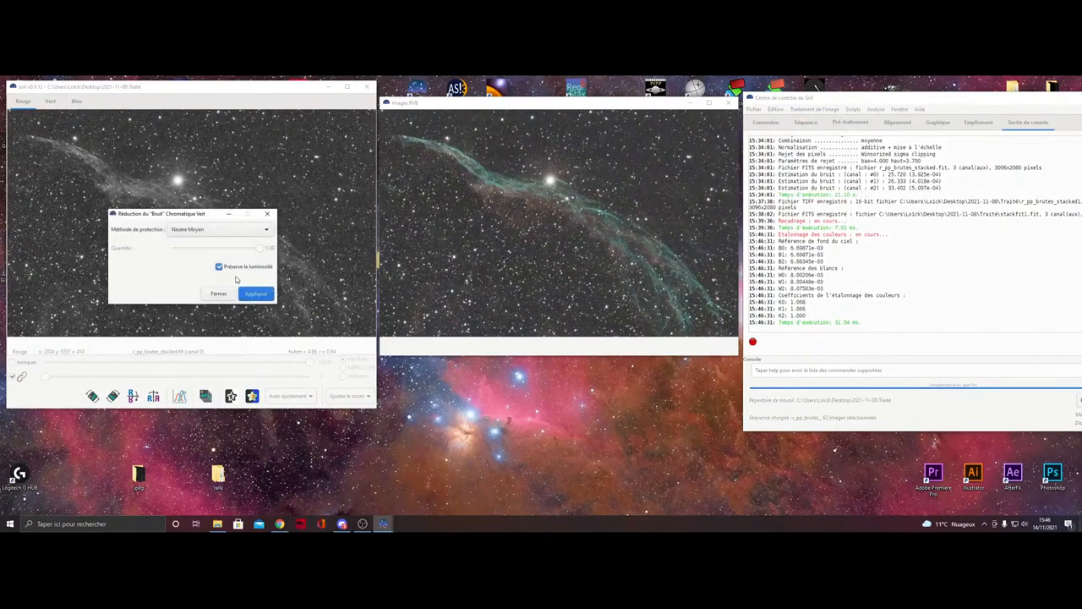
left_click(257, 295)
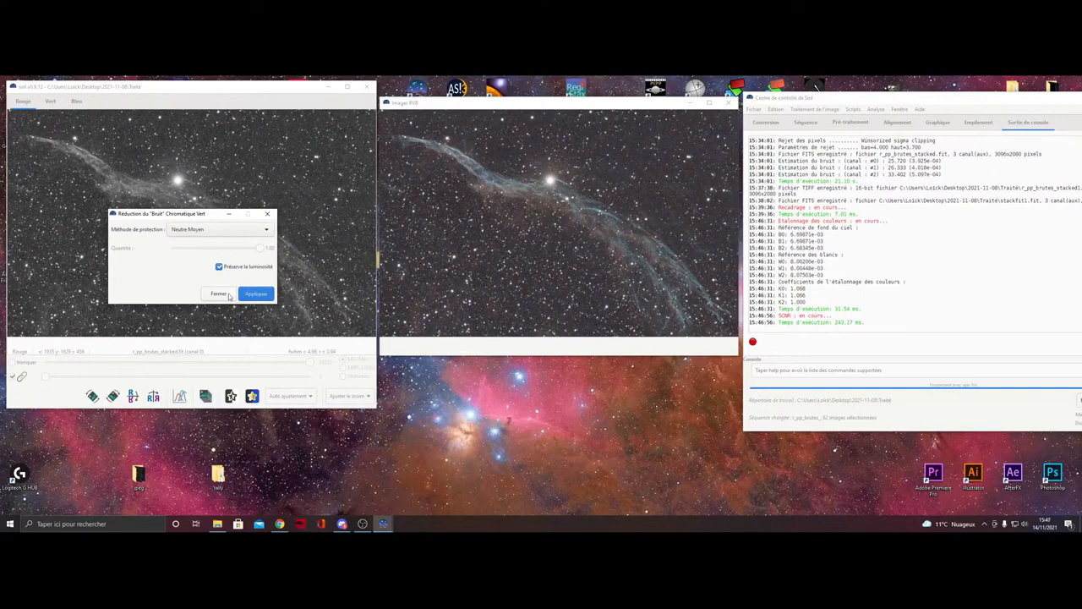
left_click(267, 215)
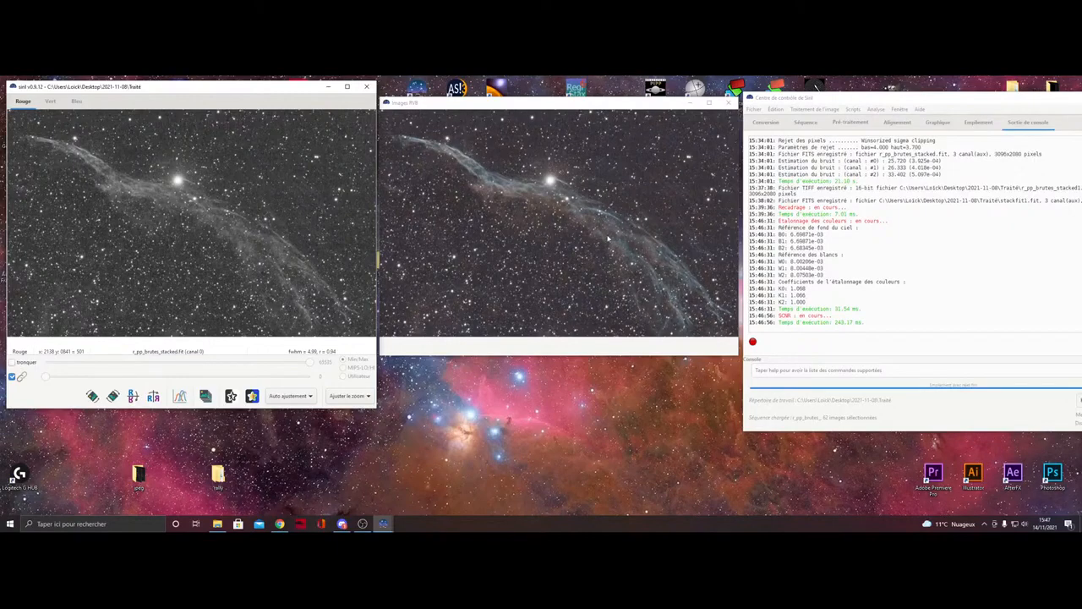
- Switch the display mode to Linéaire and open the asinh transformation, placing its dialog clear of the image previews
left_click(287, 395)
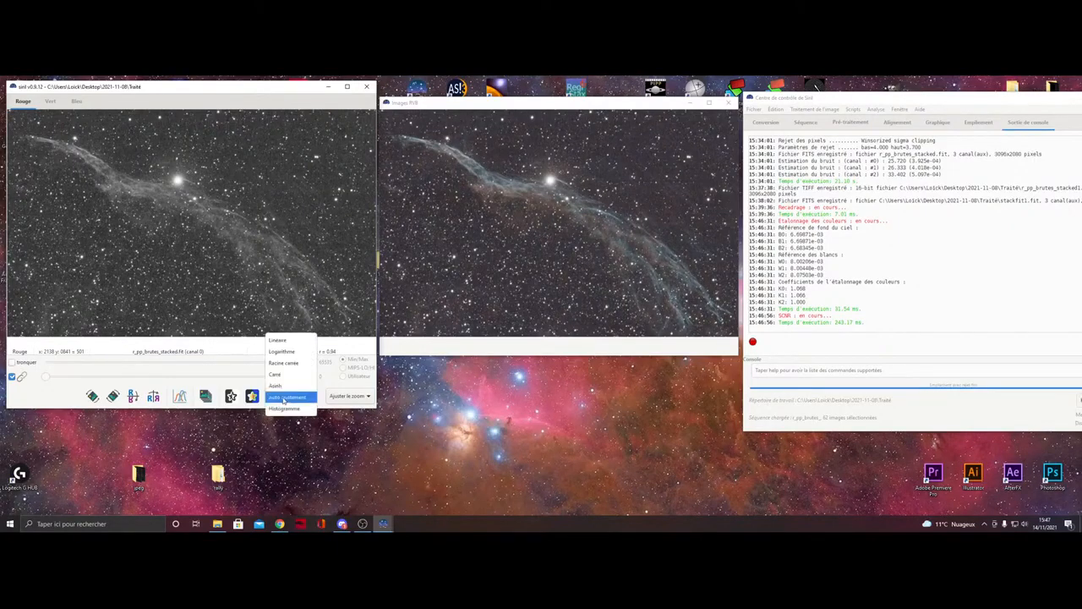
left_click(287, 342)
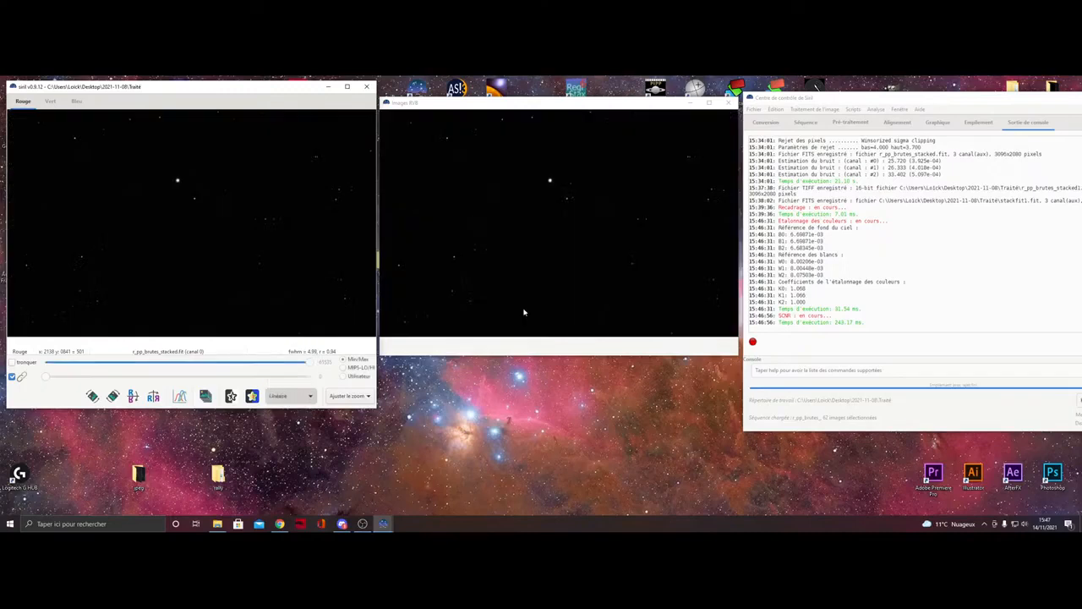
left_click(826, 110)
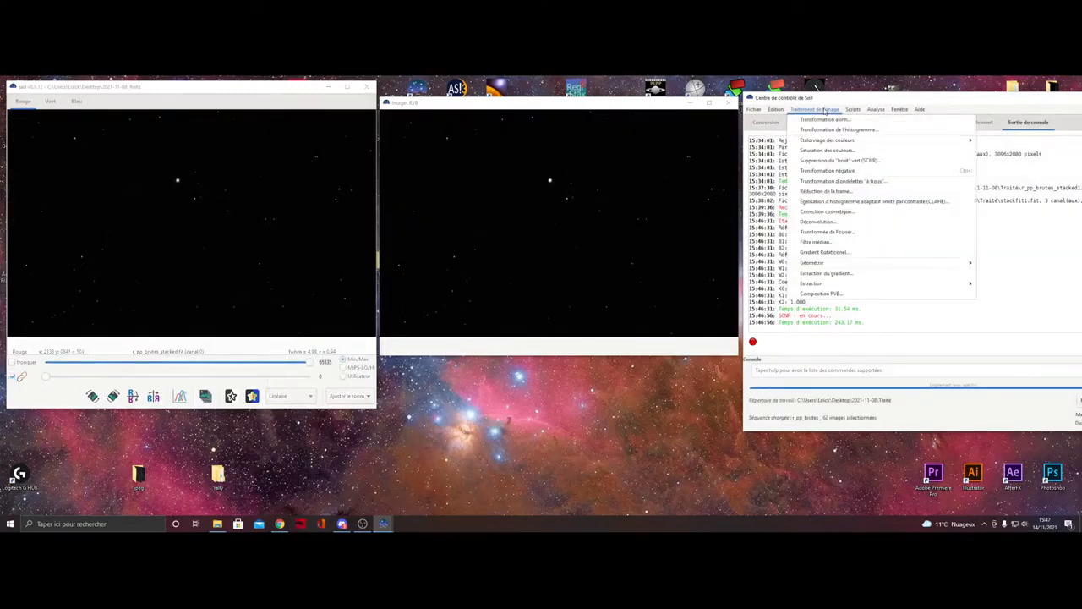
left_click(831, 121)
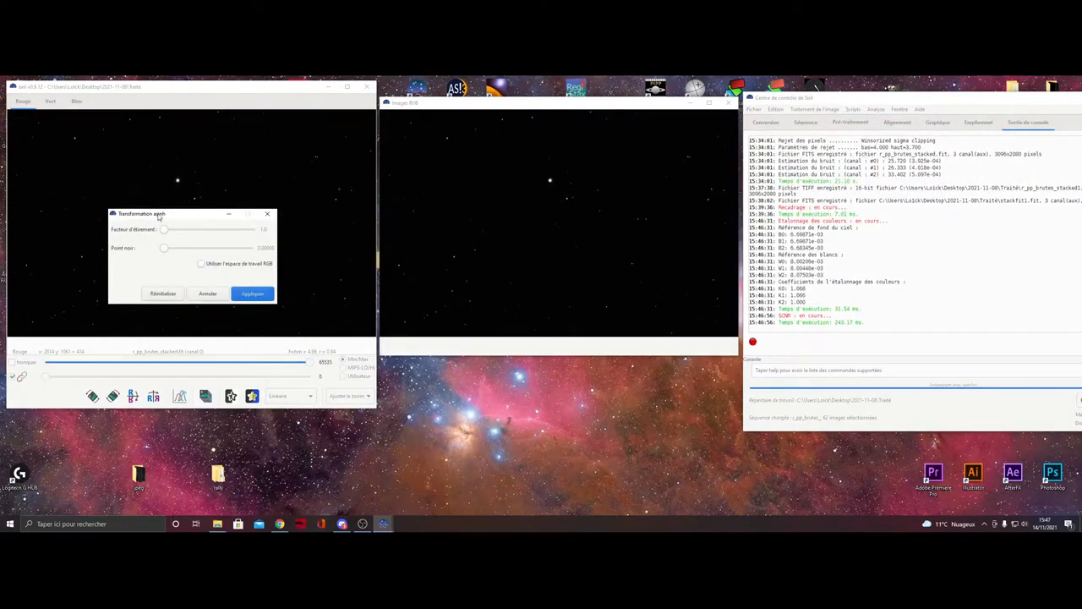
left_click_drag(158, 212, 922, 211)
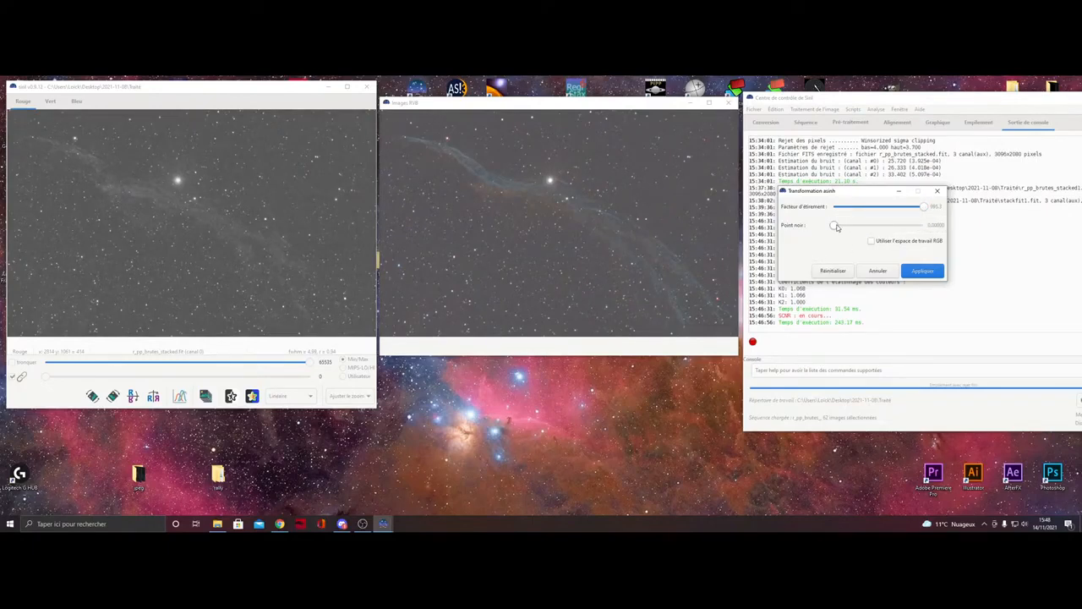
- Tune the asinh transformation by raising the black point slightly above zero and lowering the stretch factor to about 318
left_click_drag(837, 227, 837, 229)
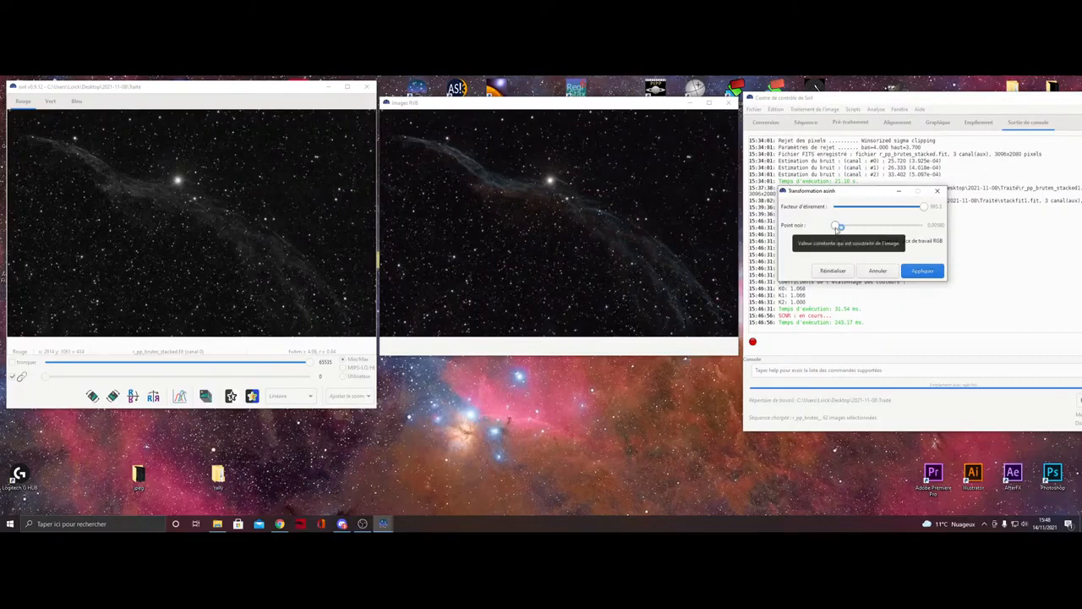
left_click_drag(839, 226, 836, 227)
left_click_drag(924, 209, 894, 211)
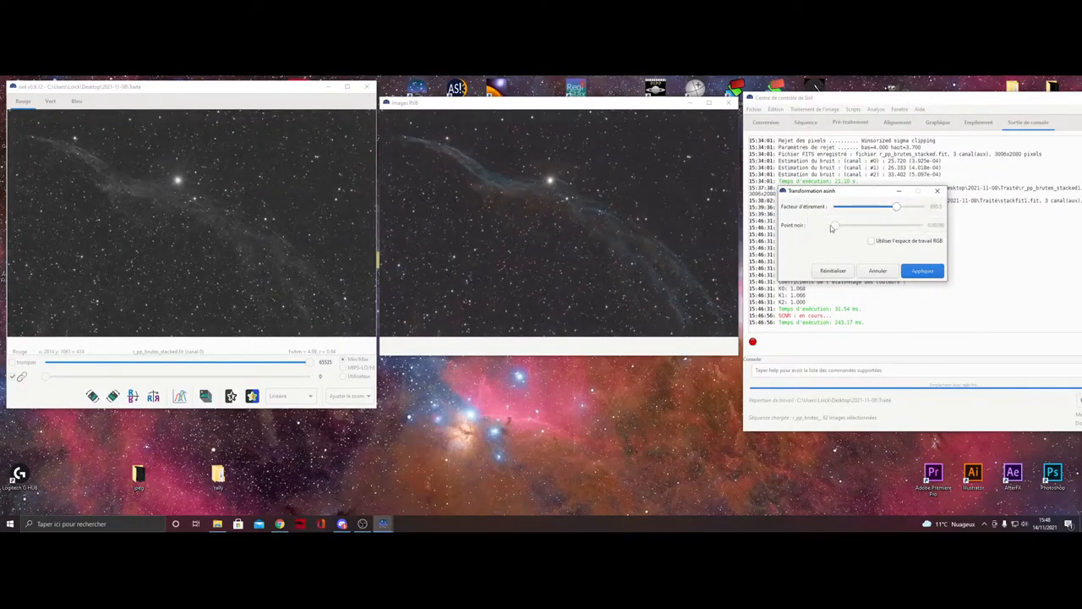
left_click_drag(835, 227, 833, 227)
mouse_move(897, 210)
left_mouse_down()
mouse_move(851, 209)
mouse_move(894, 209)
left_mouse_up()
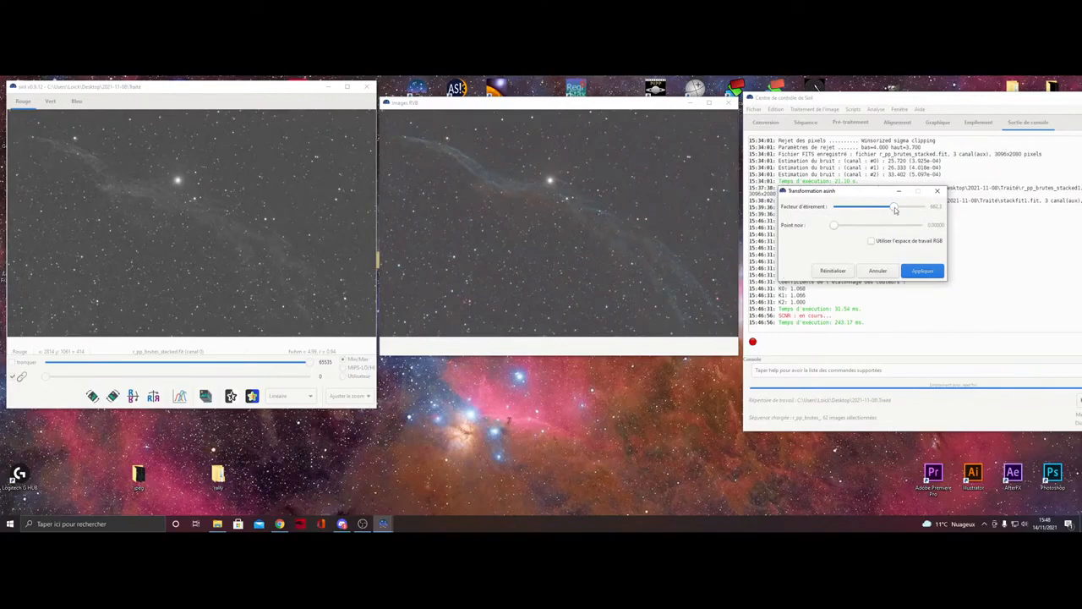
left_click_drag(894, 209, 860, 210)
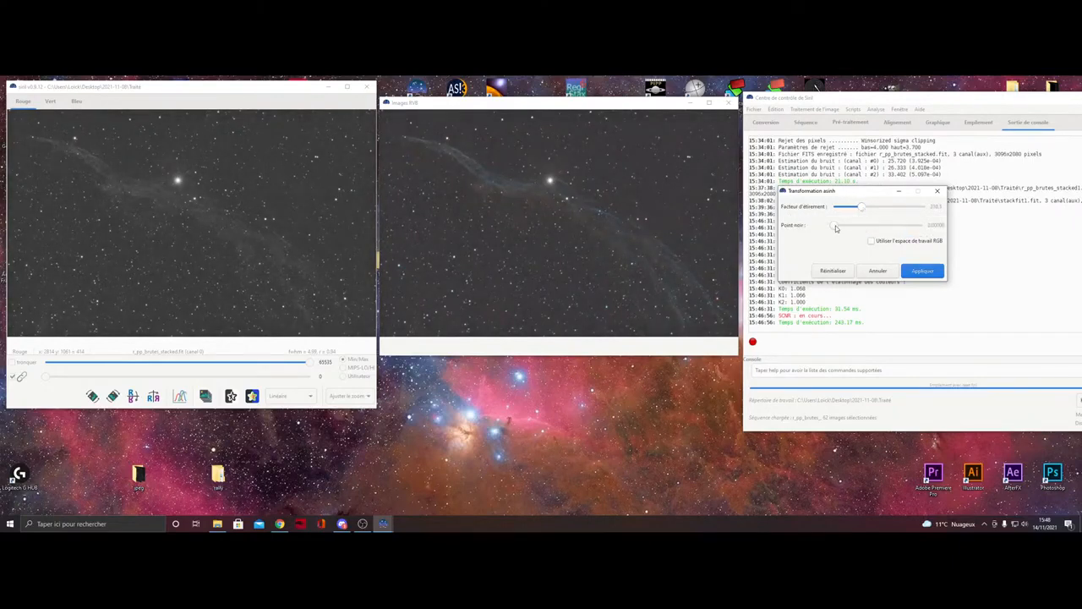
left_click_drag(835, 227, 837, 228)
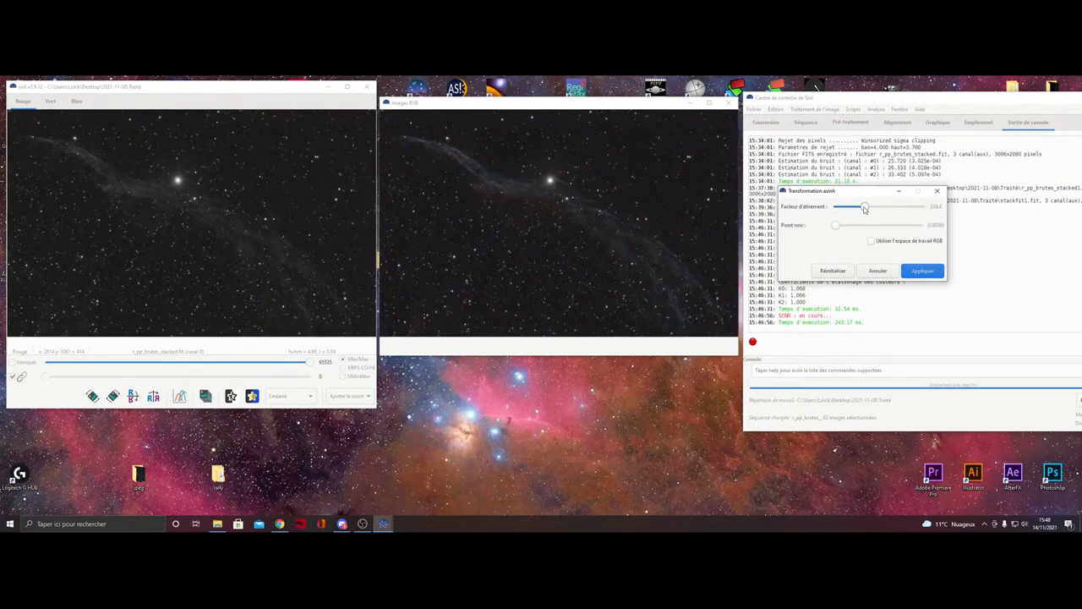
- Test higher asinh stretch factors up to nearly the maximum and settle on about 640
left_click_drag(864, 208, 879, 208)
left_click_drag(879, 208, 881, 208)
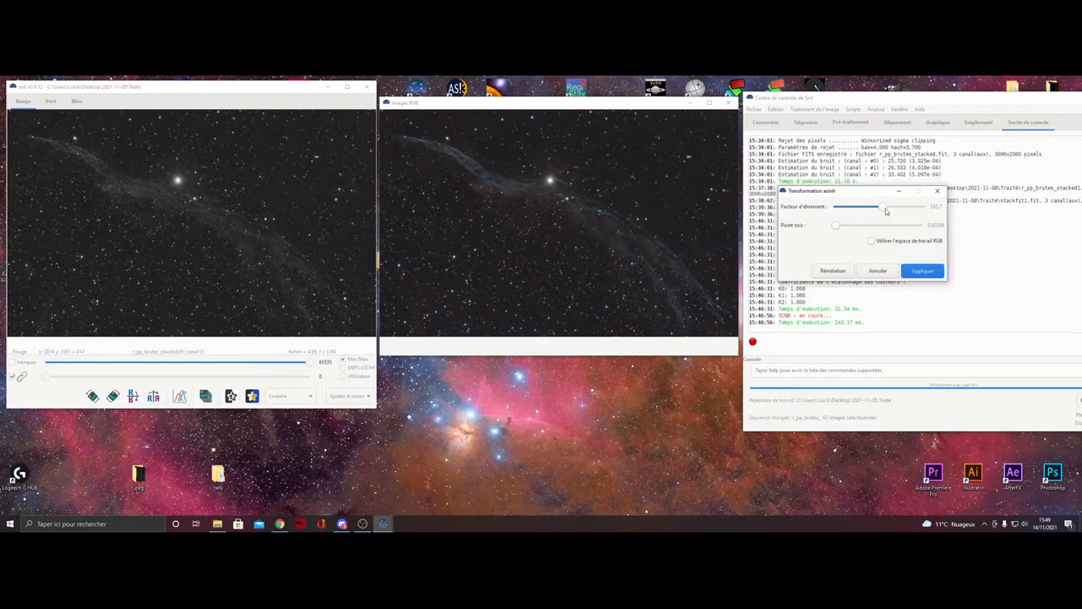
left_click_drag(885, 211, 894, 209)
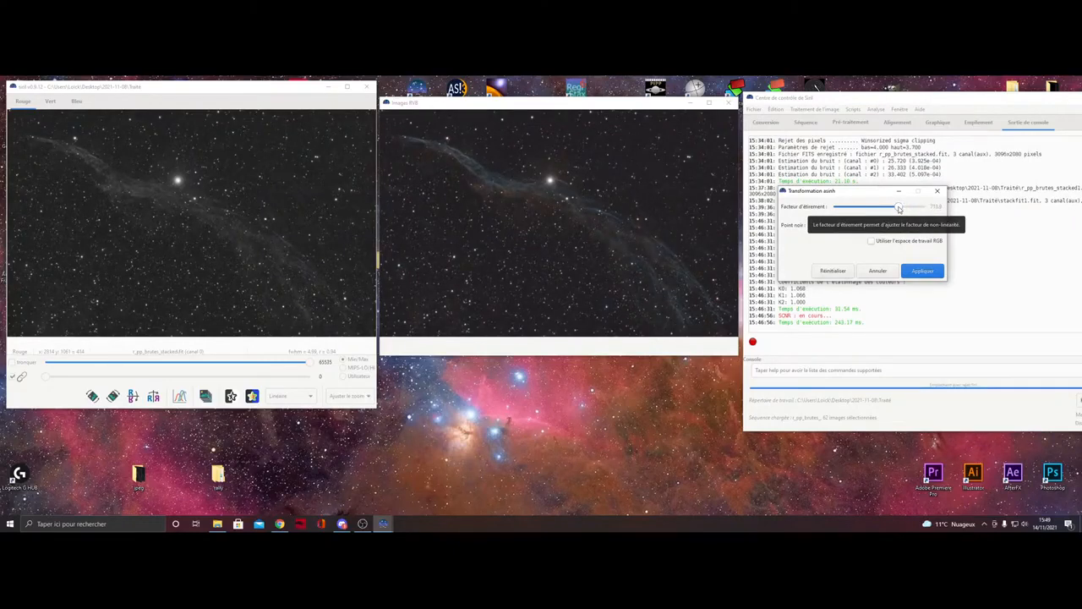
left_click_drag(894, 209, 922, 209)
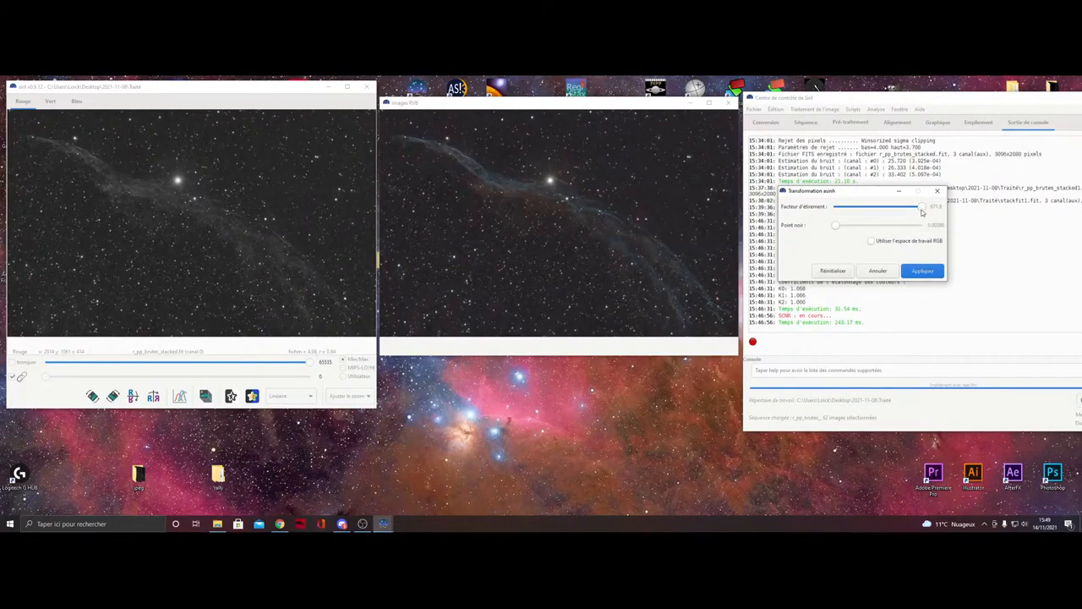
left_click_drag(922, 208, 894, 211)
left_click_drag(893, 211, 891, 208)
- Try several zoom levels, settle on 1:2, and enlarge the RGB image window to inspect the stretched nebula
mouse_move(590, 105)
left_mouse_down()
mouse_move(476, 101)
mouse_move(596, 102)
mouse_move(587, 99)
left_mouse_up()
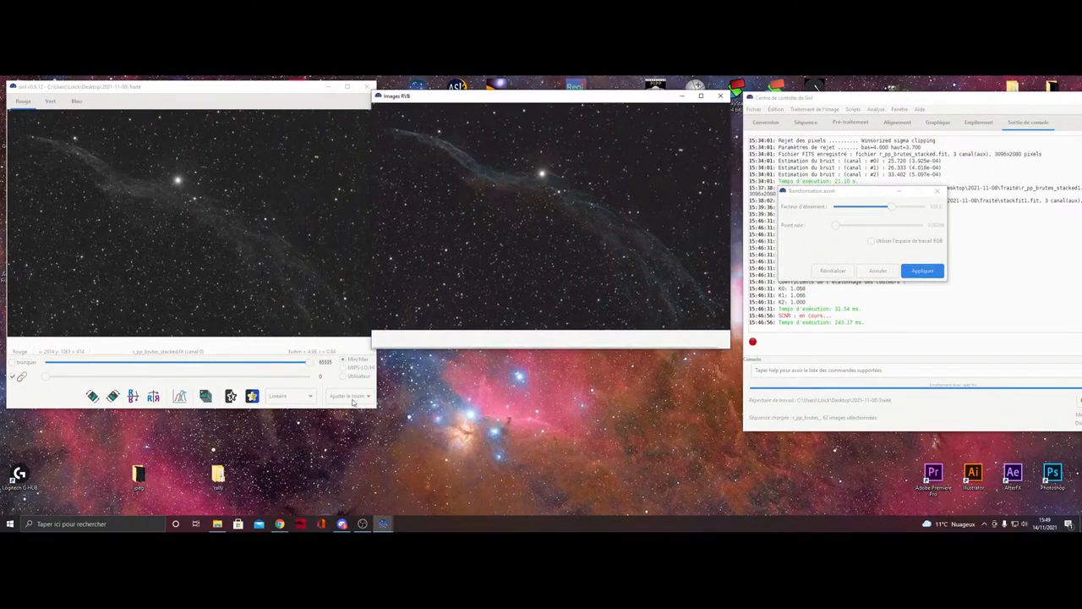
left_click(347, 396)
left_click(339, 373)
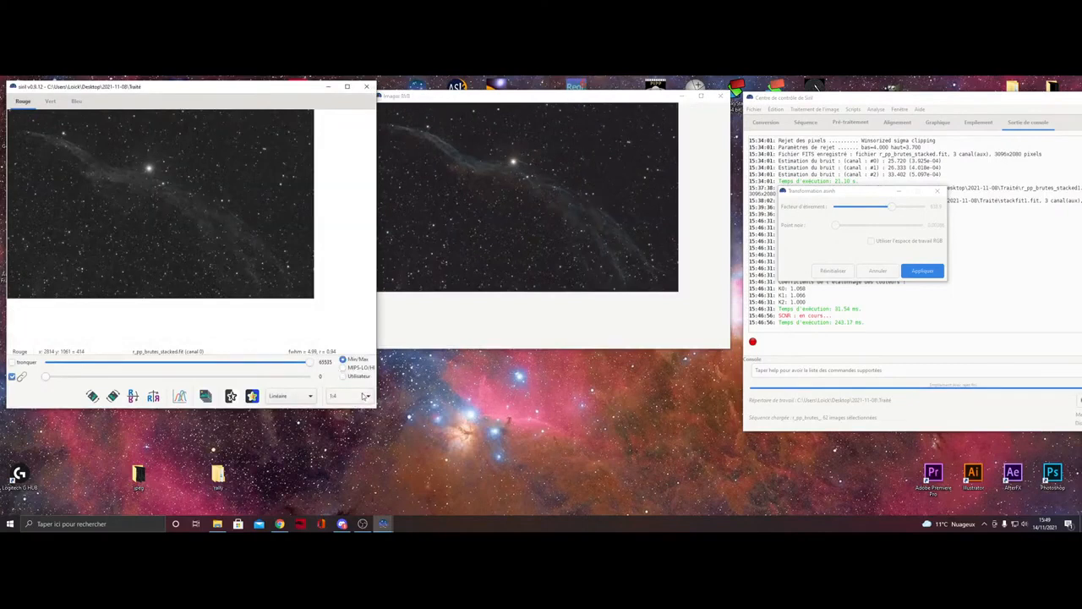
left_click(342, 396)
left_click(344, 365)
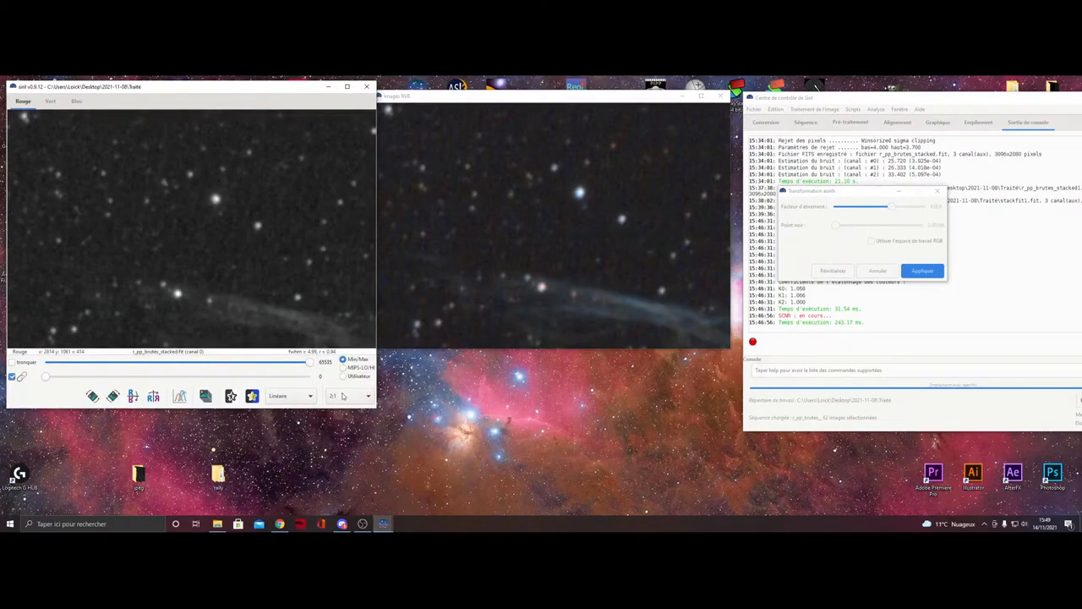
left_click(345, 396)
left_click(339, 409)
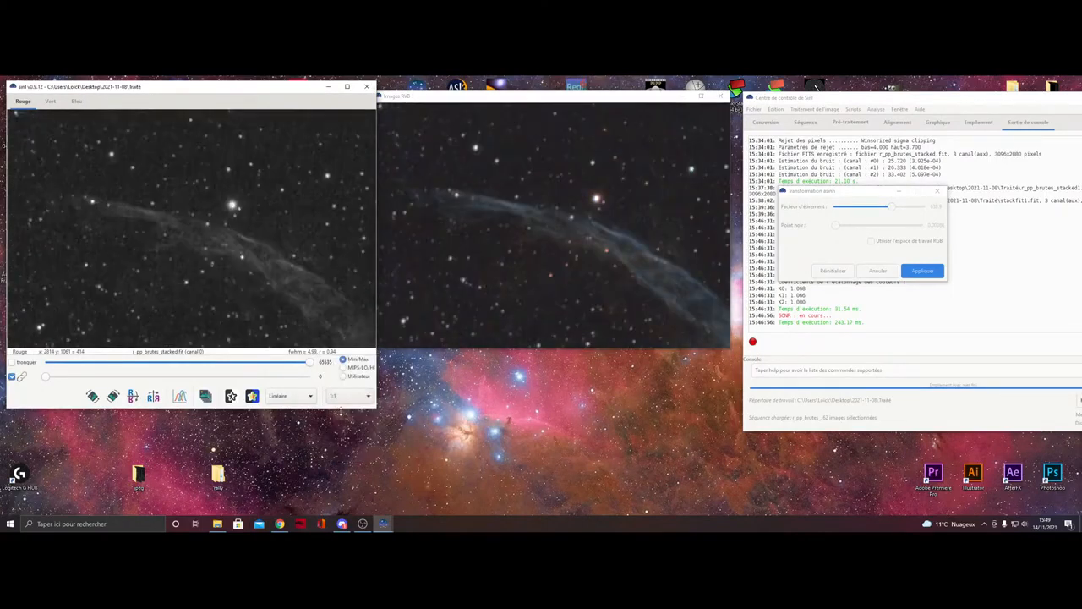
left_click(345, 396)
left_click(342, 414)
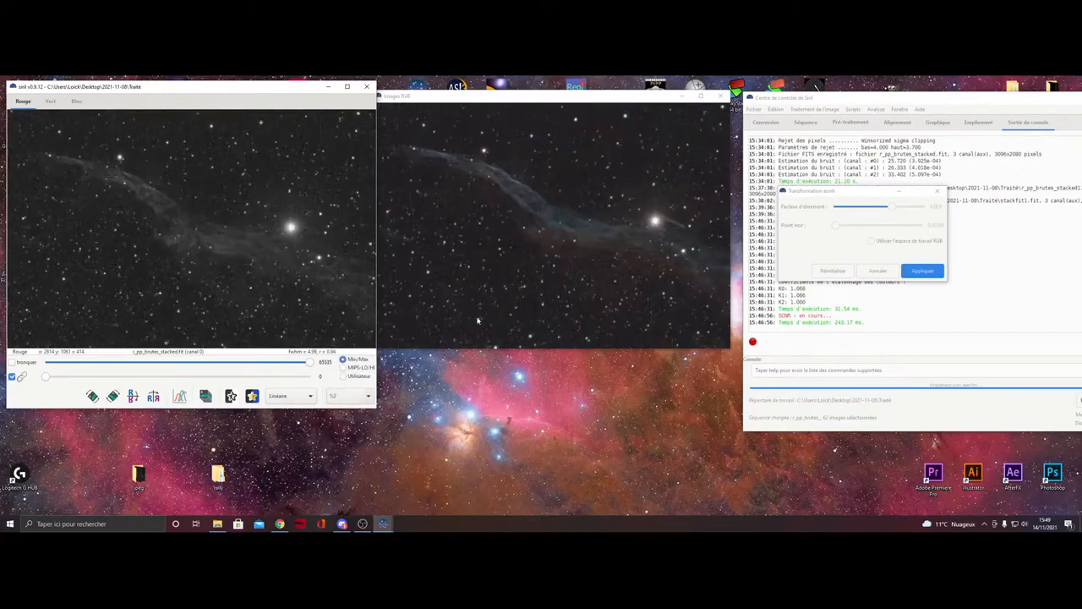
left_click_drag(730, 347, 986, 493)
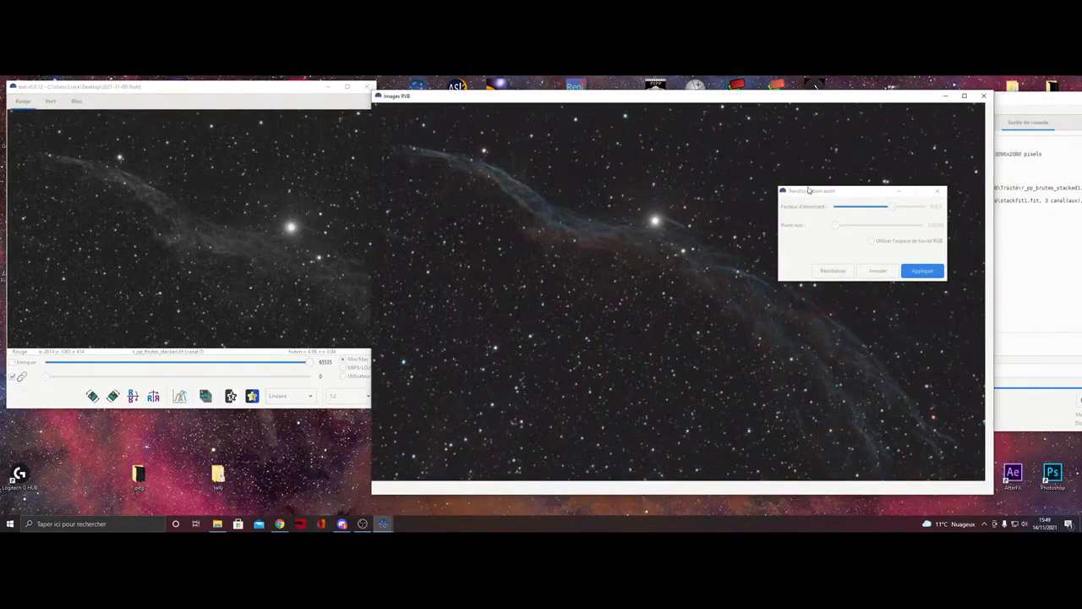
- Move the asinh dialog off the RGB image, lower the stretch factor to about 554 and fine-tune the black point slightly above zero
left_click_drag(810, 191, 114, 166)
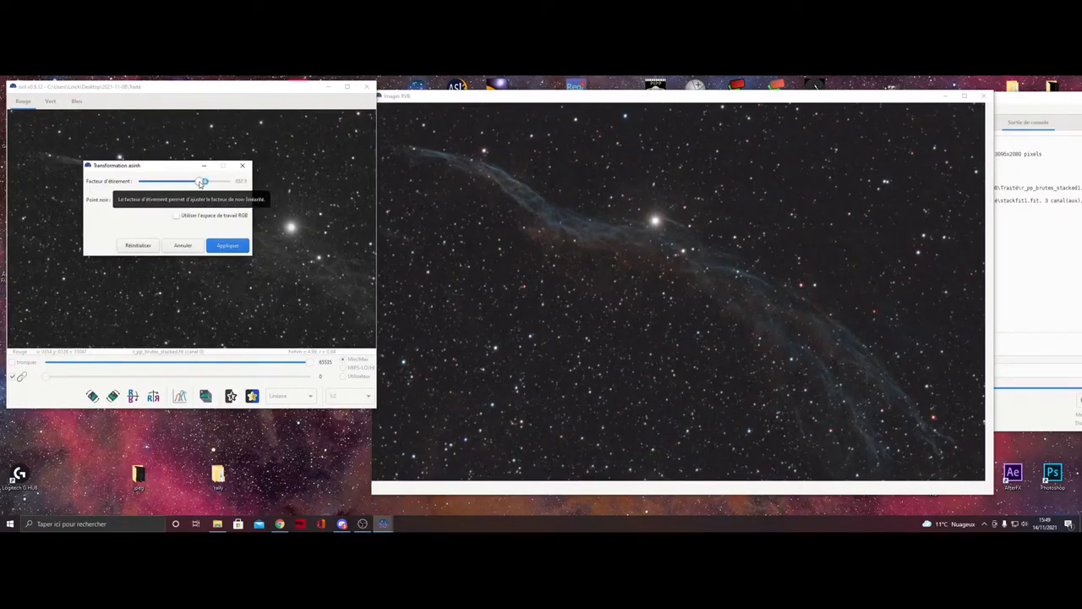
left_click_drag(196, 184, 144, 203)
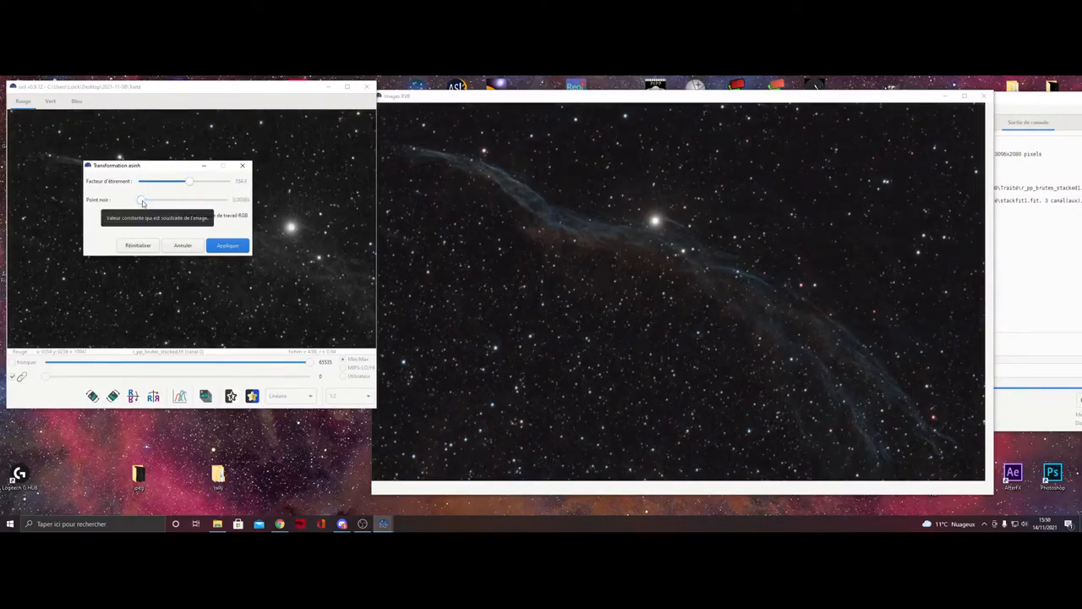
left_click_drag(143, 203, 140, 203)
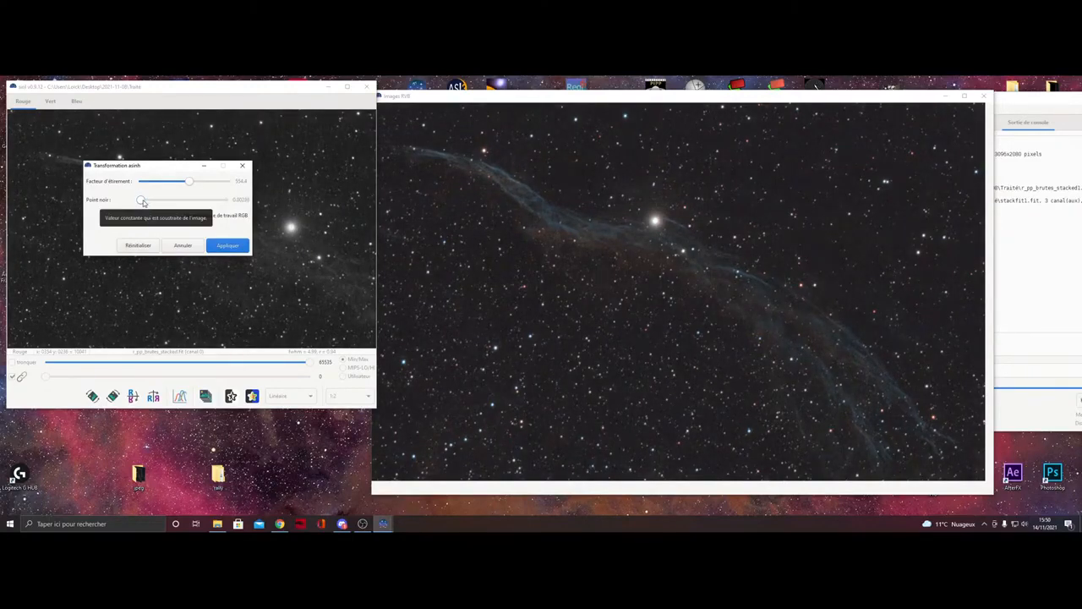
left_click_drag(180, 169, 292, 167)
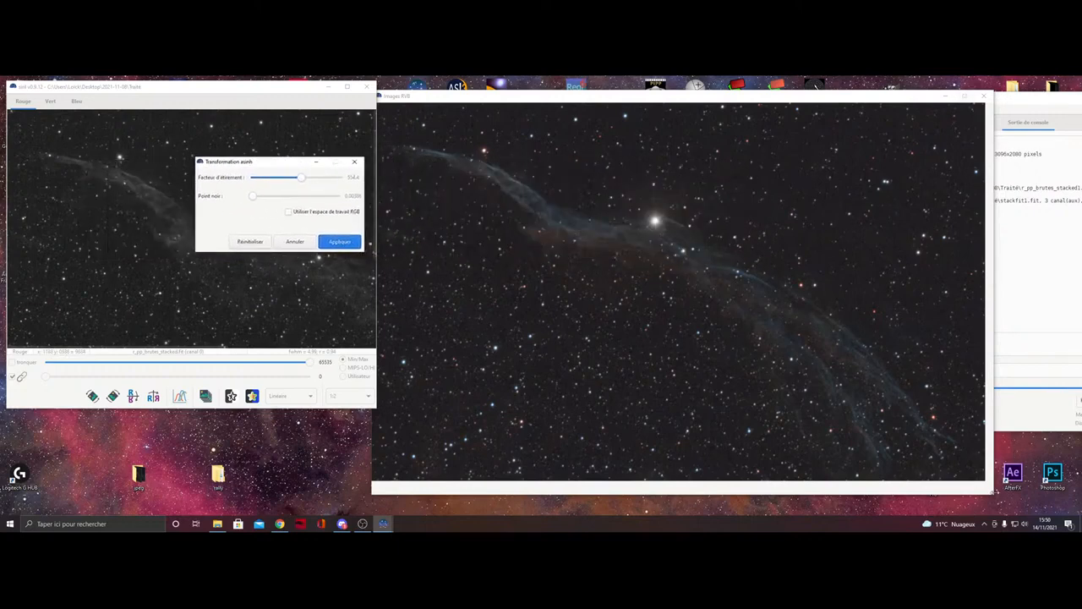
- Set the display zoom to 1:4 and shrink the RGB image window to fit the whole nebula image
left_click_drag(995, 502, 826, 403)
left_click(346, 395)
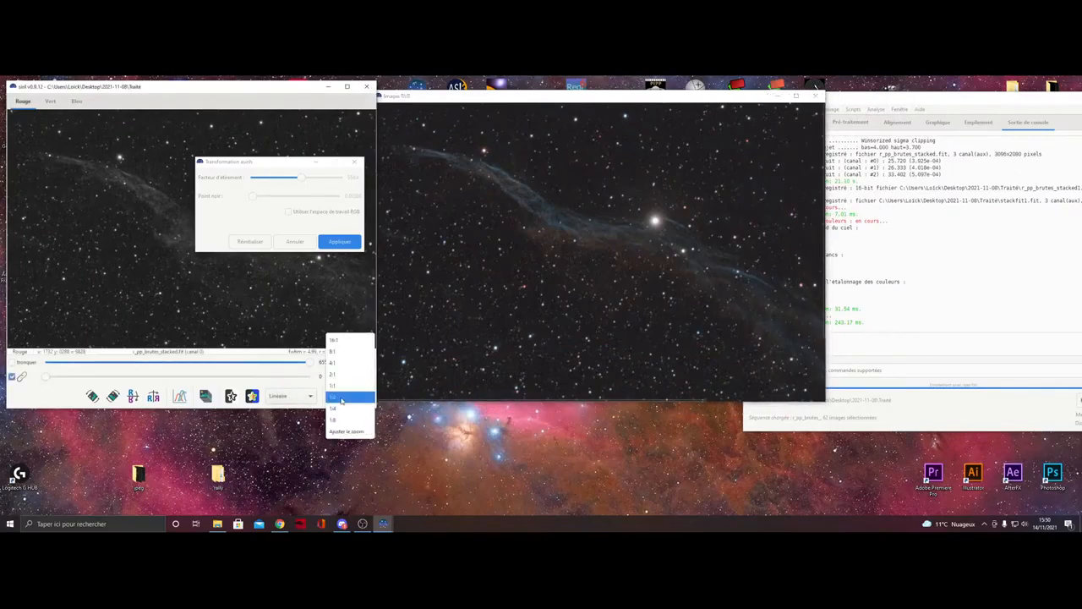
left_click(344, 406)
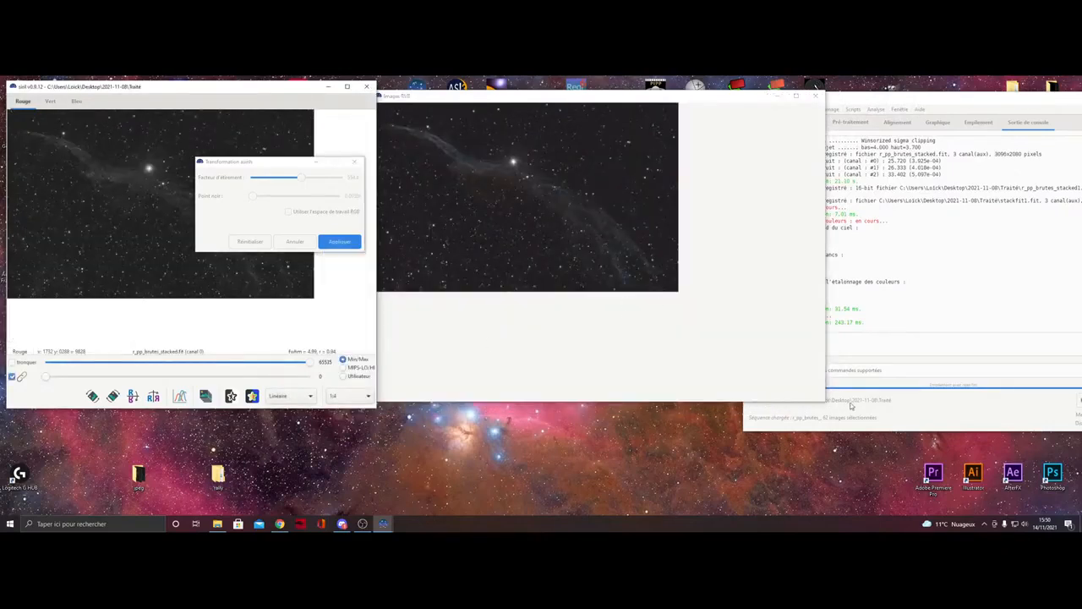
left_click_drag(734, 363, 690, 301)
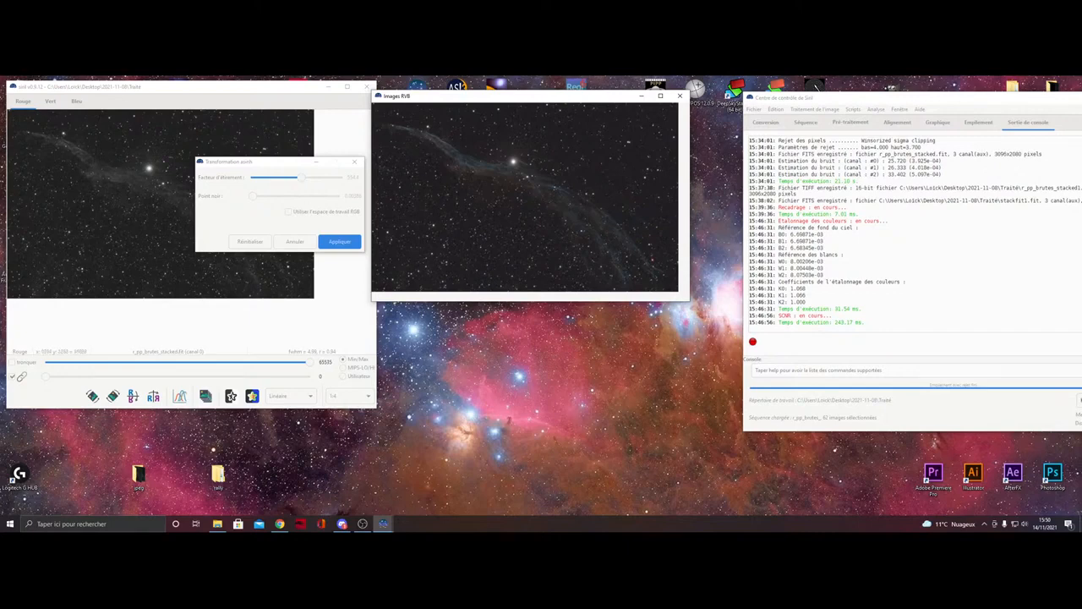
left_click(362, 523)
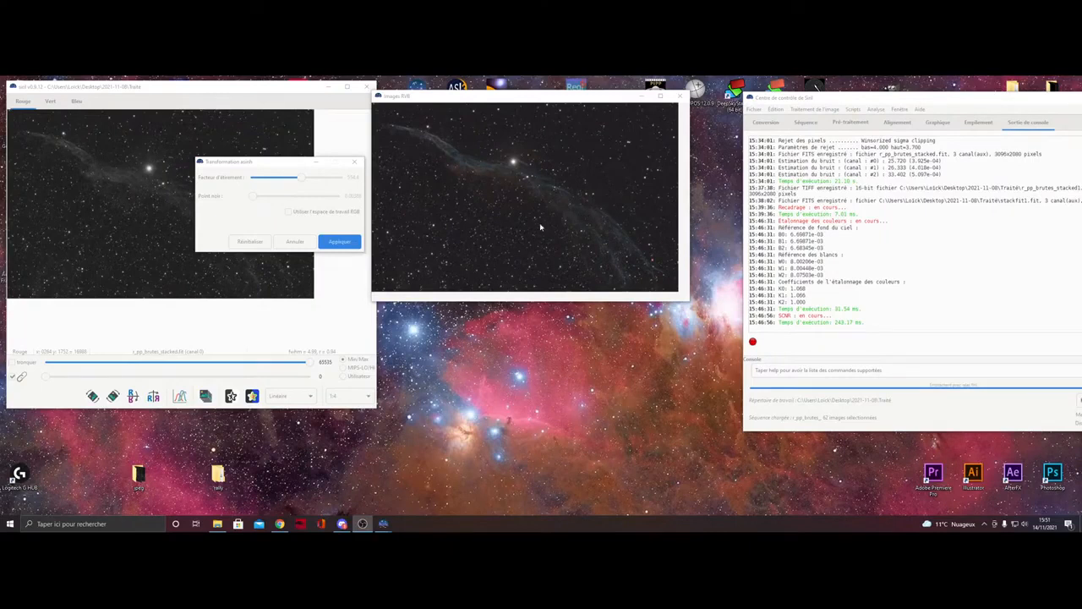
left_click(691, 302)
left_click_drag(691, 302, 694, 310)
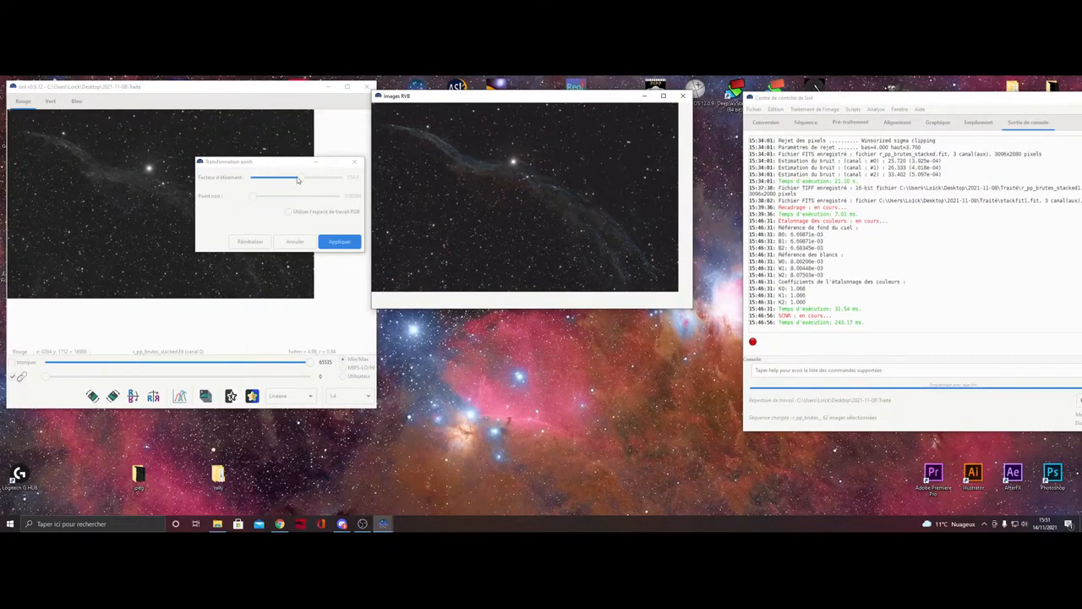
- Set the asinh stretch factor to about 600, apply the transformation, and reposition the RGB image window
left_click_drag(297, 180, 257, 159)
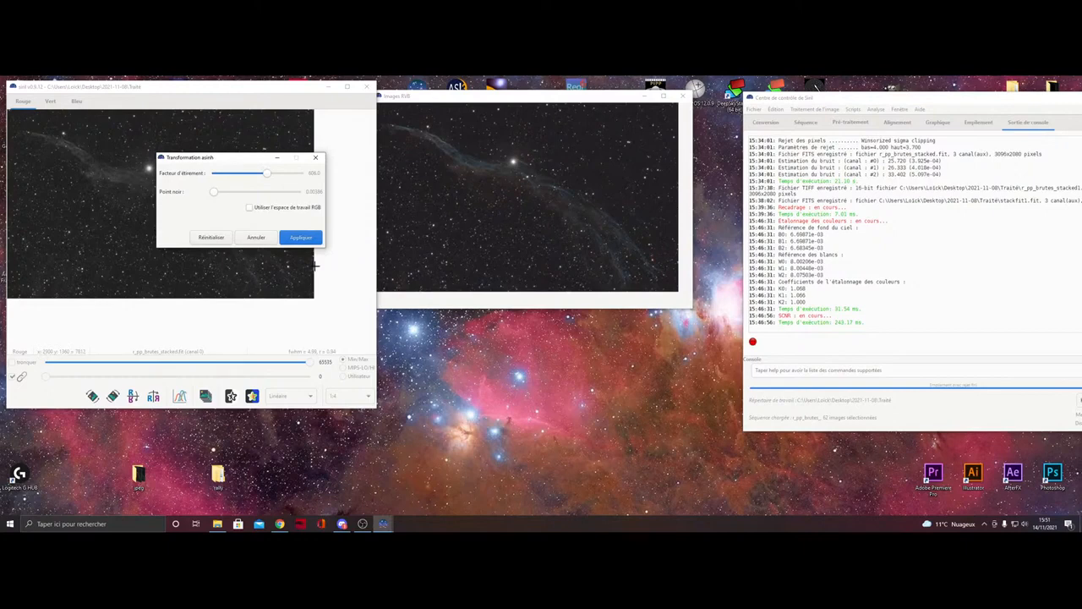
left_click(300, 237)
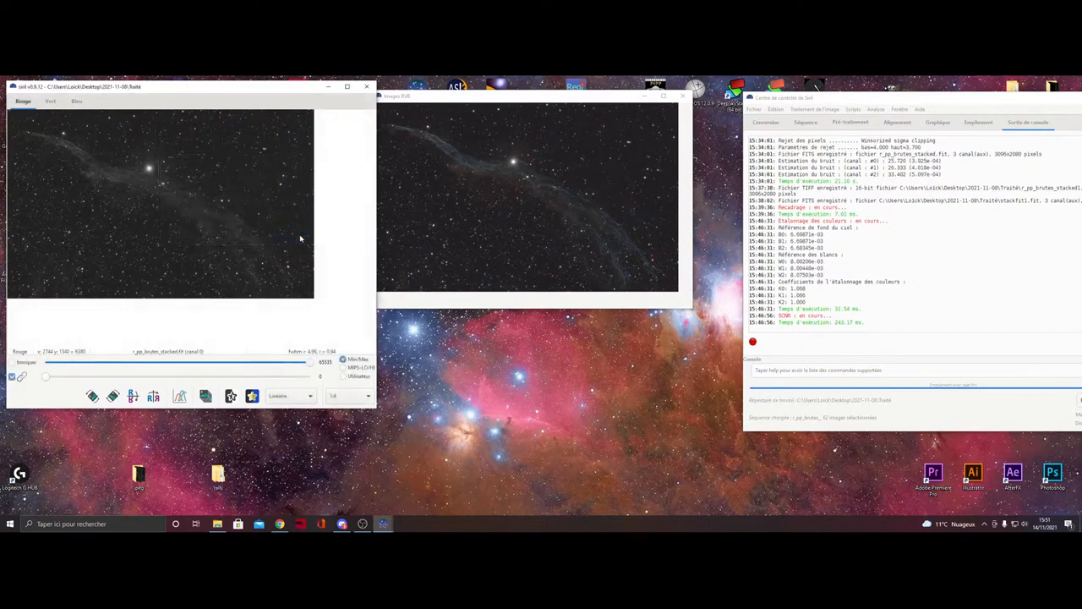
left_click(491, 106)
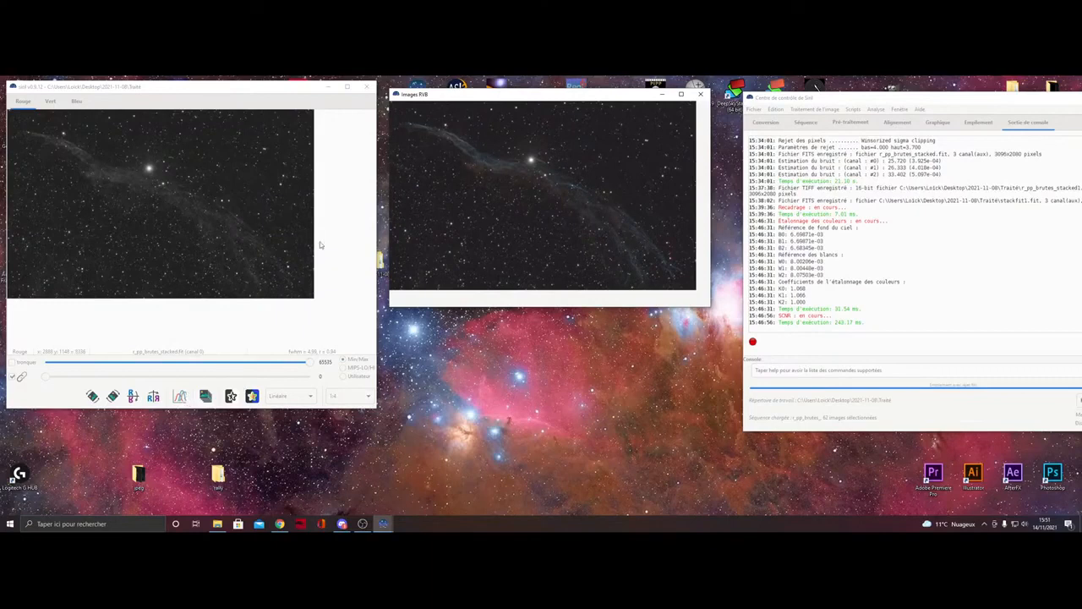
left_click(179, 396)
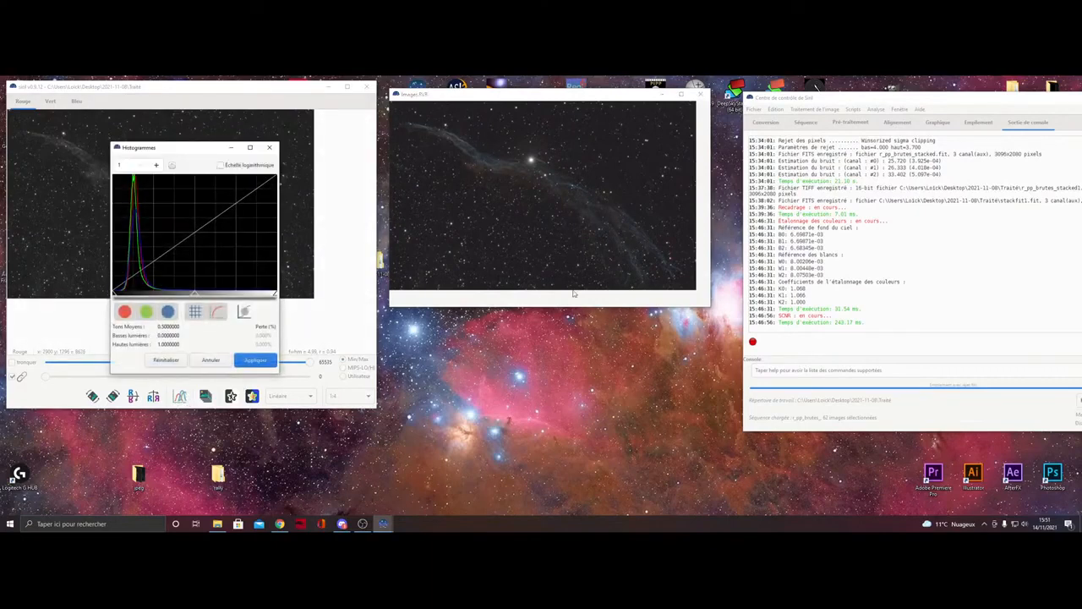
left_click_drag(273, 293, 860, 292)
left_click_drag(370, 150, 534, 271)
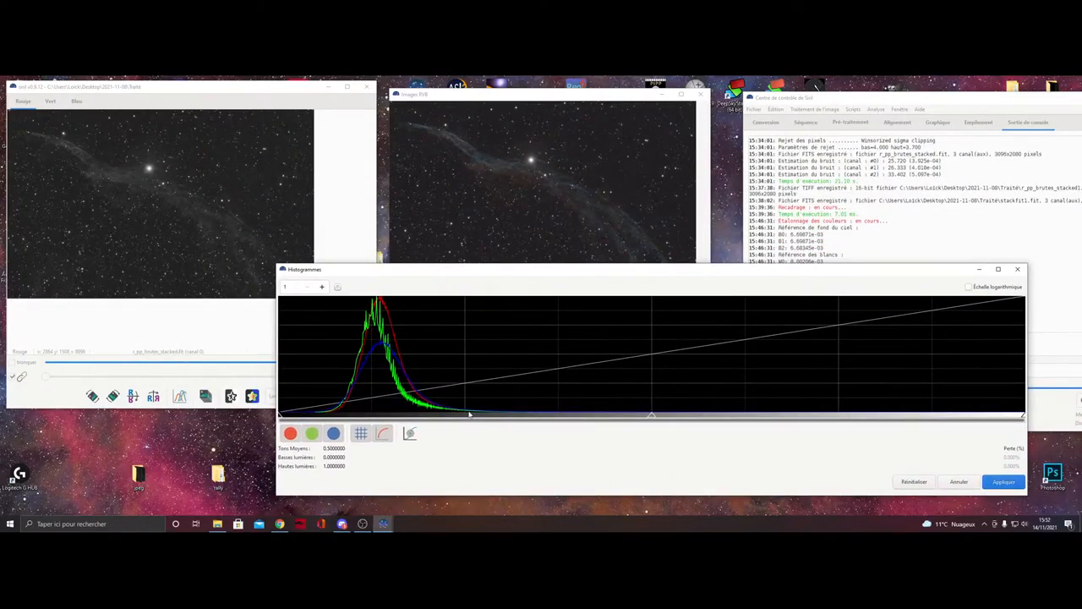
mouse_move(563, 273)
left_mouse_down()
mouse_move(581, 297)
mouse_move(570, 278)
left_mouse_up()
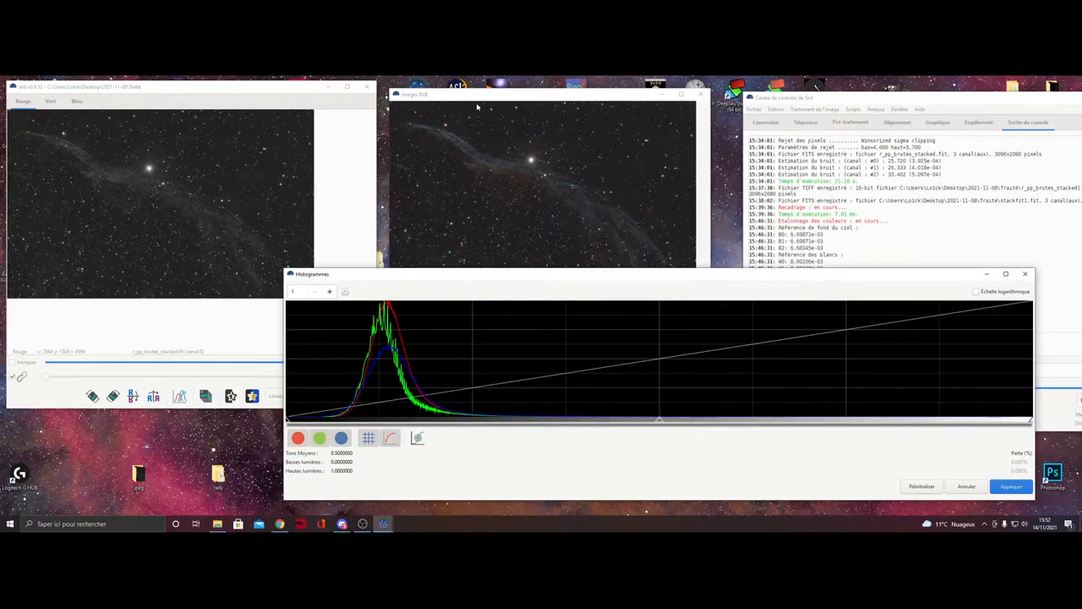
left_click_drag(479, 97, 103, 93)
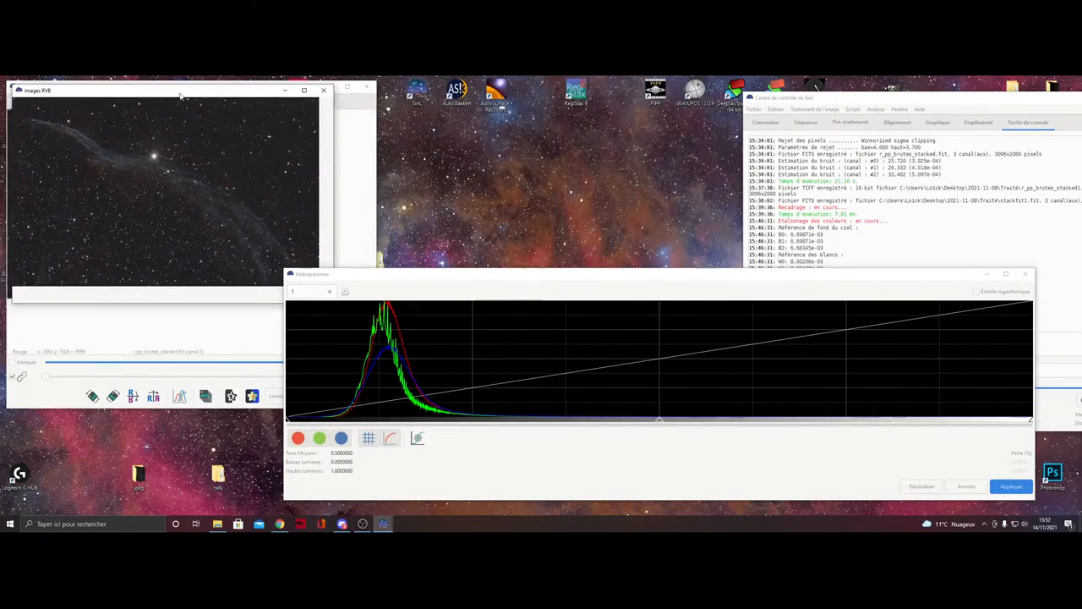
left_click_drag(180, 93, 184, 89)
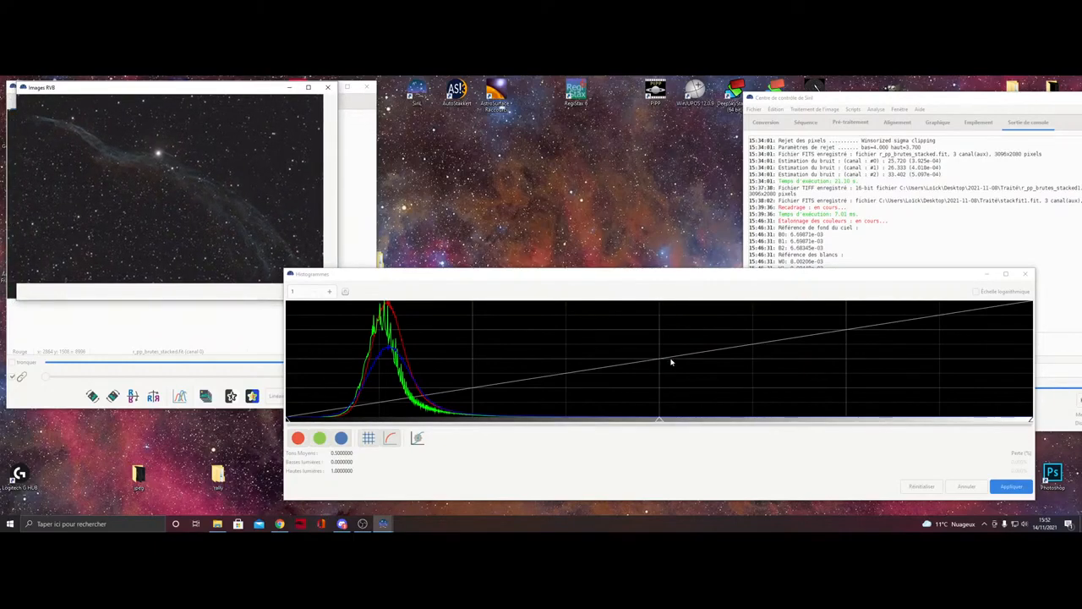
left_click(1025, 274)
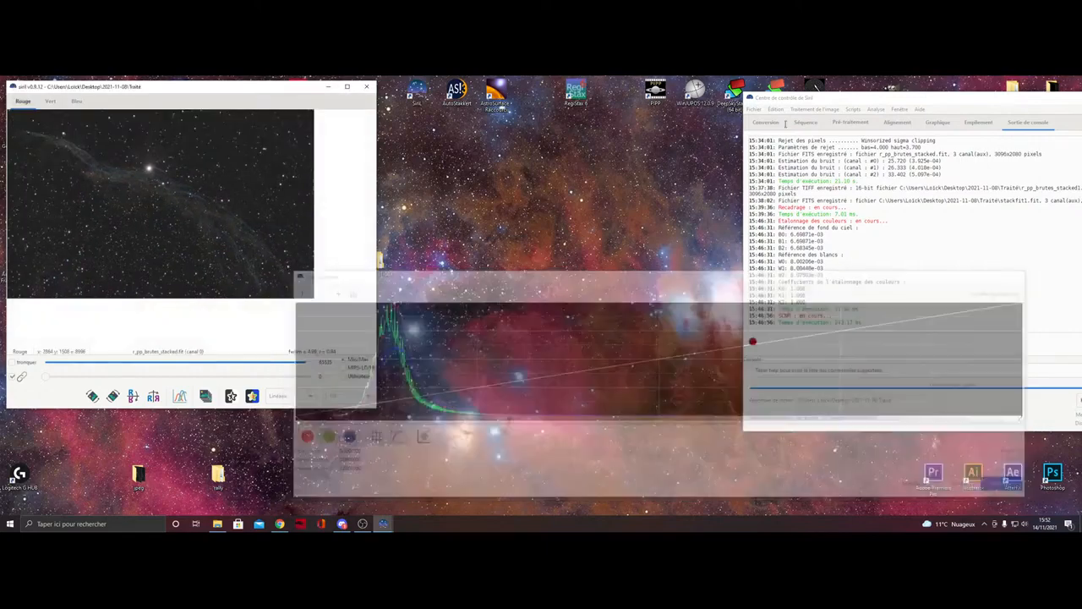
- Start saving the stretched image and replace the proposed file name with stackAVHISTO
left_click(753, 109)
left_click(774, 129)
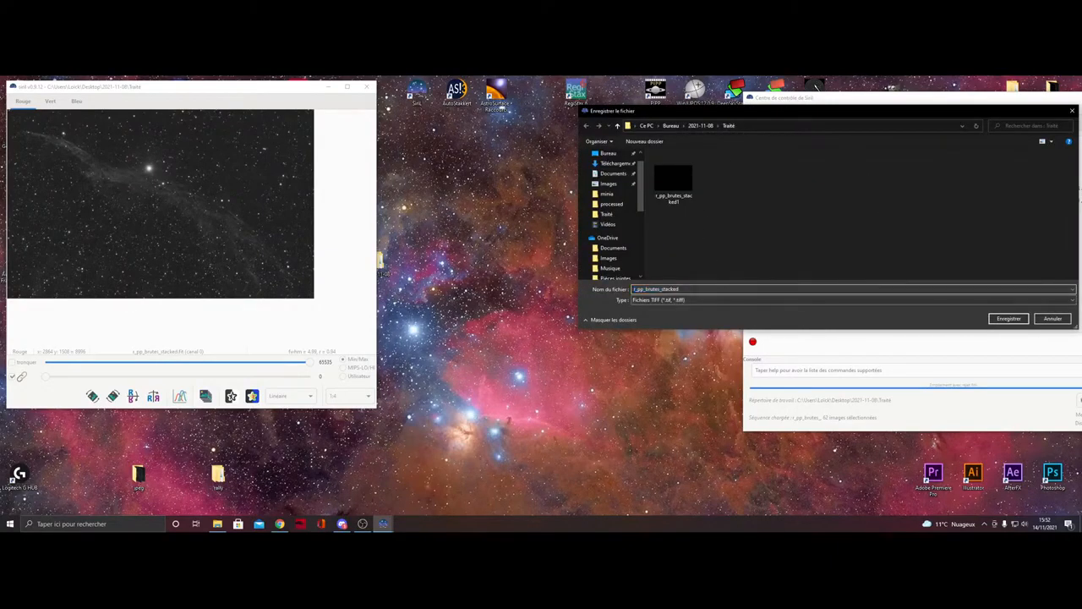
key("BackSpace")
key("BackSpace")
key("BackSpace")
key("BackSpace")
key("BackSpace")
key("BackSpace")
key("BackSpace")
key("BackSpace")
key("BackSpace")
key("BackSpace")
key("BackSpace")
key("BackSpace")
key("BackSpace")
key("BackSpace")
key("BackSpace")
key("BackSpace")
key("BackSpace")
key("BackSpace")
key("BackSpace")
type("stack")
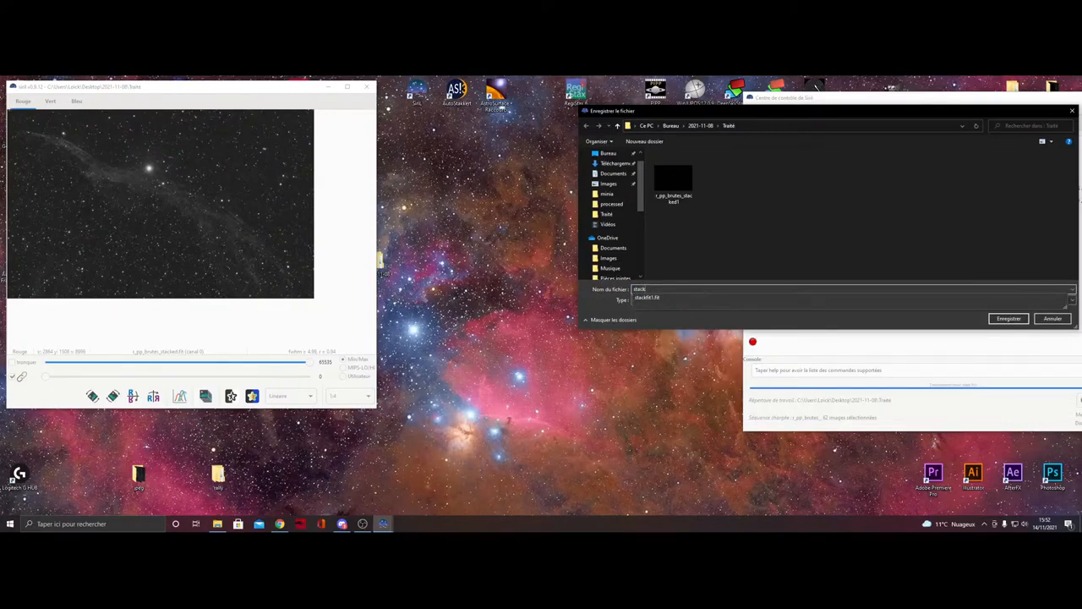
type("Al")
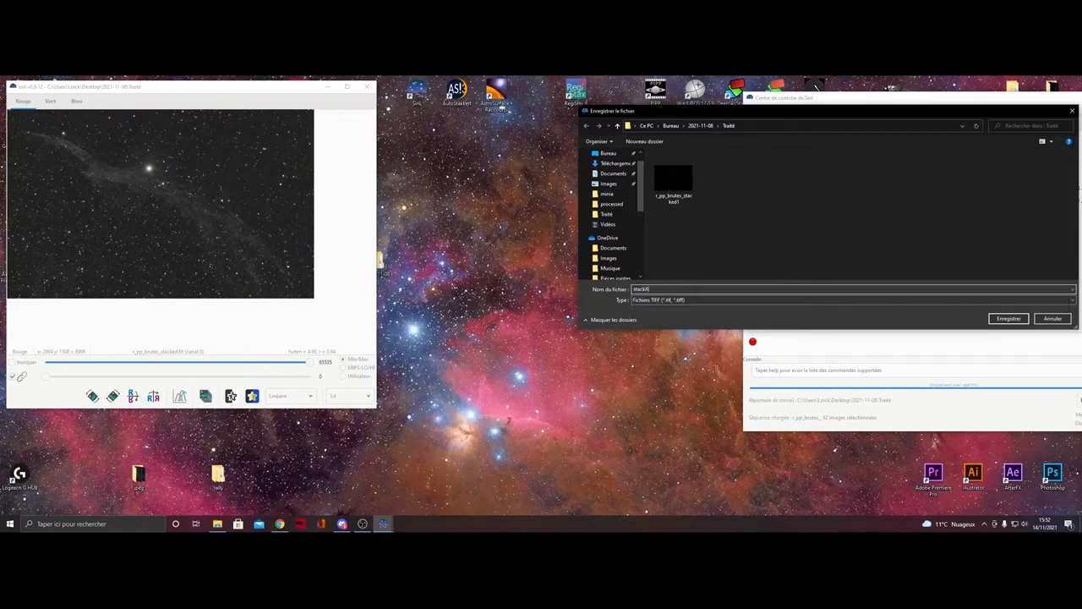
type("HISTO")
- Save the file as an uncompressed 16-bit unsigned TIFF
left_click(901, 301)
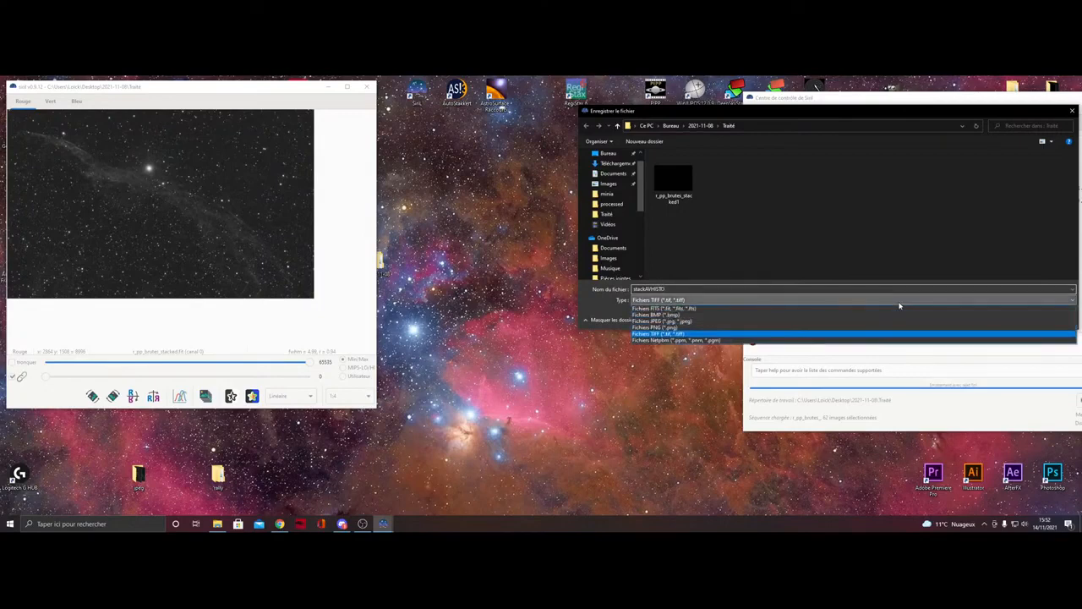
left_click(665, 334)
left_click(1002, 317)
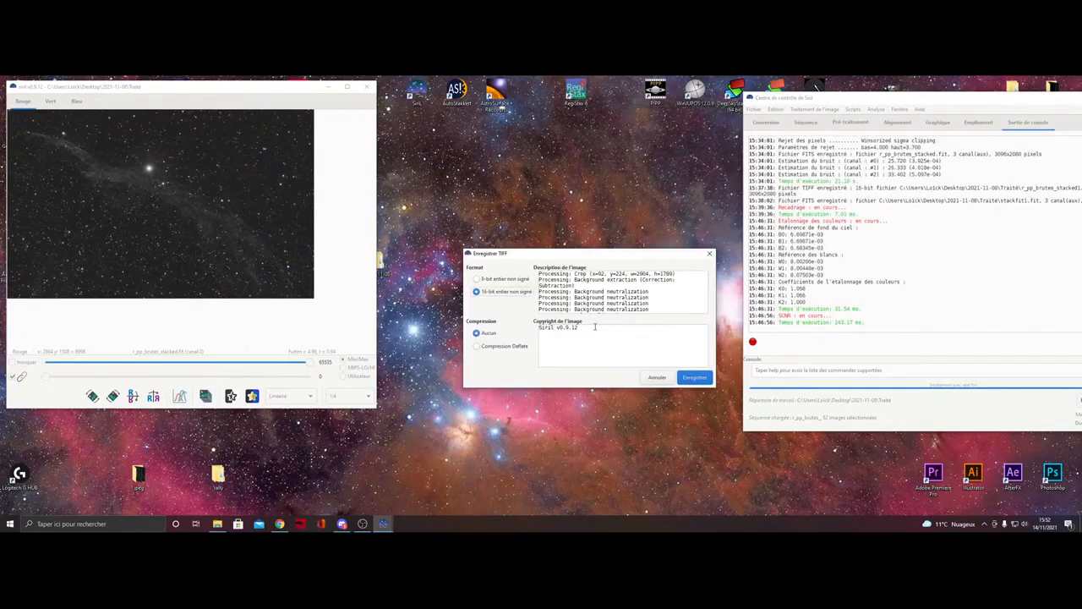
left_click(694, 383)
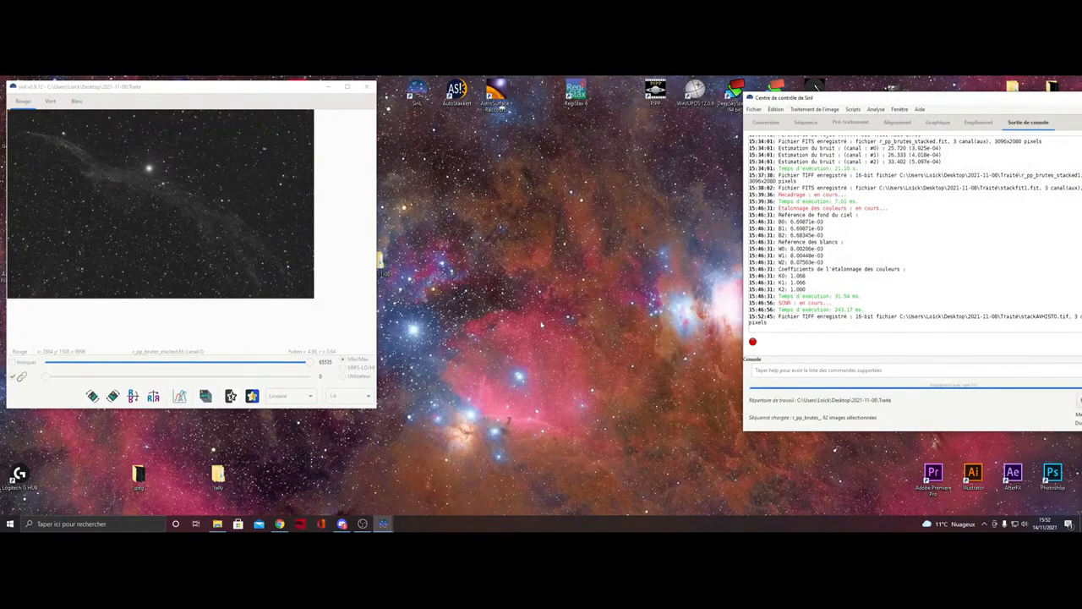
- Arrange the channel and RGB image windows side by side and open the histogram tool beneath them
left_click_drag(222, 92, 635, 99)
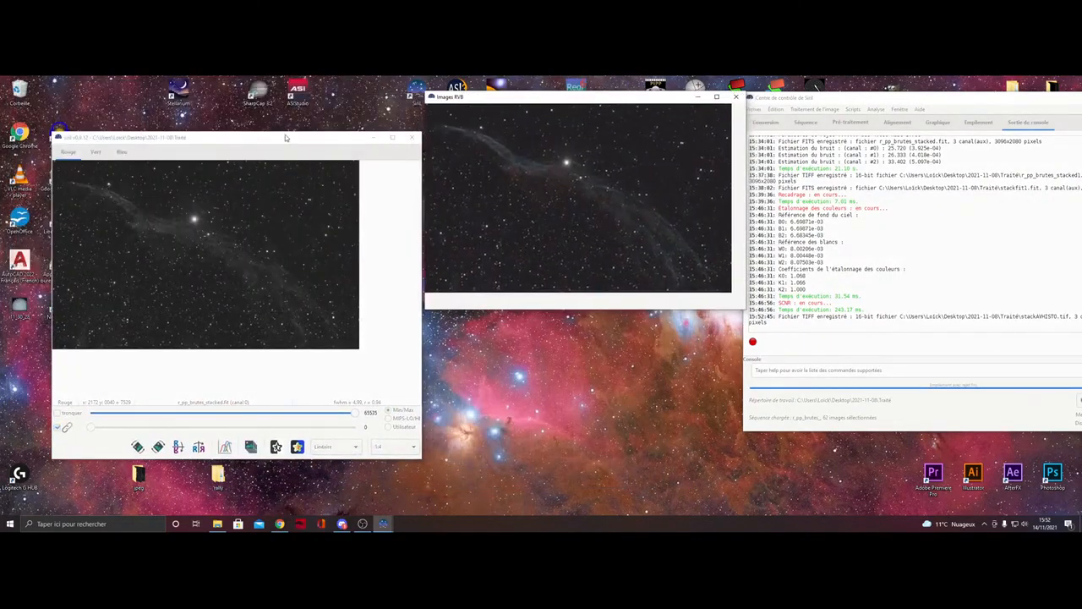
left_click_drag(284, 137, 239, 85)
left_click_drag(515, 99, 465, 92)
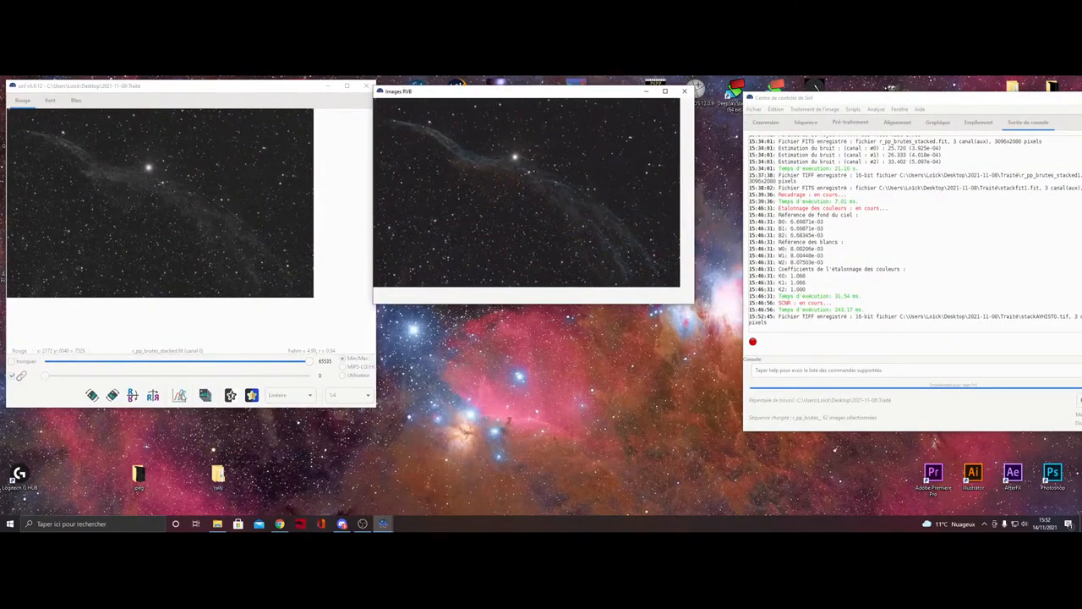
left_click(180, 395)
left_click_drag(523, 152, 718, 295)
- Try a histogram stretch with midtones of about 0.32 and shadows of up to about 0.056, and reset the histogram
left_click_drag(575, 435, 568, 436)
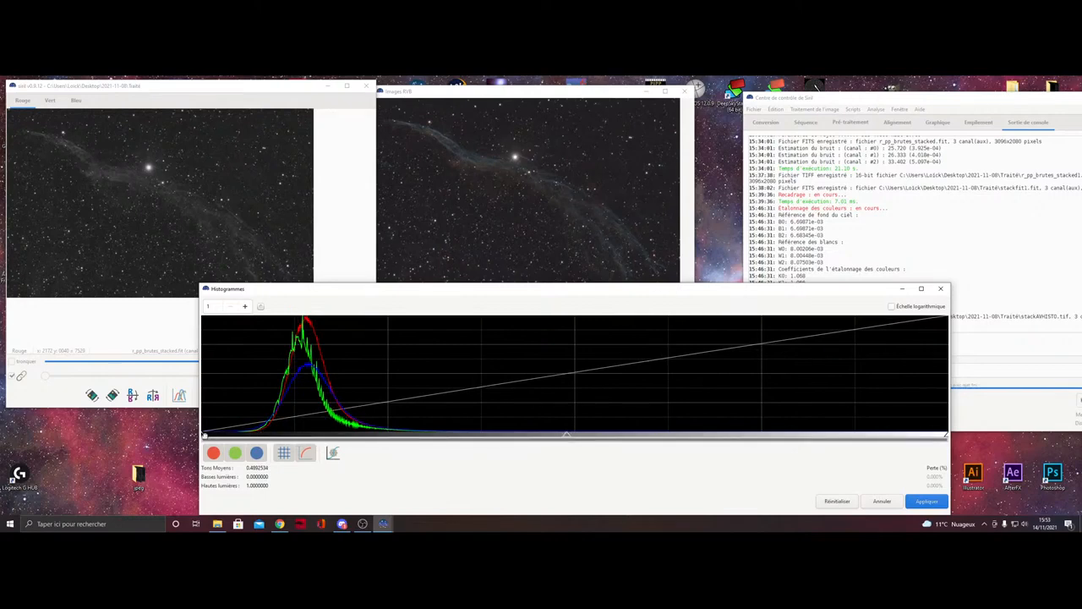
mouse_move(203, 435)
left_mouse_down()
mouse_move(221, 434)
mouse_move(203, 433)
left_mouse_up()
left_click_drag(569, 435, 442, 435)
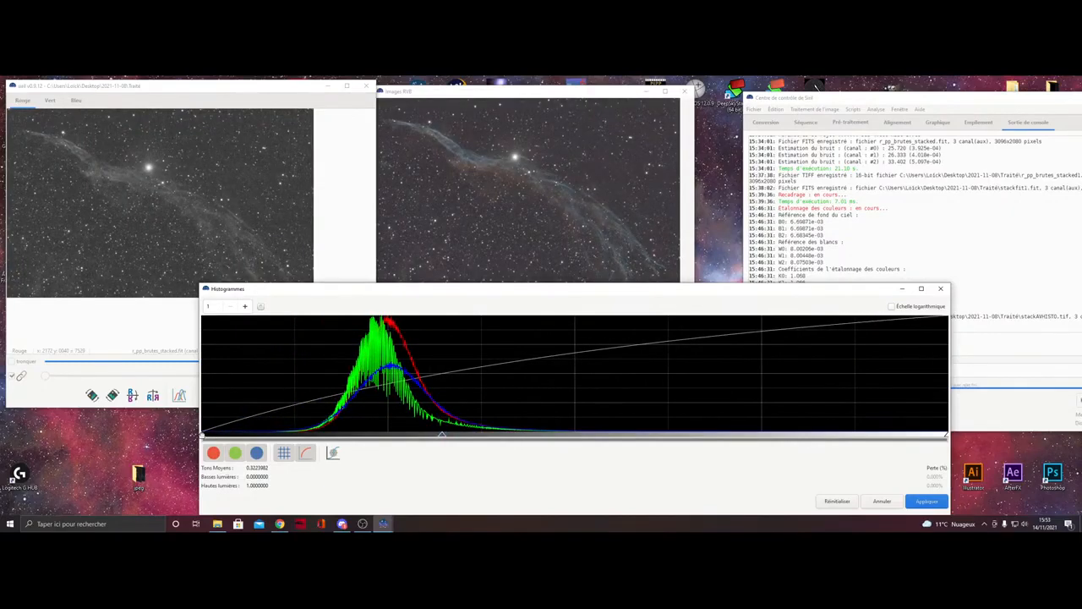
left_click_drag(203, 434, 243, 435)
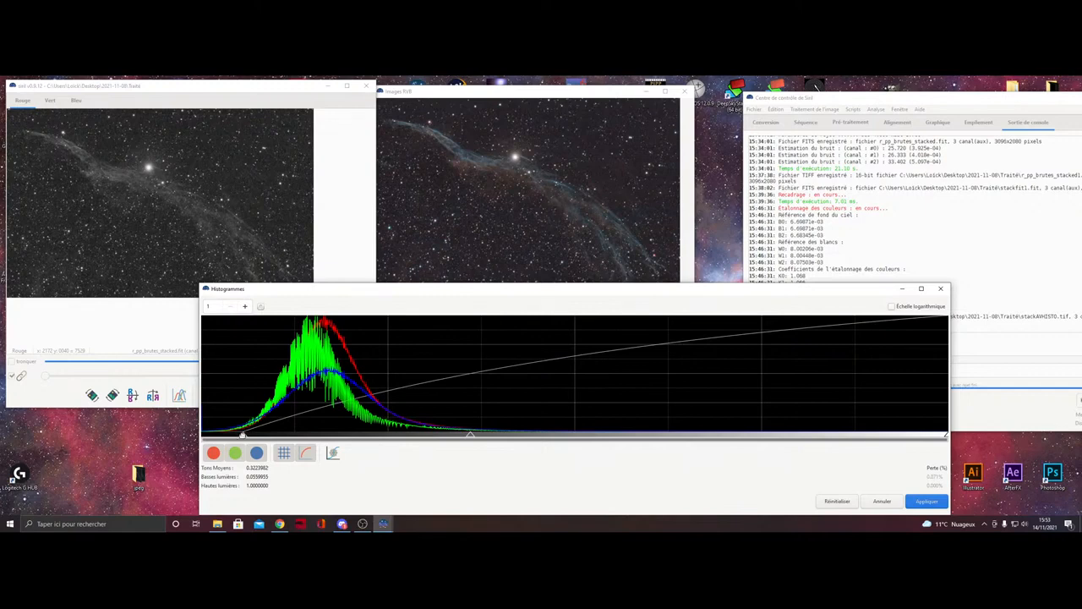
left_click_drag(242, 435, 203, 435)
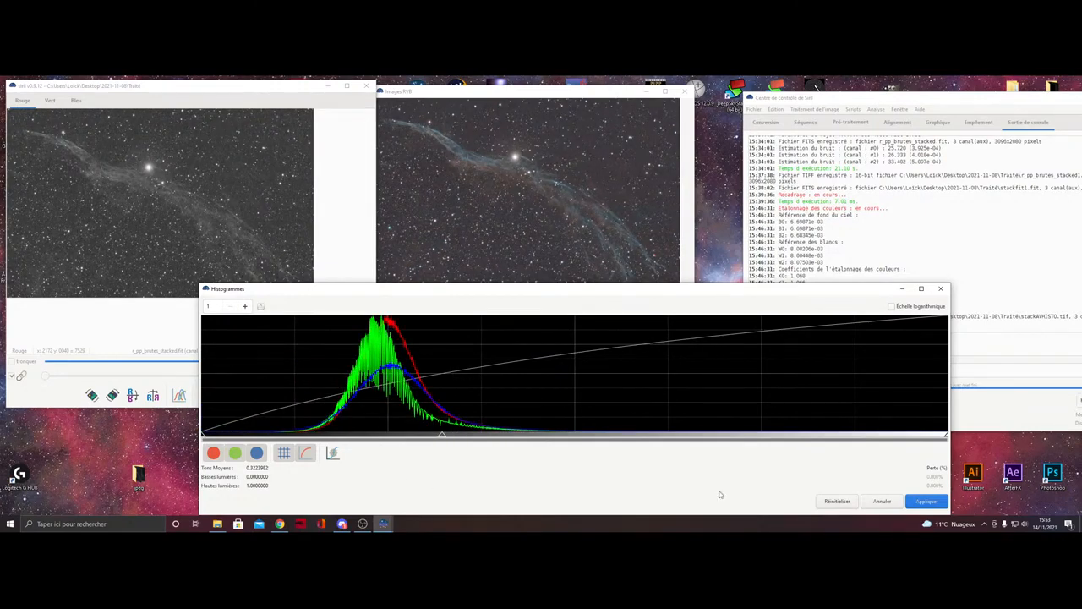
left_click(836, 501)
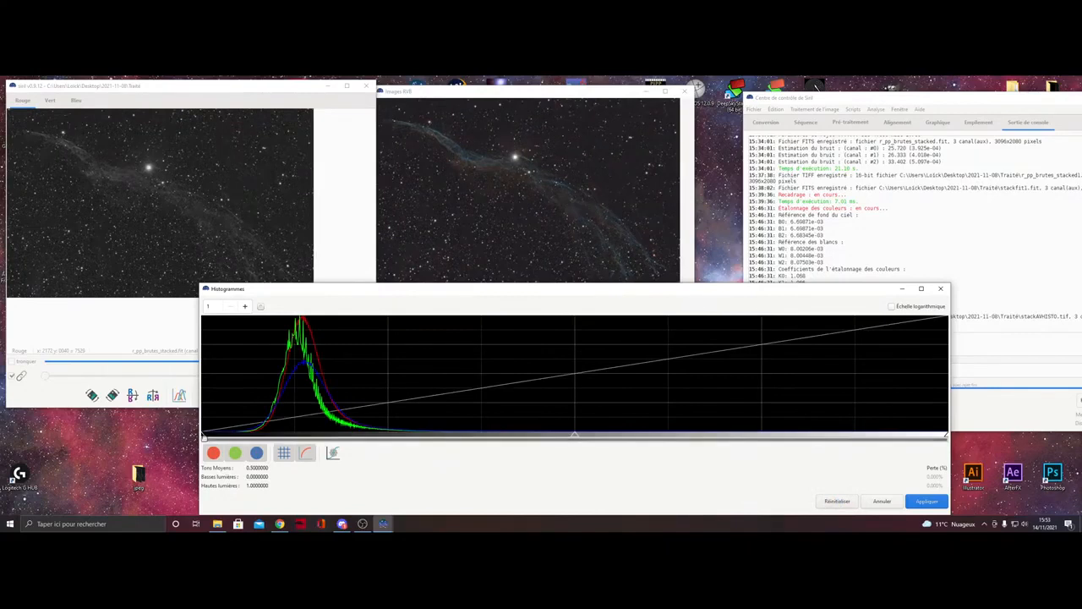
- Try a histogram stretch with shadows of about 0.038 and midtones between about 0.27 and 0.47, and reset the histogram
left_click_drag(203, 435, 229, 436)
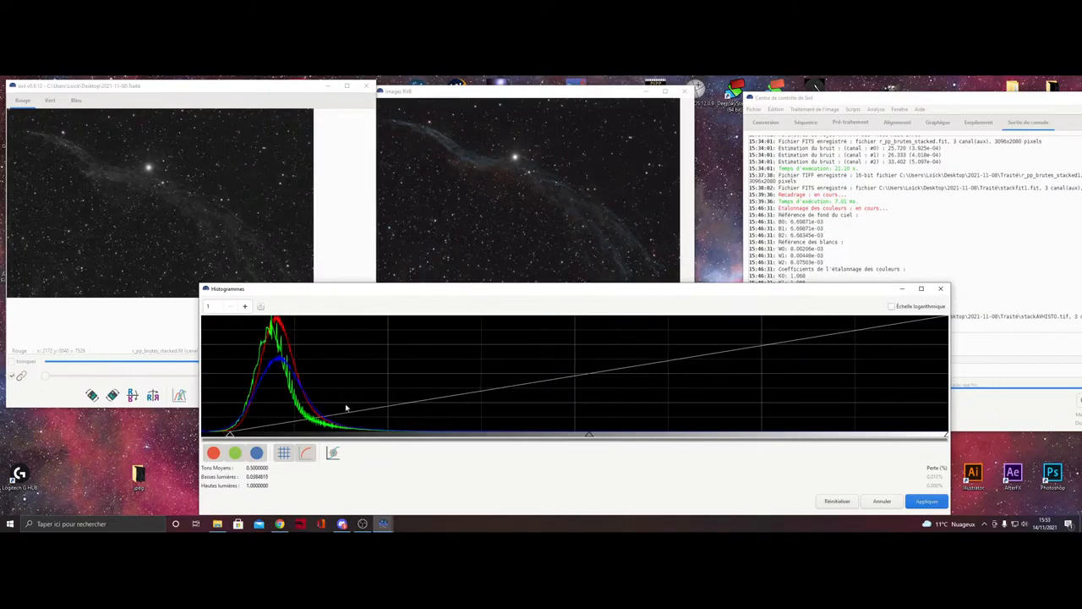
left_click_drag(590, 435, 562, 434)
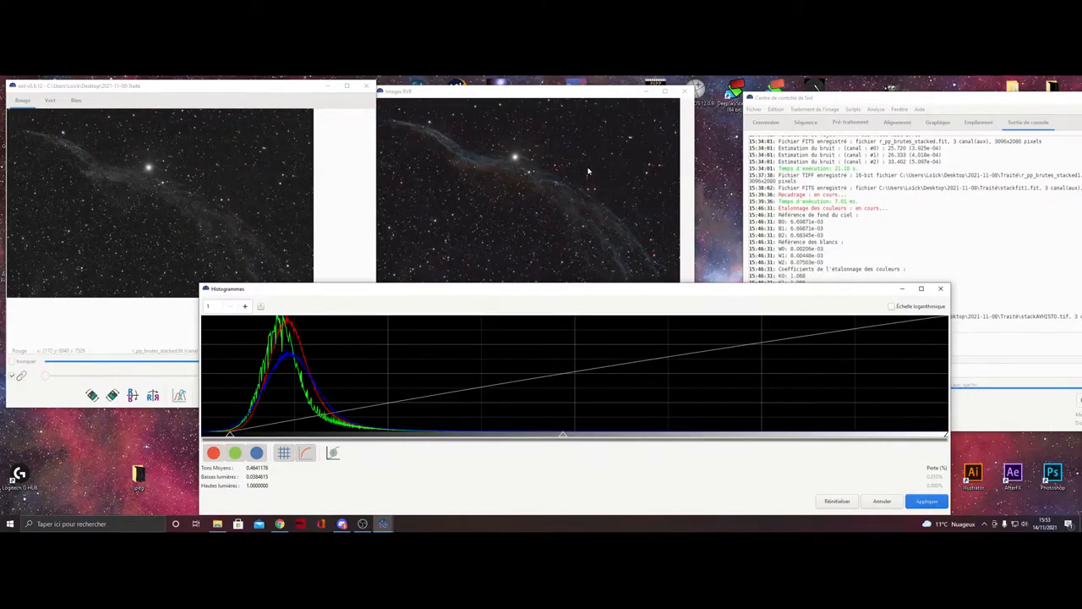
left_click_drag(558, 431, 556, 435)
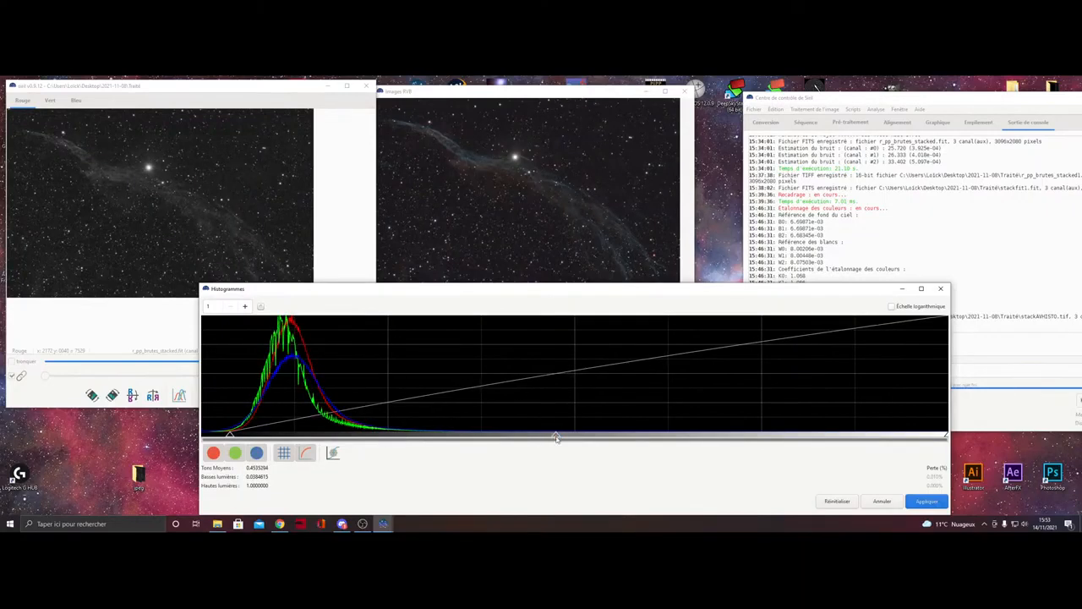
left_click_drag(557, 438, 421, 434)
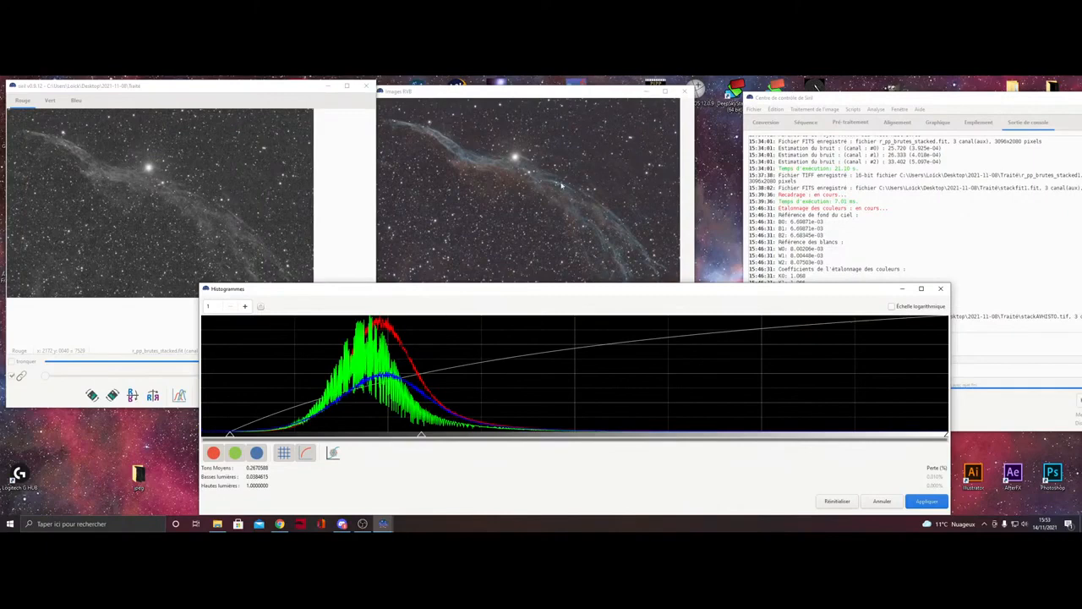
left_click_drag(419, 434, 546, 433)
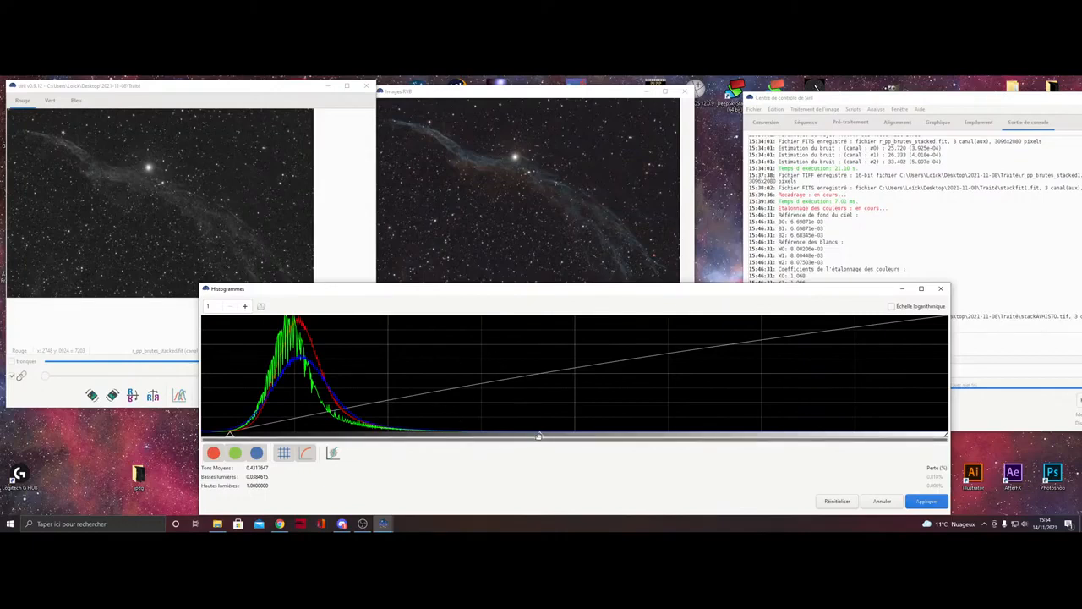
left_click_drag(538, 435, 565, 436)
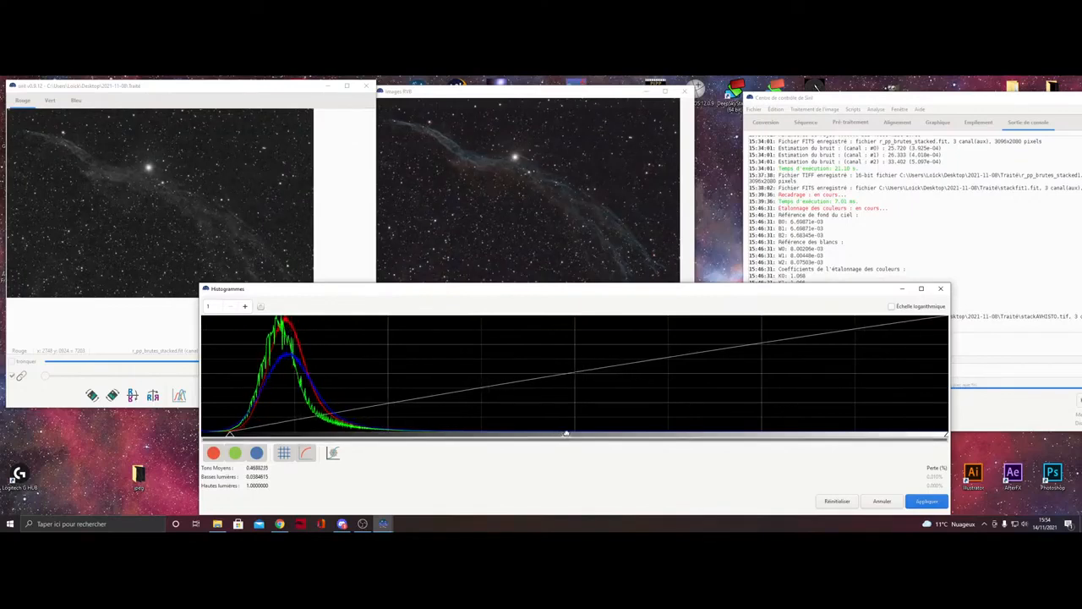
left_click(837, 502)
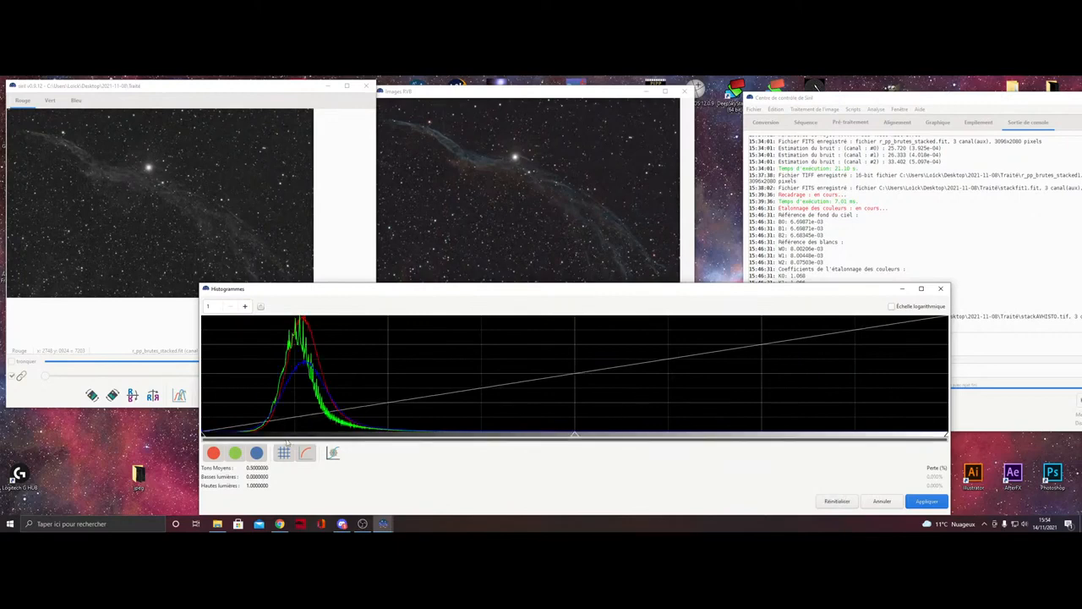
- Raise the histogram's shadows to about 0.037, apply the transformation and close the histogram tool
left_click_drag(203, 435, 228, 435)
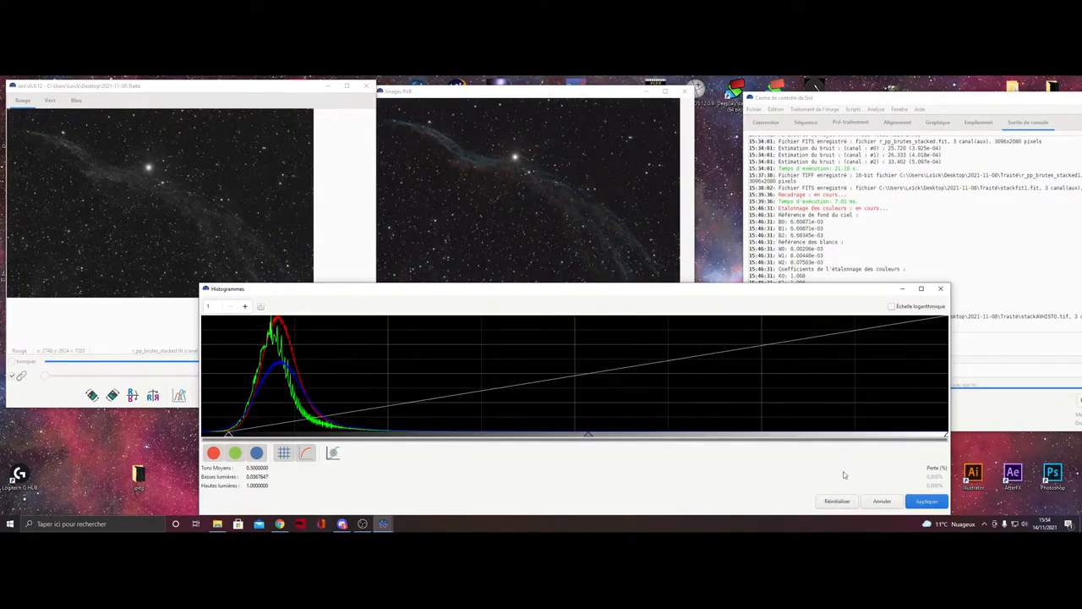
left_click(928, 501)
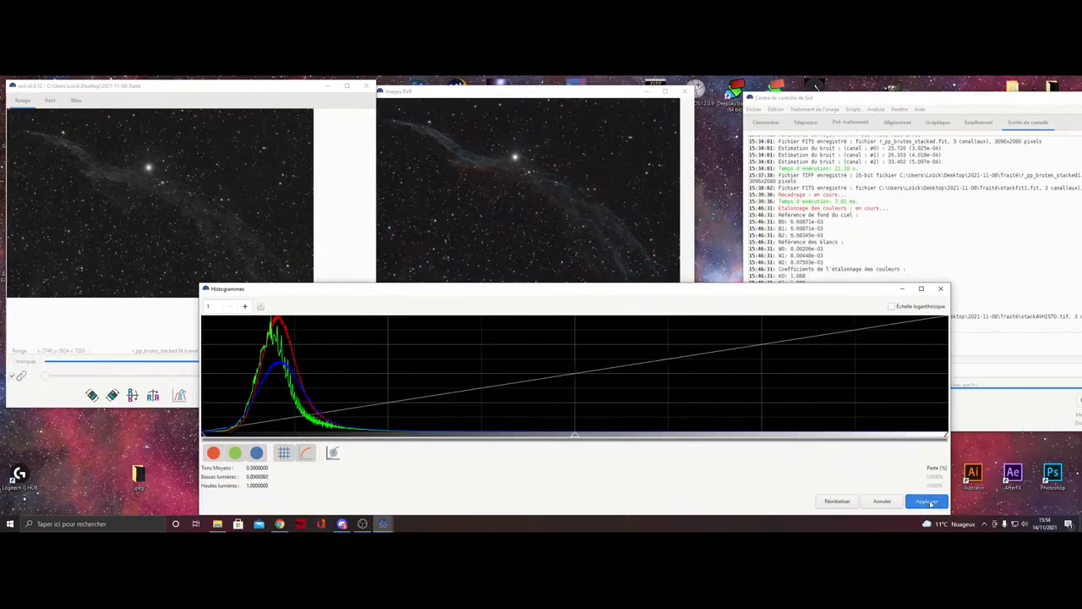
left_click(942, 290)
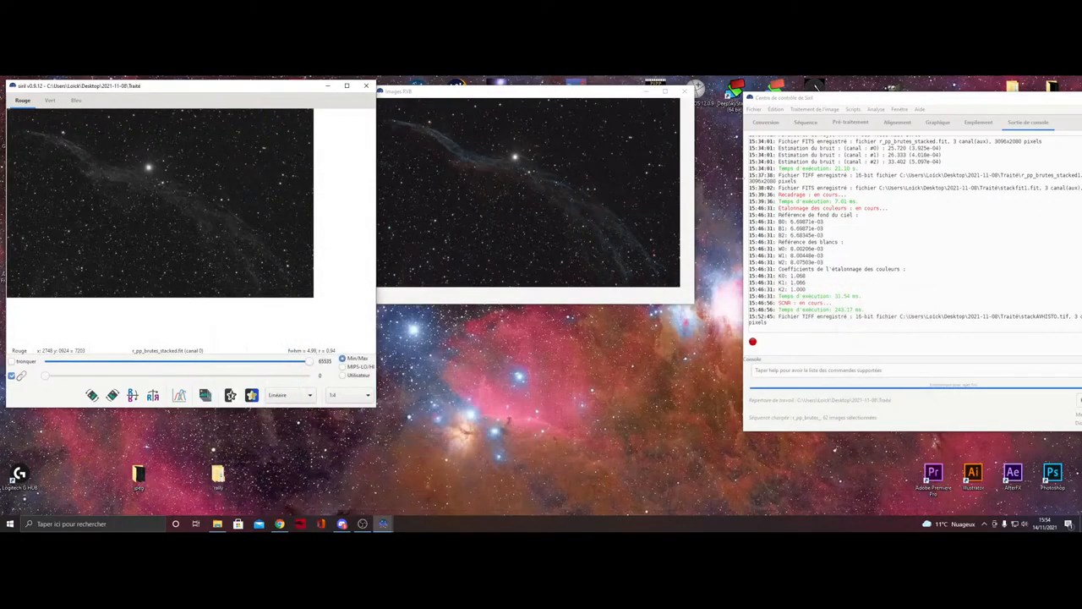
- Save the image as an uncompressed 16-bit unsigned TIFF named sth1
left_click(755, 109)
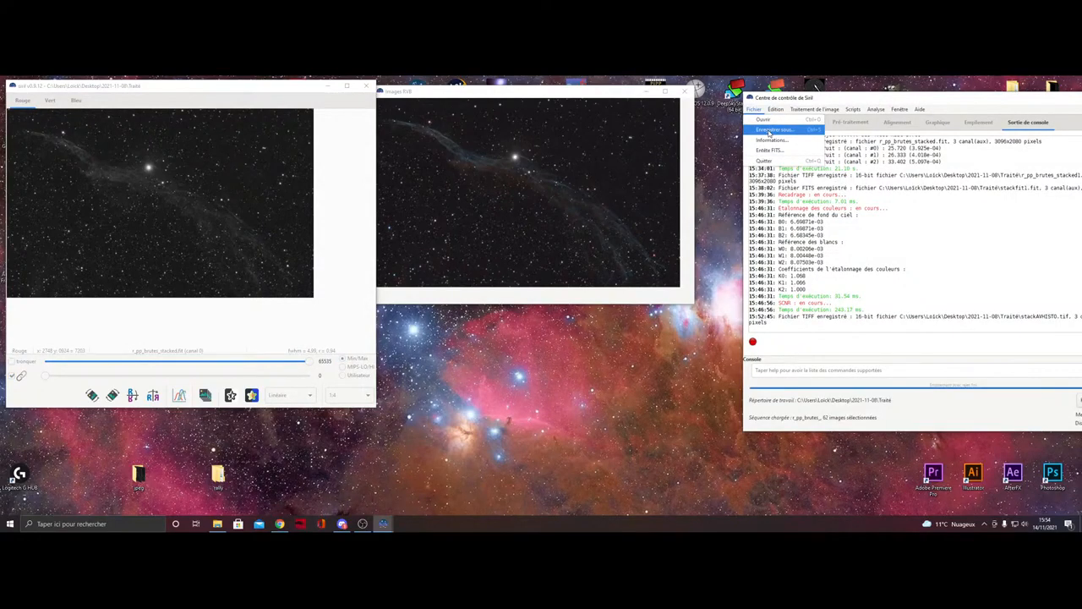
left_click(768, 132)
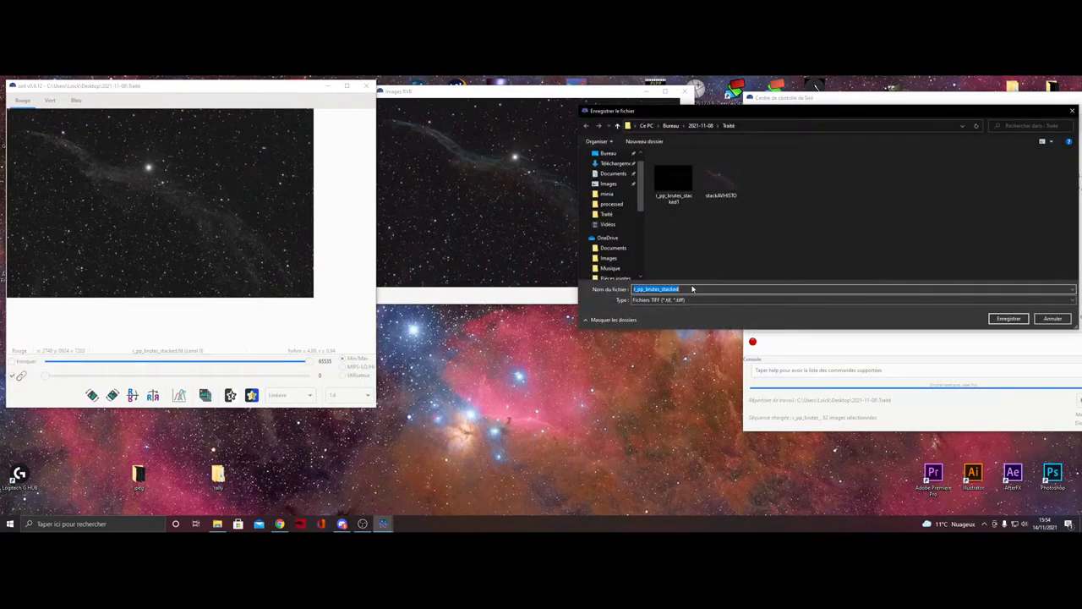
type("st")
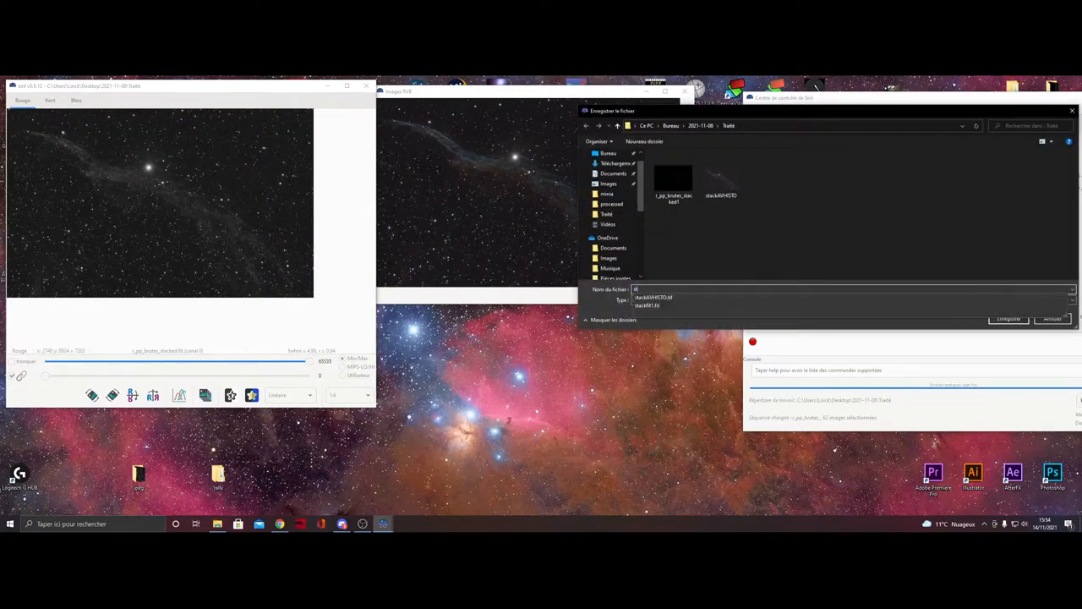
type("h1")
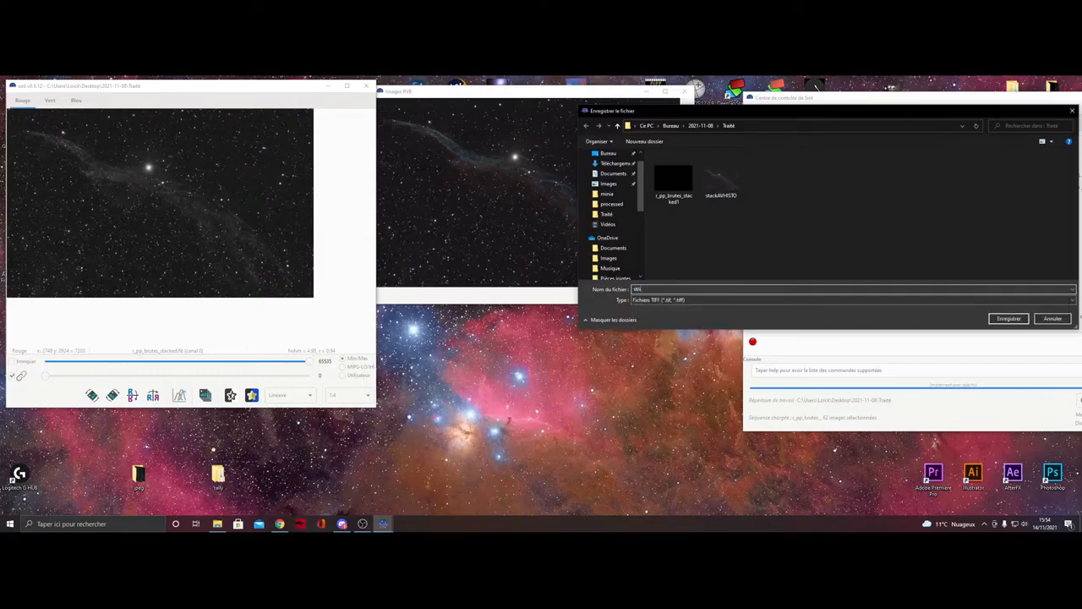
left_click(1008, 319)
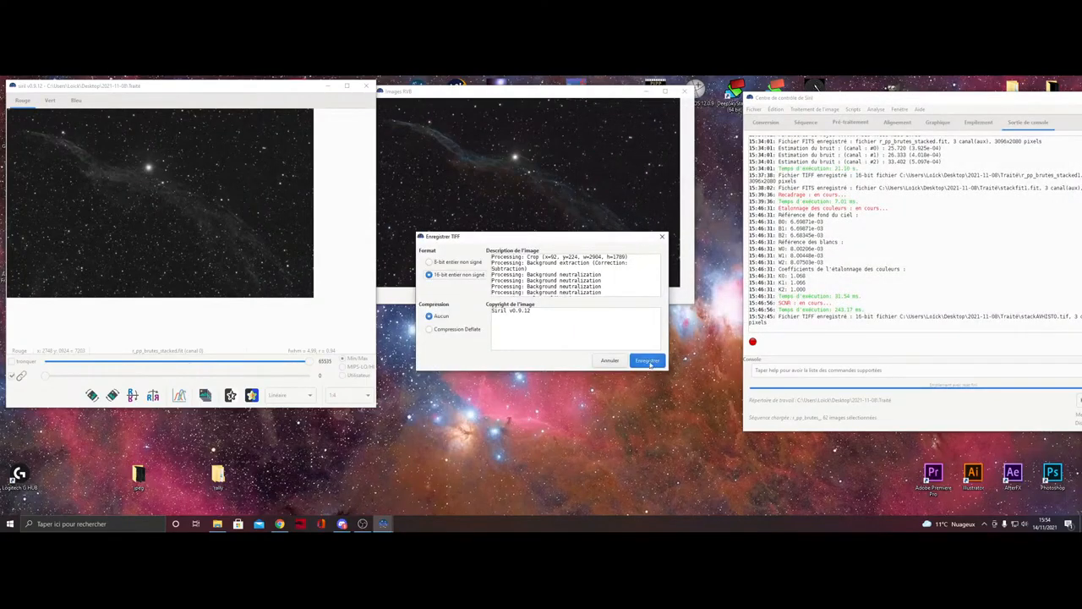
left_click(649, 361)
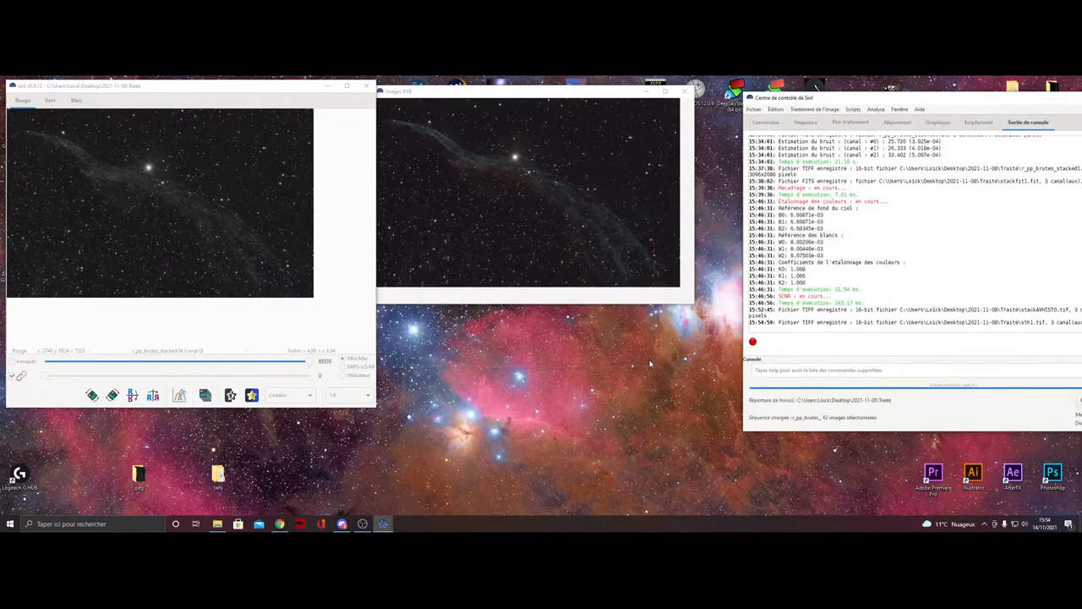
- Open the colour saturation tool, slightly widen the RGB image window and look through the available hues, leaving Global selected
left_click(803, 113)
left_click(826, 150)
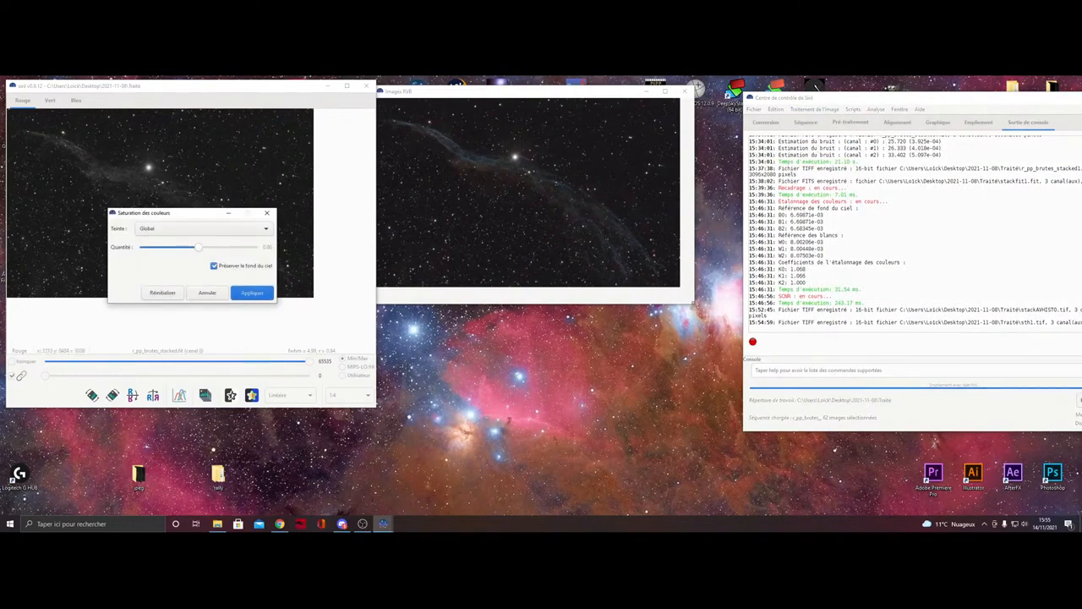
left_click_drag(696, 305, 703, 305)
left_click_drag(178, 212, 179, 156)
left_click(192, 174)
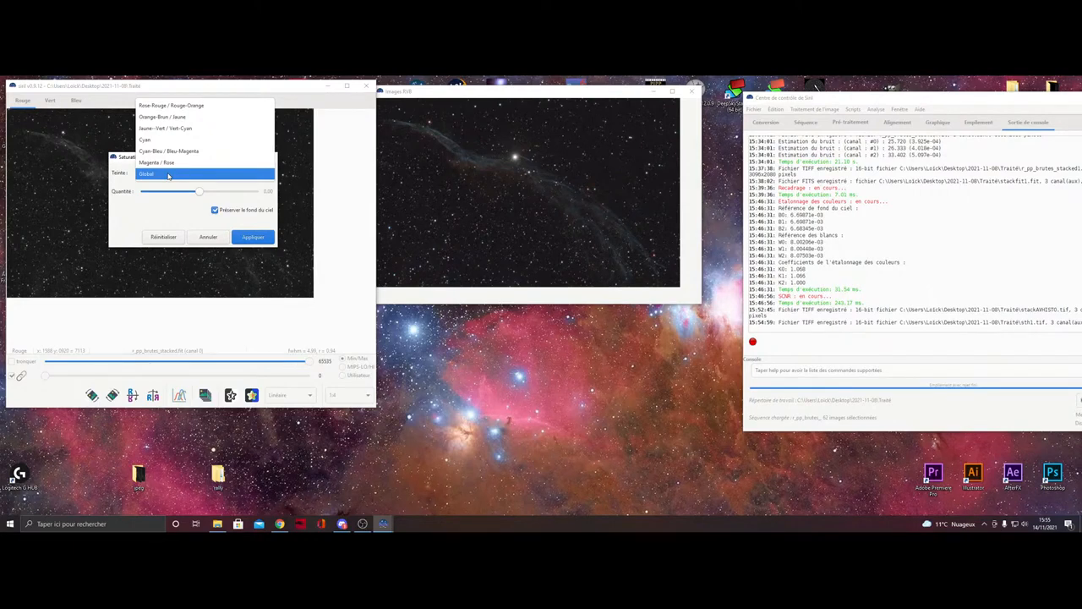
left_click(169, 175)
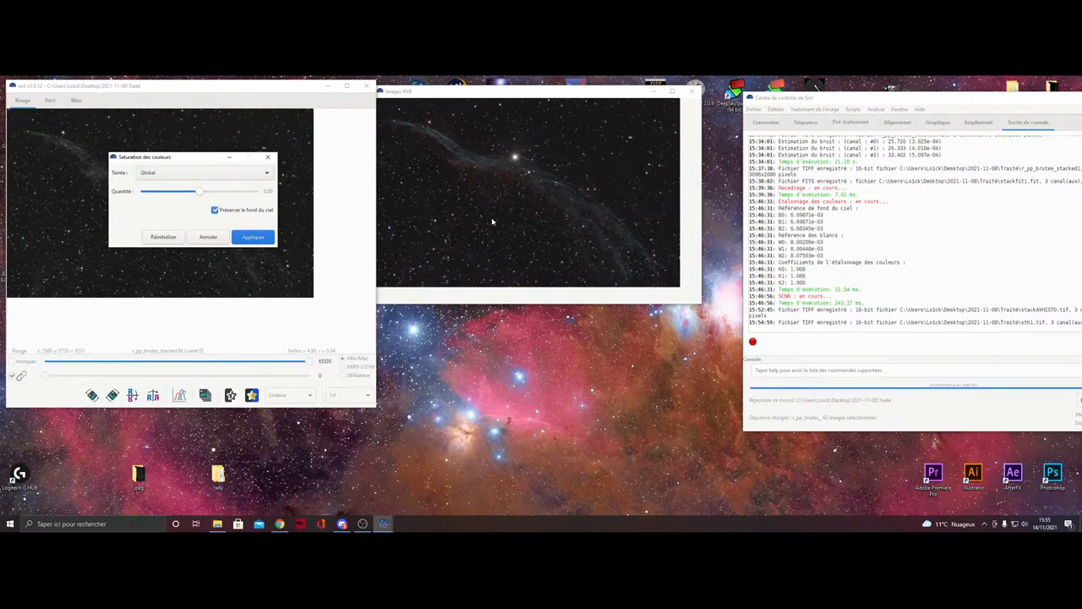
left_click(143, 173)
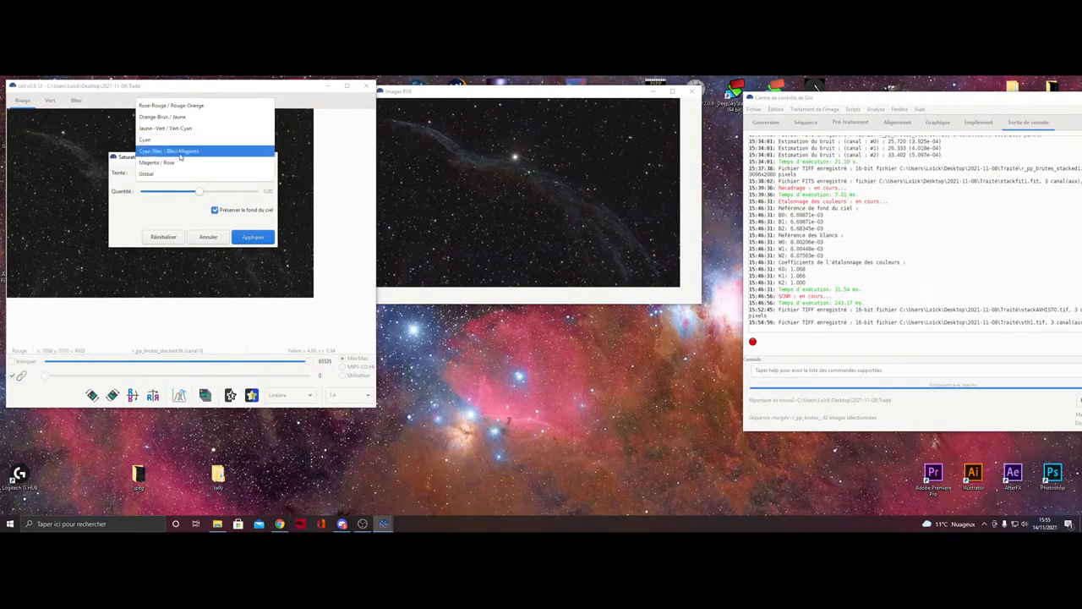
left_click(247, 198)
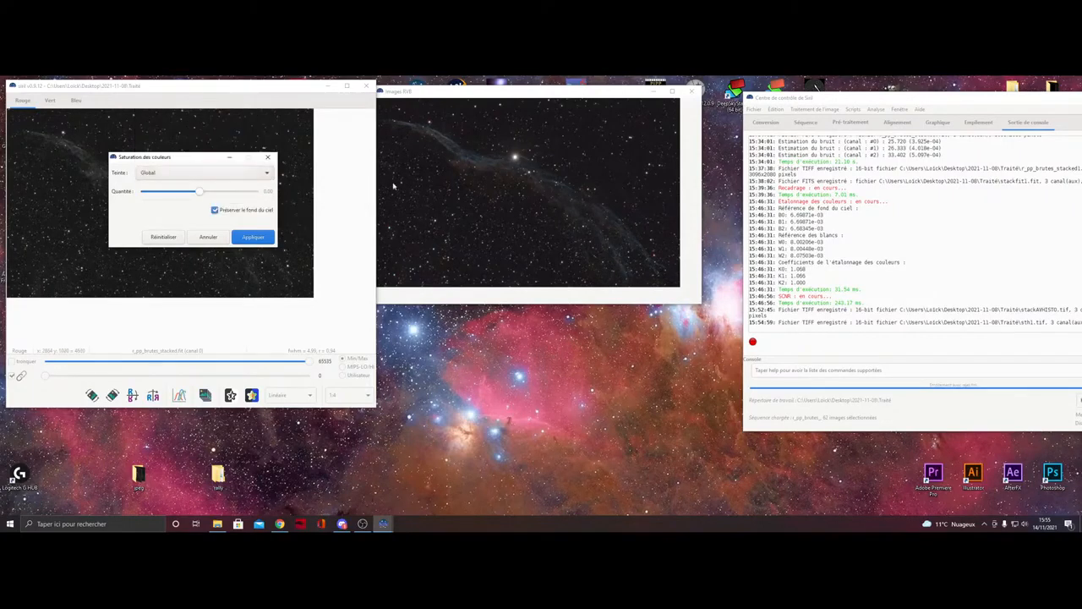
- Select the Cyan-Bleu / Bleu-Magenta hue, try a saturation amount of 1.00 and reset the amount
left_click(184, 173)
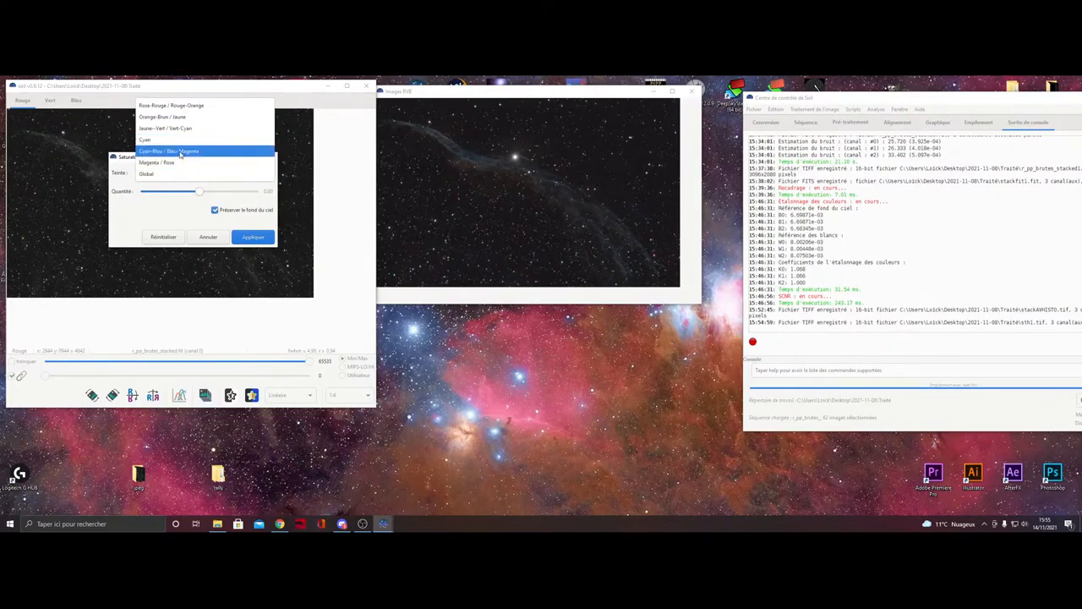
left_click(180, 154)
scroll(225, 196, "up", 2)
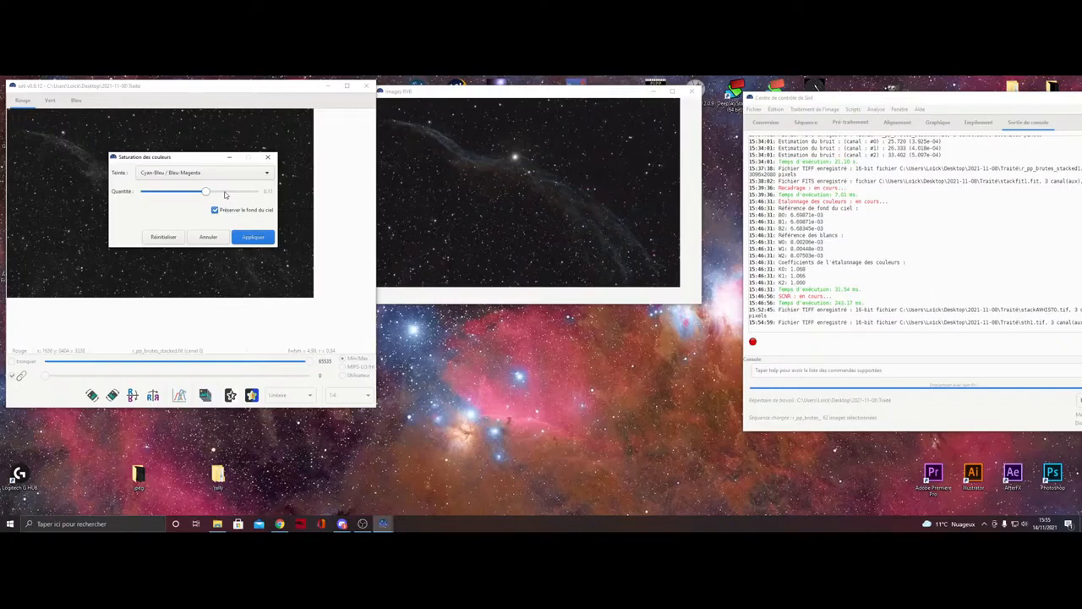
left_click_drag(225, 195, 272, 193)
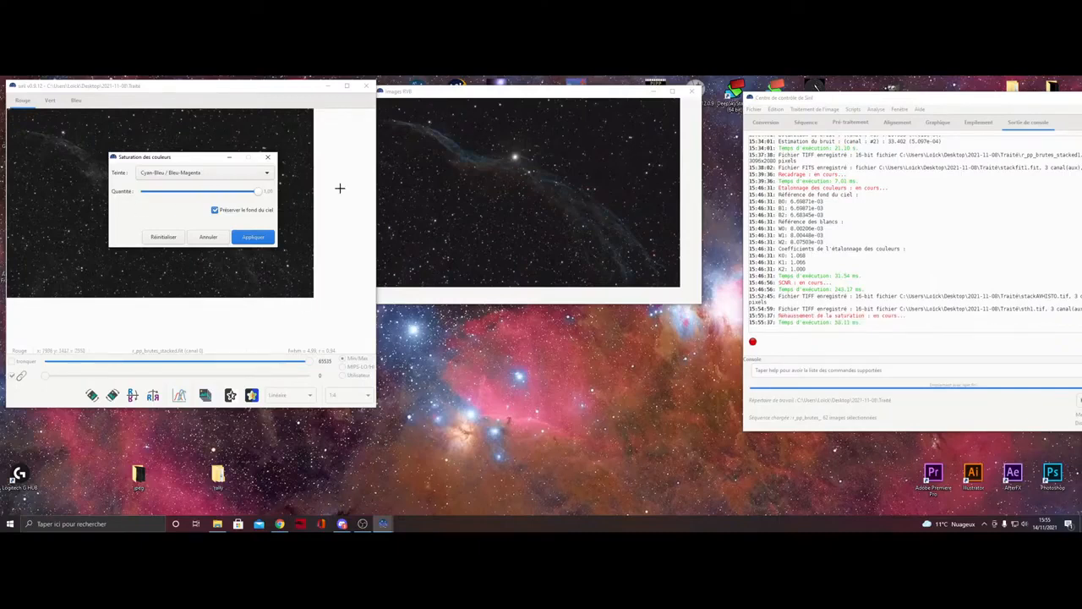
left_click(163, 237)
- Move the saturation dialog clear of the nebula, set the Cyan-Bleu / Bleu-Magenta amount to about 0.31 and apply it
left_click_drag(193, 158, 223, 274)
left_click_drag(228, 312, 254, 311)
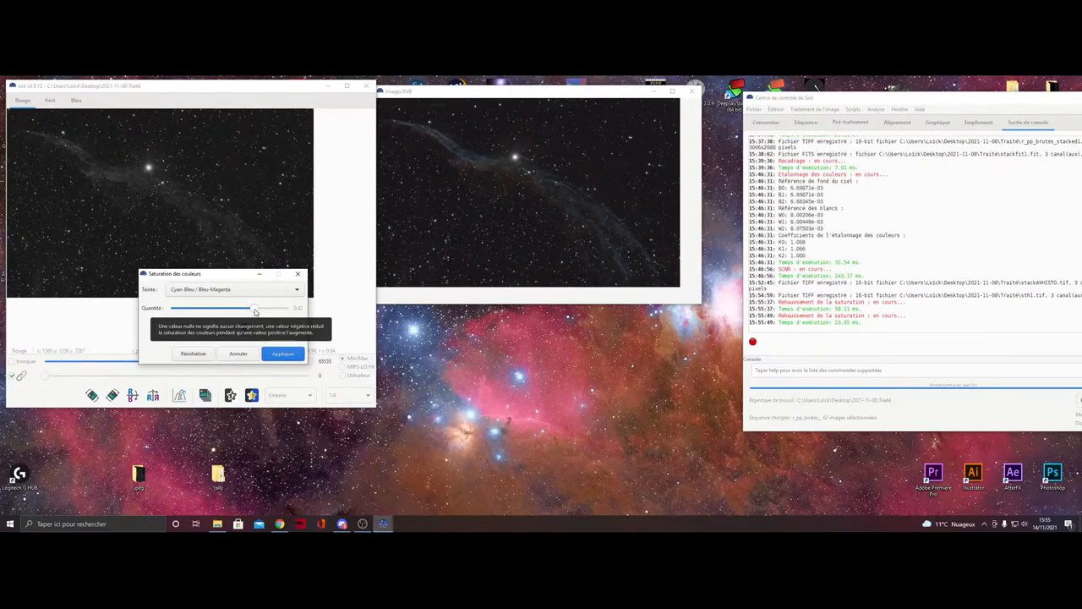
left_click_drag(256, 311, 250, 311)
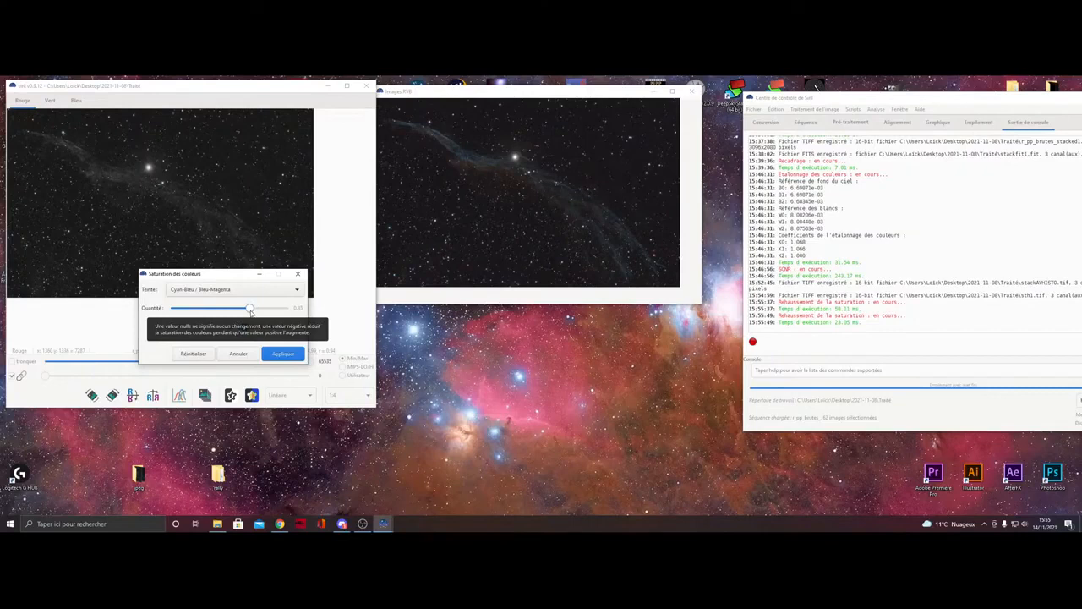
left_click_drag(251, 312, 247, 310)
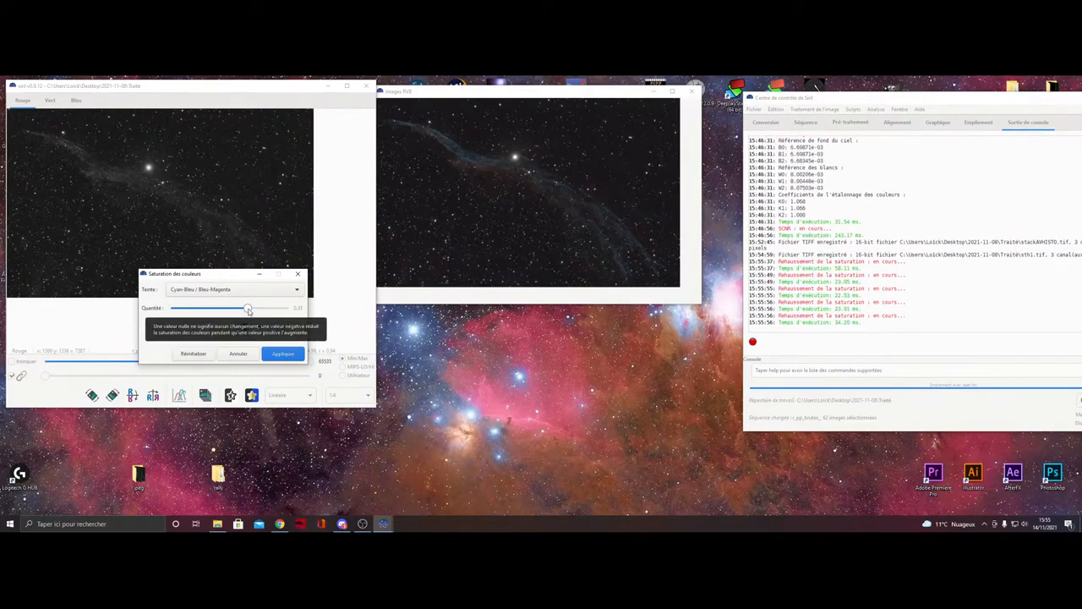
left_click(281, 354)
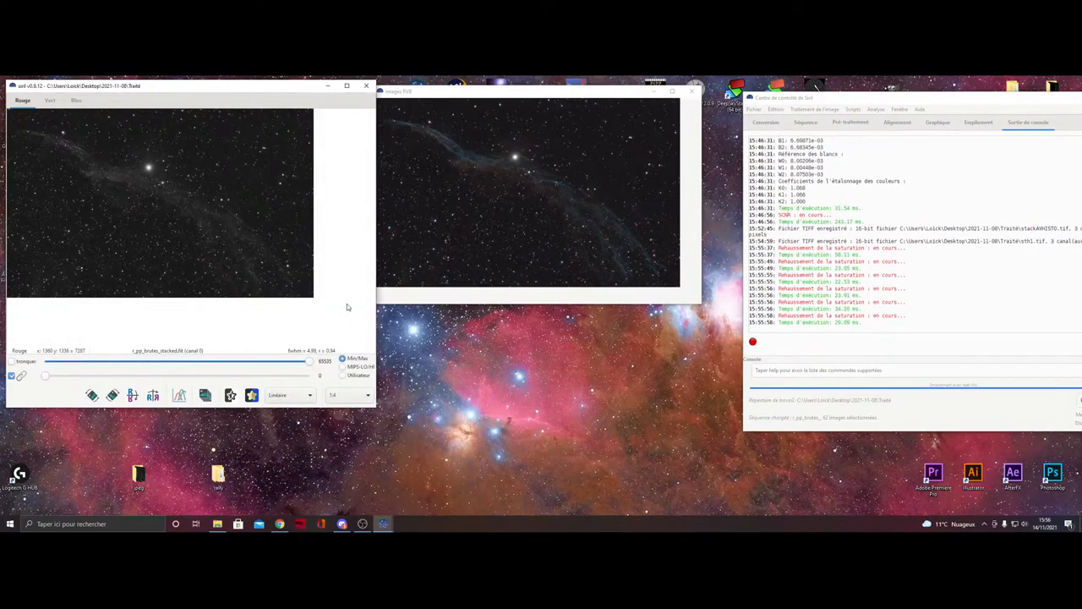
- Boost the saturation of the Orange-Brun / Jaune hue with an amount of up to about 0.67 and apply it
left_click(814, 109)
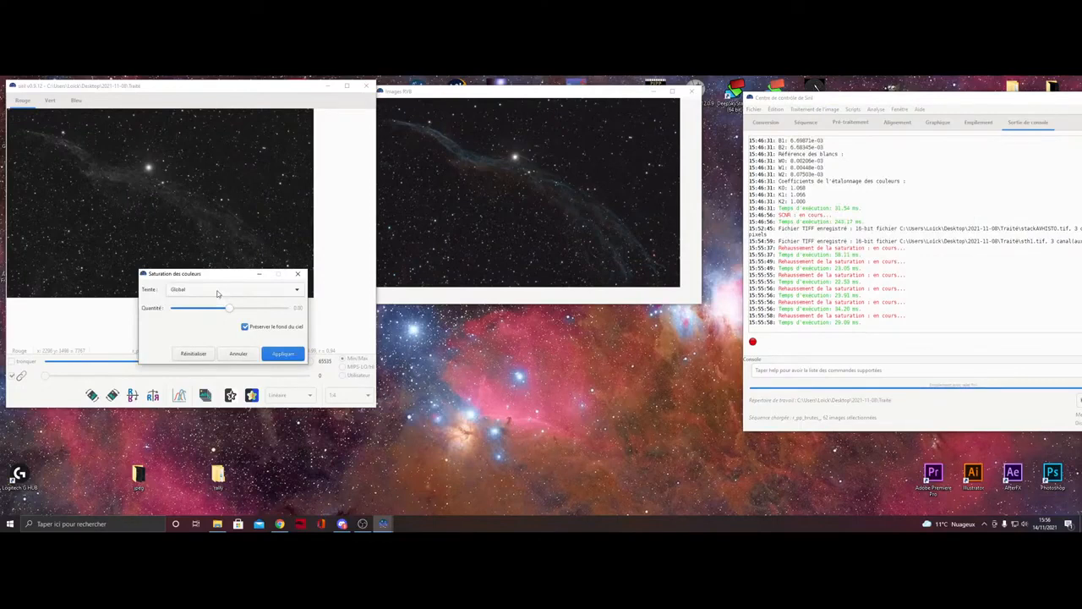
left_click(218, 290)
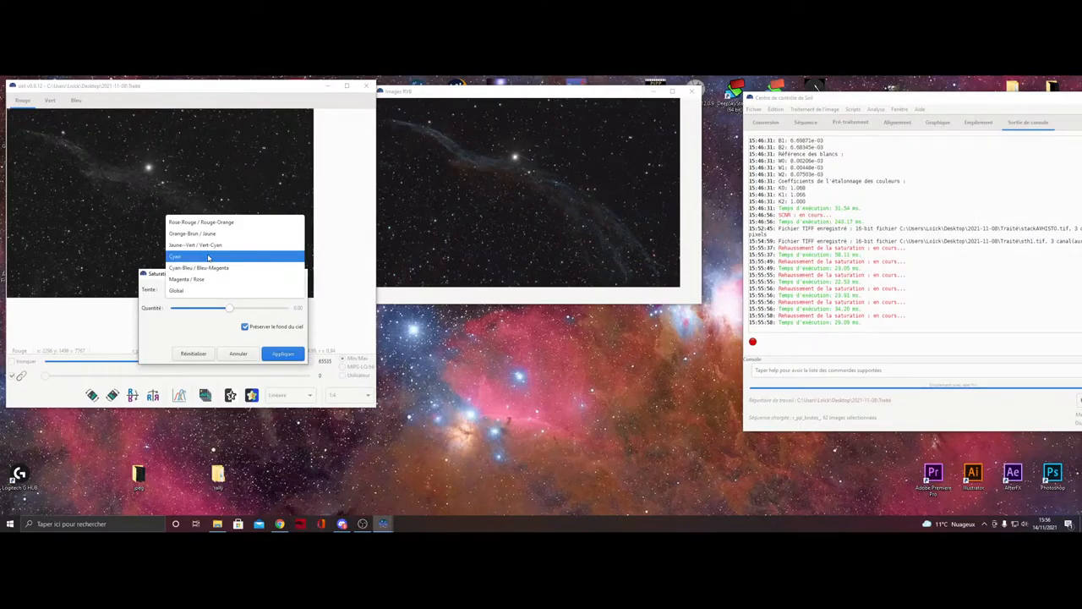
left_click(198, 233)
left_click_drag(231, 306, 263, 311)
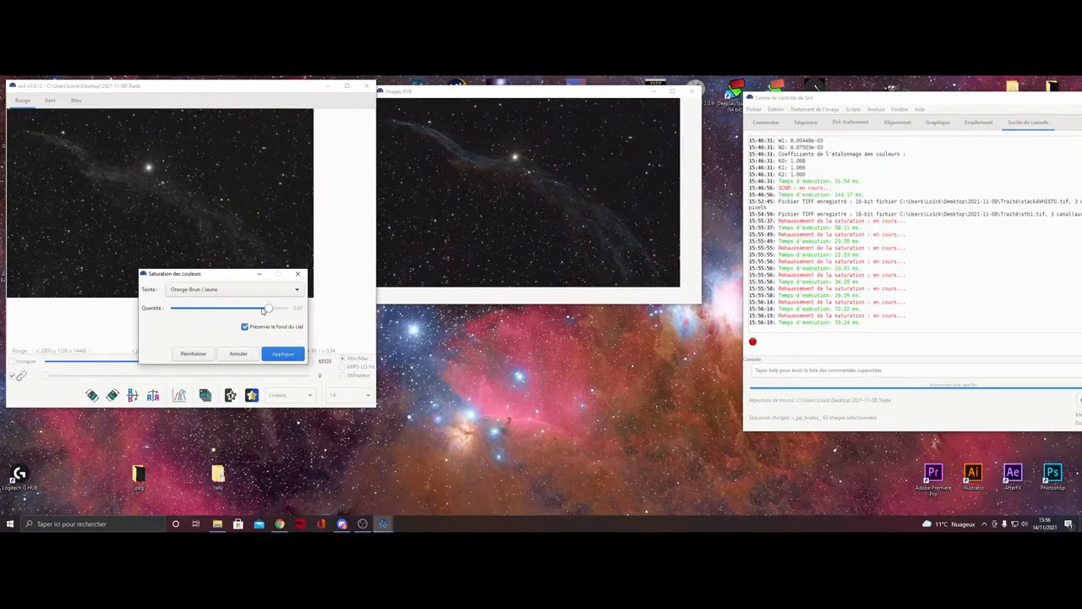
left_click(276, 354)
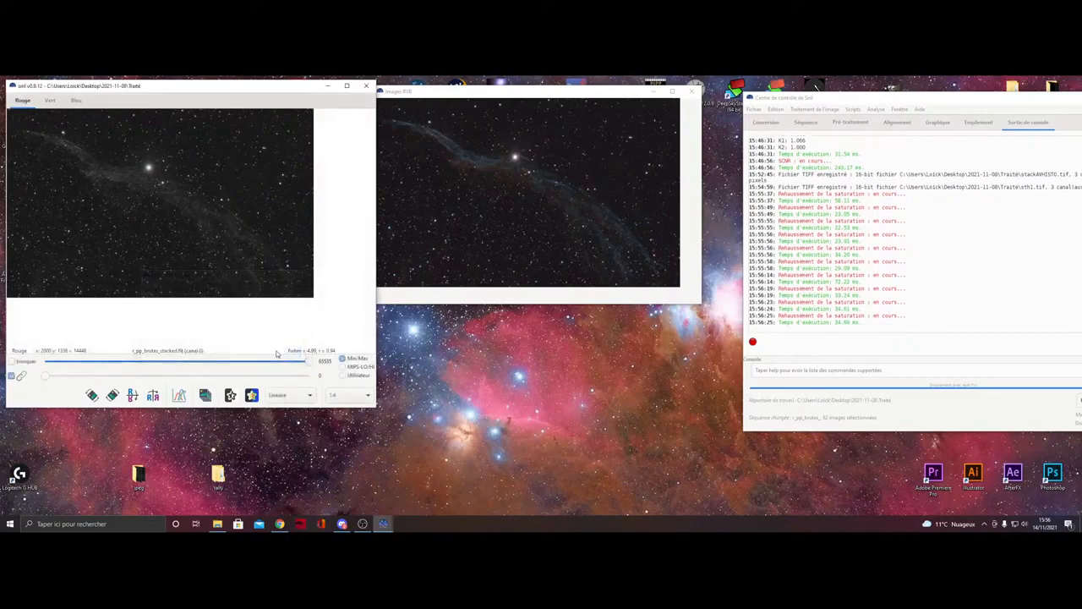
- Reopen the colour saturation tool, slightly raise the Rose-Rouge / Rouge-Orange hue's saturation and apply it
left_click(812, 110)
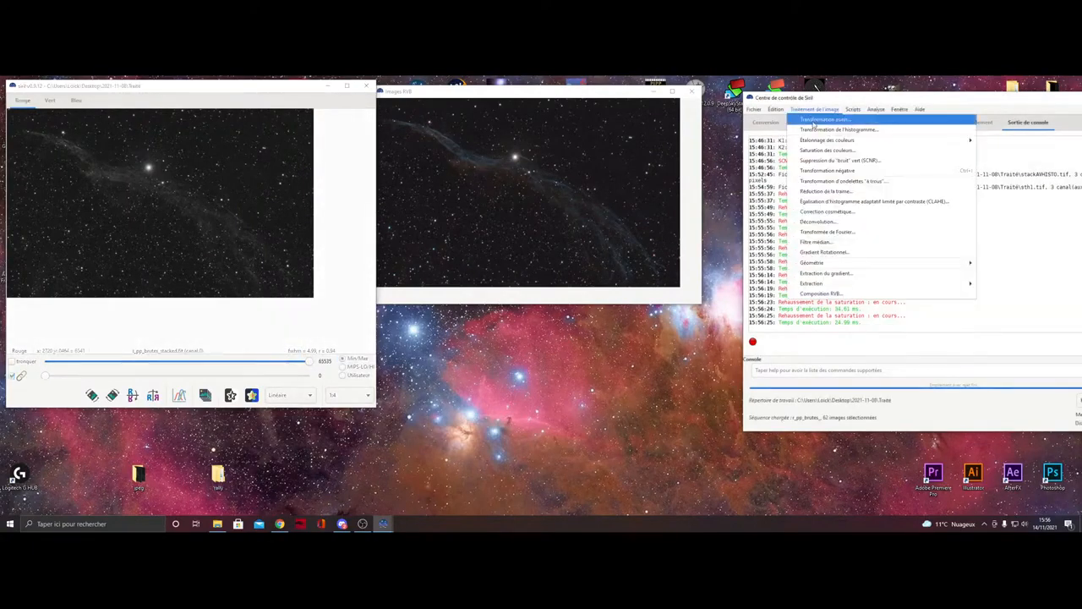
left_click(825, 150)
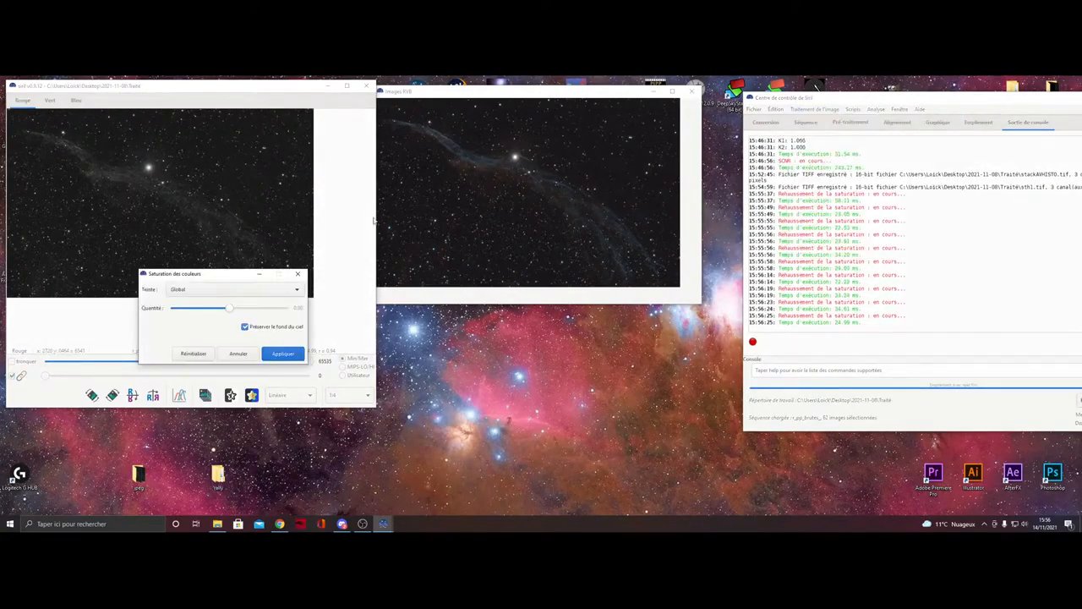
left_click(225, 291)
left_click(202, 224)
mouse_move(230, 308)
left_mouse_down()
mouse_move(199, 312)
mouse_move(231, 309)
left_mouse_up()
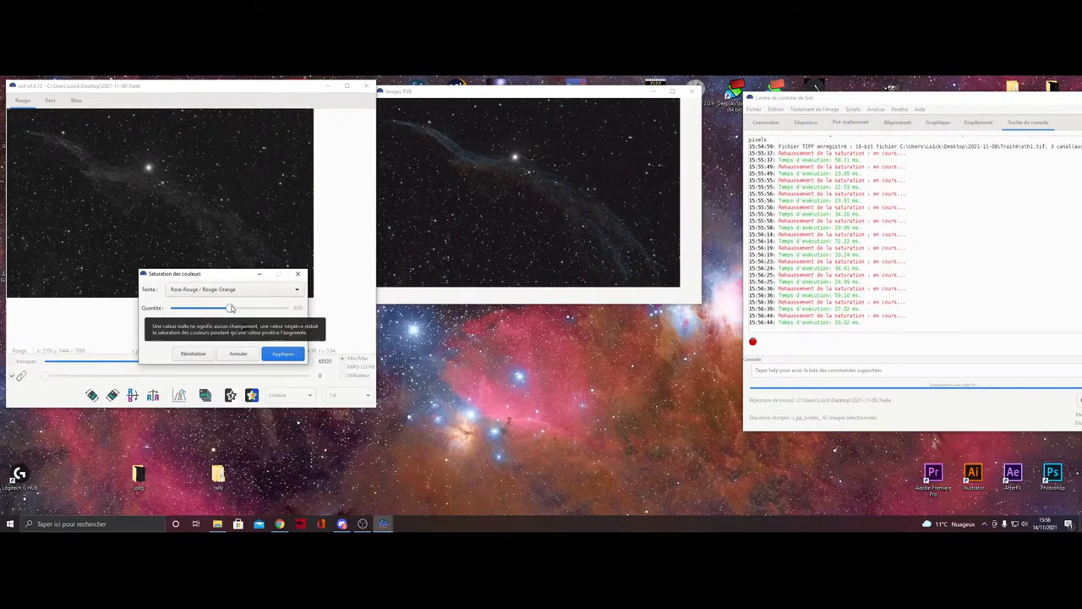
left_click(267, 355)
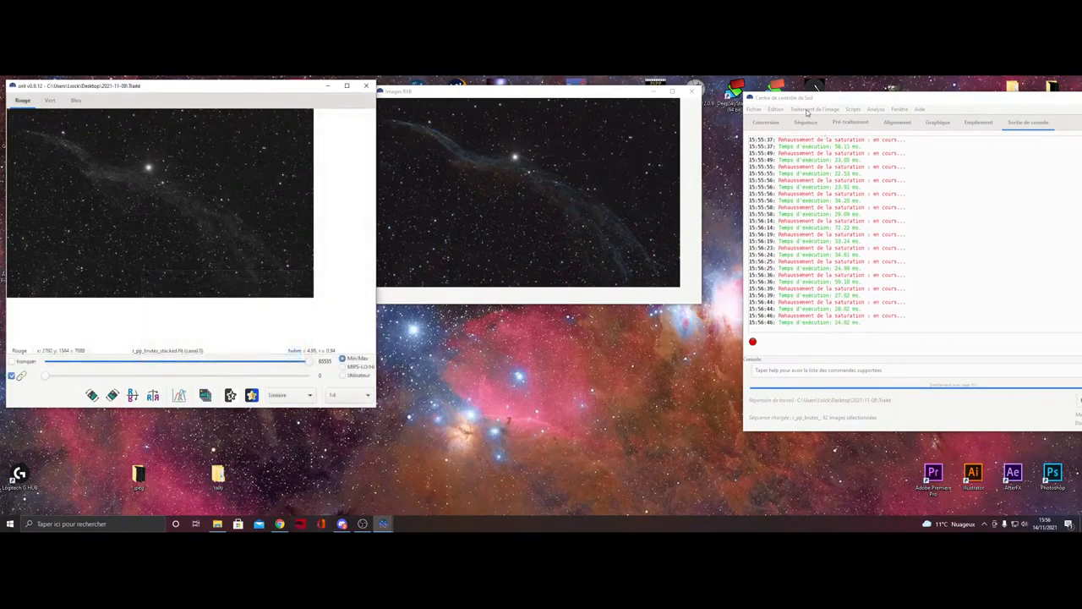
- Try a Global saturation amount of about 0.21, reduce it to about 0.10 and close the tool without applying
left_click(810, 110)
left_click(827, 151)
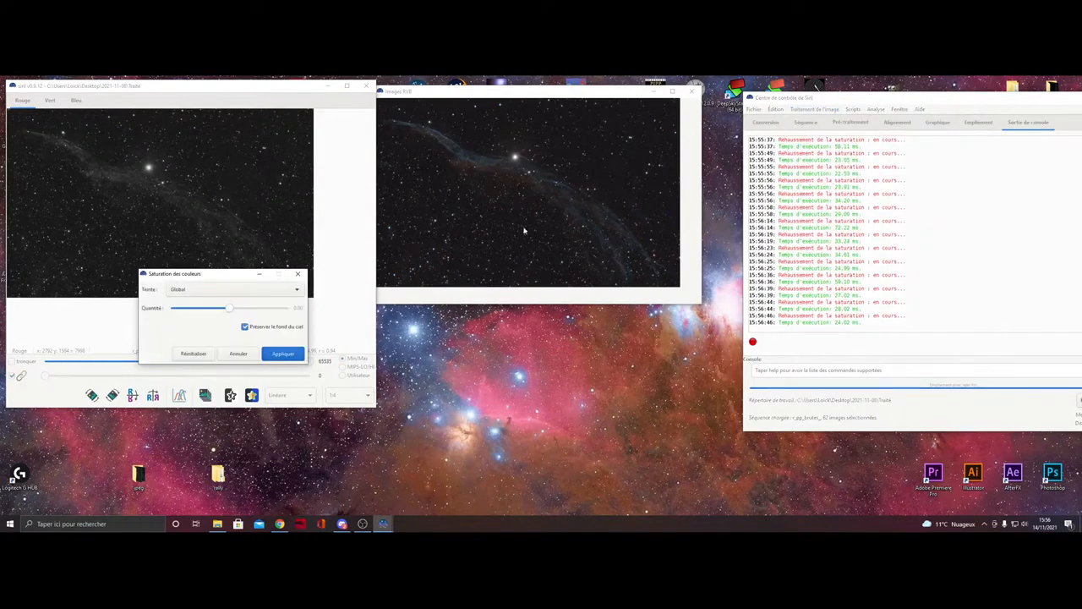
left_click_drag(228, 307, 243, 309)
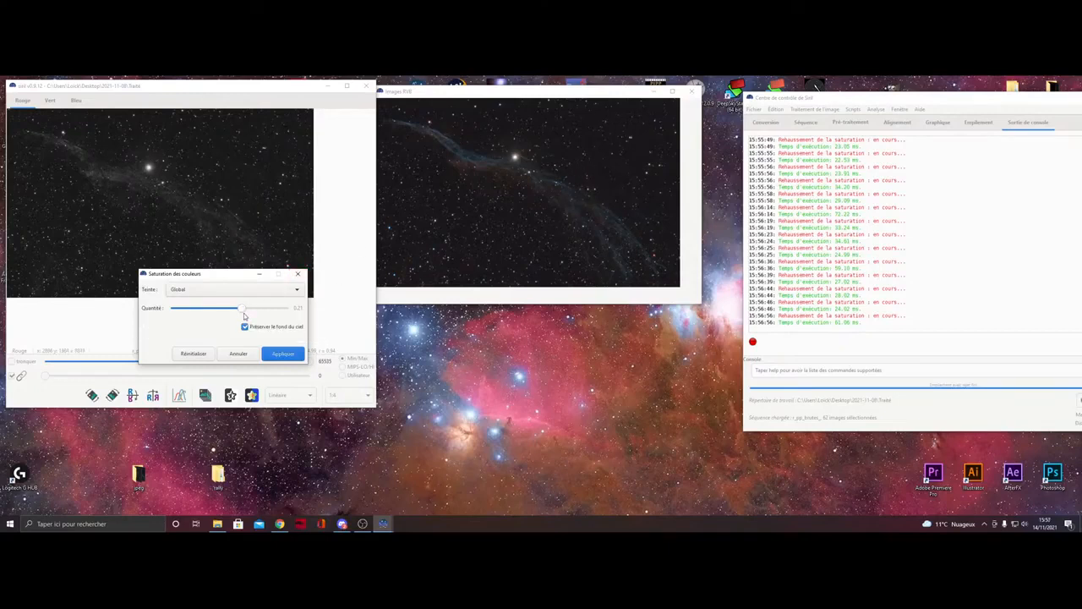
left_click_drag(241, 311, 236, 312)
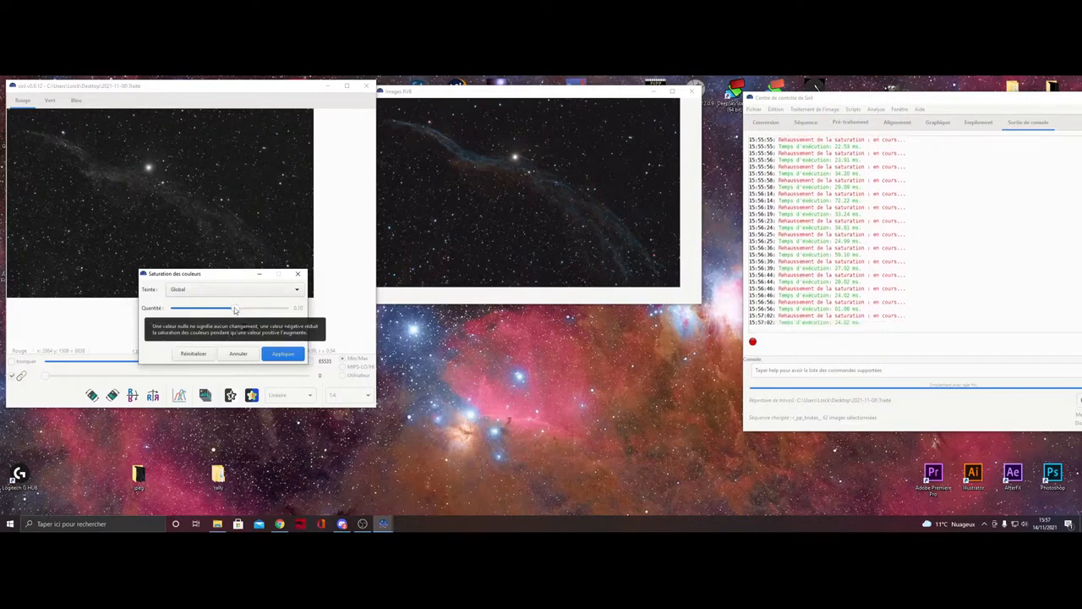
left_click(299, 274)
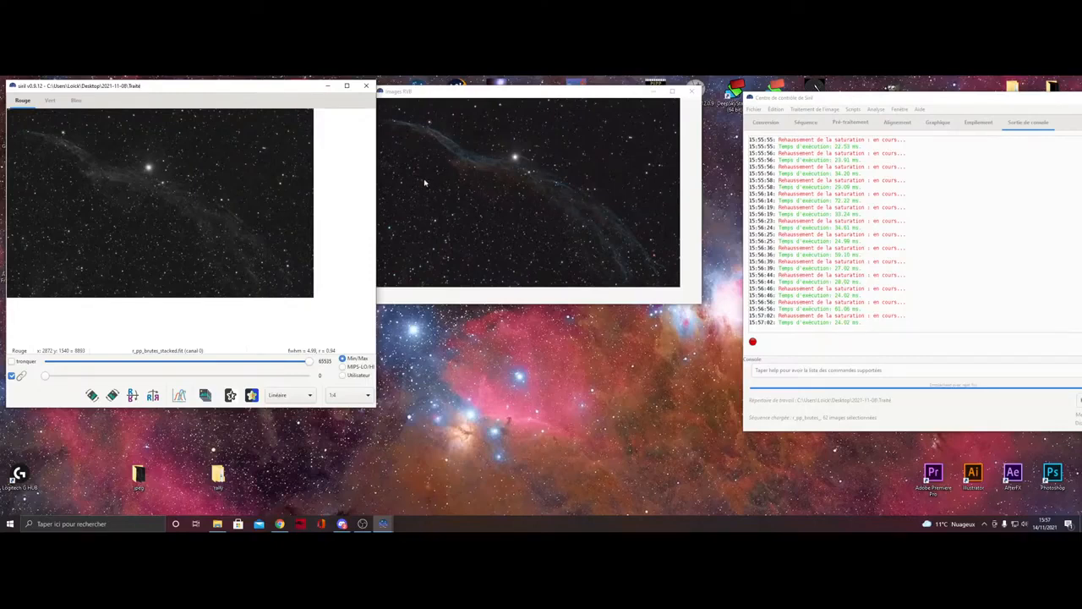
- Save the image in the Traité folder as an uncompressed 16-bit TIFF named stackfinal
left_click_drag(503, 95, 518, 98)
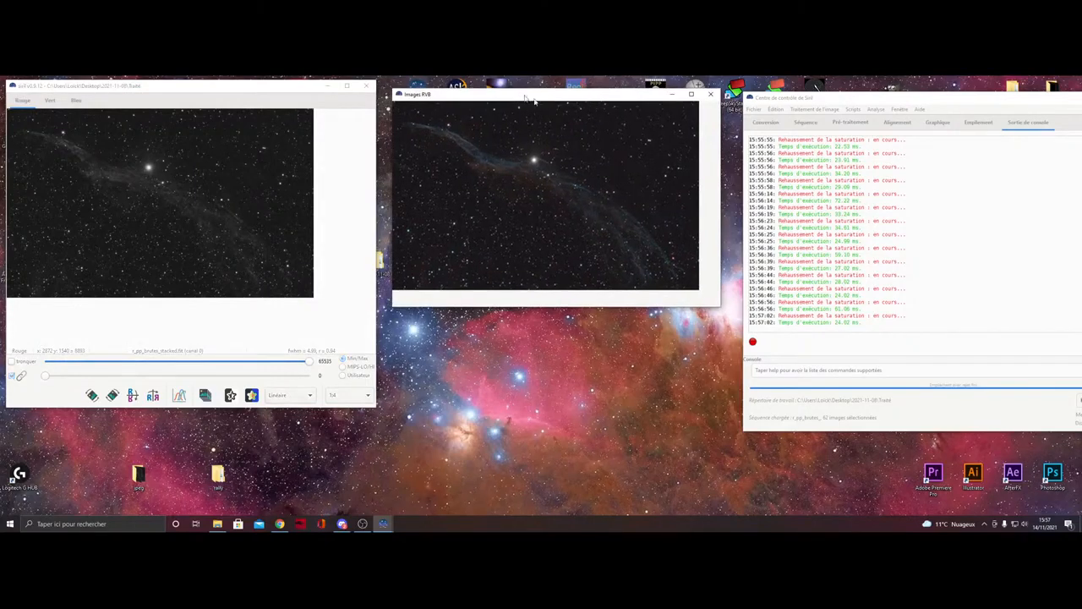
left_click(802, 111)
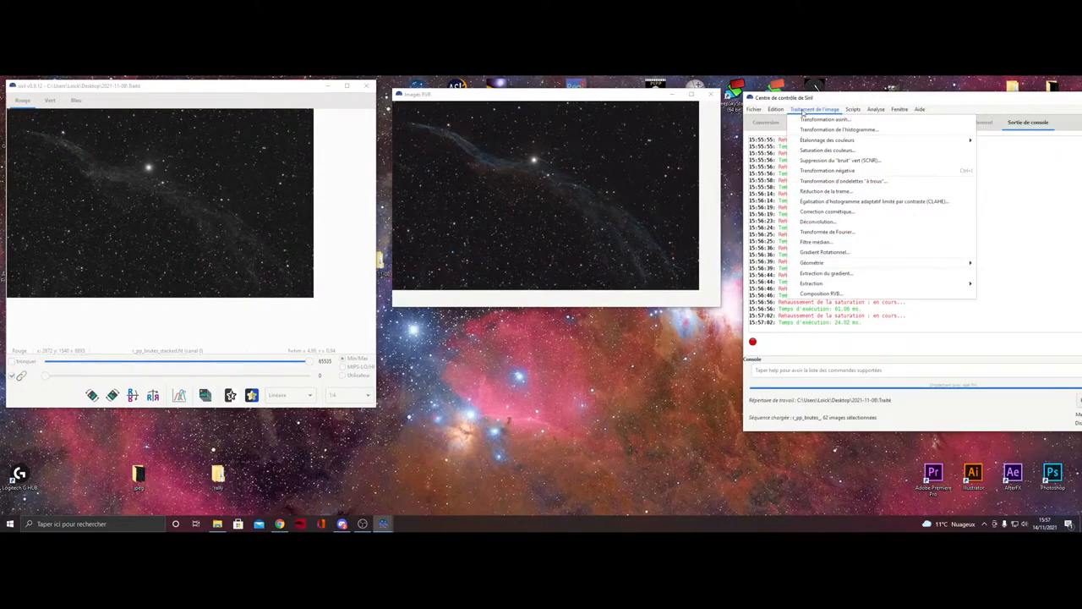
left_click(803, 111)
left_click(754, 110)
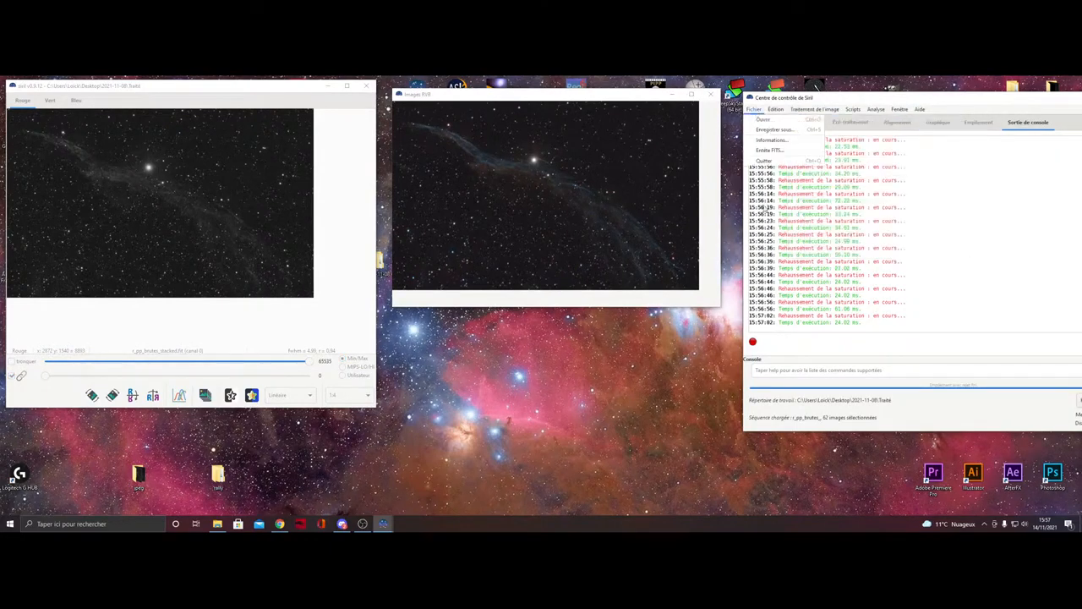
left_click(774, 128)
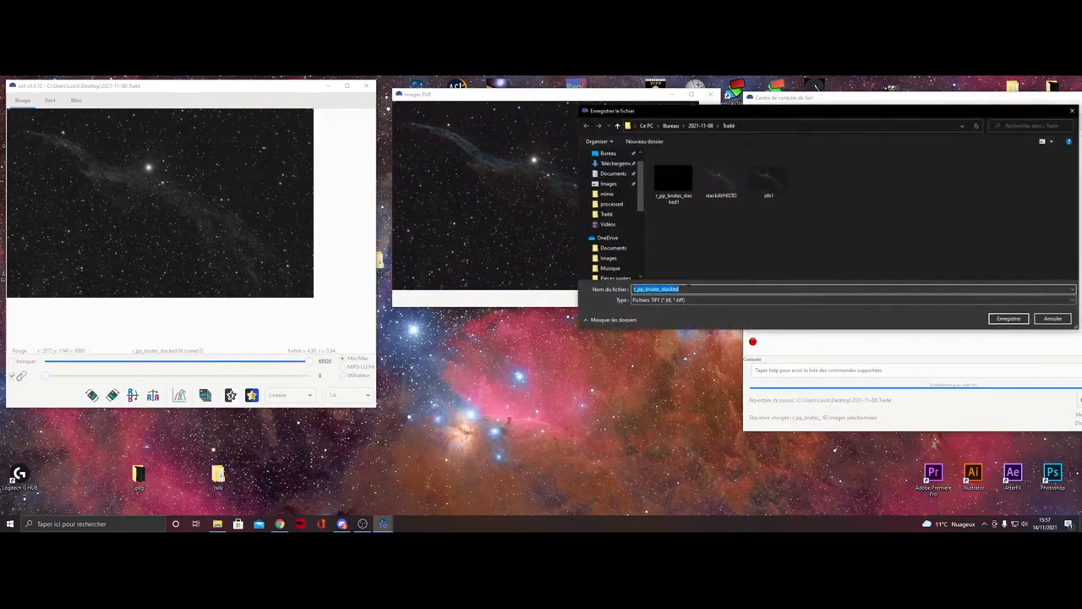
type("sta")
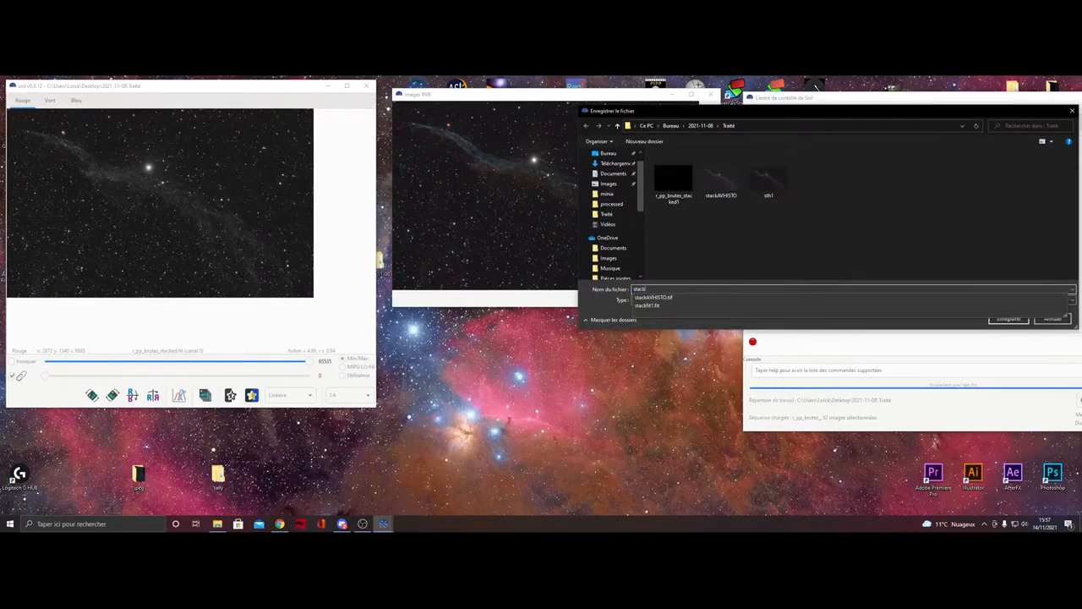
type("ckfinal")
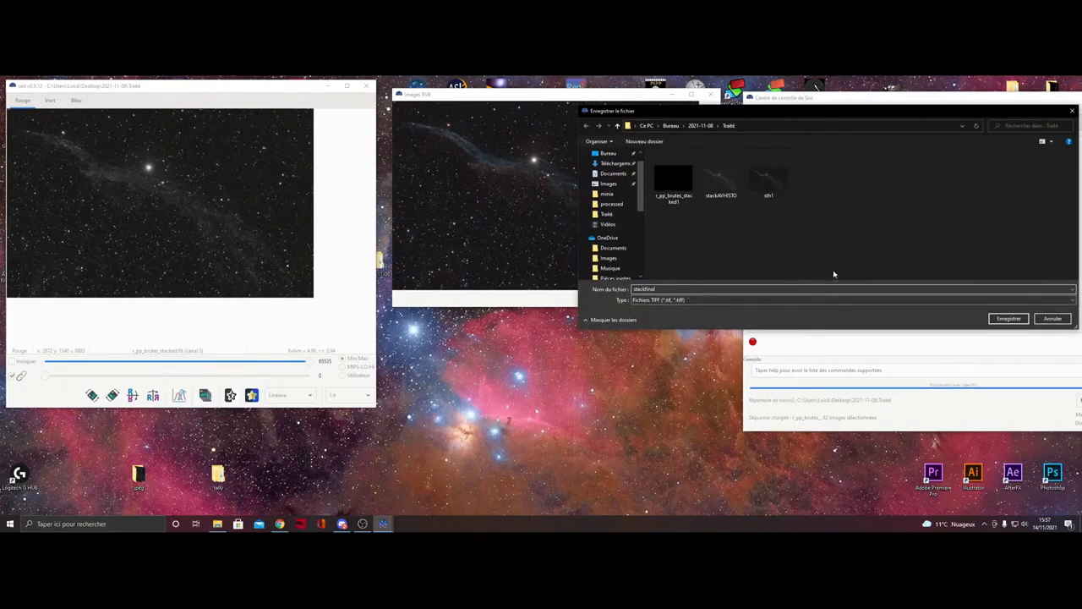
left_click(1007, 318)
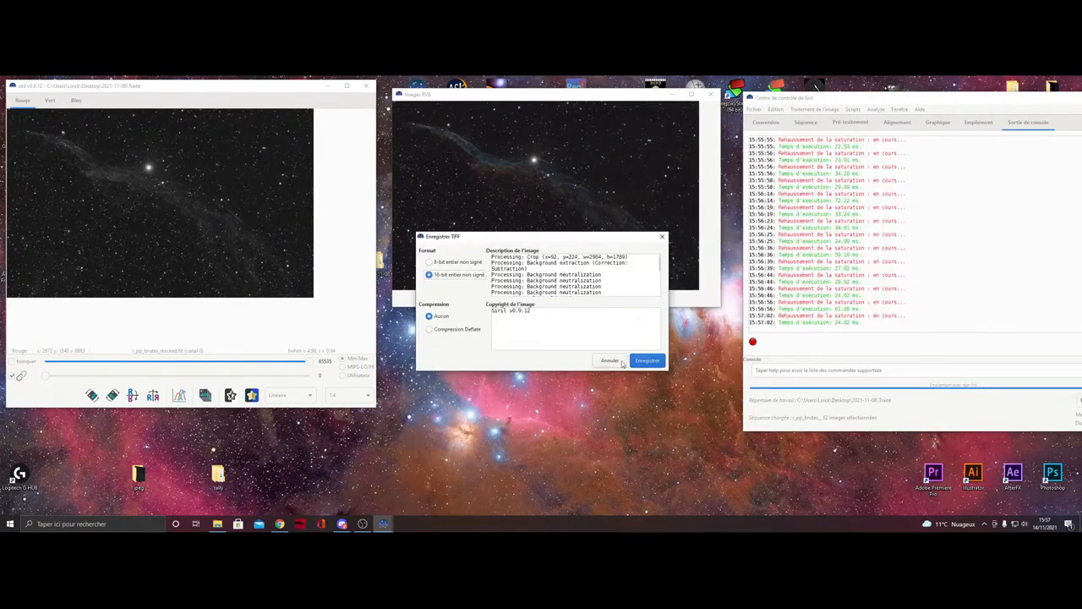
left_click(643, 363)
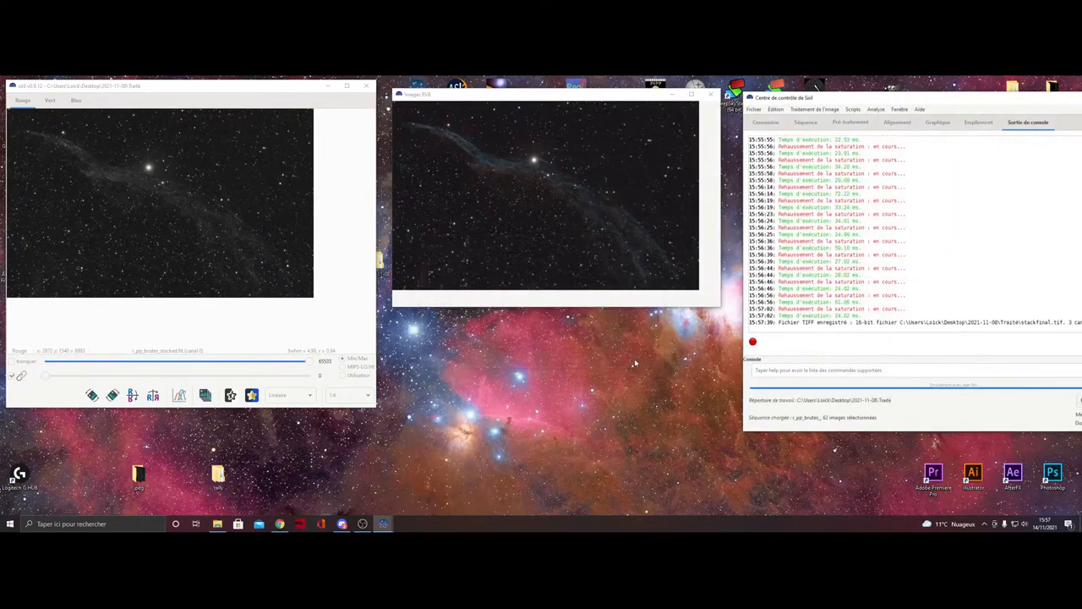
- Clear the Siril windows off the desktop and launch AstroSurface
left_click(672, 95)
left_click(328, 87)
left_click_drag(980, 100, 711, 129)
left_click(846, 126)
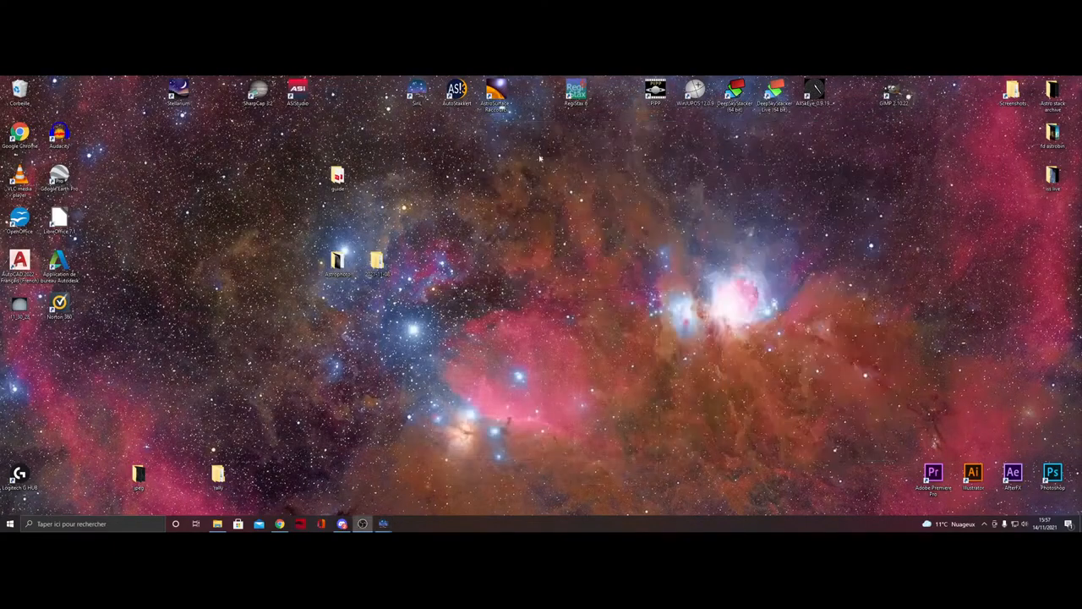
double_click(499, 95)
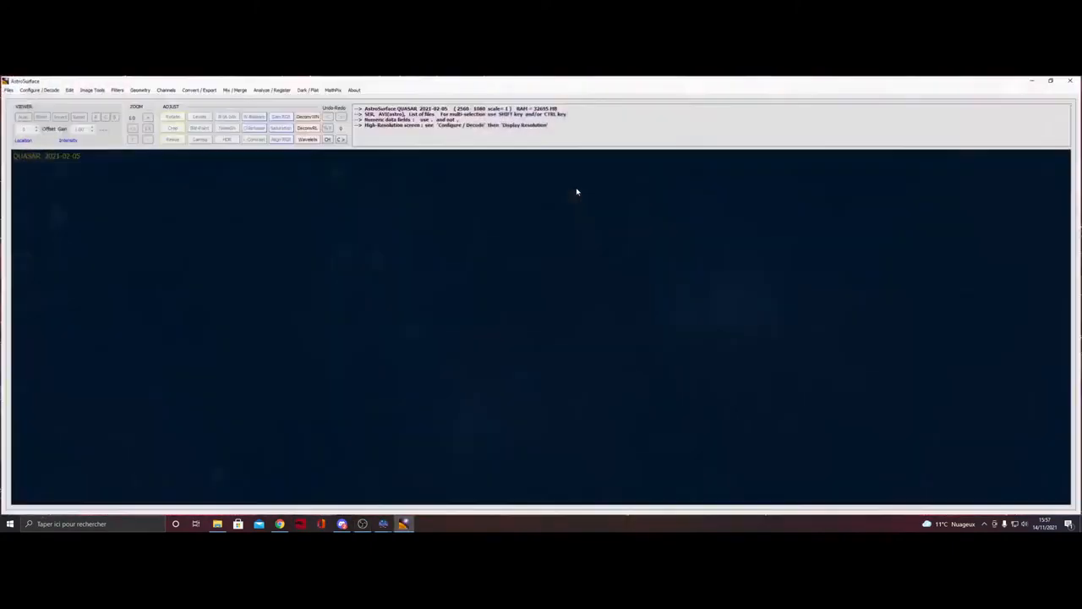
- Open the stackfinal TIFF from the Traité folder inside 2021-11-08
left_click(8, 90)
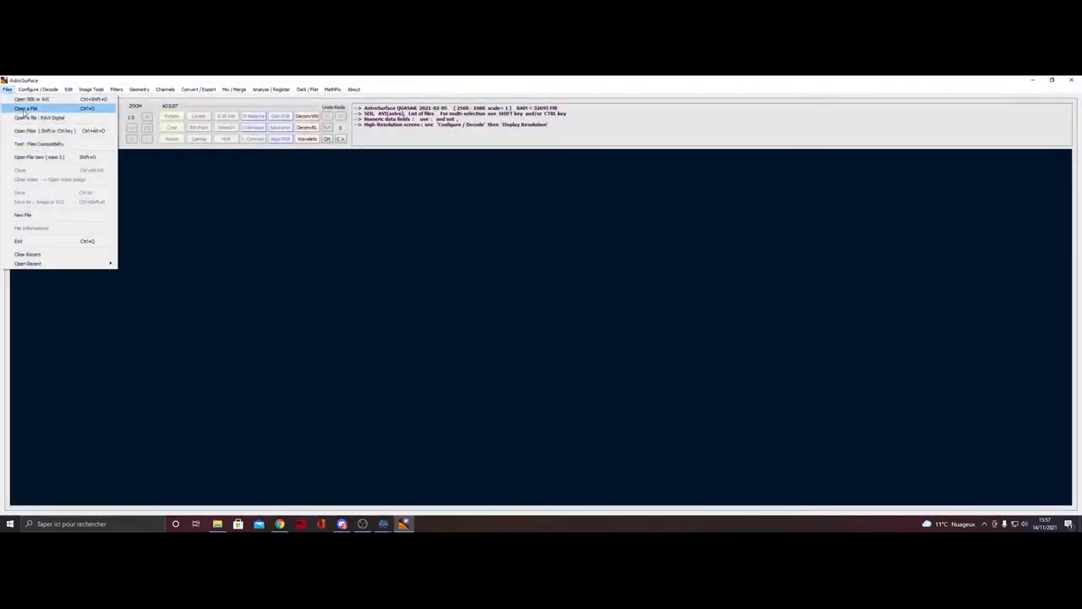
left_click(25, 109)
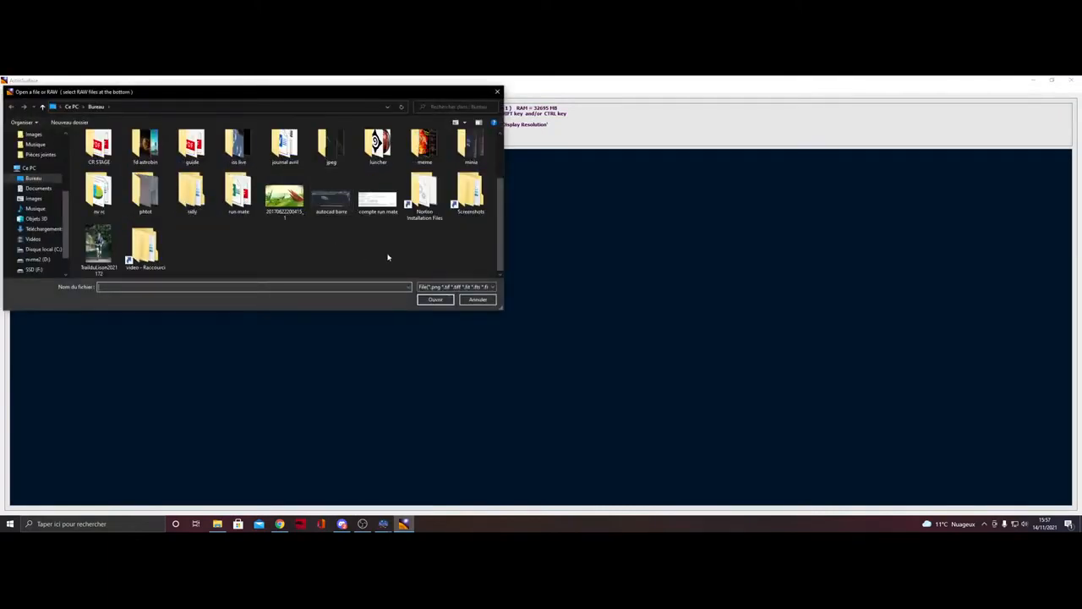
scroll(386, 250, "up", 3)
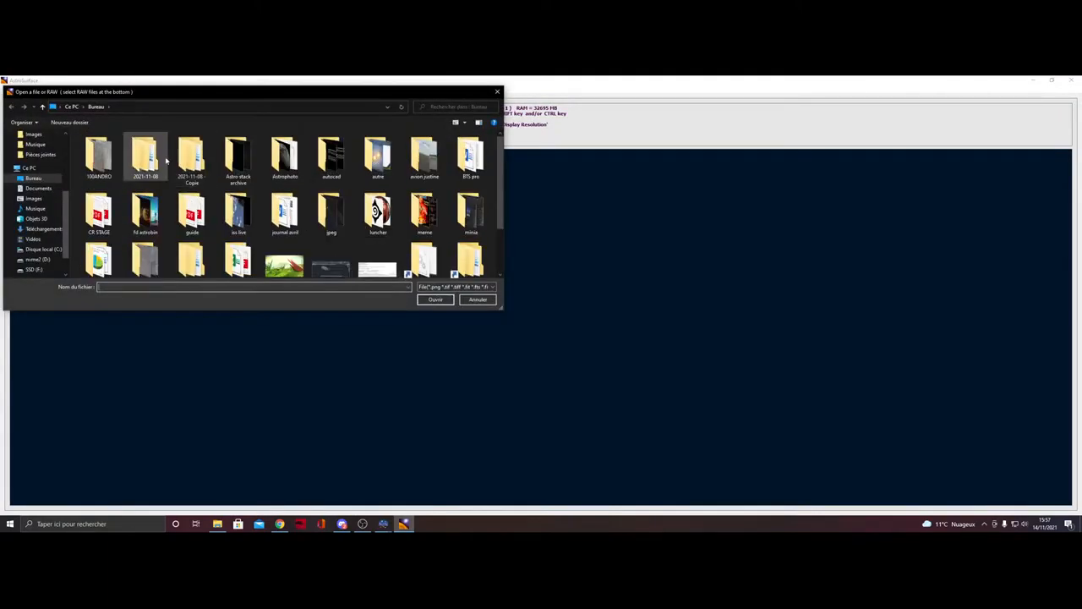
double_click(150, 158)
double_click(95, 191)
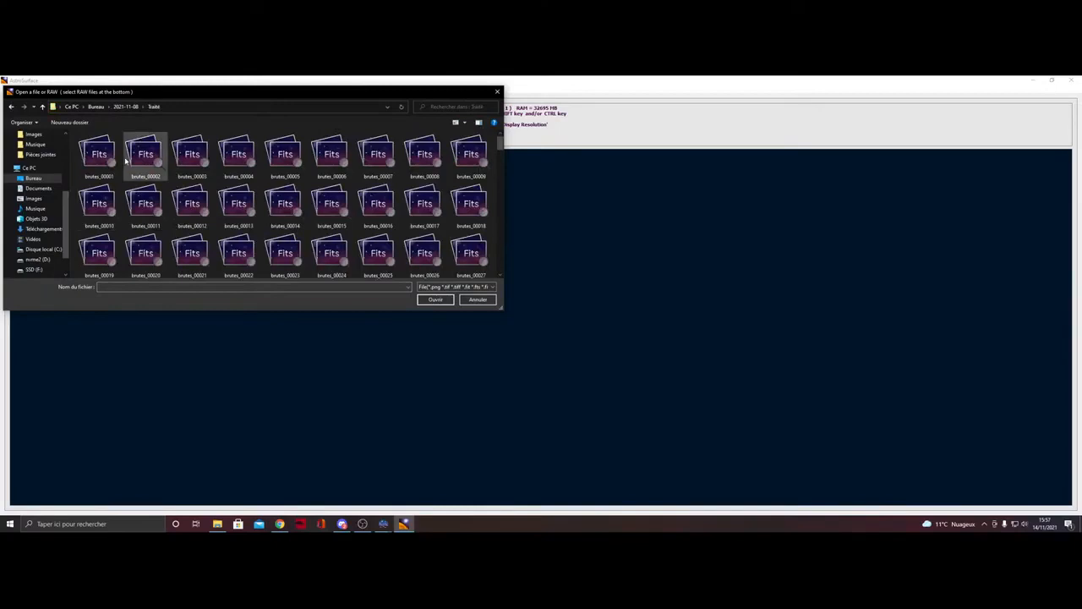
scroll(181, 198, "down", 10)
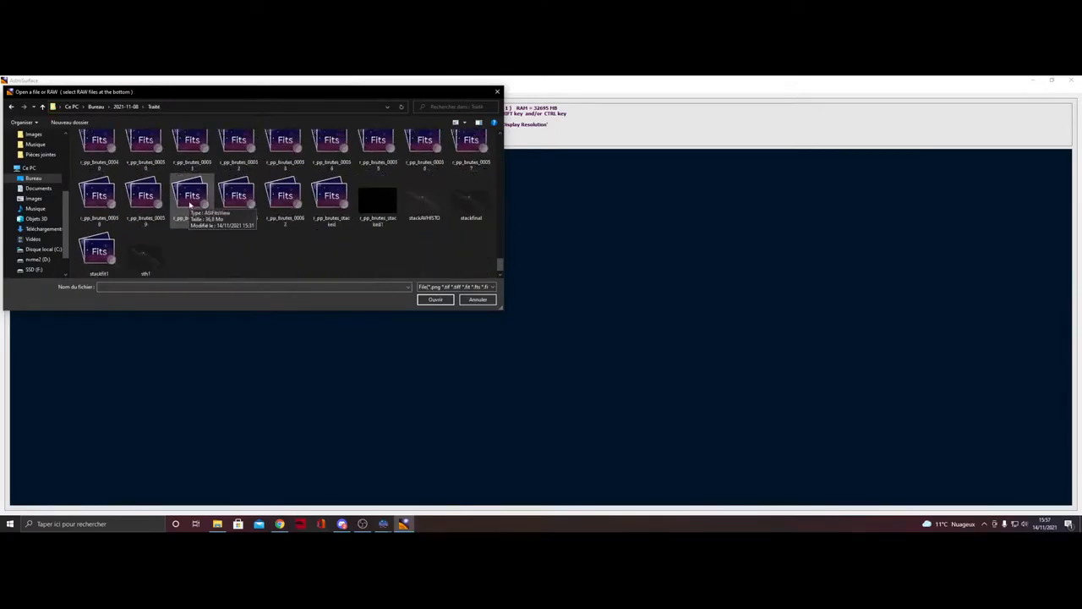
left_click(472, 201)
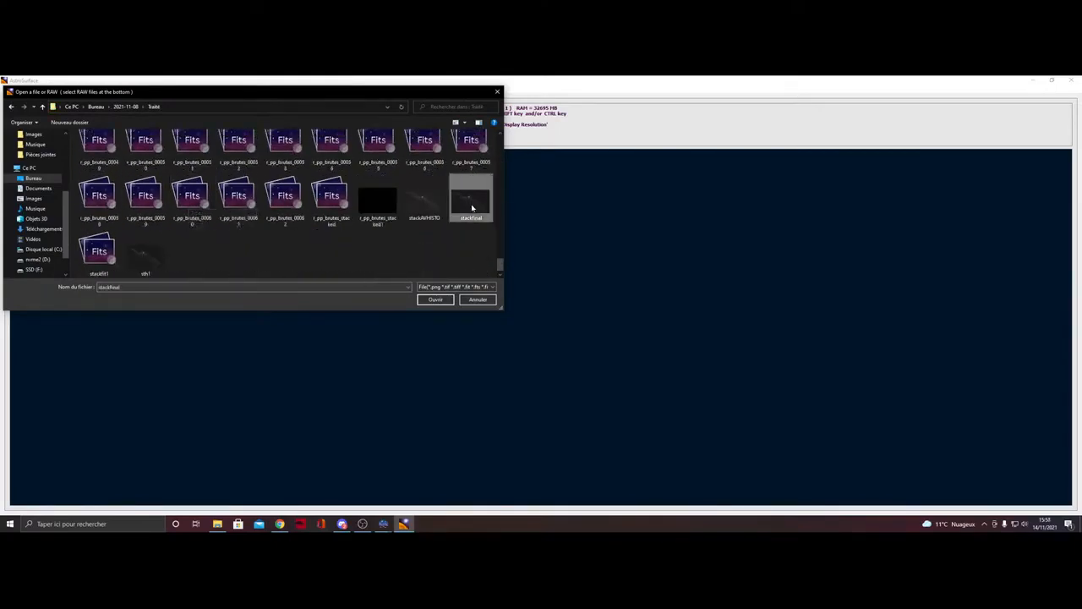
left_click(434, 300)
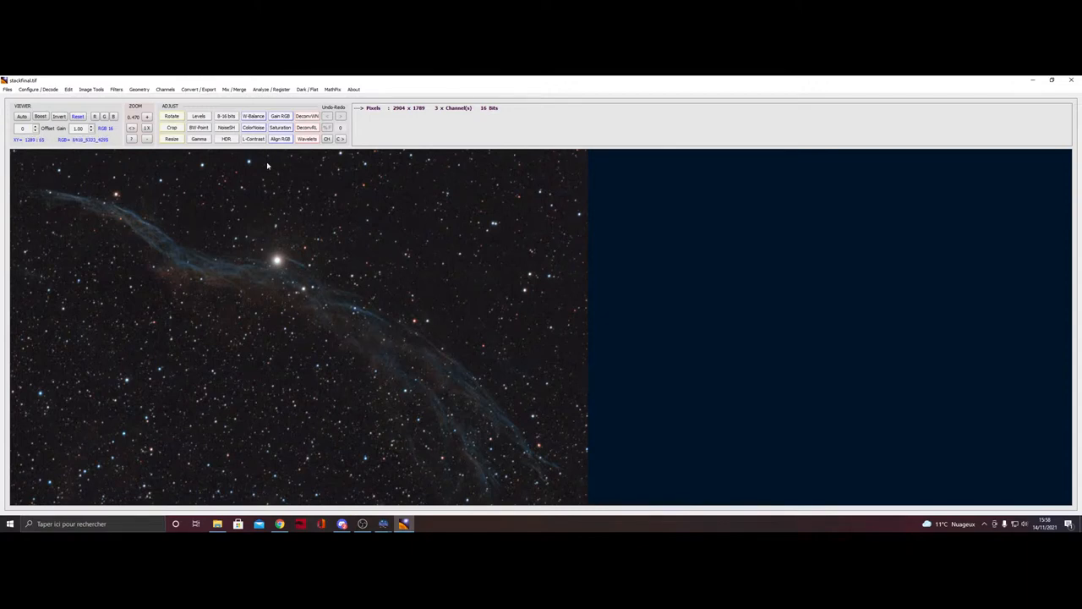
- Start the colour noise filter, select a starry preview region above the nebula, and test strength 10 before lowering it to 6
left_click(254, 128)
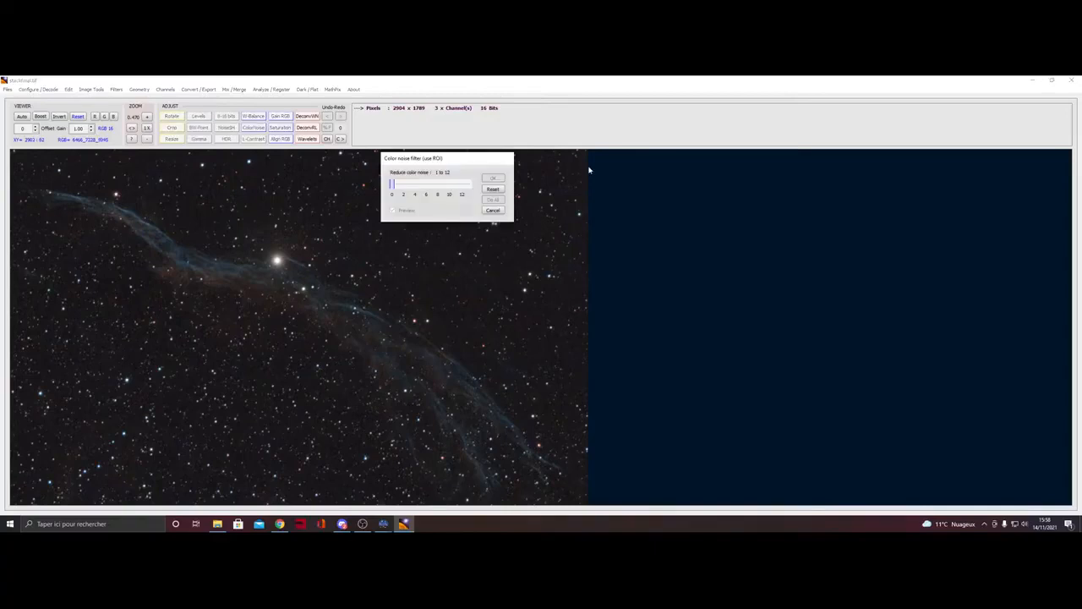
left_click_drag(380, 177, 507, 283)
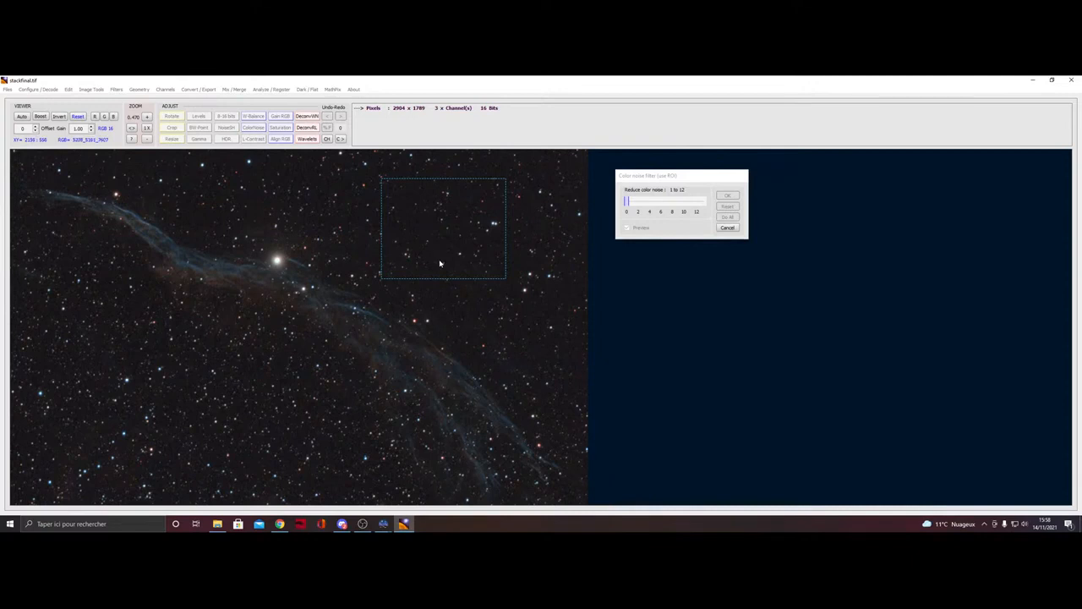
left_click_drag(626, 201, 684, 203)
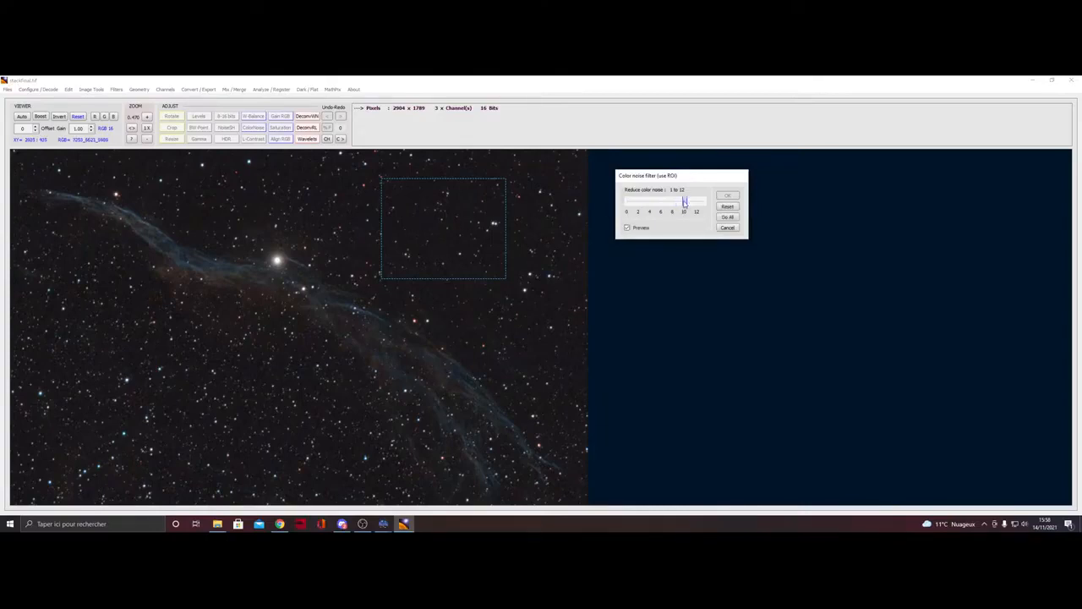
left_click_drag(684, 203, 660, 205)
- Examine the colour noise filter preview on several background regions and along the nebula's filaments and bright star
left_click_drag(90, 319, 238, 428)
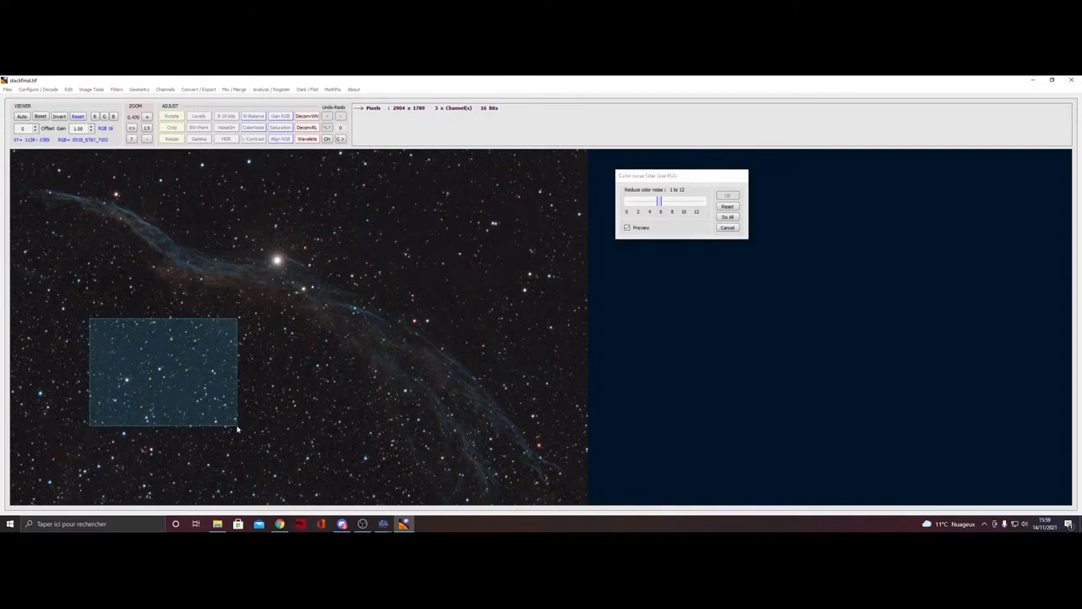
left_click_drag(93, 384, 254, 475)
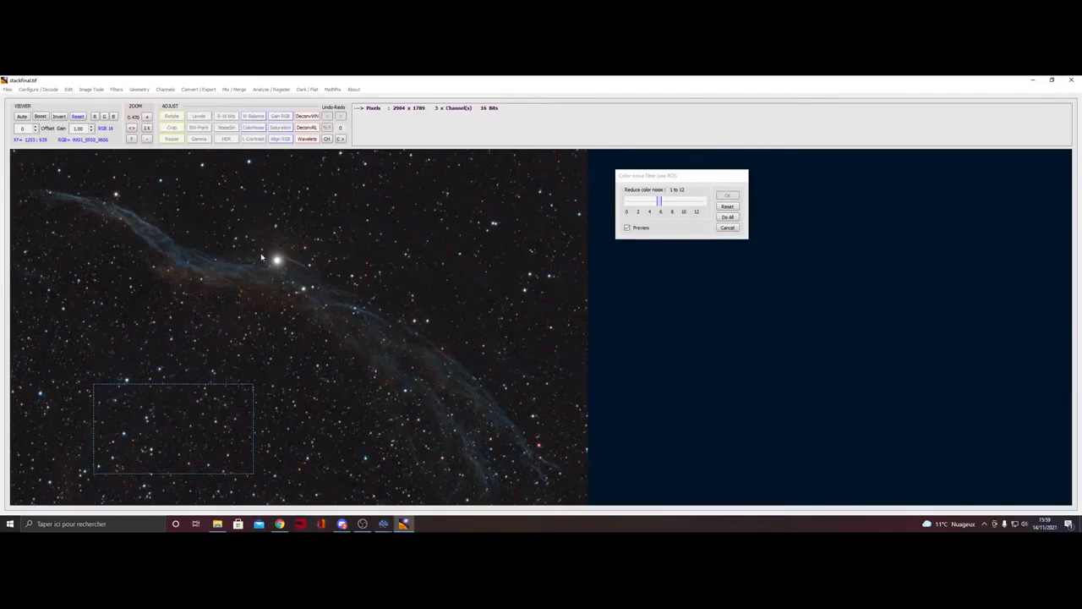
left_click_drag(251, 239, 321, 281)
left_click_drag(434, 209, 580, 303)
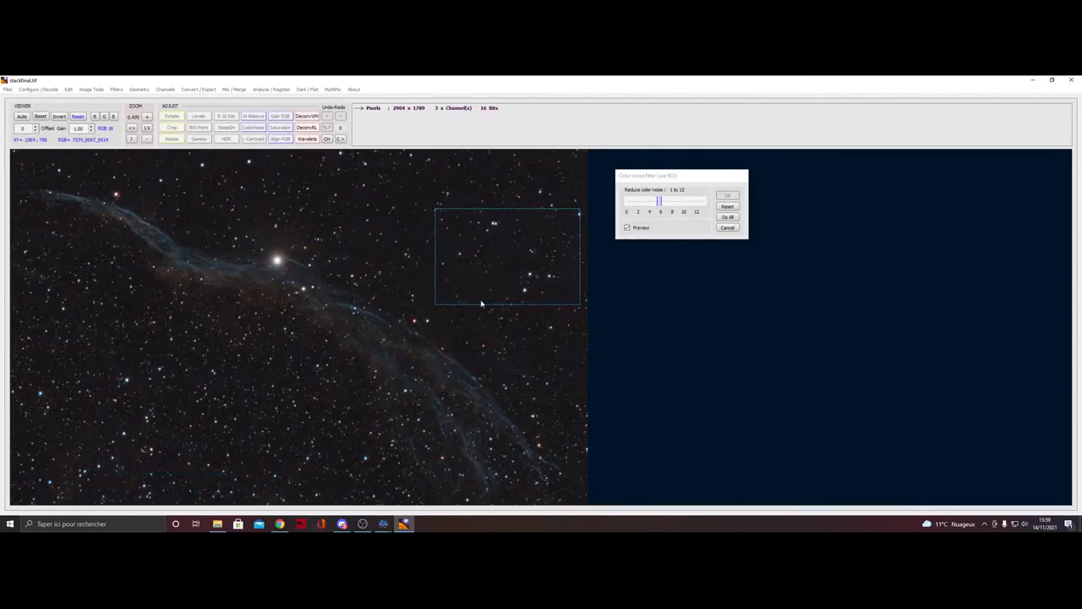
left_click_drag(328, 183, 430, 245)
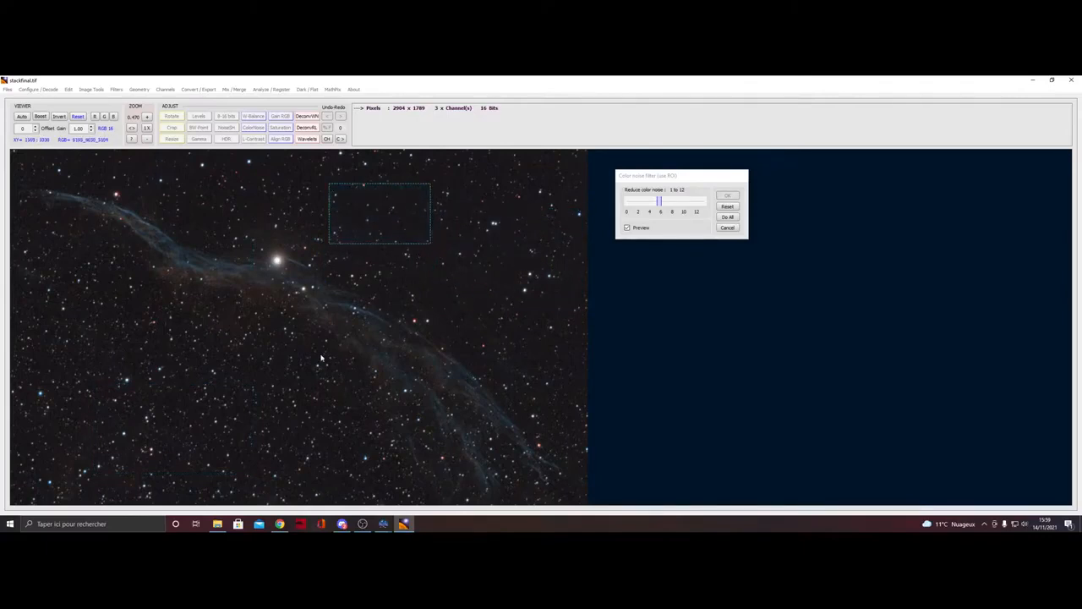
left_click_drag(39, 265, 309, 447)
left_click_drag(206, 225, 319, 356)
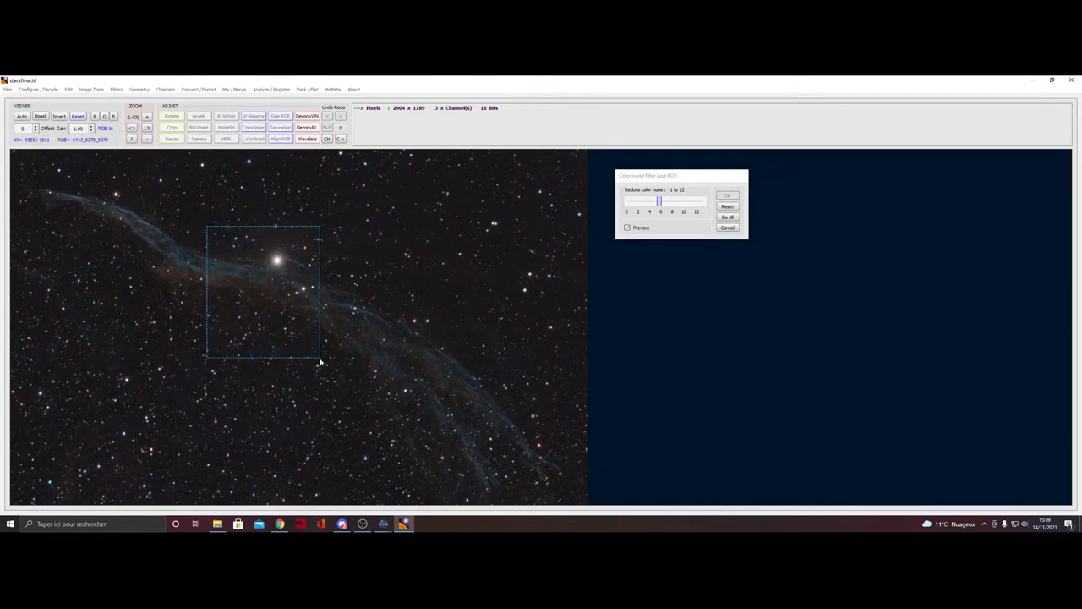
left_click_drag(83, 182, 193, 251)
left_click_drag(218, 211, 392, 303)
left_click_drag(81, 169, 230, 327)
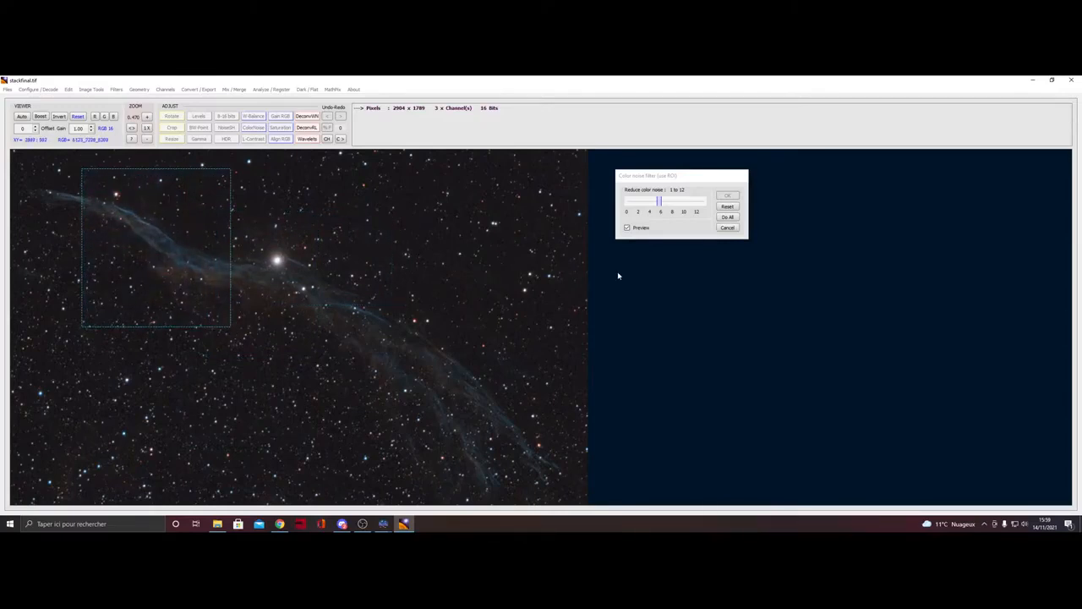
- Raise the colour noise reduction to 8 and apply the filter to the whole image
left_click_drag(660, 203, 674, 205)
left_click(731, 217)
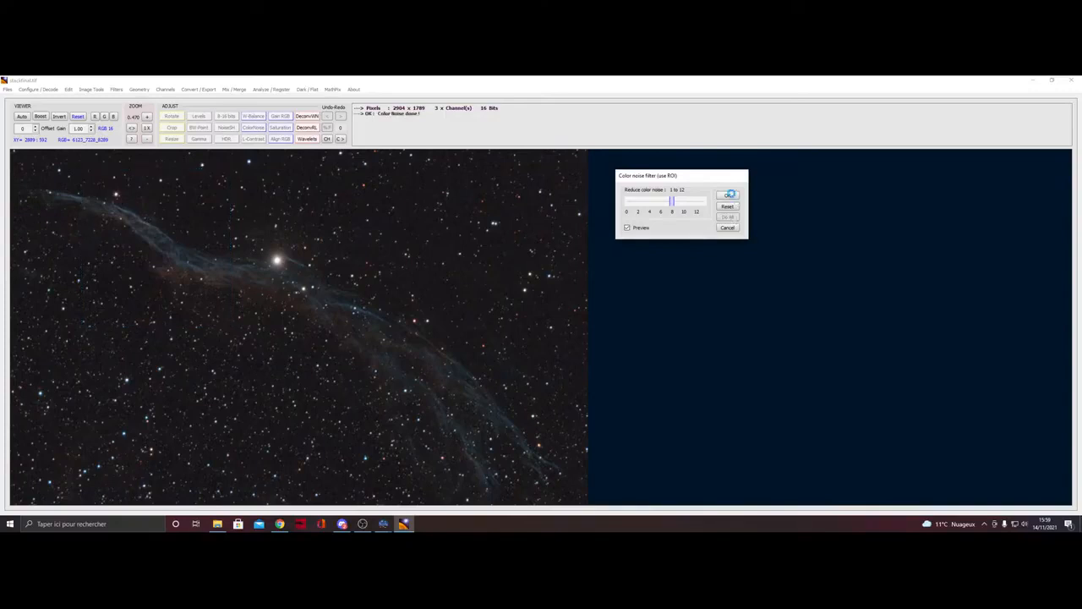
left_click(727, 195)
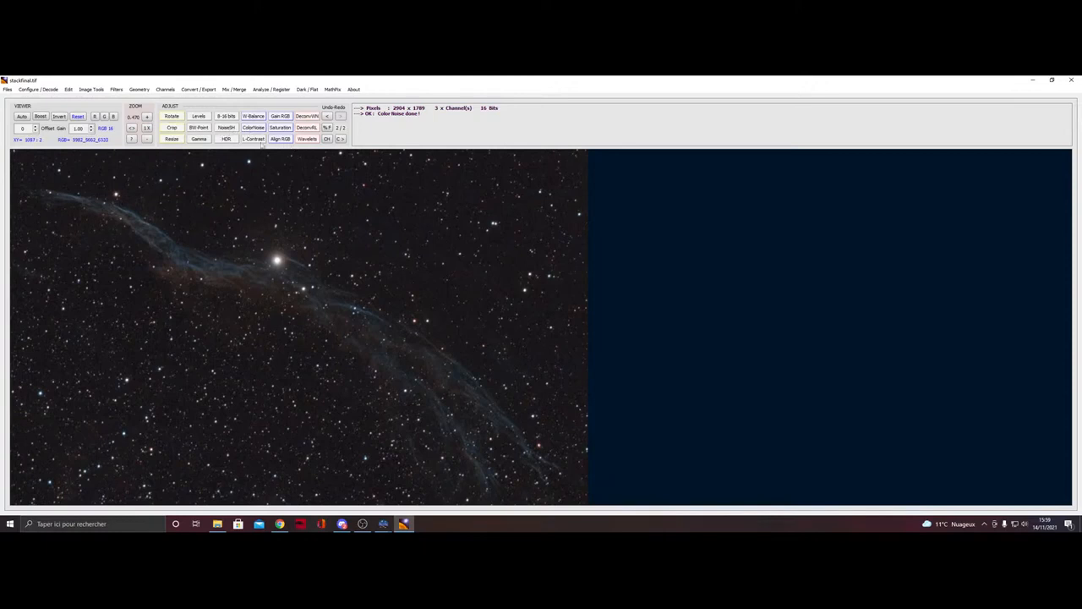
- Start the noise and sharpen filter, select a preview region over the nebula's upper filaments, and set the noise prefilter to about 0.5 pix
left_click(229, 129)
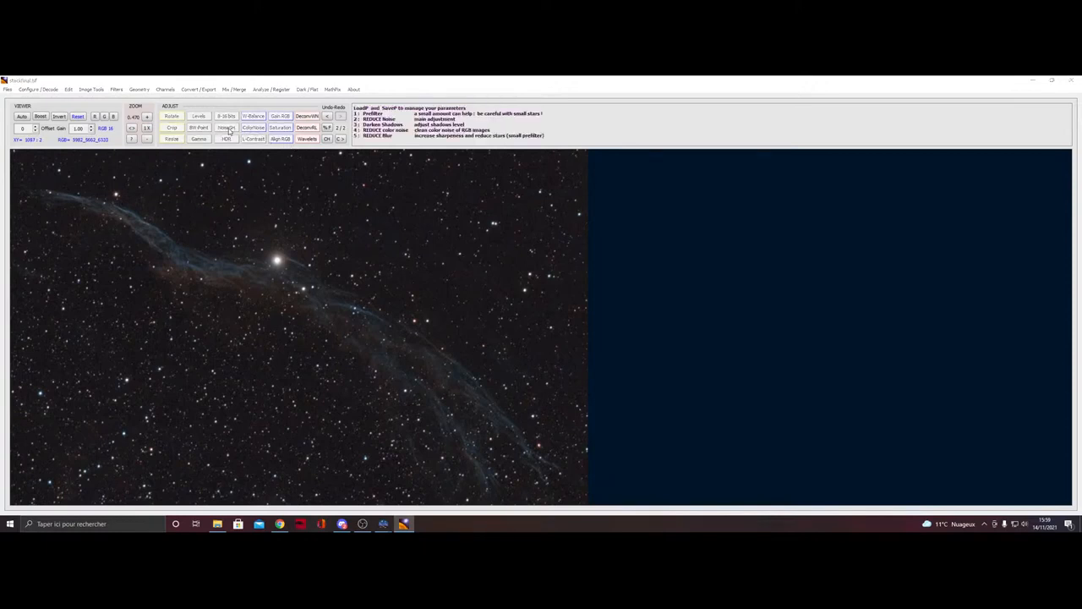
left_click_drag(429, 159, 668, 163)
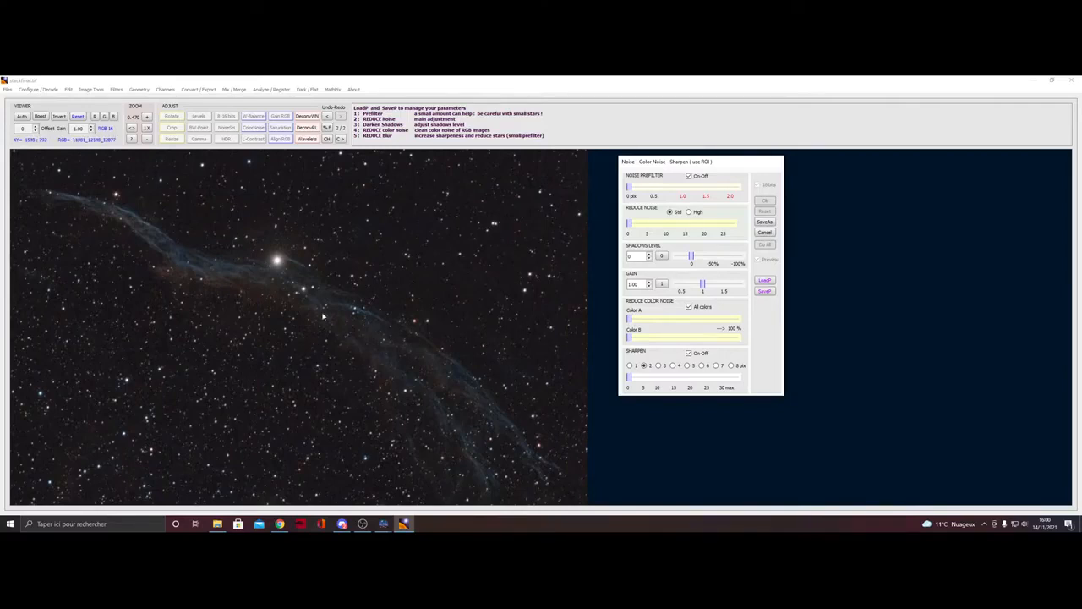
left_click_drag(132, 201, 254, 344)
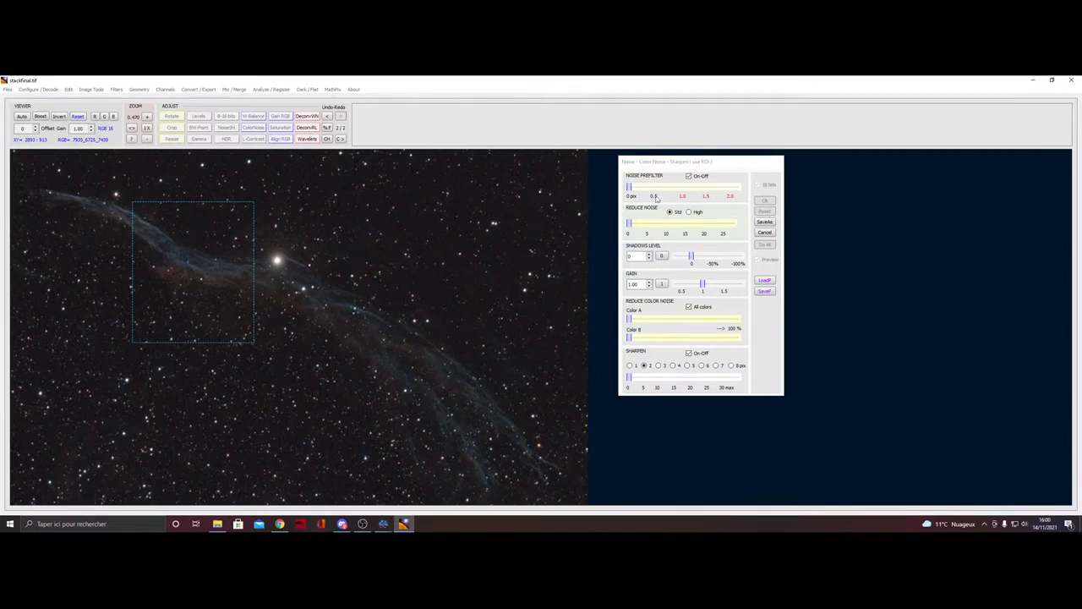
left_click_drag(629, 186, 653, 192)
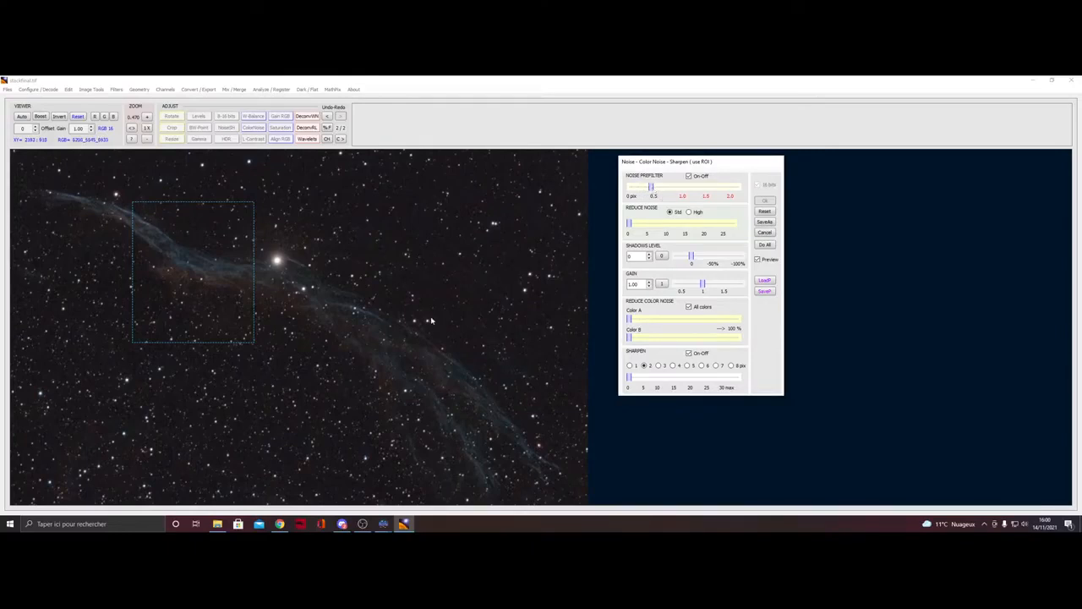
- Try noise prefilter strengths between 0 and 0.5 pix on the nebula's lower filaments and around the bright star
left_click_drag(318, 232, 472, 439)
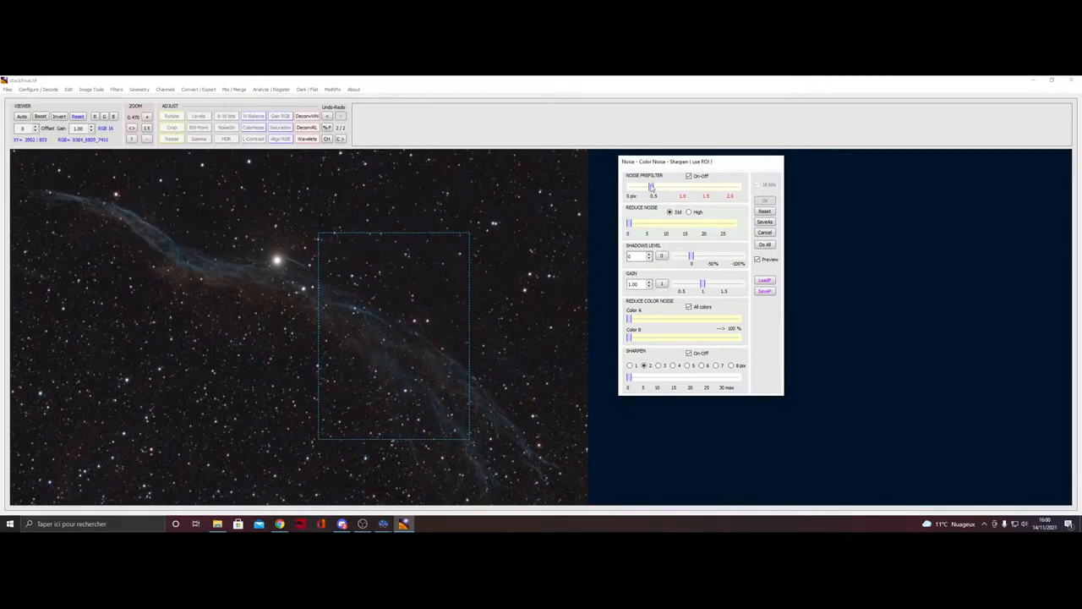
mouse_move(651, 187)
left_mouse_down()
mouse_move(711, 187)
mouse_move(652, 187)
left_mouse_up()
left_click_drag(652, 188, 639, 188)
left_click(630, 187)
left_click_drag(629, 187, 636, 190)
left_click_drag(129, 199, 297, 360)
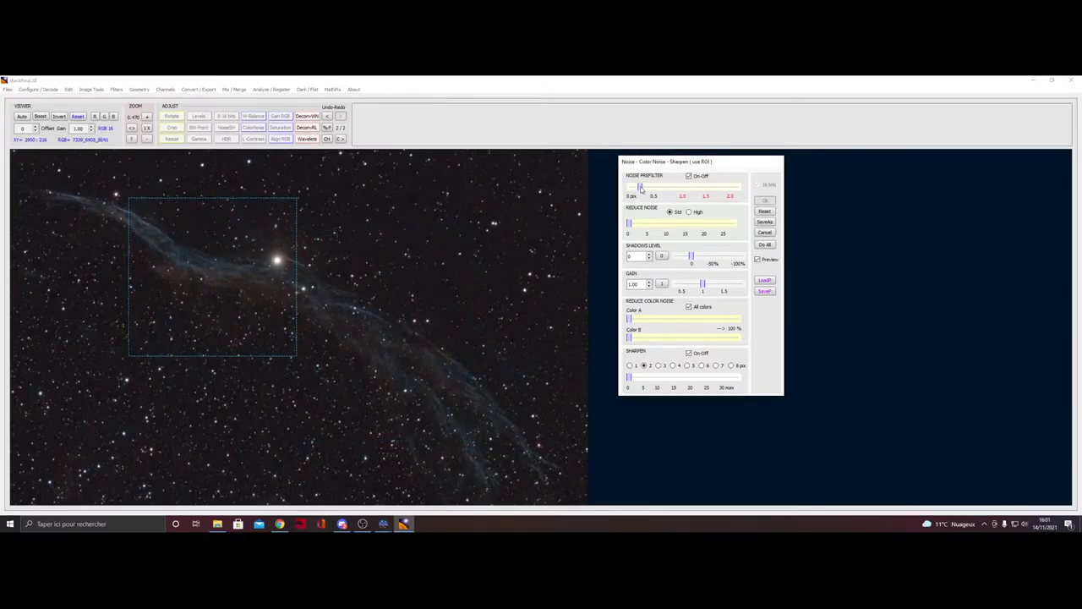
- Test noise reduction at about 5 in Std and High modes with the prefilter at 0, lowering it to about 2.5 in Std
left_click_drag(640, 187, 647, 226)
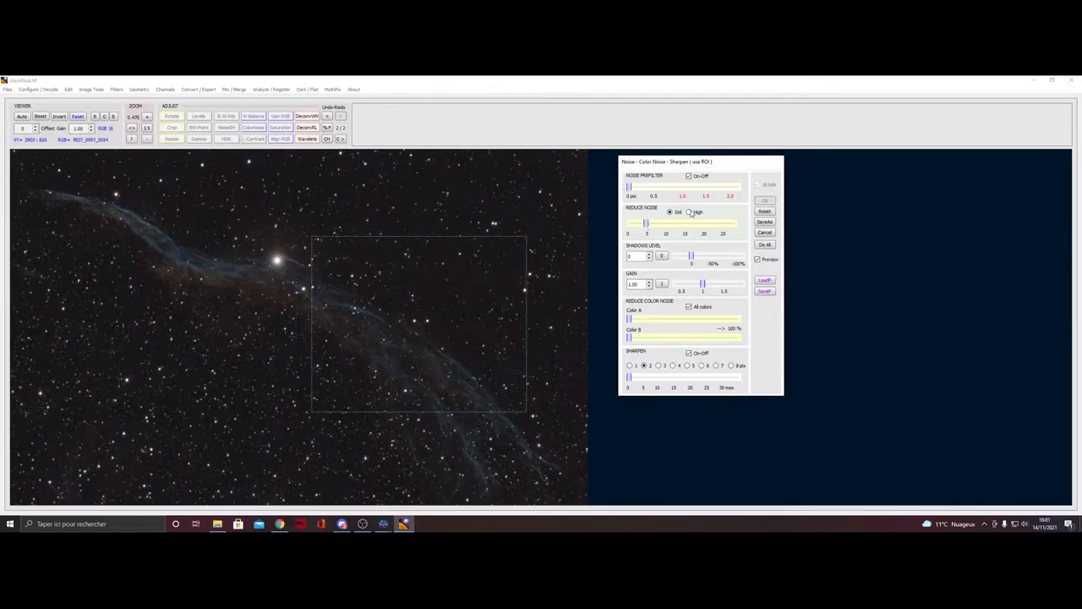
left_click(690, 213)
left_click(670, 213)
left_click_drag(146, 194, 395, 387)
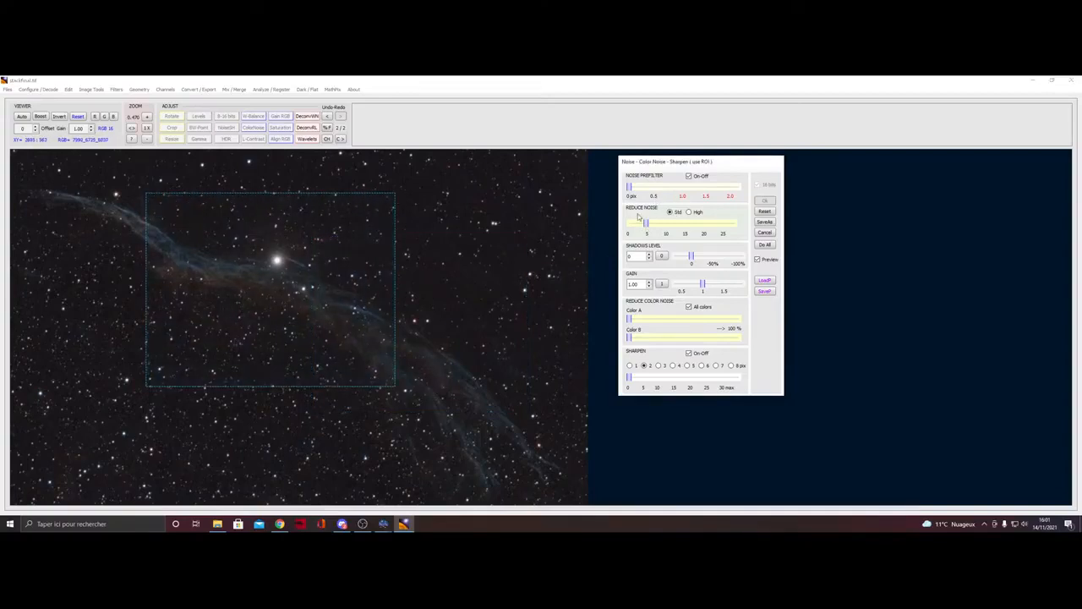
mouse_move(646, 222)
left_mouse_down()
mouse_move(657, 224)
mouse_move(637, 223)
left_mouse_up()
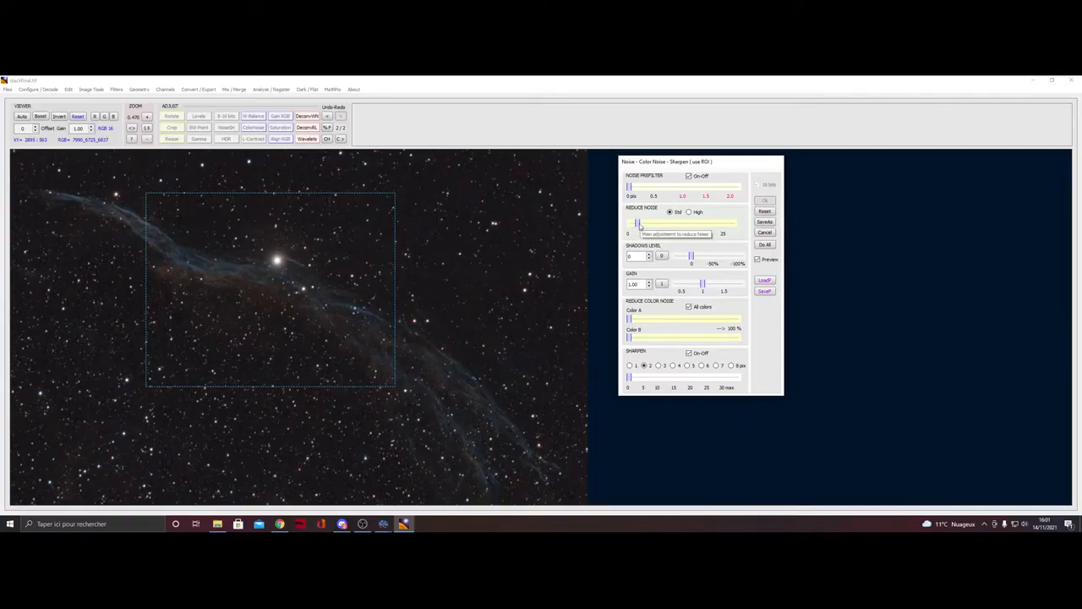
- Return noise reduction to 0, set the noise prefilter to about 0.25 pix, and check the preview at closer zoom
left_click_drag(638, 225, 638, 188)
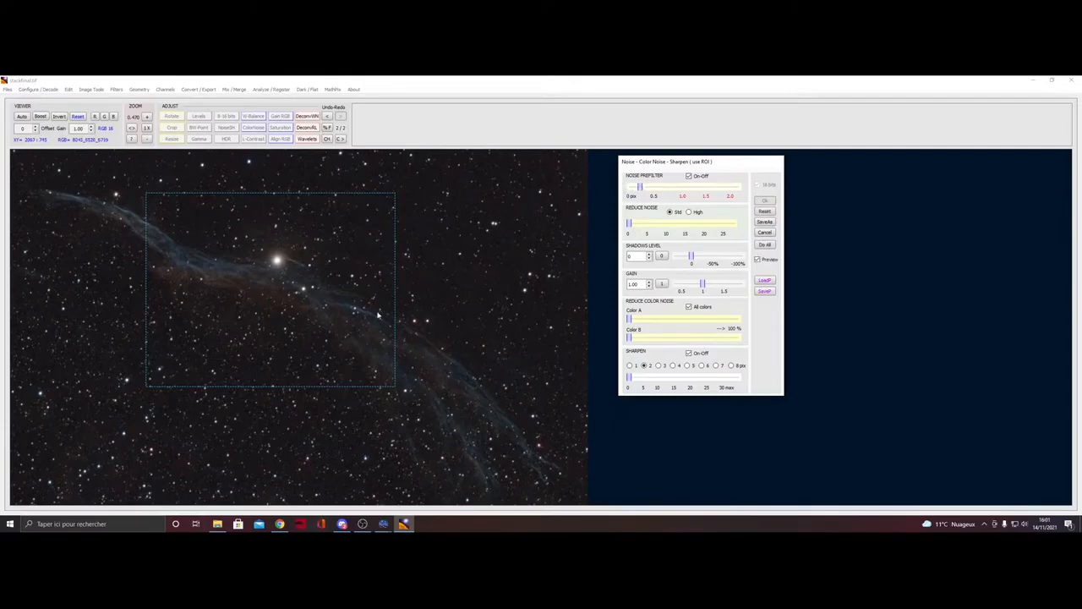
left_click(144, 117)
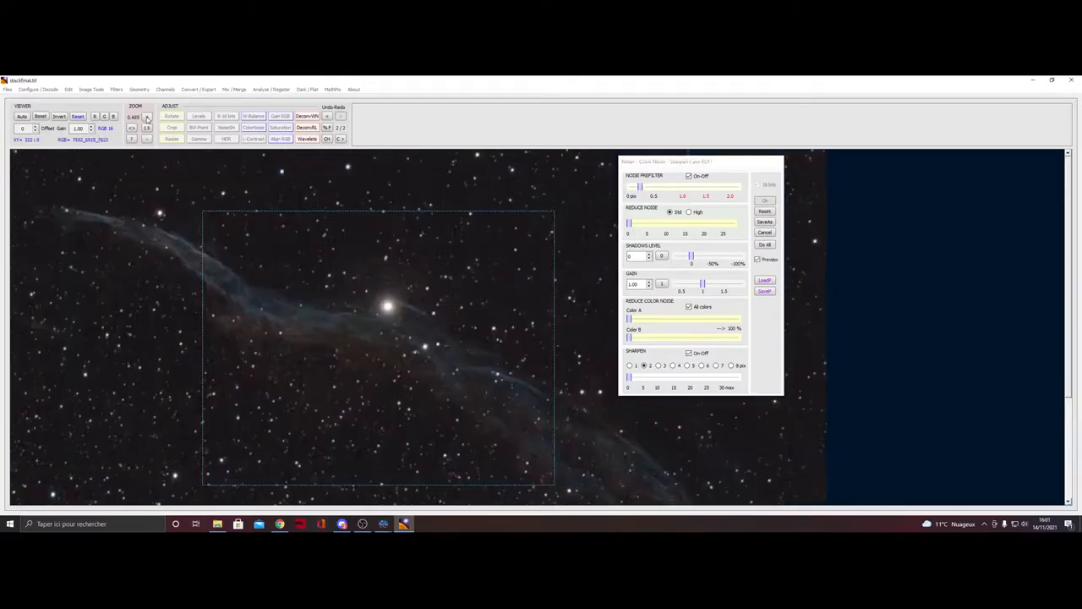
left_click(144, 117)
left_click(144, 116)
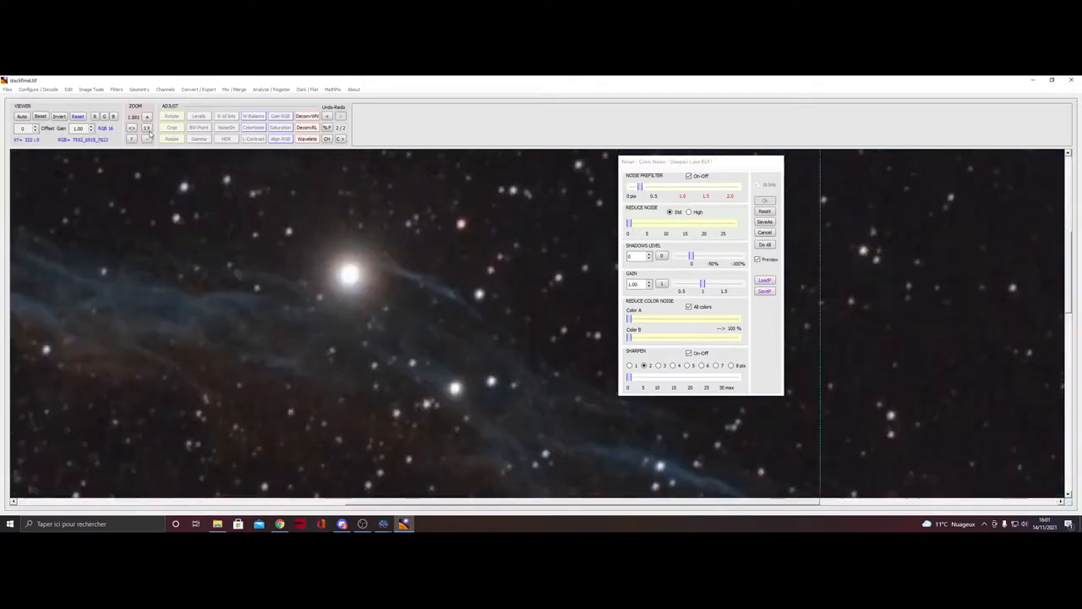
left_click(146, 139)
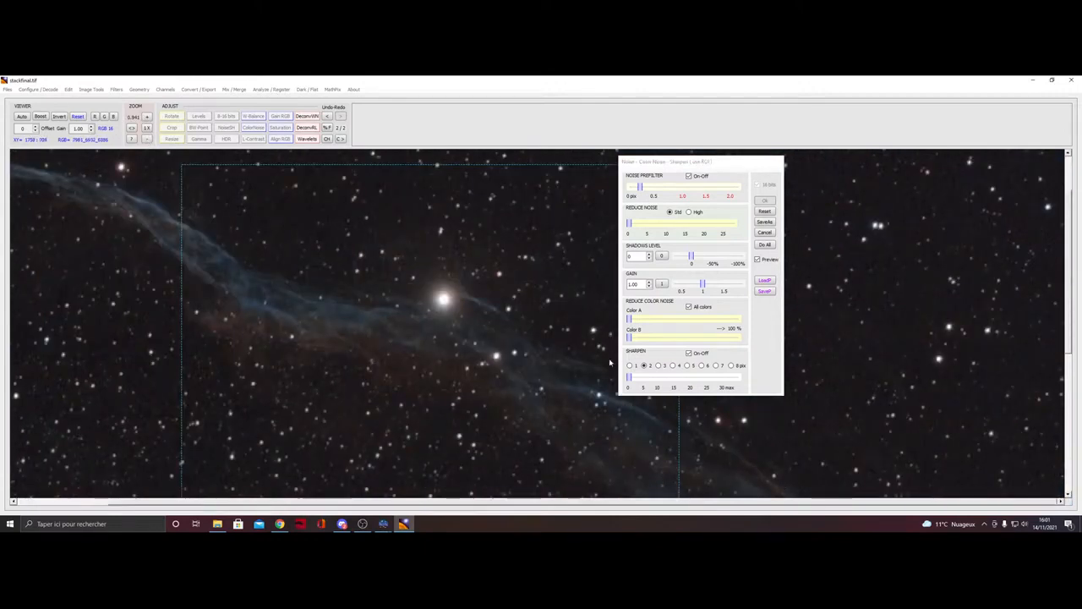
mouse_move(640, 187)
left_mouse_down()
mouse_move(629, 188)
mouse_move(639, 190)
left_mouse_up()
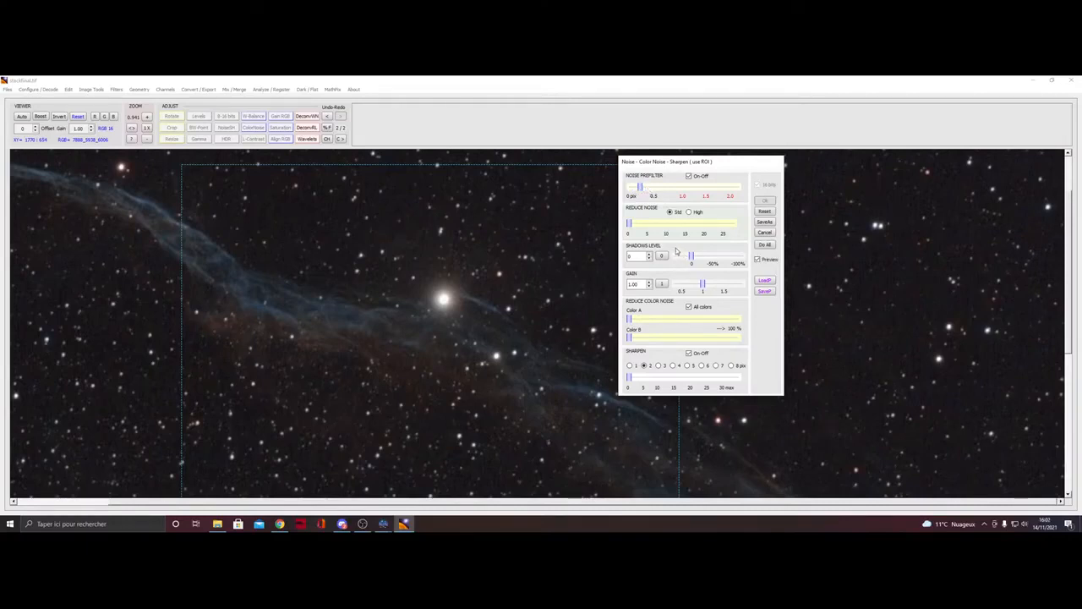
- Examine the noise prefilter preview on background stars, the blue and red filaments, and the bright star's surroundings
left_click_drag(903, 313, 998, 409)
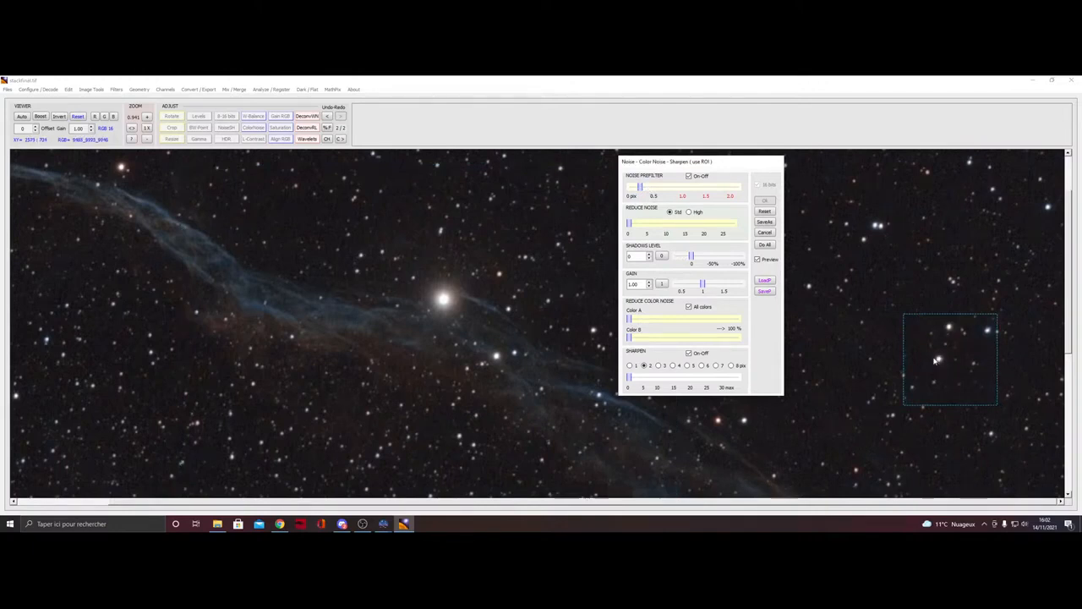
left_click_drag(123, 315, 301, 440)
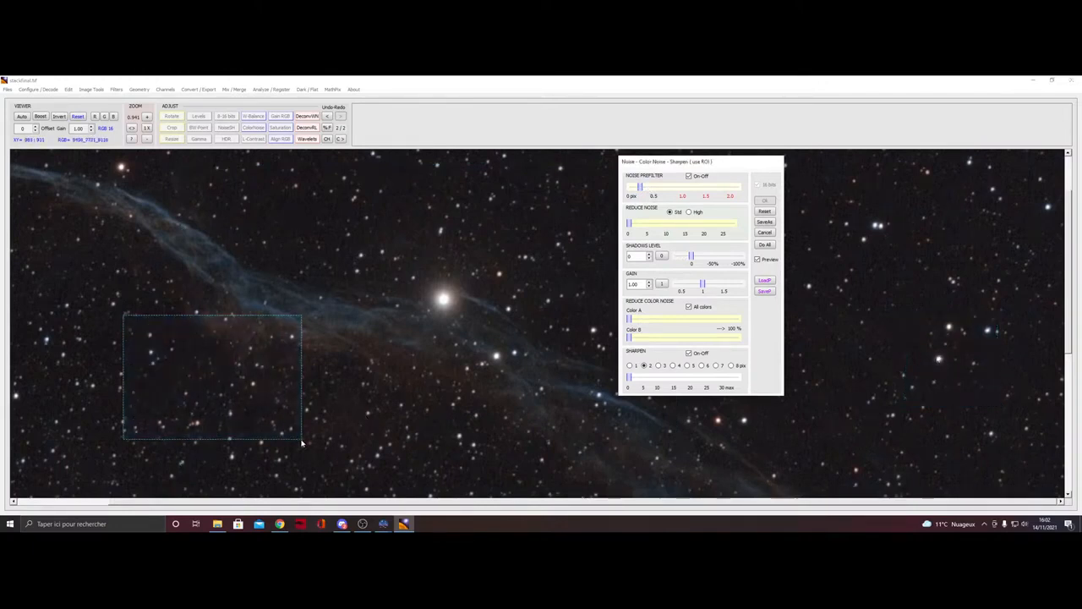
left_click_drag(357, 252, 549, 366)
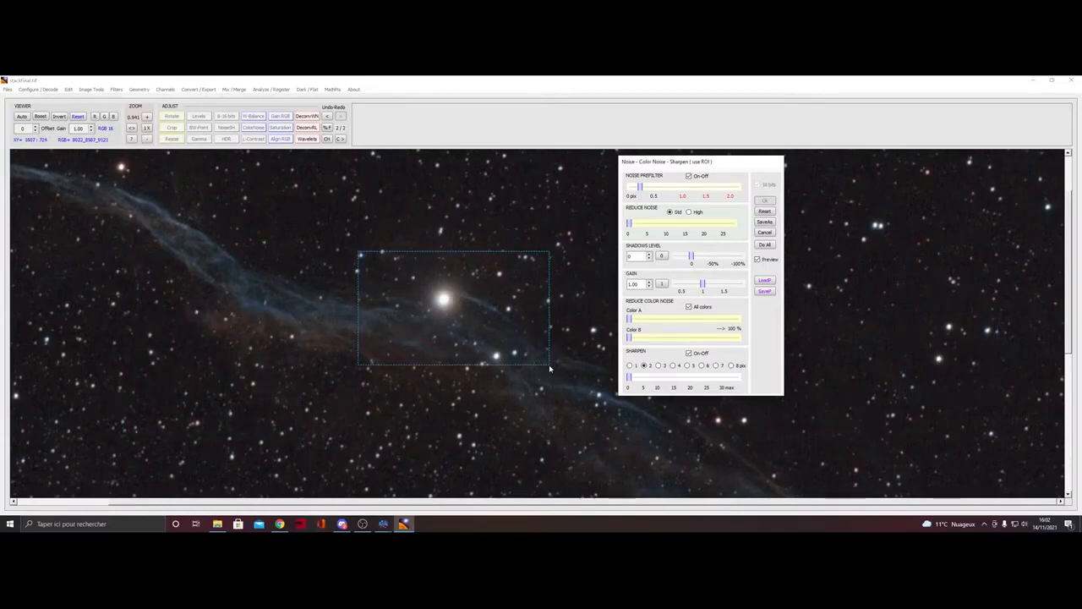
left_click_drag(117, 191, 332, 357)
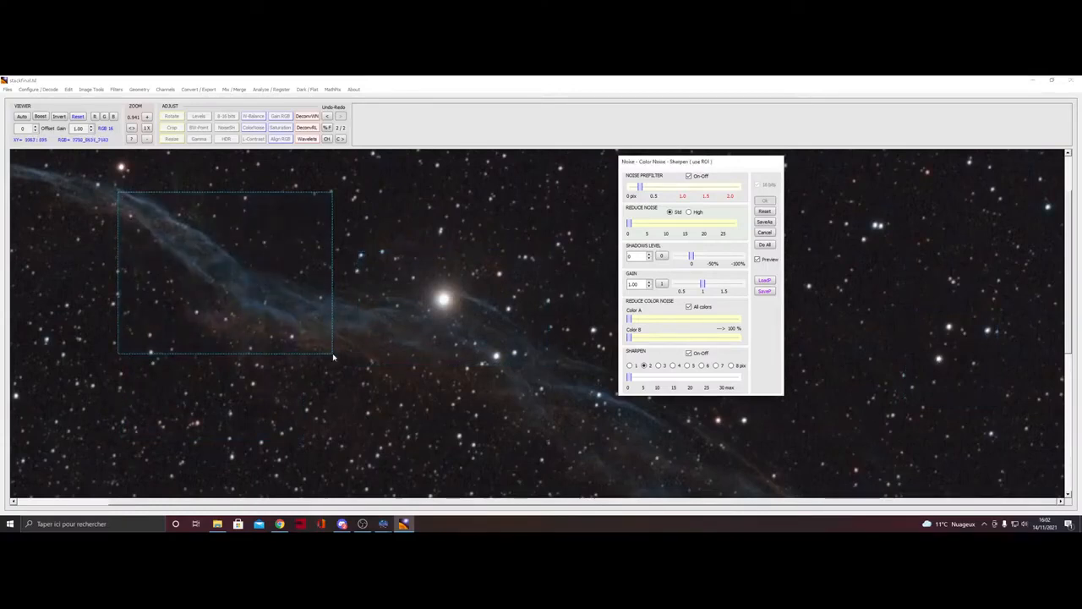
left_click_drag(380, 249, 533, 410)
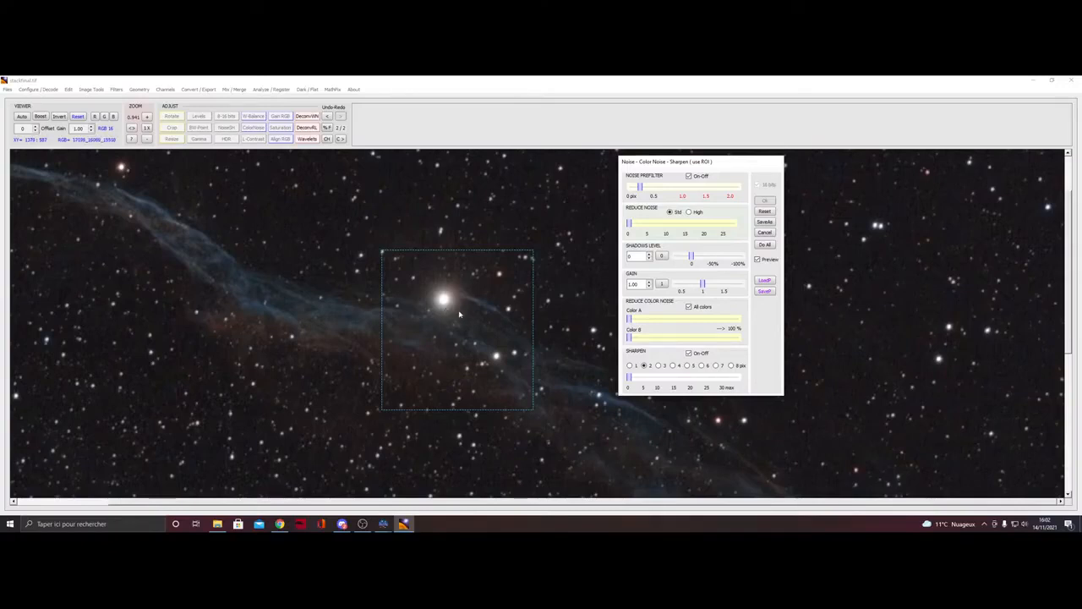
left_click_drag(188, 229, 308, 345)
left_click_drag(376, 255, 506, 384)
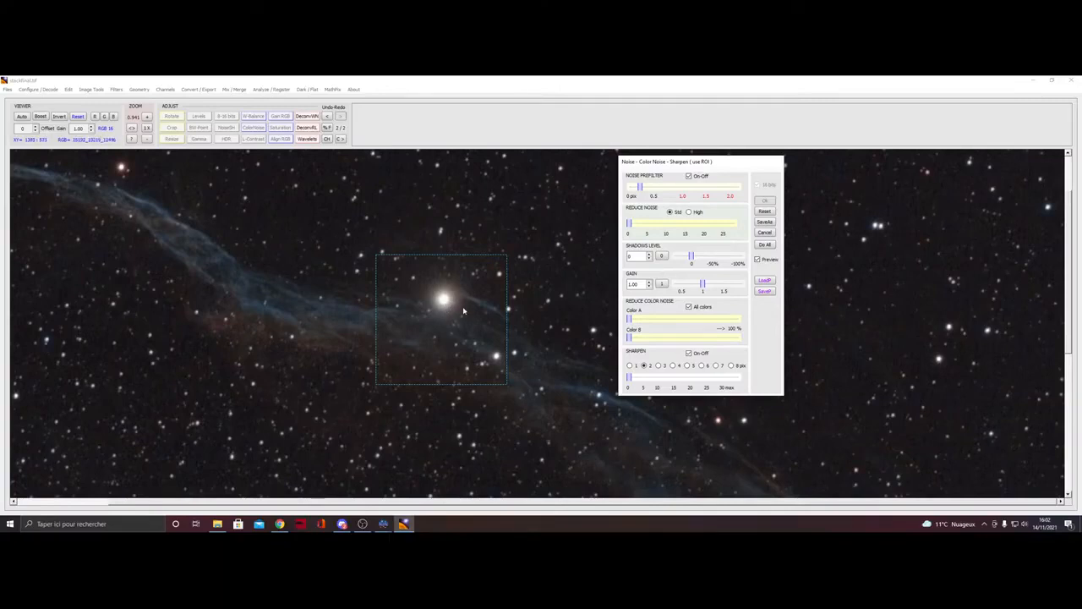
left_click_drag(583, 377, 595, 394)
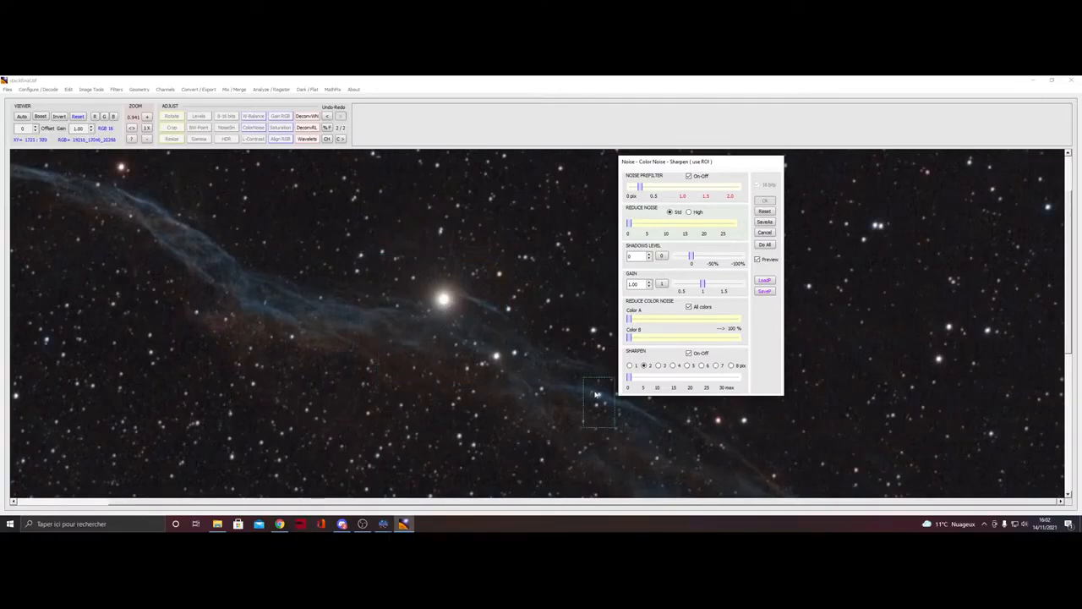
left_click_drag(227, 246, 372, 363)
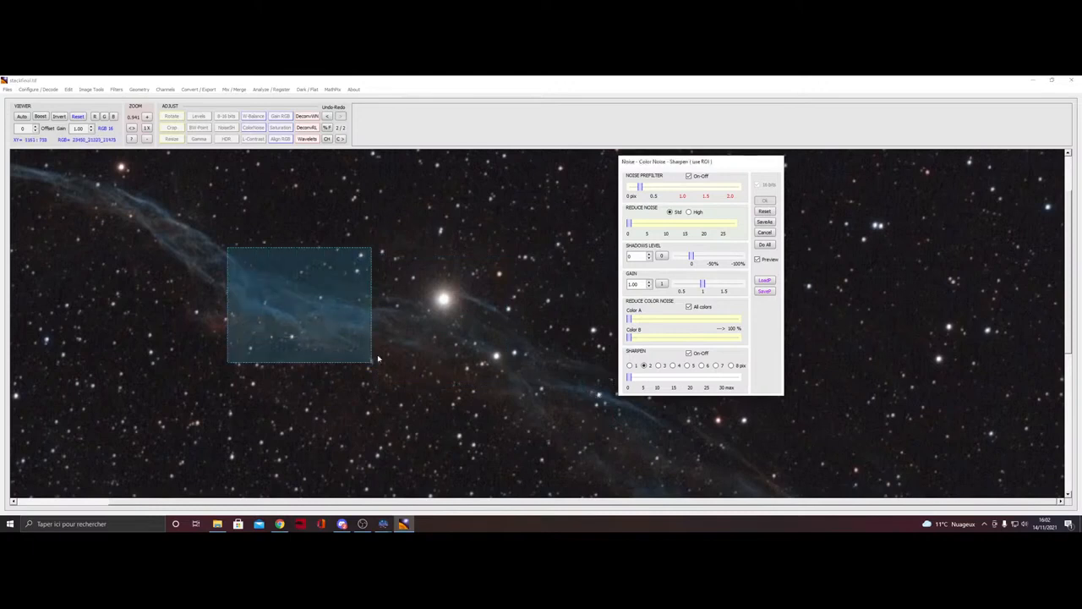
left_click_drag(405, 253, 533, 397)
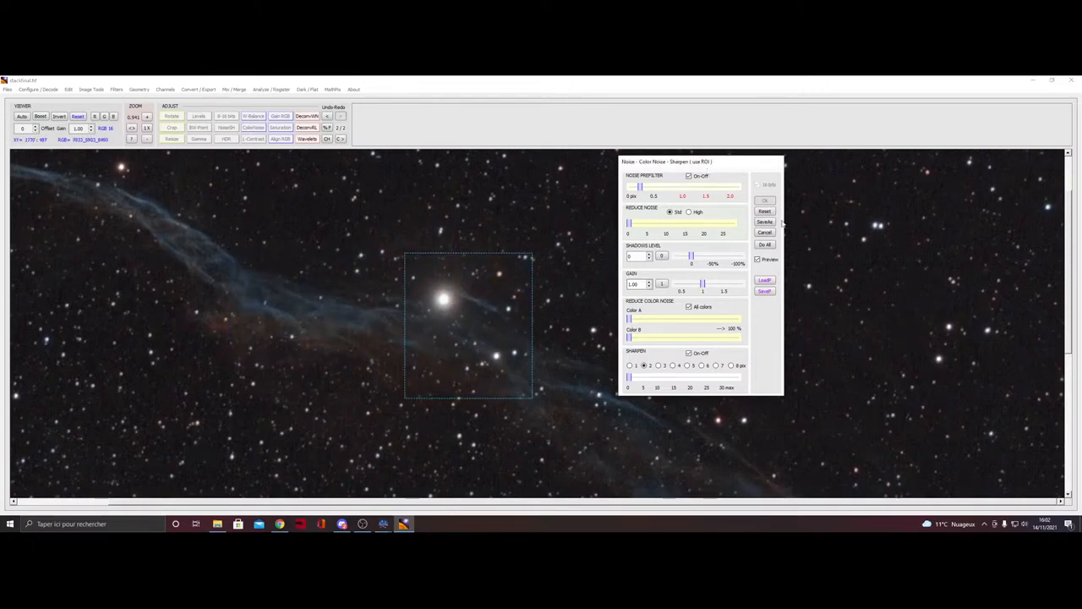
- Apply the noise filter to the whole image and accept the result
left_click(148, 141)
left_click(148, 140)
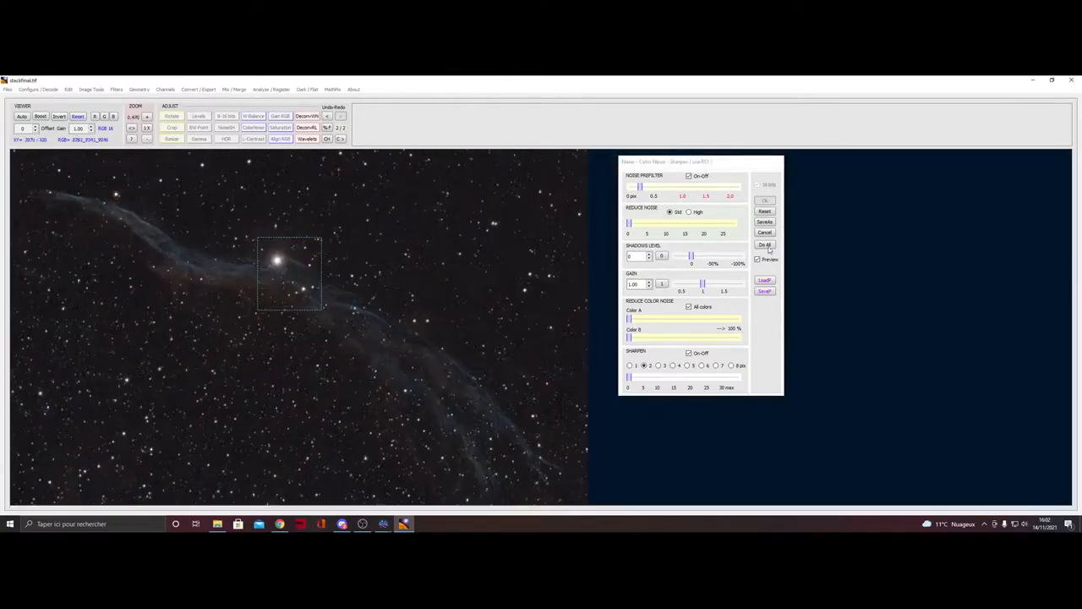
left_click(765, 244)
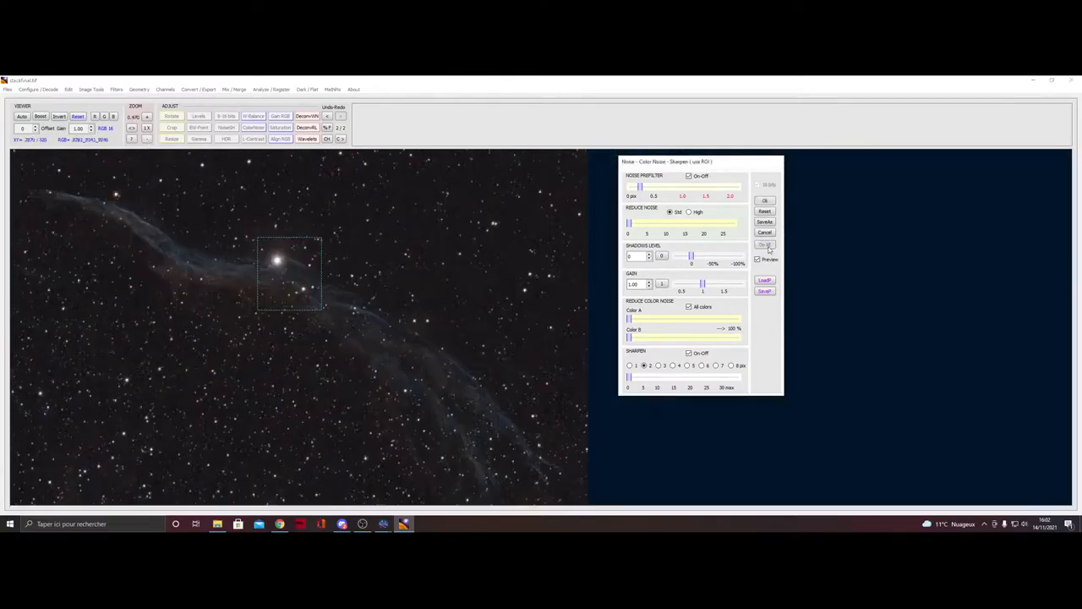
left_click(766, 202)
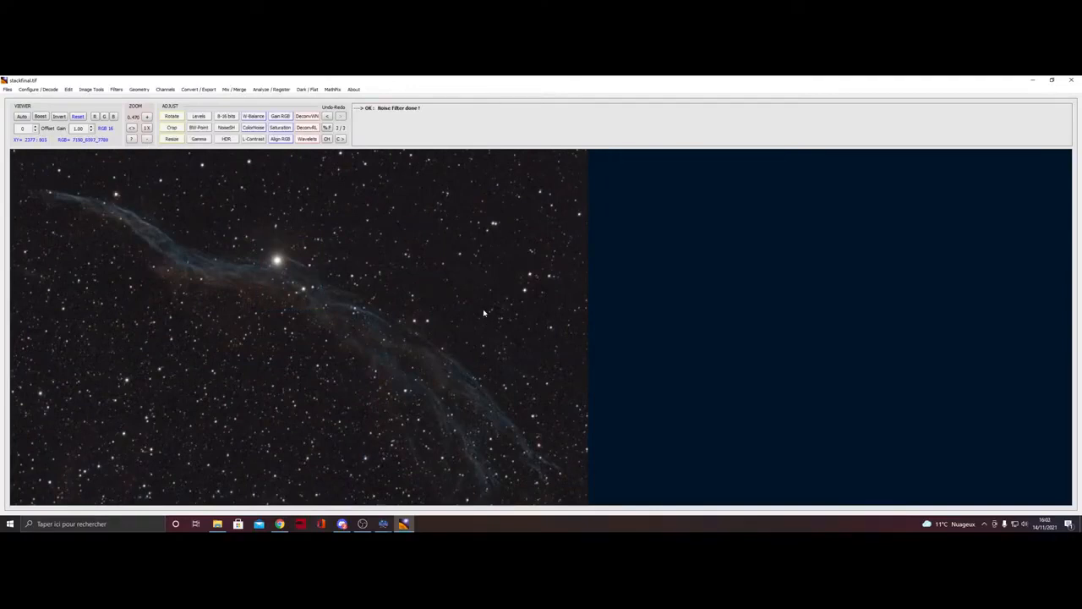
- Save the image as a TIFF named stackfinalavantgimp in the Traité folder
left_click(7, 89)
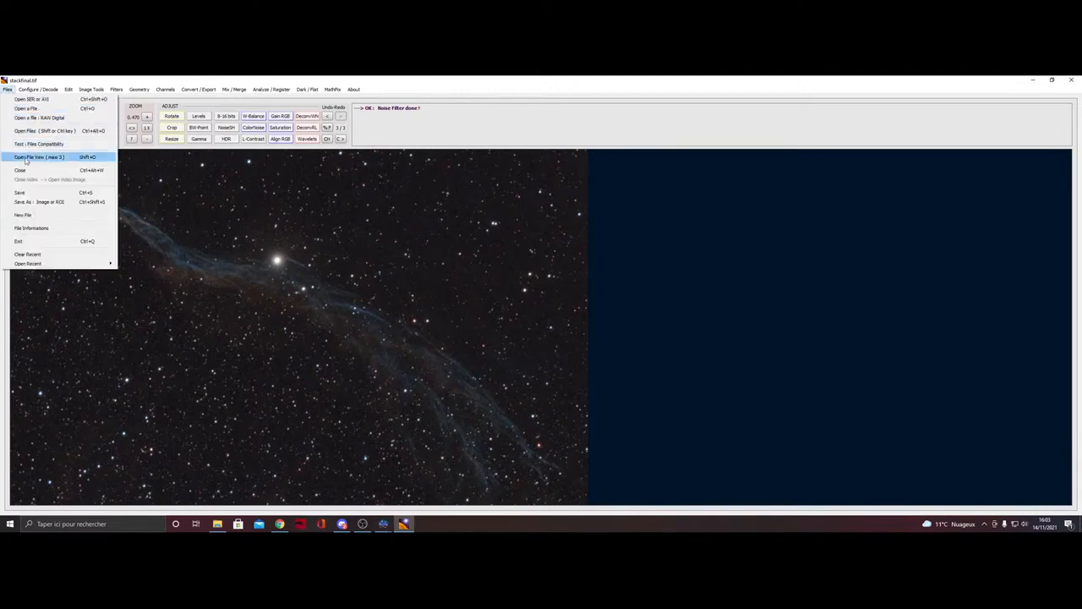
left_click(39, 201)
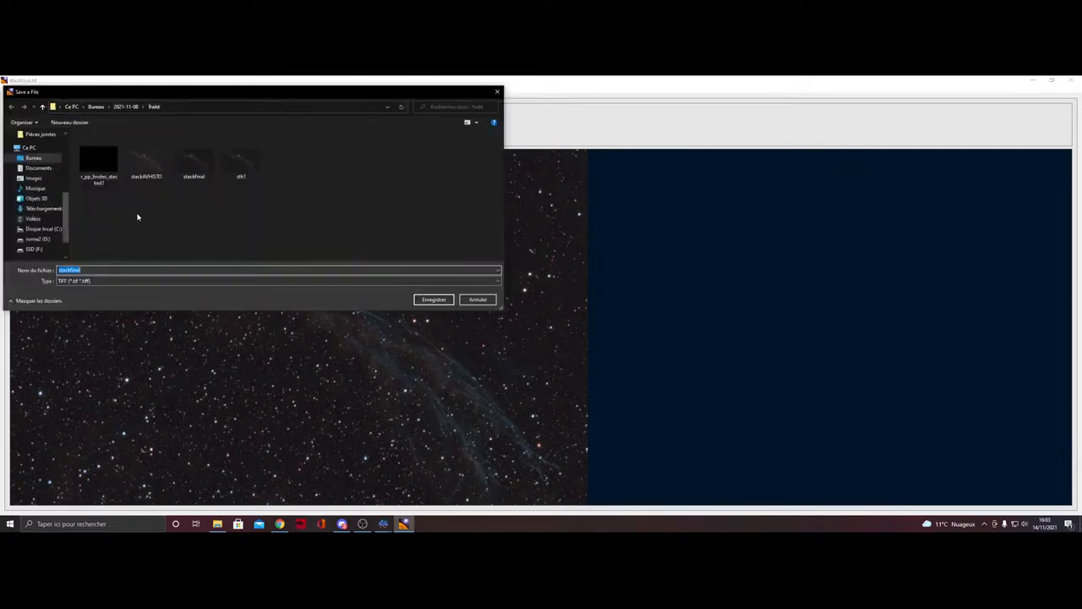
left_click(87, 271)
type("sansgimp")
key("Return")
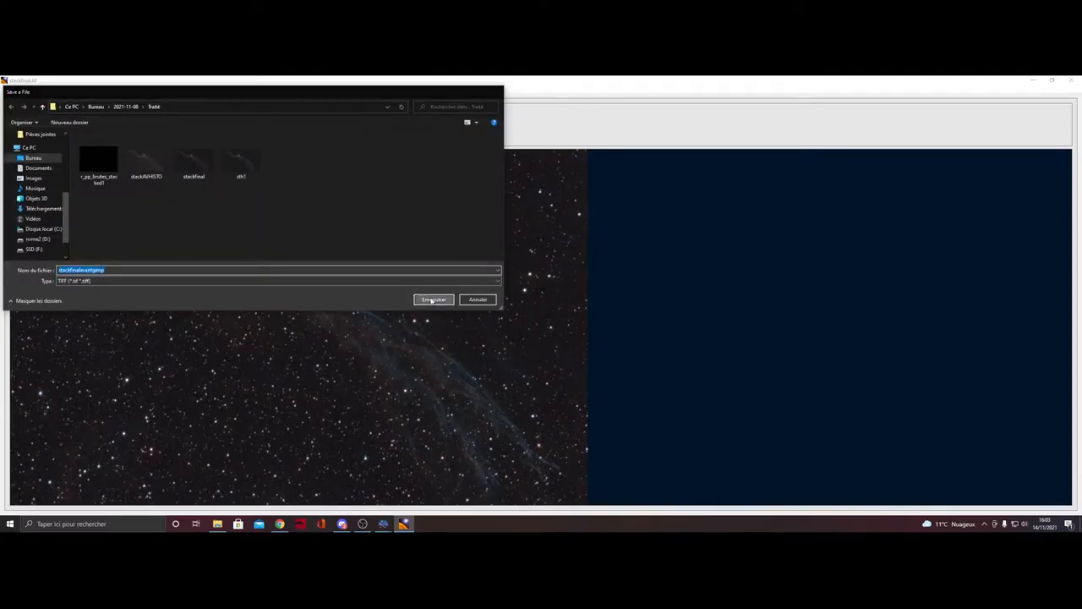
- Switch to File Explorer and open the Traité folder inside 2021-11-08
left_click(1035, 81)
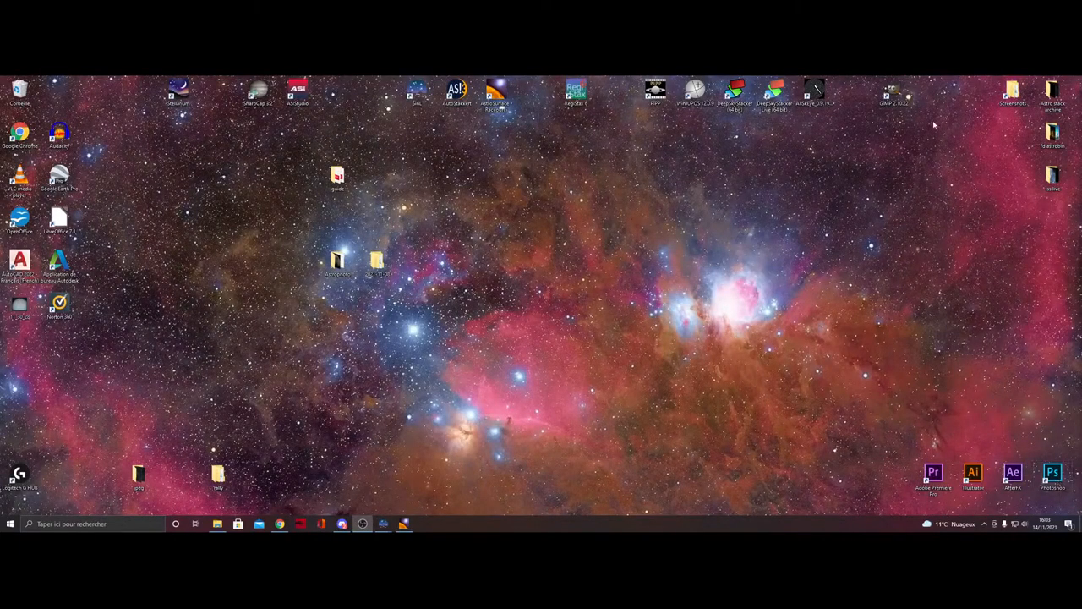
left_click(354, 524)
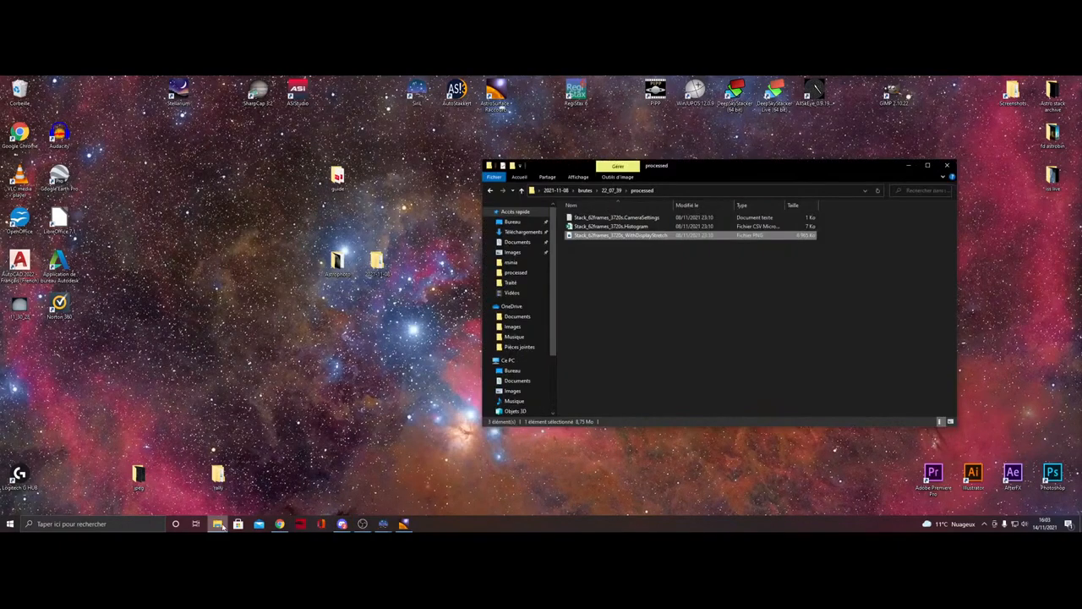
left_click(589, 192)
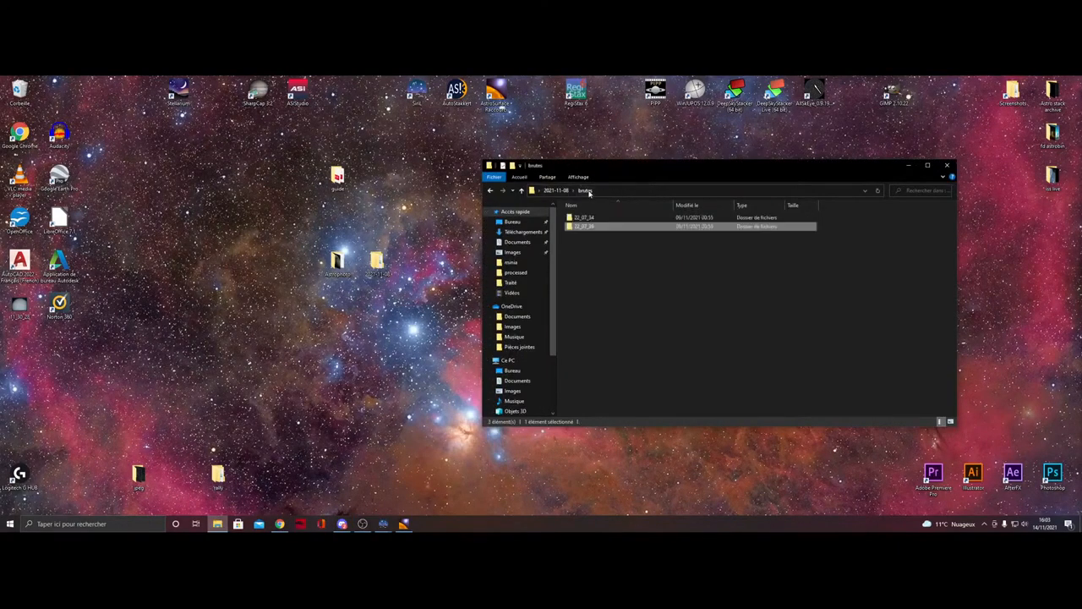
left_click(553, 191)
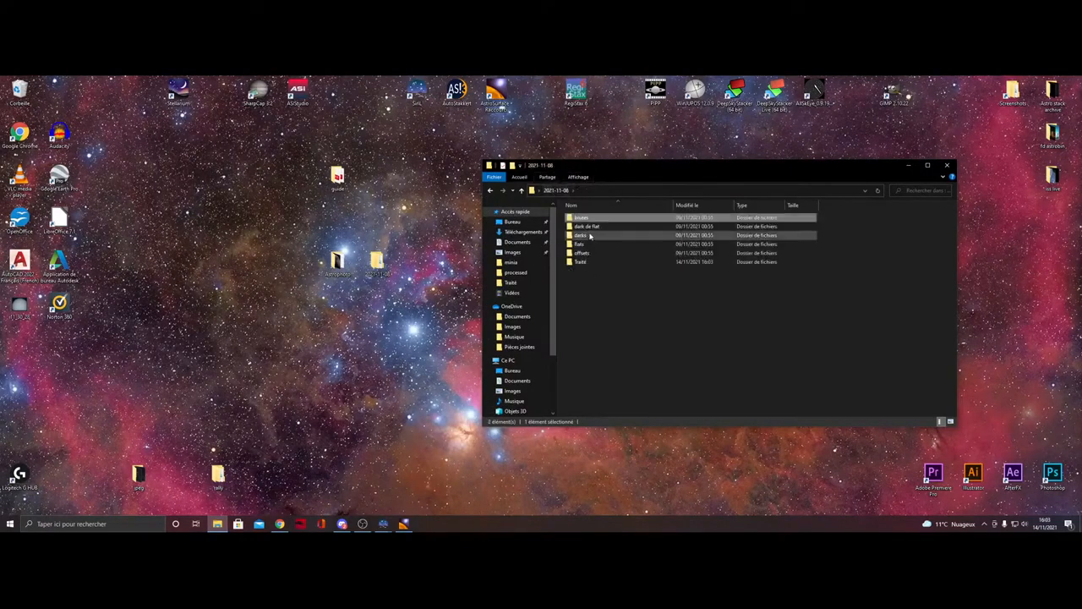
left_click(589, 262)
double_click(589, 262)
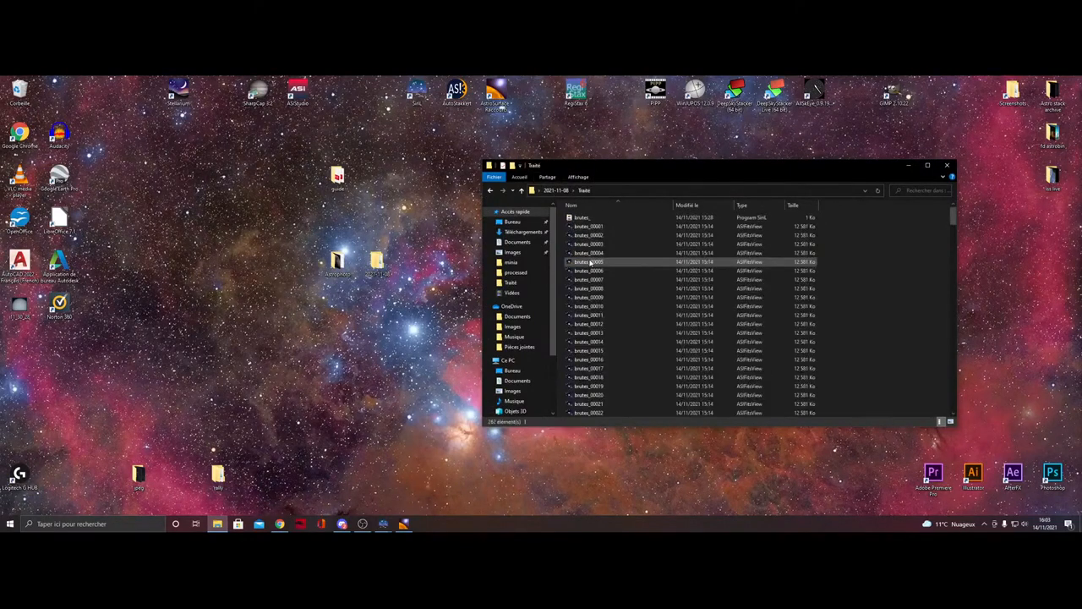
- Open the stackfinalavantgimp TIFF from the Traité folder in GIMP
scroll(584, 287, "down", 15)
scroll(952, 258, "down", 20)
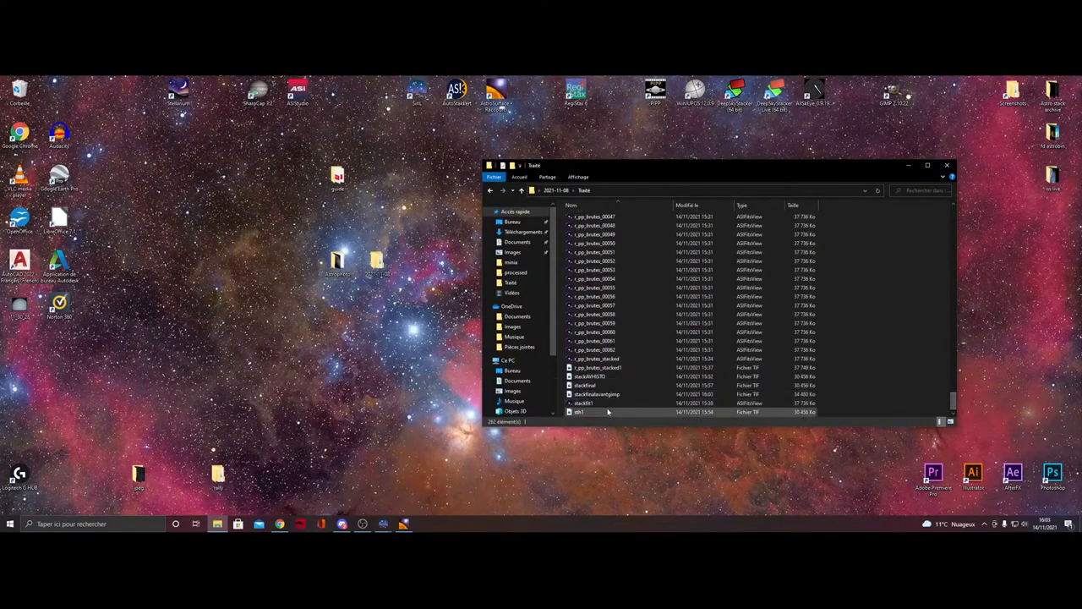
left_click(643, 394)
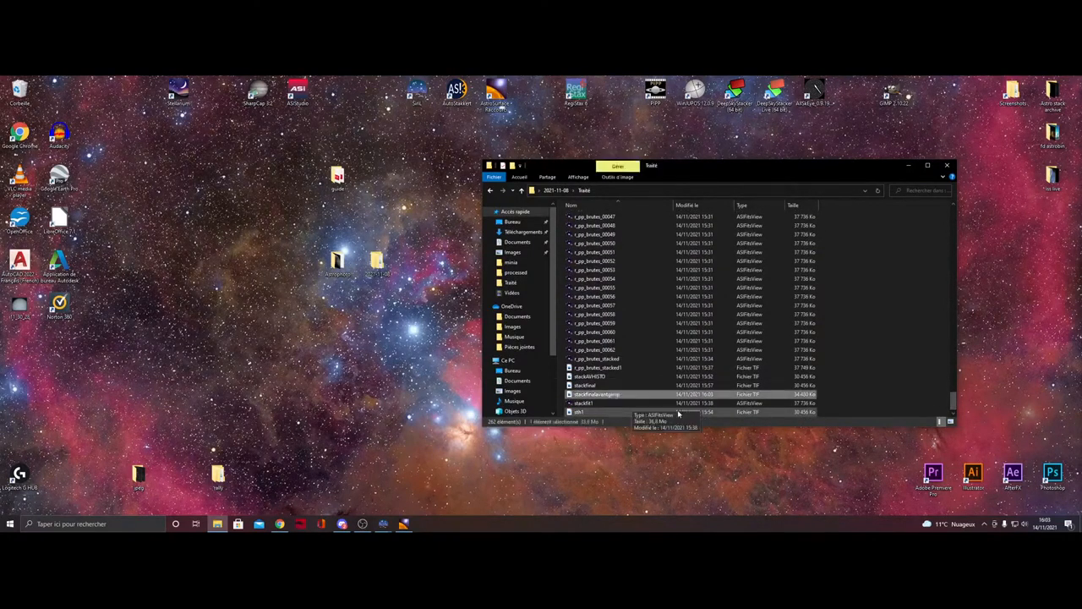
right_click(642, 394)
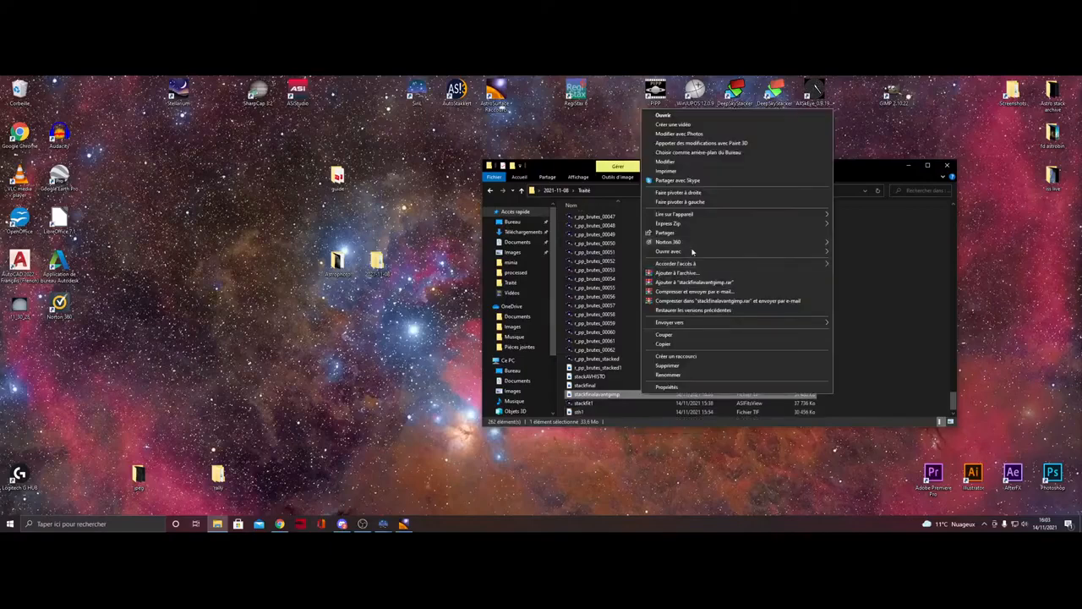
mouse_move(798, 251)
left_click(863, 260)
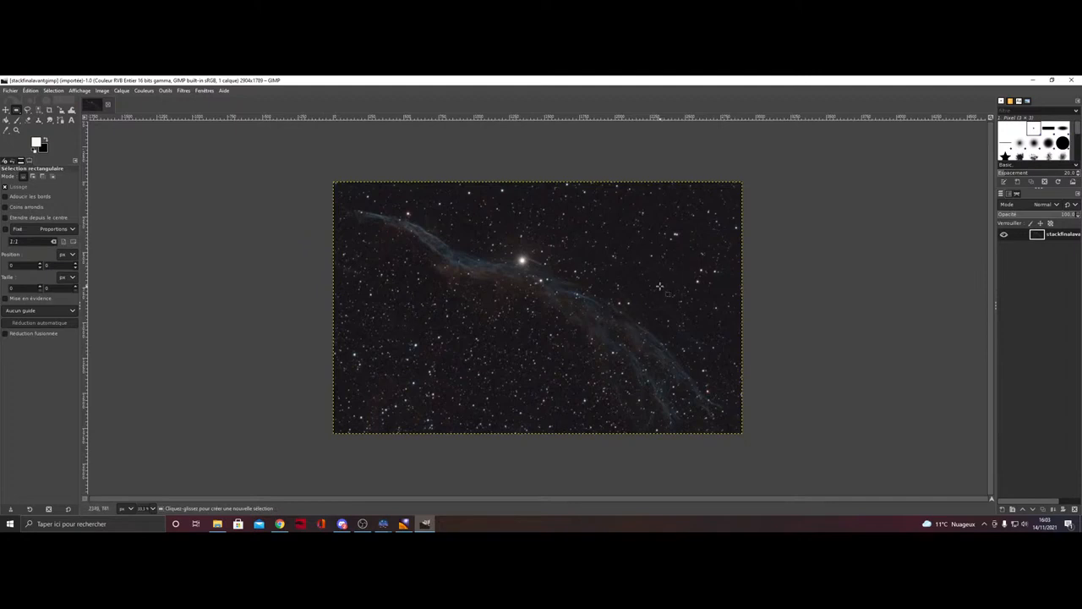
- Darken the sky background with Levels by raising the input black point to just before the histogram peak, and apply it
left_click(144, 90)
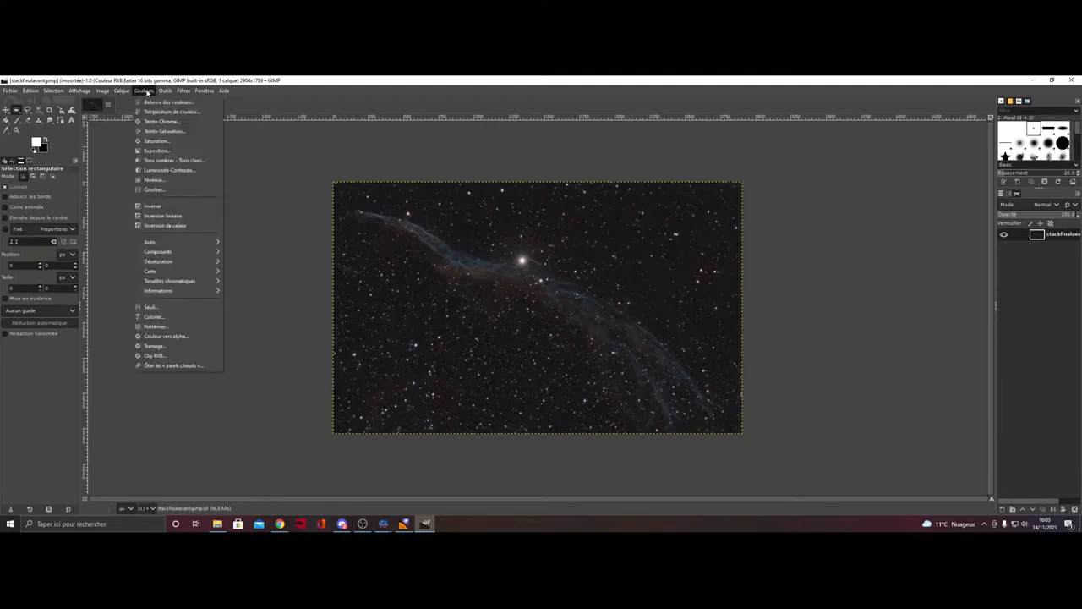
left_click(157, 179)
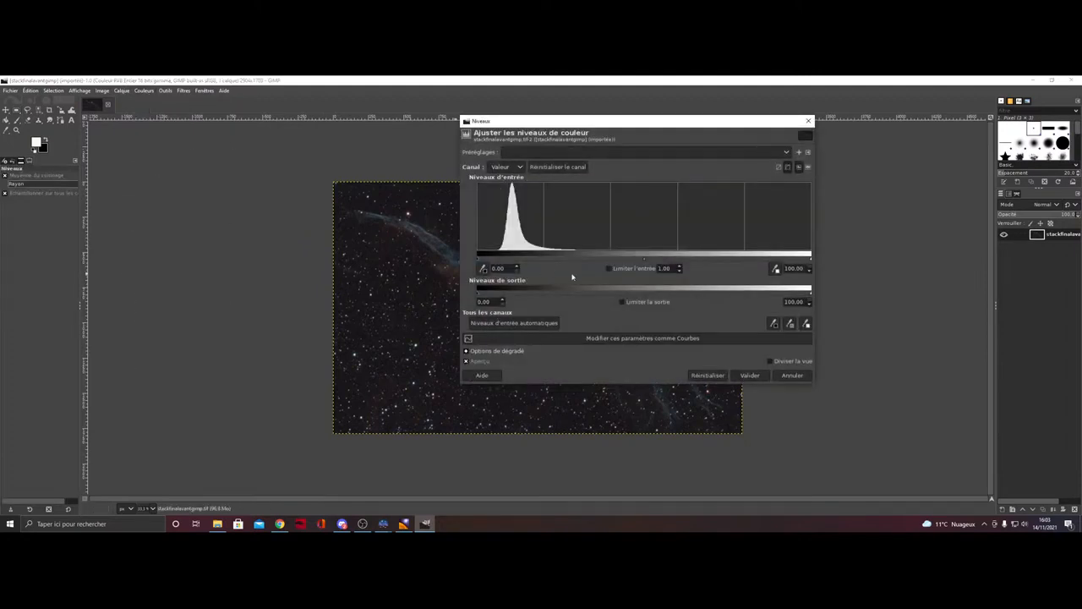
left_click_drag(622, 121, 177, 129)
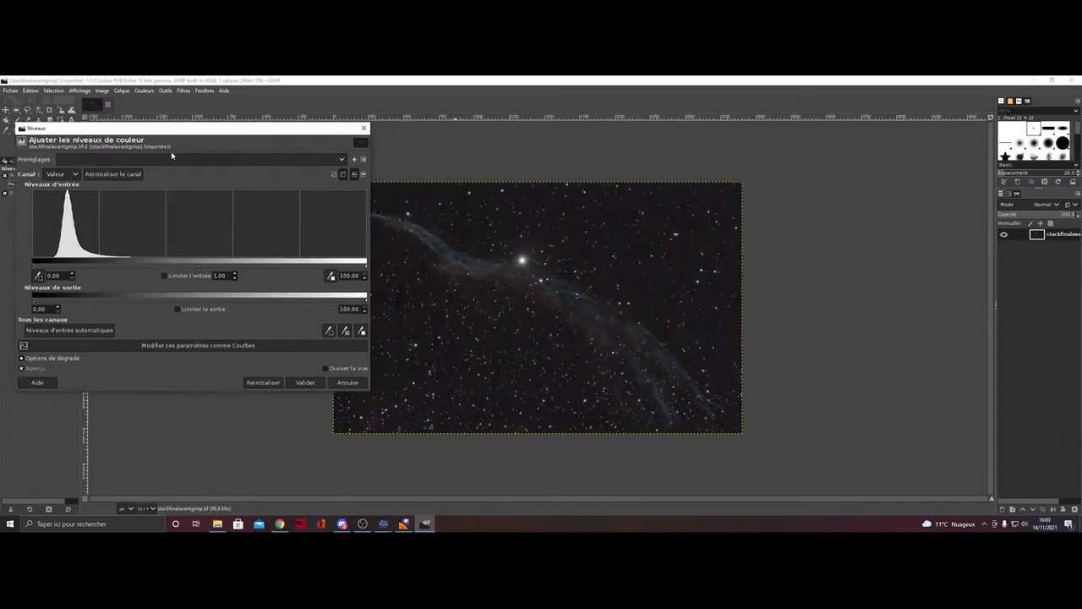
mouse_move(33, 265)
left_mouse_down()
mouse_move(54, 265)
mouse_move(40, 267)
left_mouse_up()
left_click(304, 382)
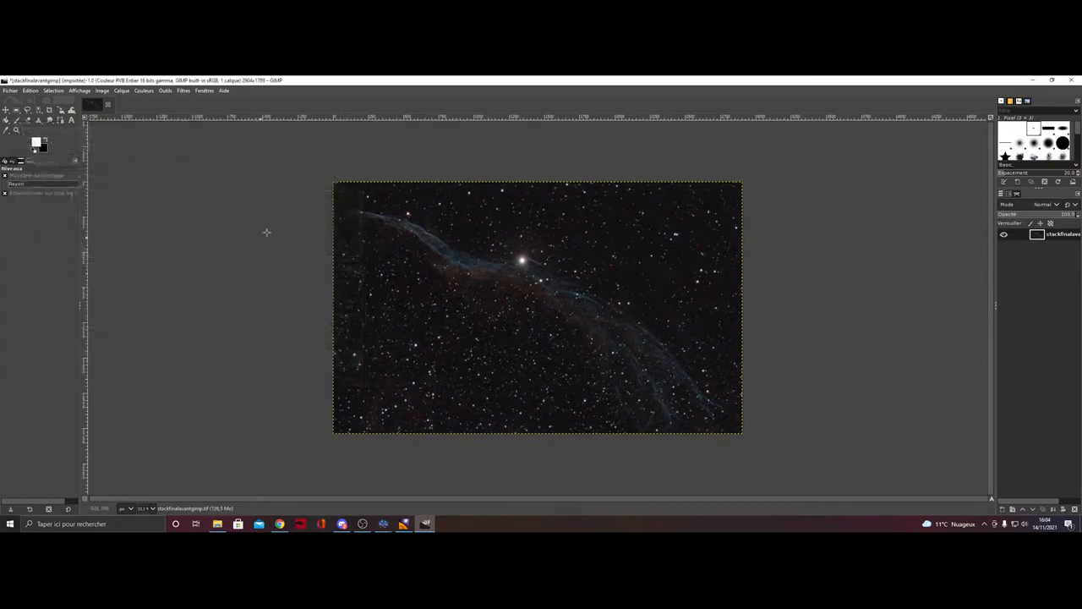
- Apply a Shadows-Highlights adjustment with shadows at about -10 and the white point adjustment at about 2.09
left_click(143, 90)
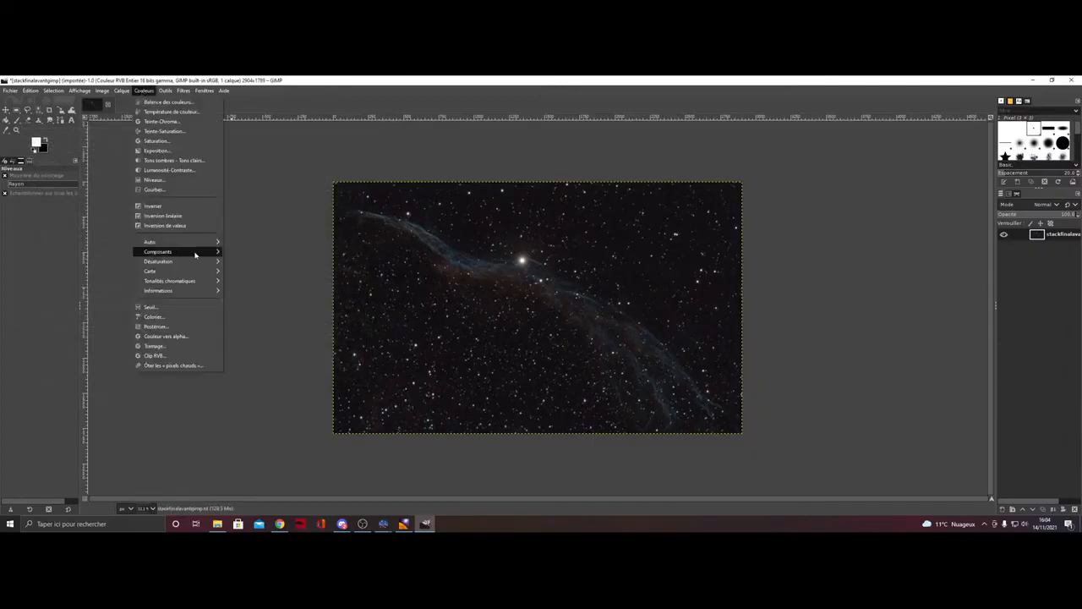
left_click(192, 171)
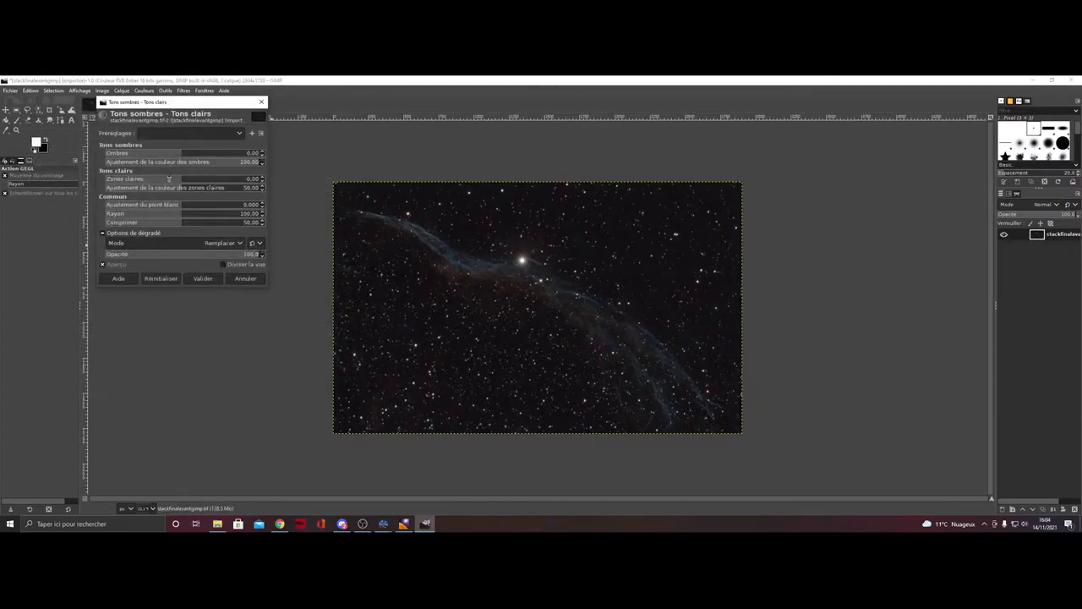
mouse_move(187, 157)
left_mouse_down()
mouse_move(236, 163)
mouse_move(109, 157)
mouse_move(183, 162)
left_mouse_up()
left_click(160, 278)
left_click_drag(248, 209, 199, 208)
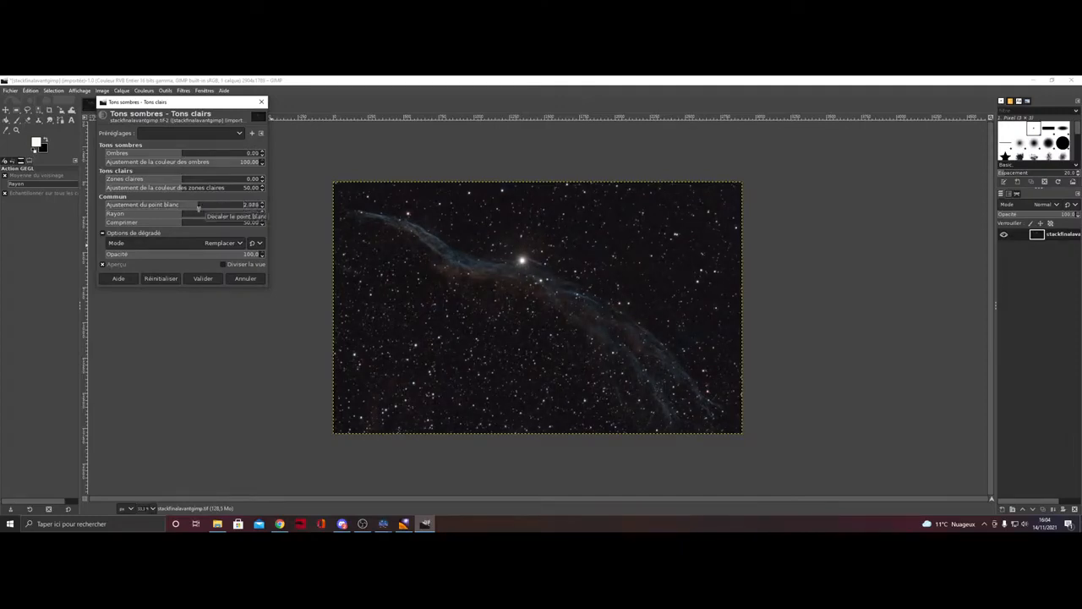
mouse_move(180, 157)
left_mouse_down()
mouse_move(203, 158)
mouse_move(182, 159)
left_mouse_up()
mouse_move(182, 154)
left_mouse_down()
mouse_move(210, 155)
mouse_move(164, 158)
mouse_move(173, 158)
left_mouse_up()
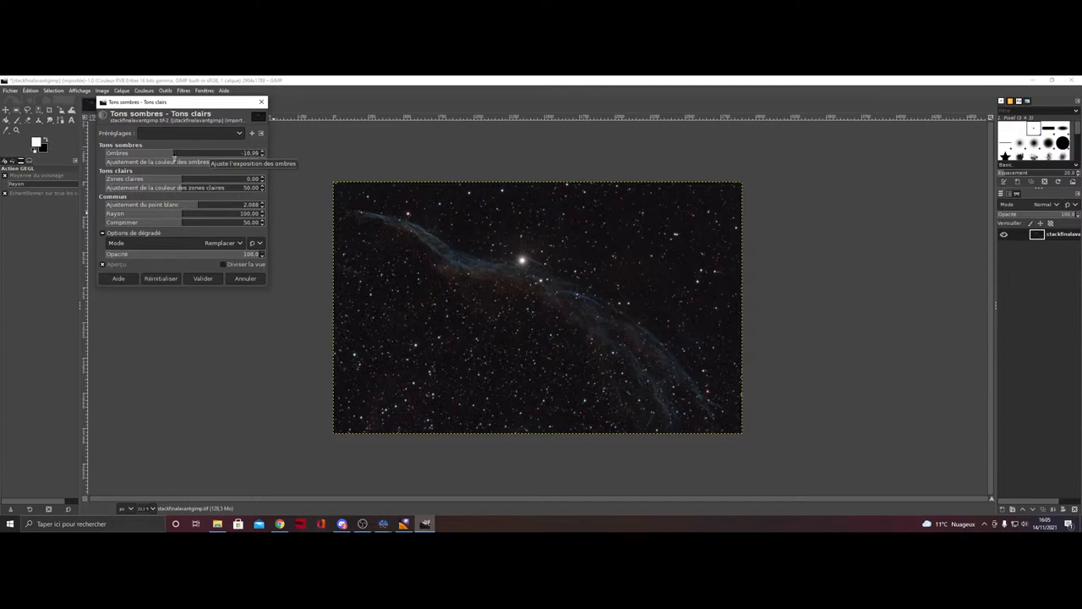
left_click(202, 278)
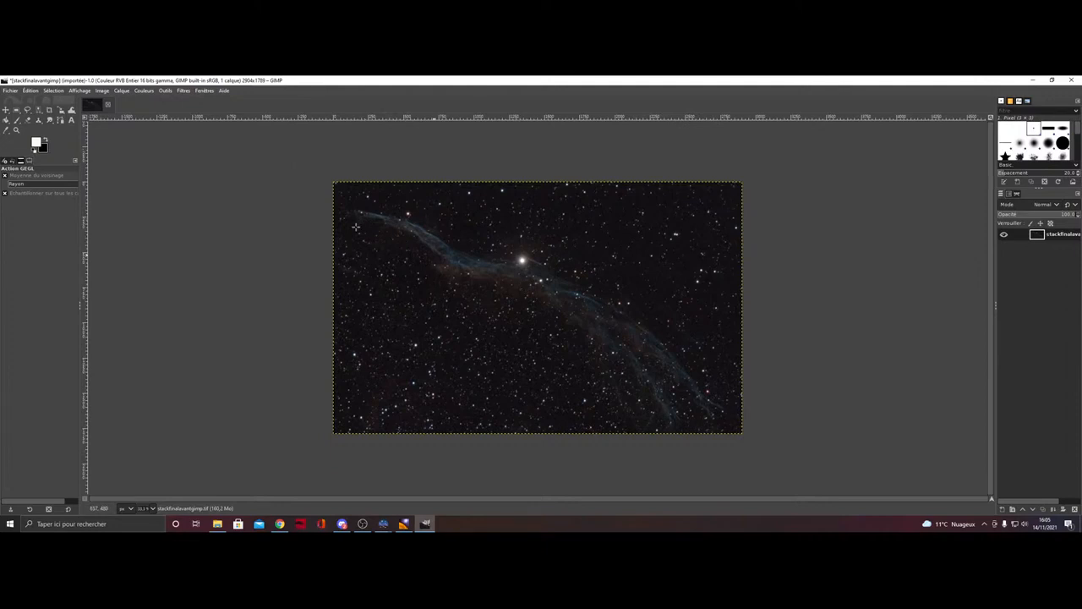
- Try a Saturation scale of about 1.25 with a split before/after preview
left_click(144, 91)
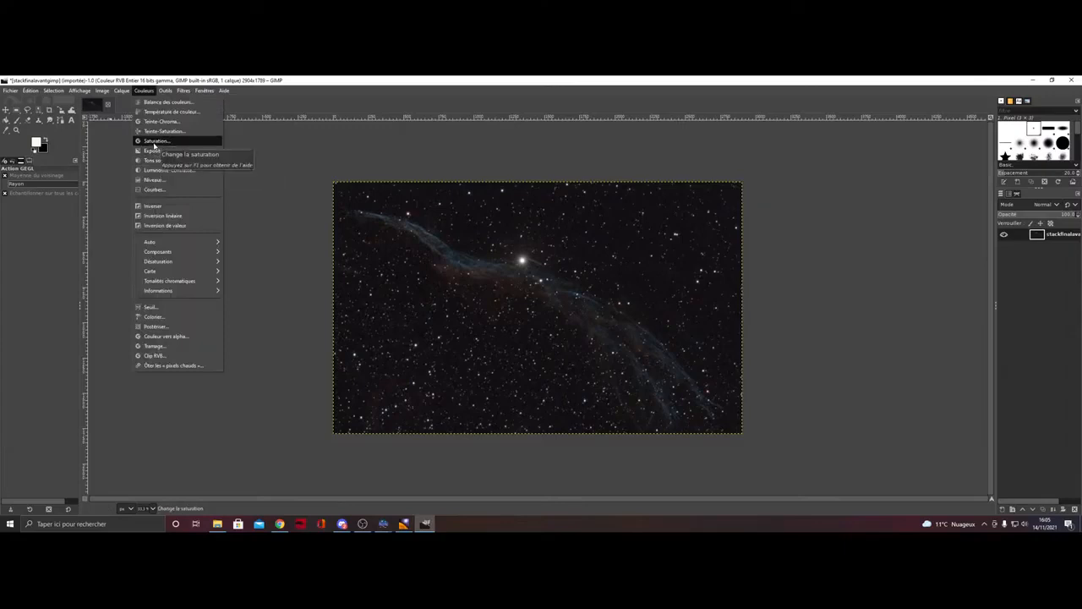
left_click(153, 141)
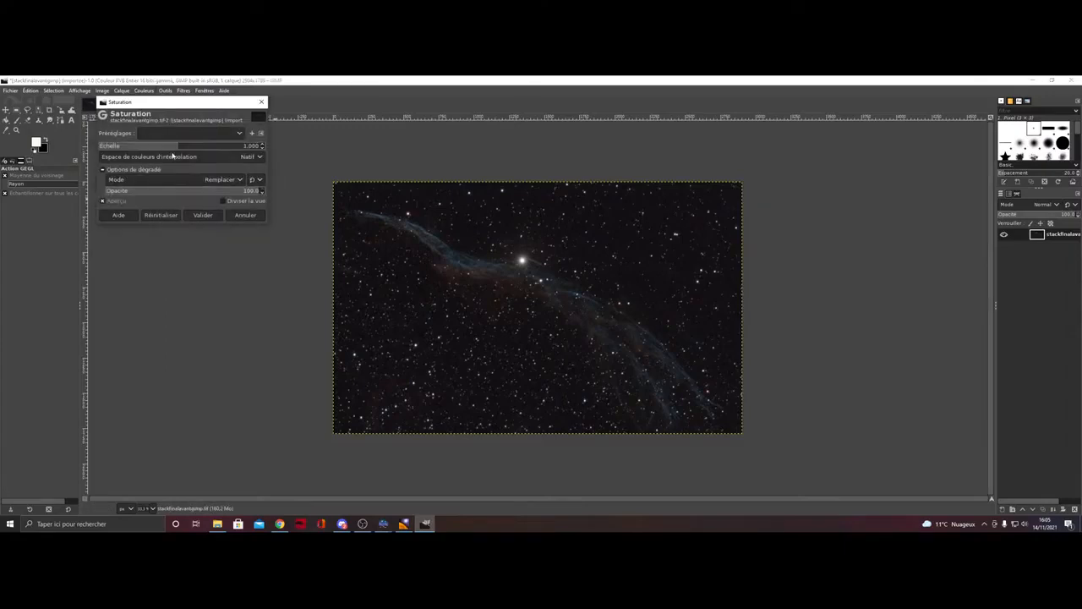
left_click(224, 201)
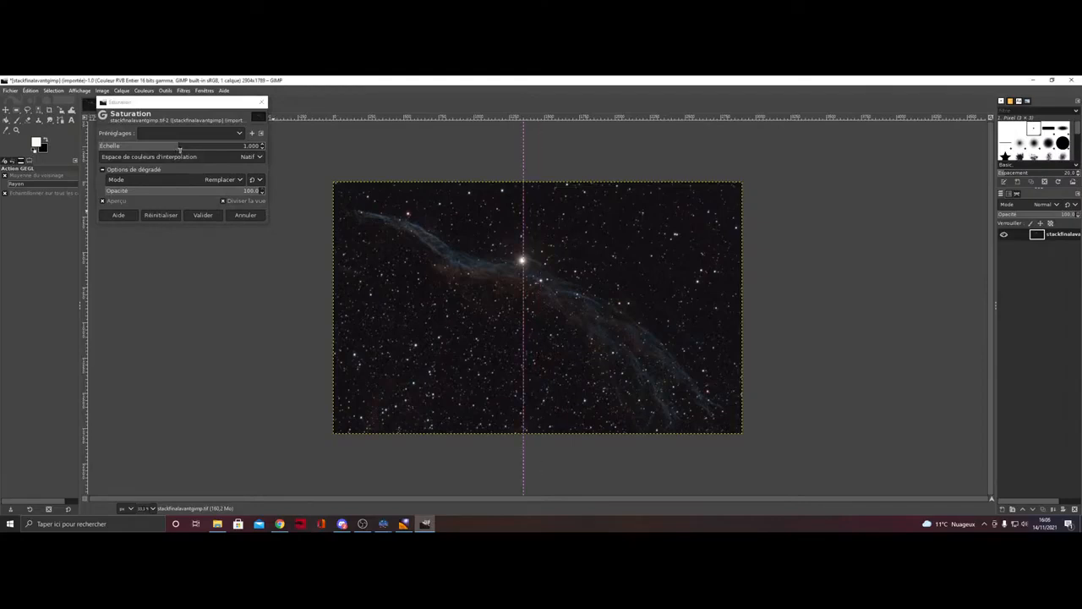
mouse_move(178, 150)
left_mouse_down()
mouse_move(220, 150)
mouse_move(199, 149)
left_mouse_up()
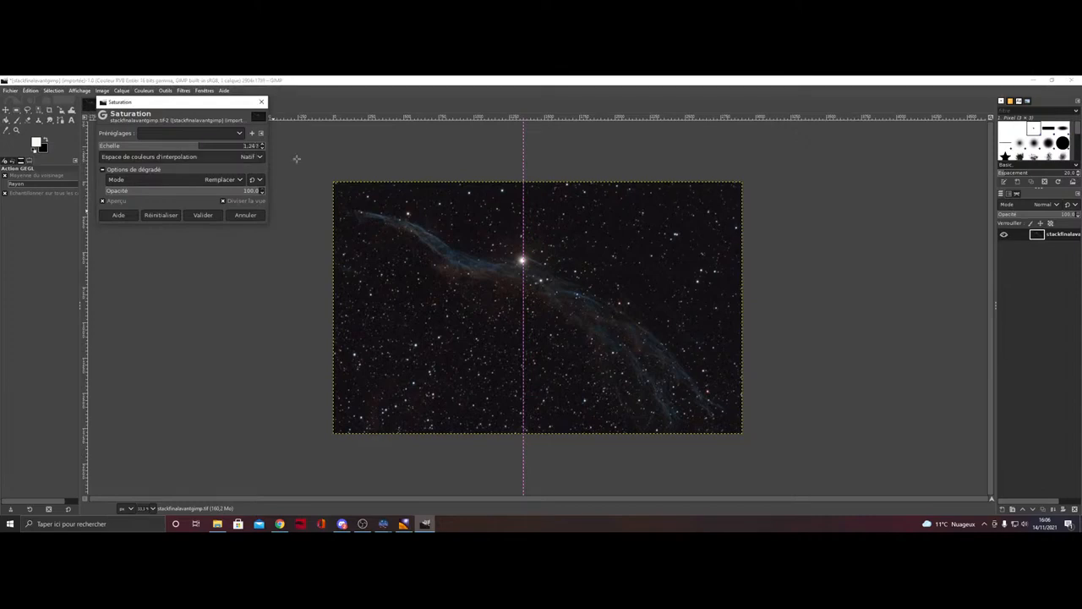
left_click_drag(523, 227, 523, 254)
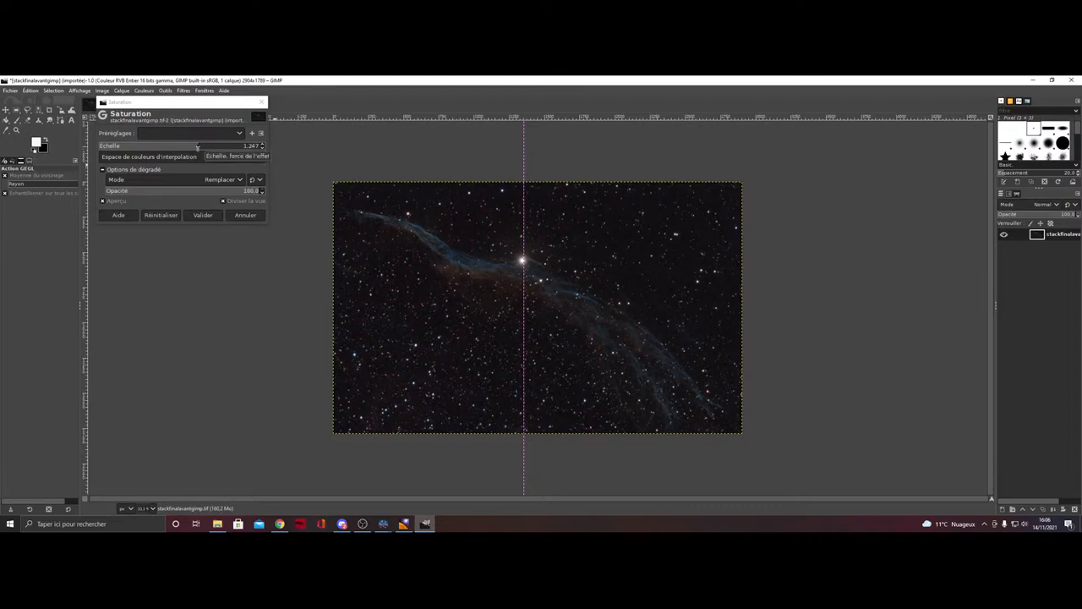
- Try a lower saturation scale of about 1.08, compare it across the nebula with the split line, and discard the adjustment
left_click(195, 147)
left_click(190, 147)
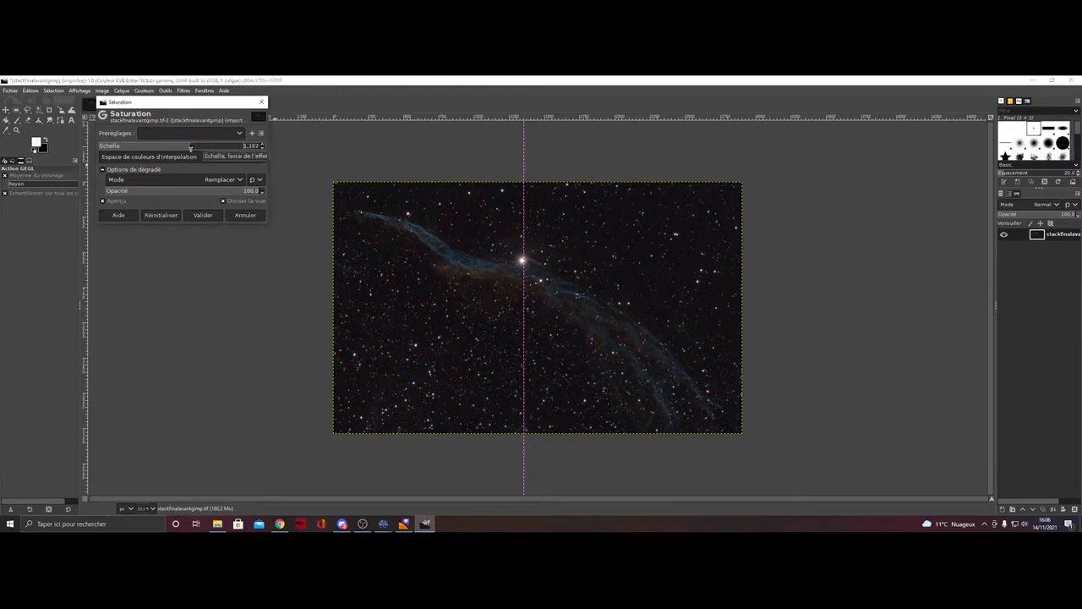
left_click_drag(188, 148, 198, 153)
left_click_drag(524, 271, 649, 275)
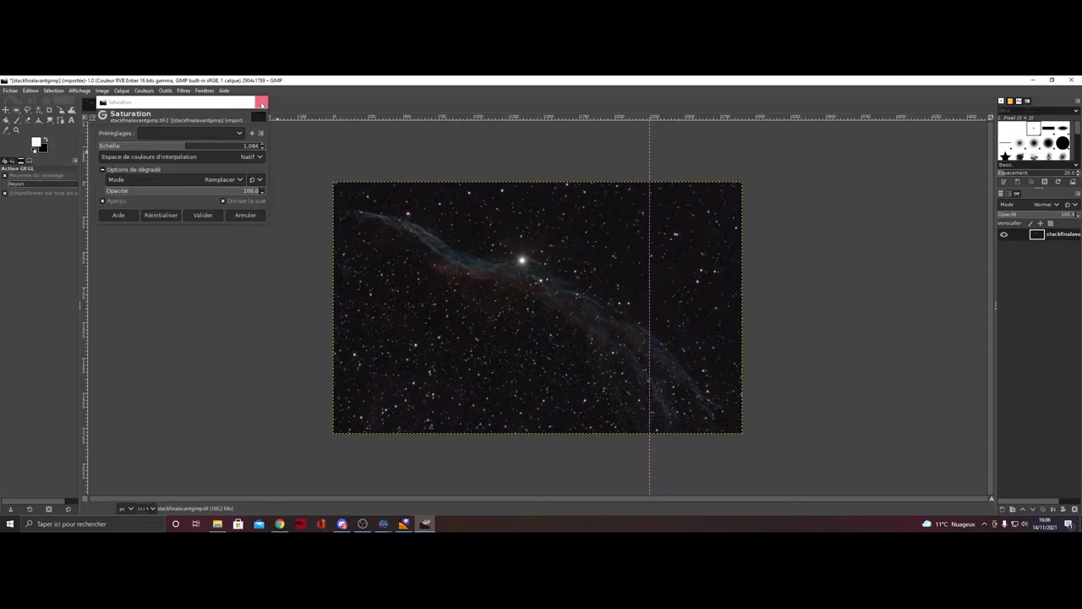
left_click(262, 102)
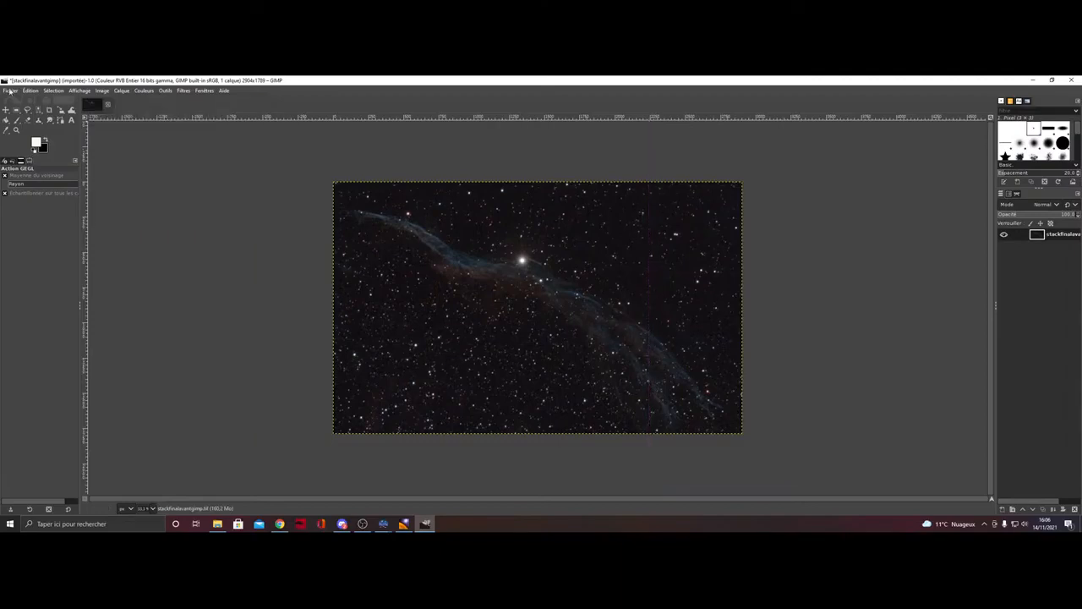
- Start exporting the image and clear its file name, keeping the .tif extension
left_click(9, 91)
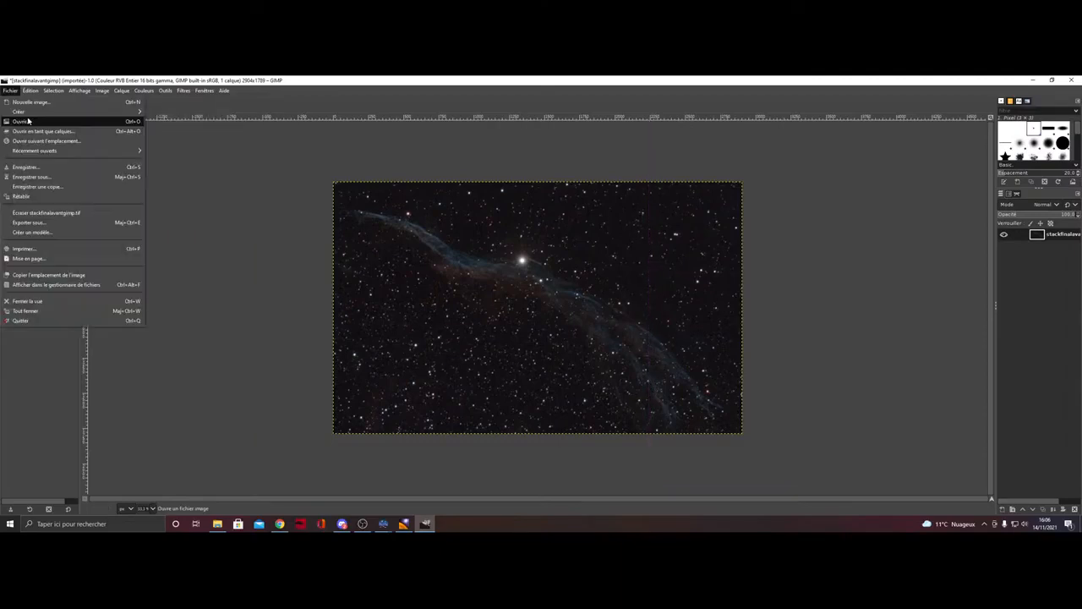
left_click(38, 223)
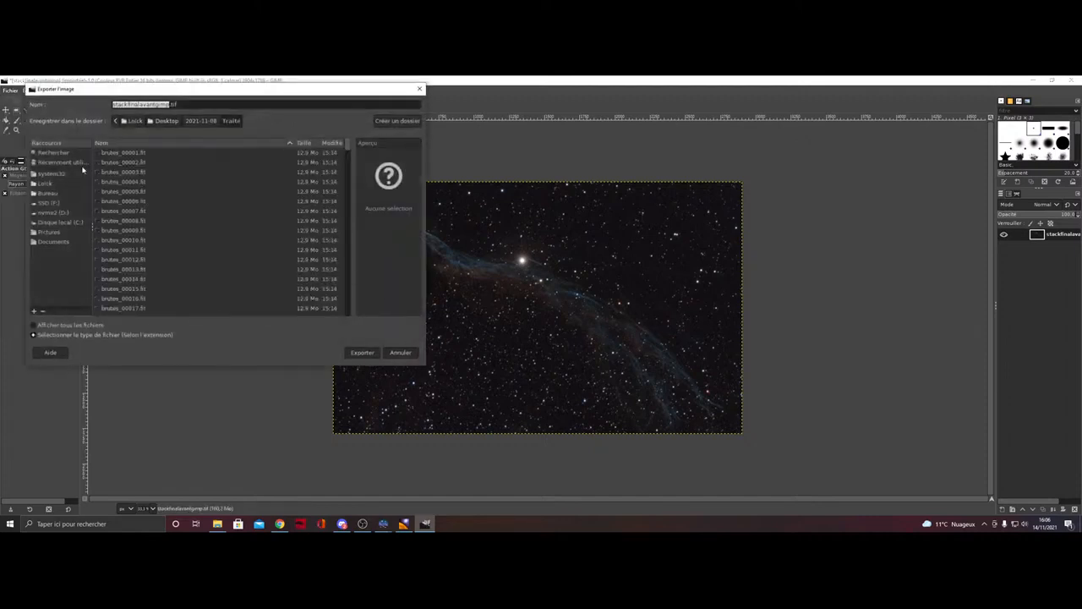
left_click(171, 104)
key("BackSpace")
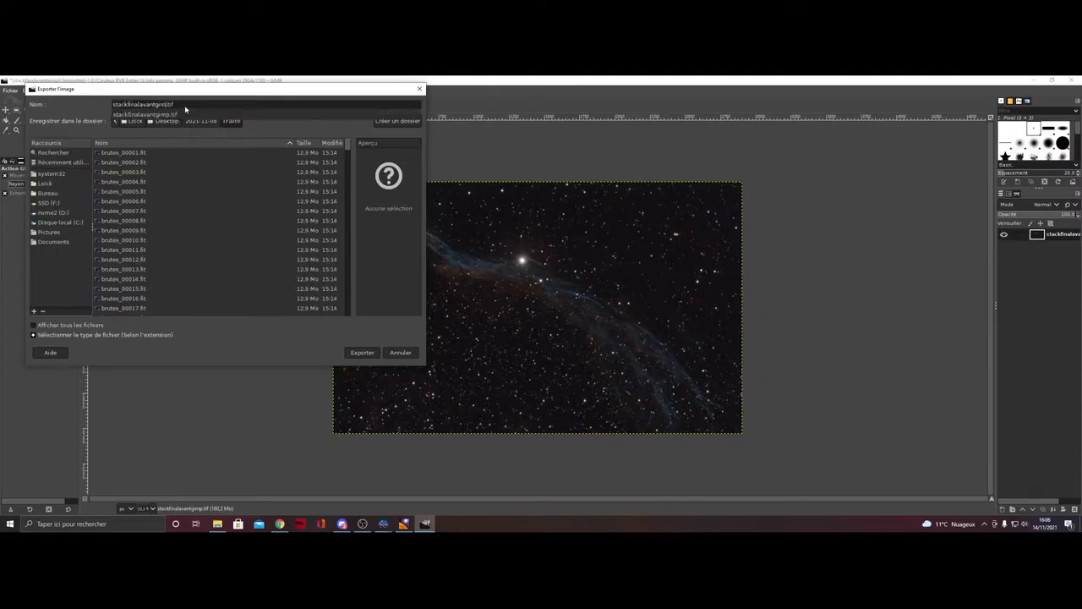
key("ctrl+BackSpace")
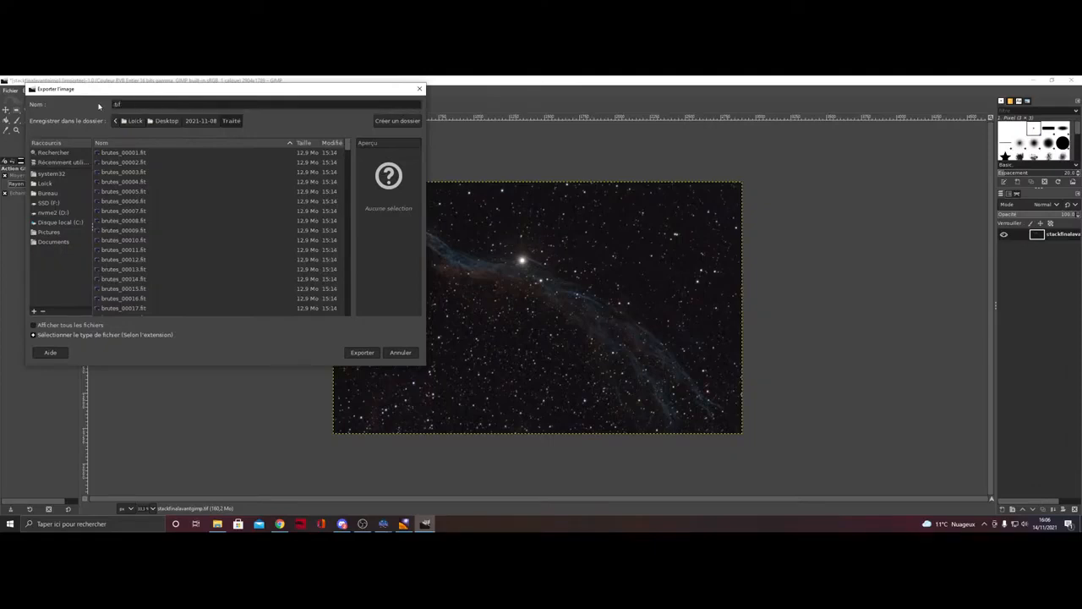
- Choose the dentelle sud folder under Desktop, Astrophoto, asi 178 mc, ciel profond, 72ed as the export destination
left_click(164, 121)
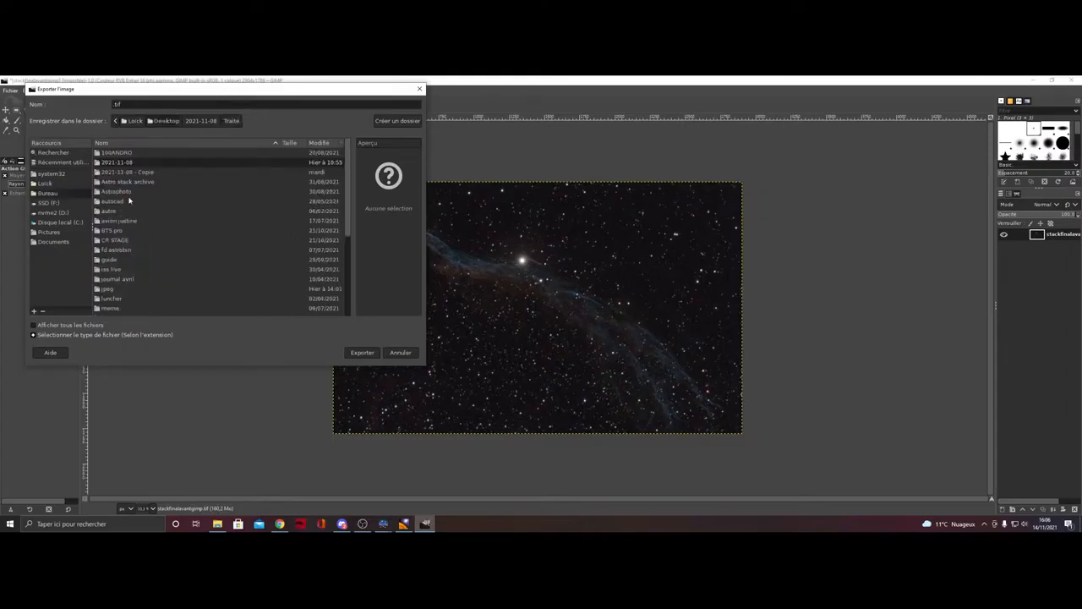
double_click(129, 199)
double_click(115, 156)
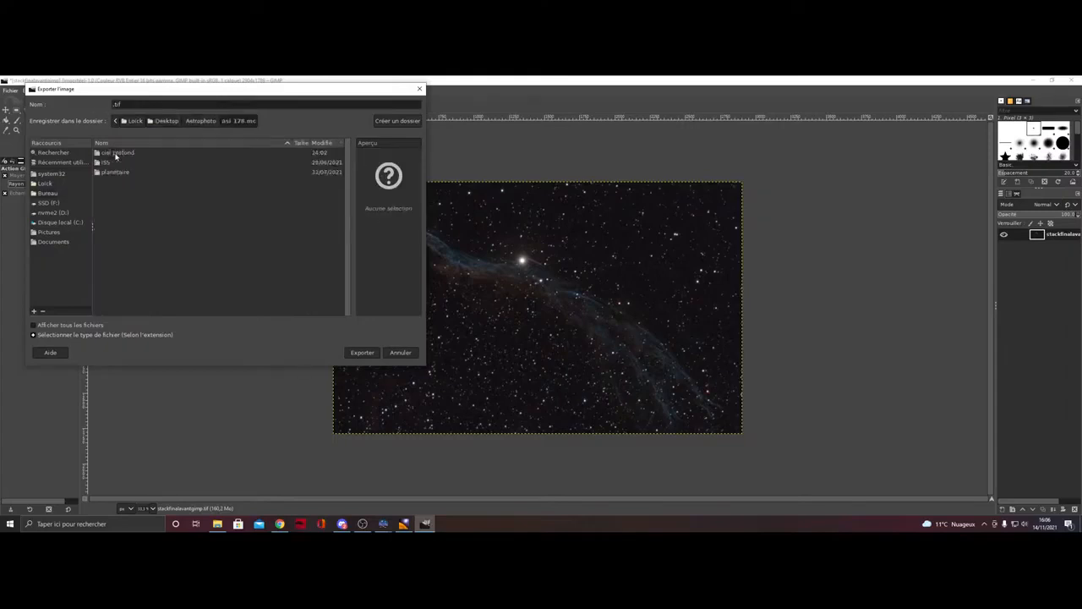
double_click(115, 155)
double_click(114, 154)
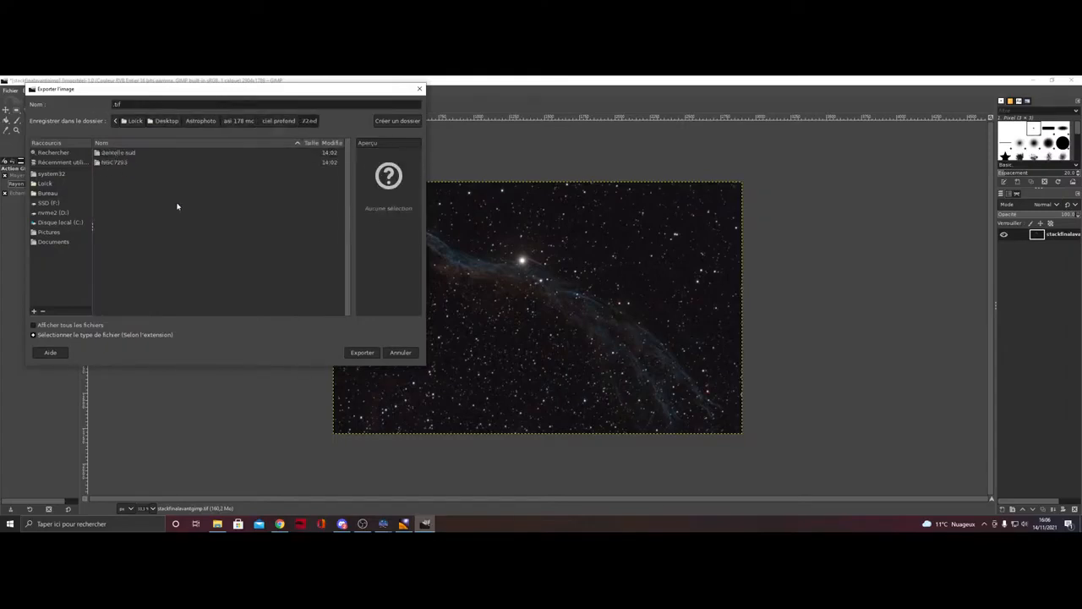
left_click(131, 153)
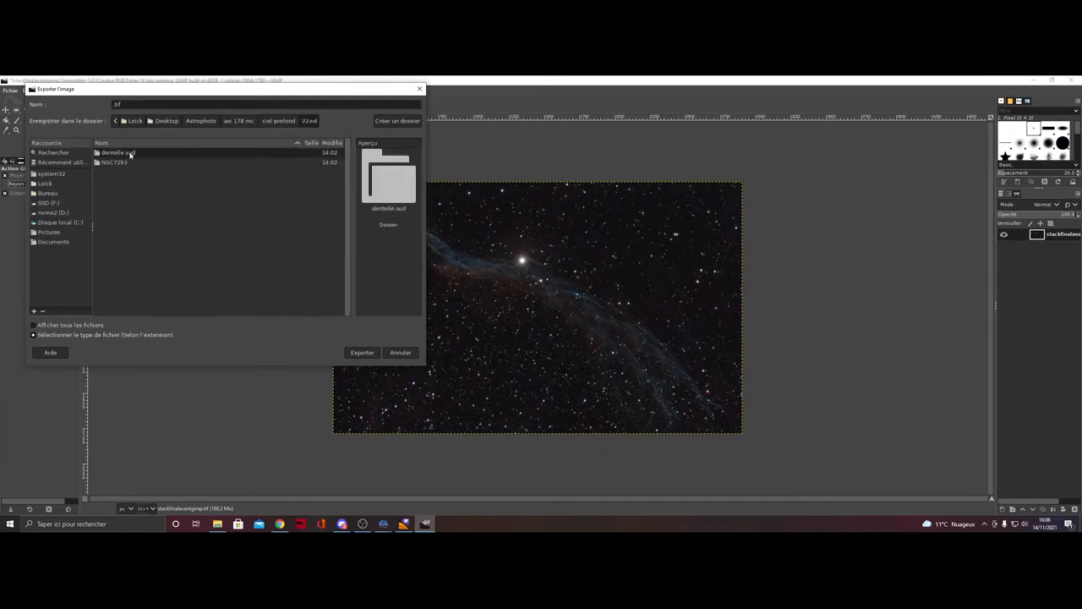
double_click(130, 154)
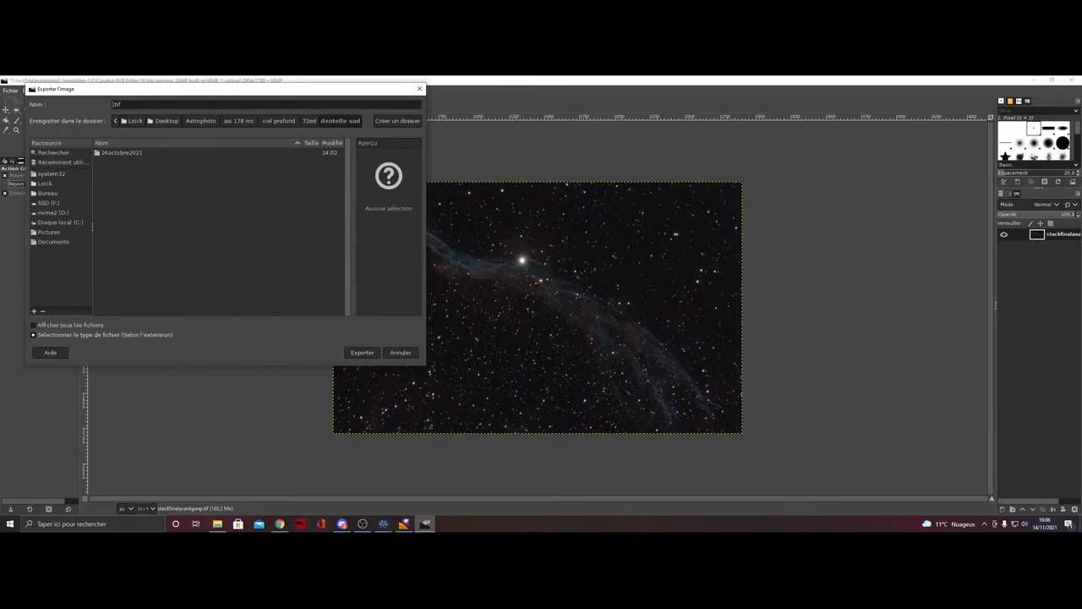
- Name the export dentelles18novembre.tif and export it as a TIFF with LZW compression
type("dentelles18novembre")
left_click(362, 351)
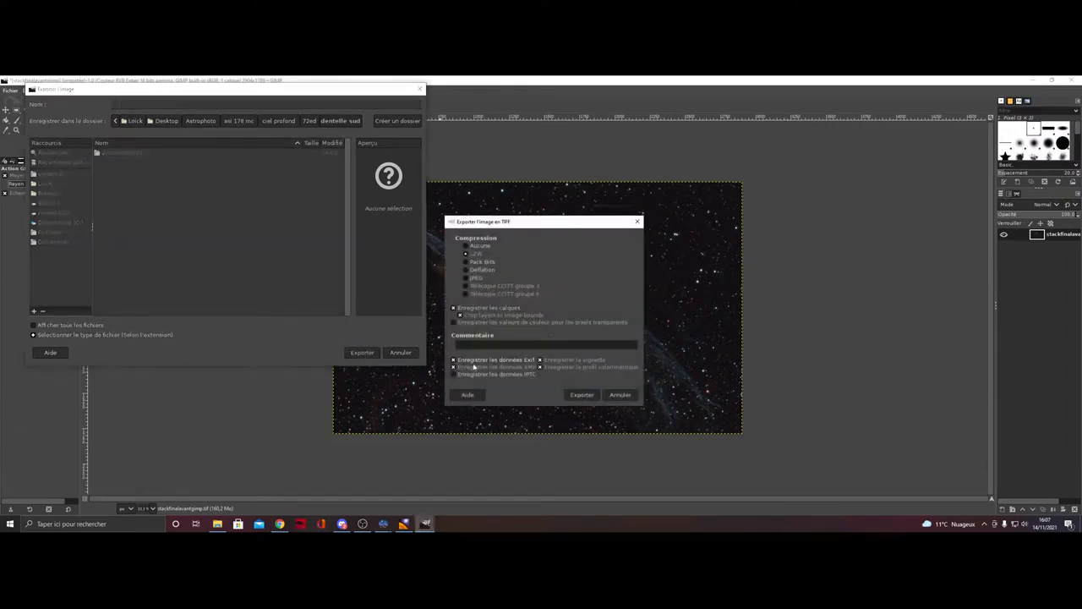
left_click(581, 395)
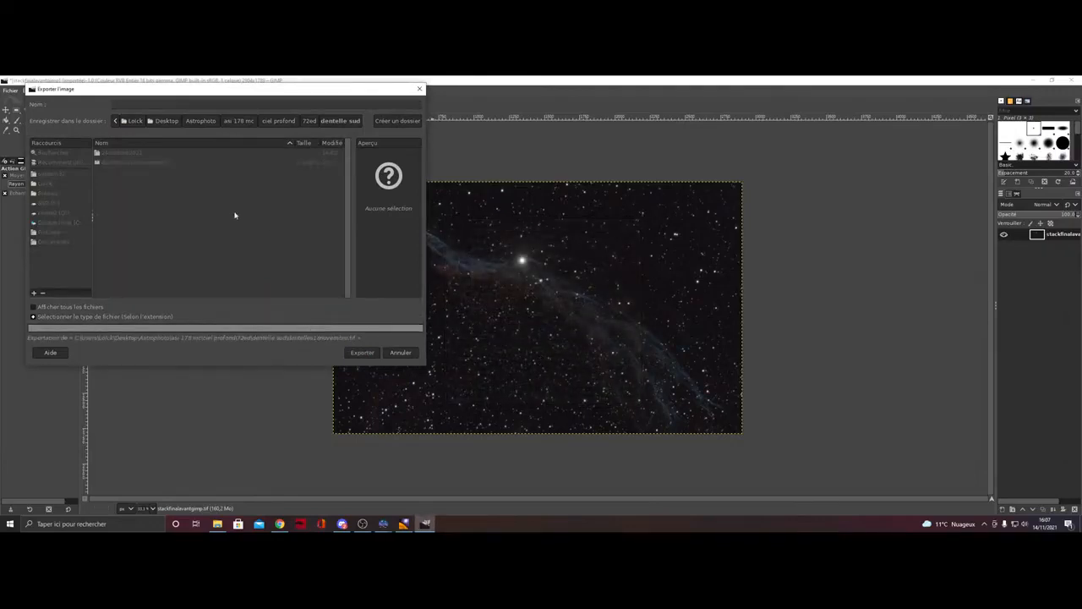
- Export a PNG copy as dentelles18novembre.png at the lowest compression level and quit GIMP, discarding the unsaved changes
left_click(9, 90)
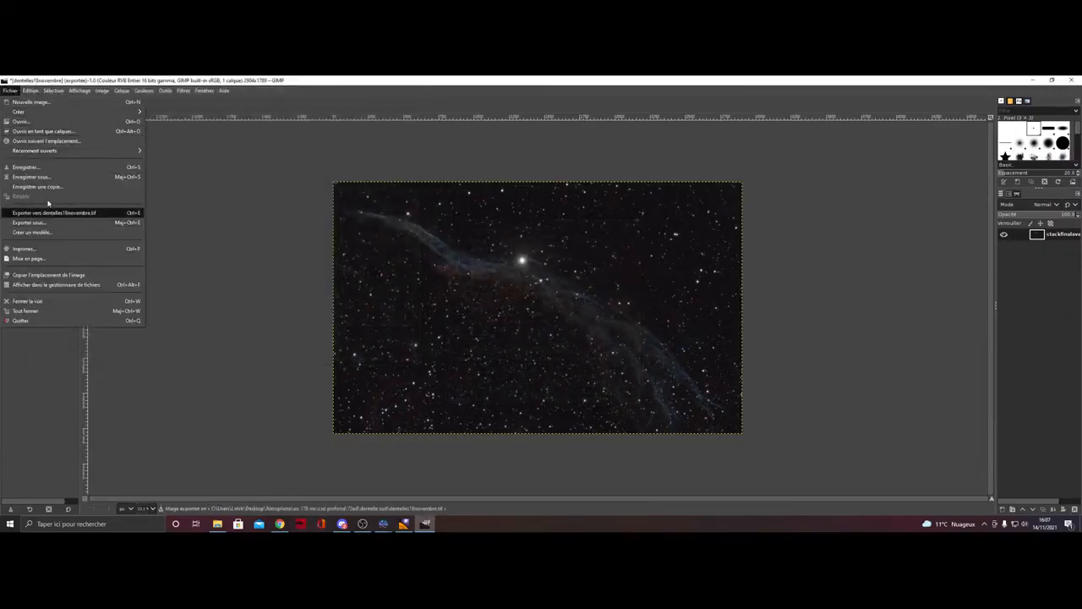
left_click(34, 222)
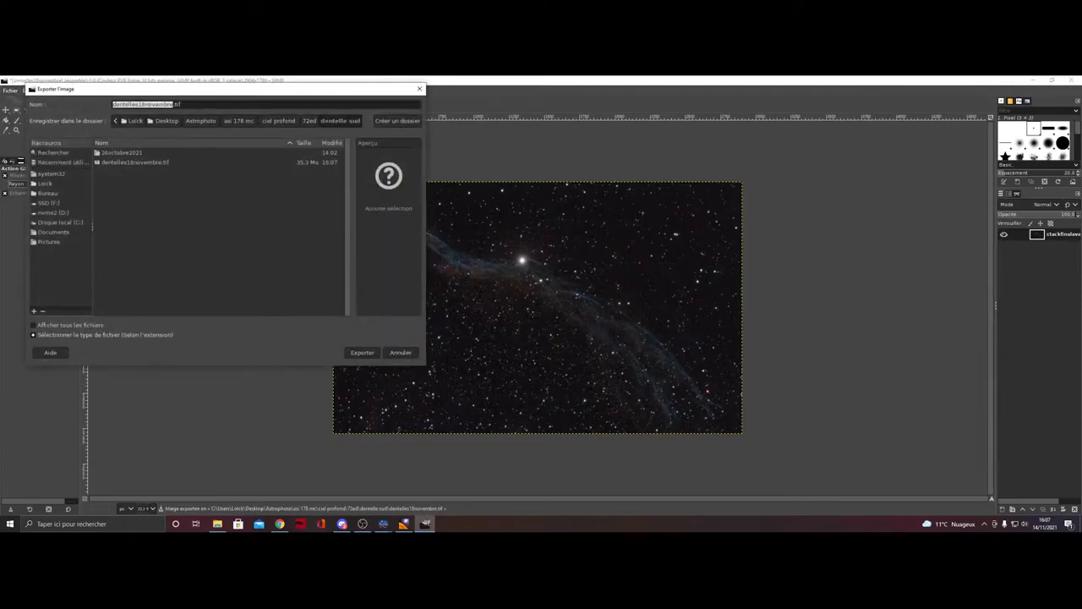
left_click(182, 105)
key("BackSpace")
type("png")
left_click(356, 351)
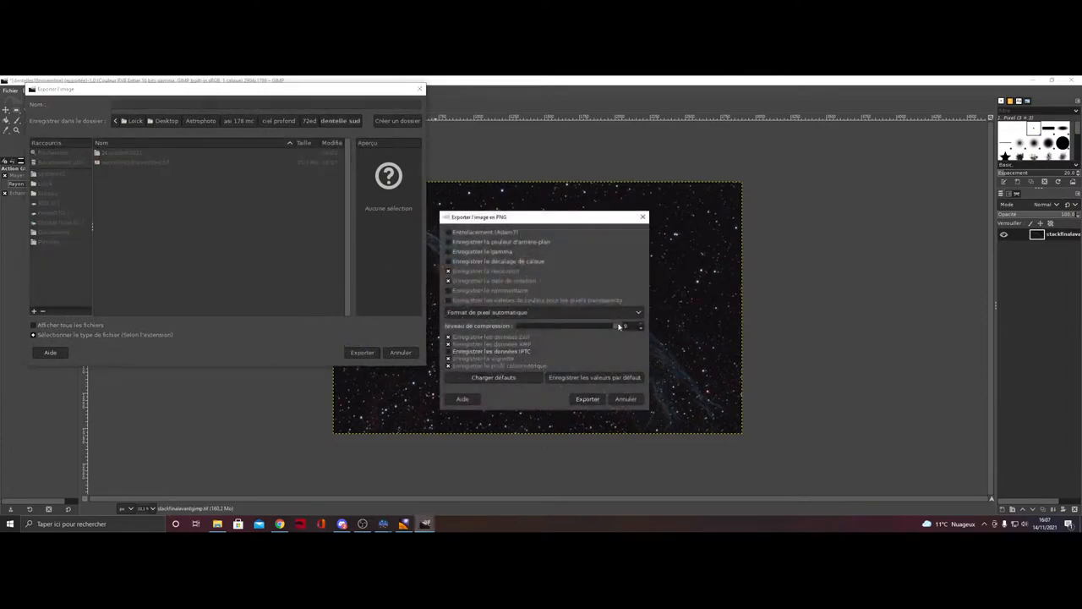
left_click_drag(619, 326, 496, 332)
left_click(588, 397)
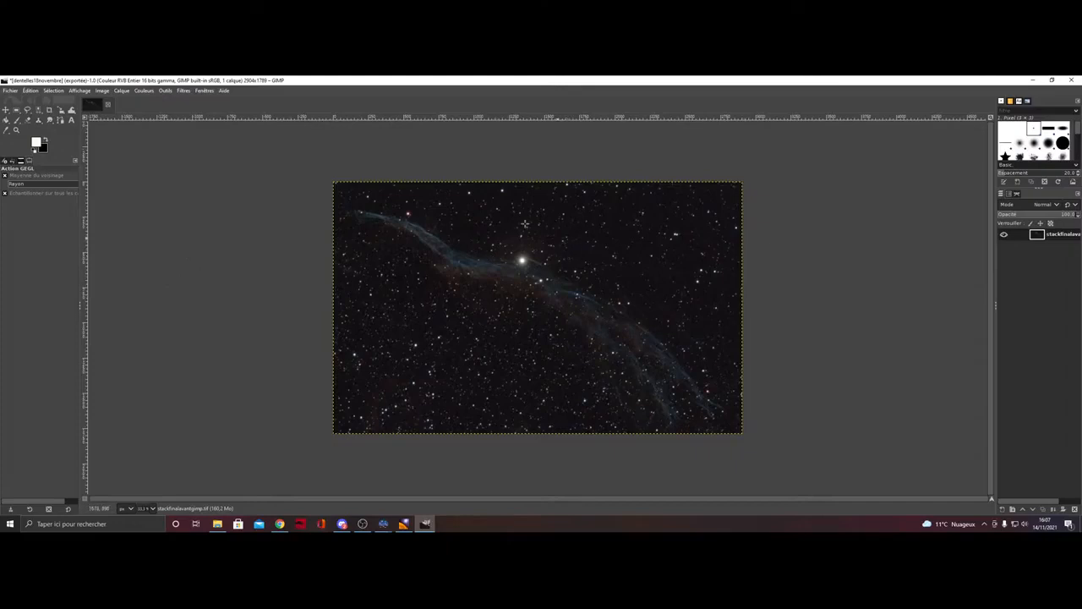
left_click(1071, 79)
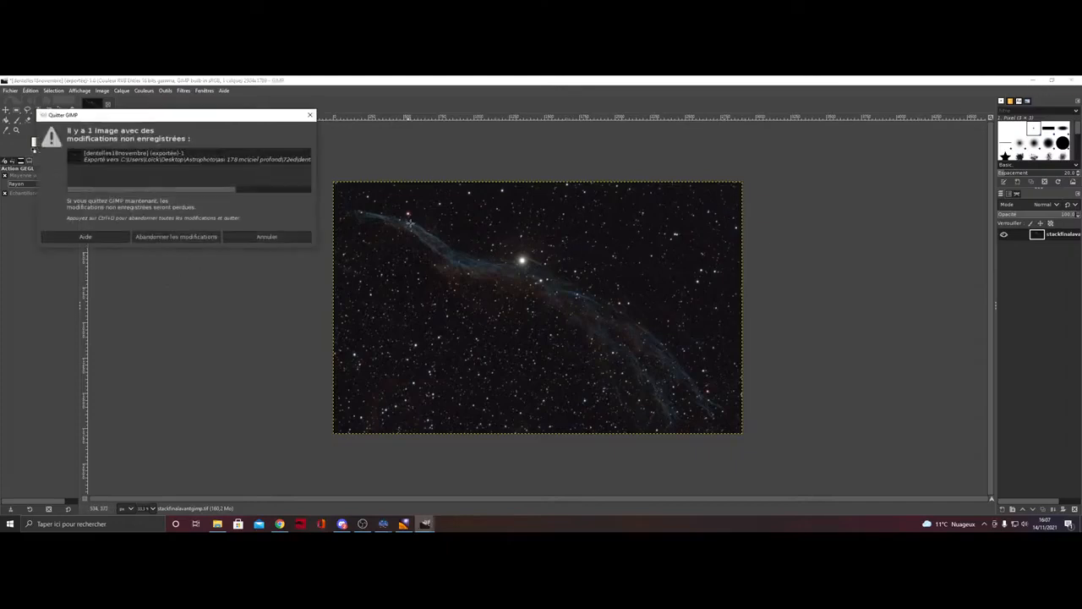
left_click(208, 236)
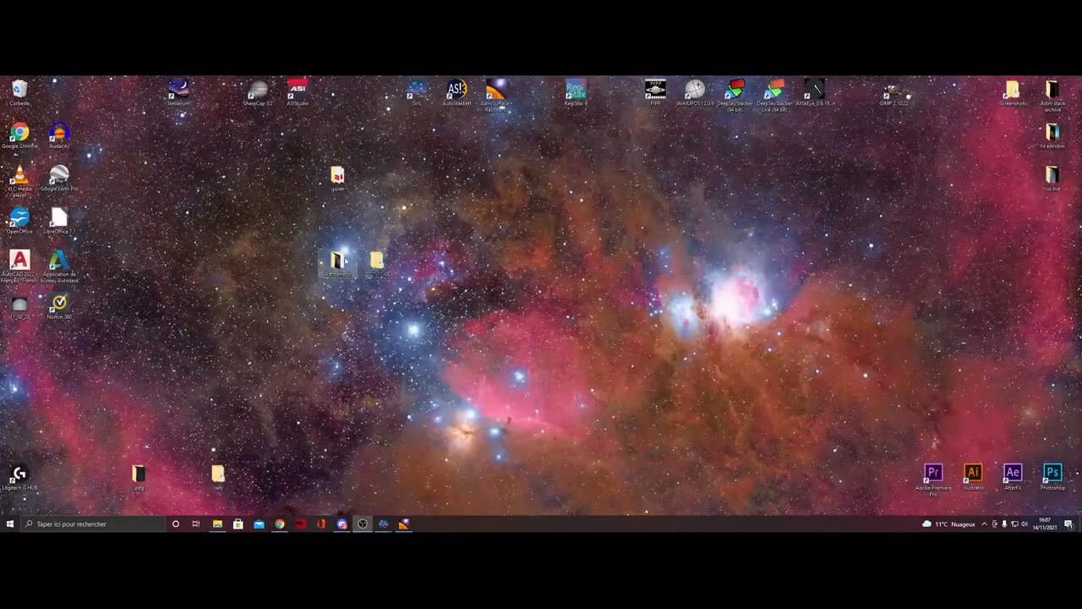
- Open the raw frames folder of the session, 2021-11-08, brutes, 22_07_39, rawframes, from the desktop
left_click(376, 262)
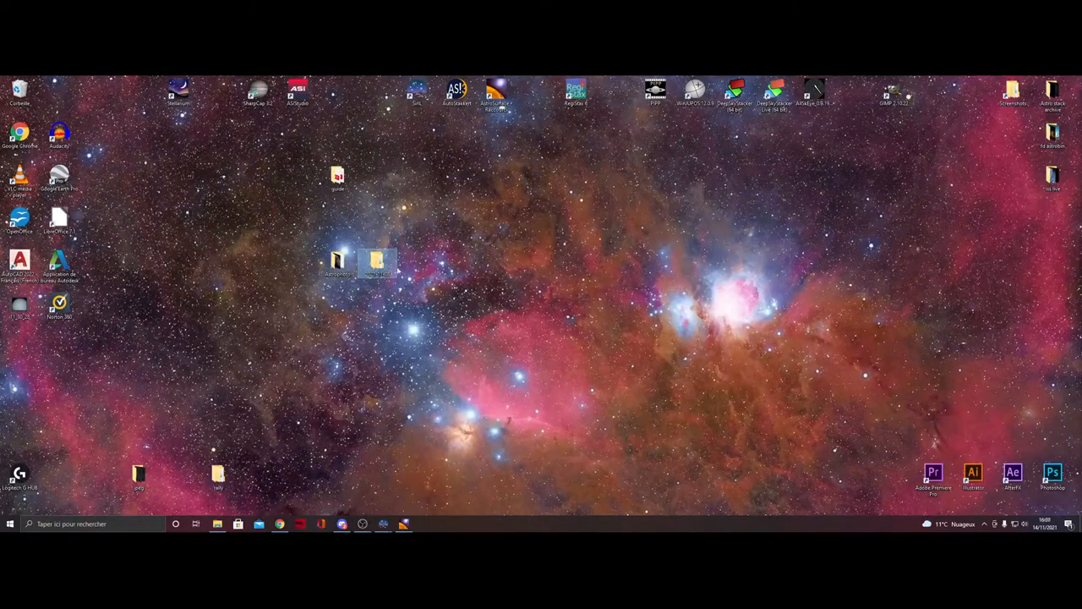
double_click(378, 264)
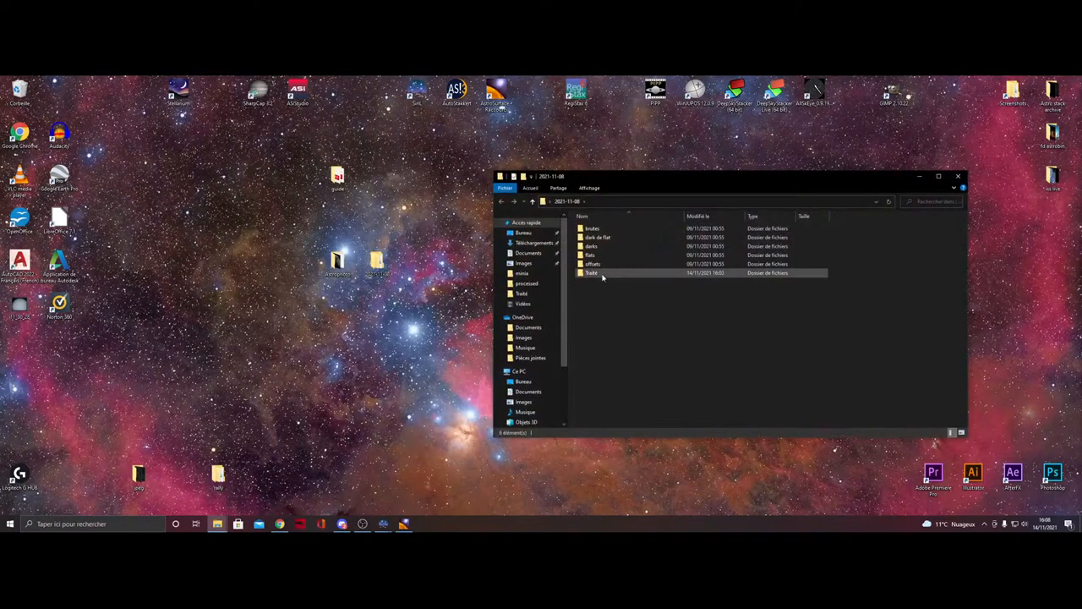
double_click(596, 229)
double_click(602, 238)
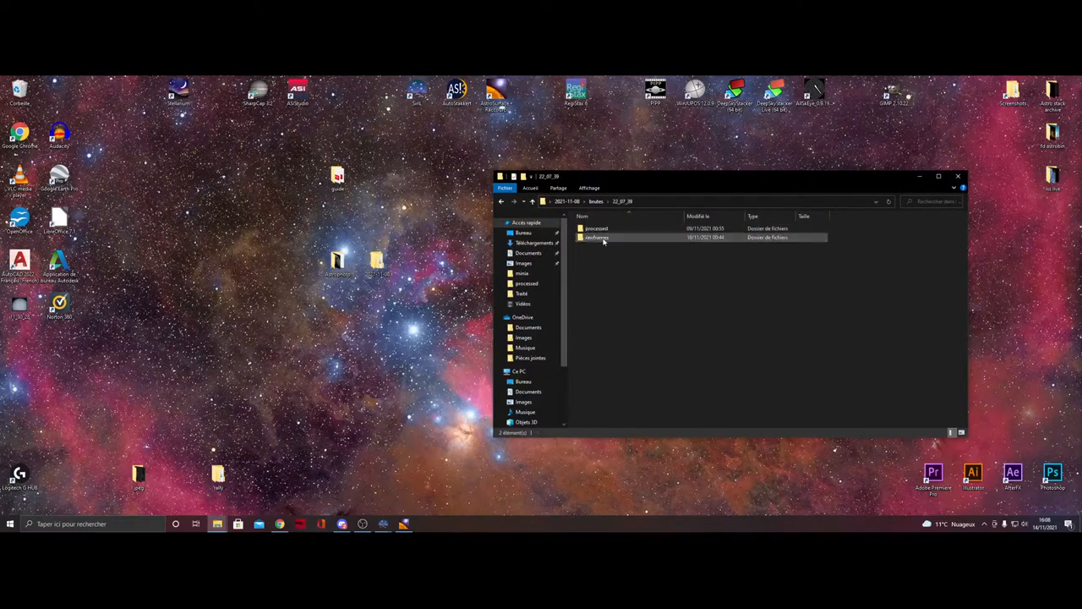
double_click(603, 239)
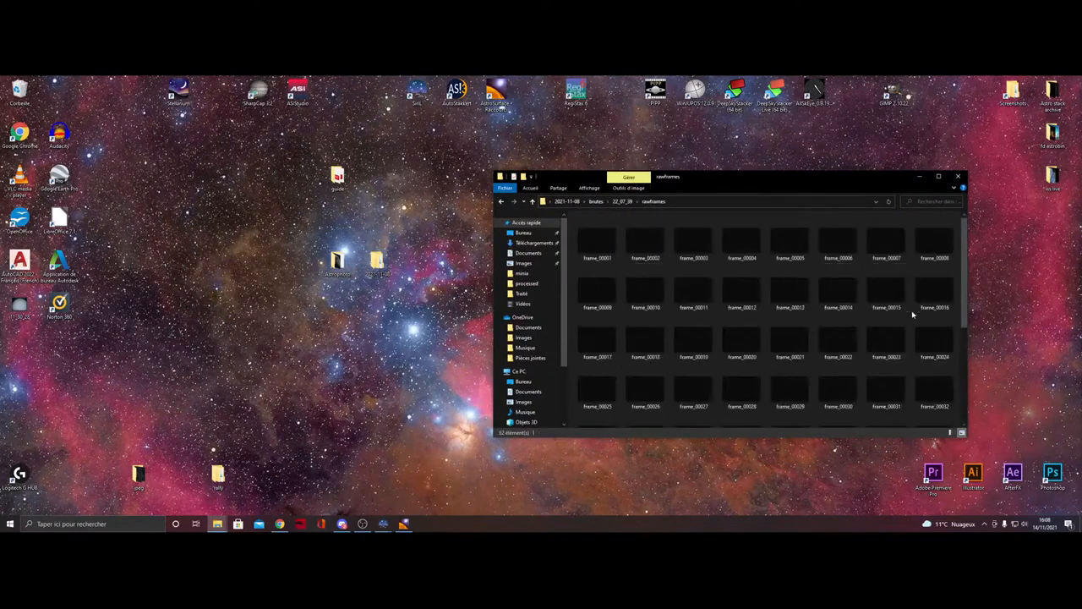
- Open the single raw frame frame_00035.png in the photo viewer and place its window beside the folder
scroll(912, 314, "down", 3)
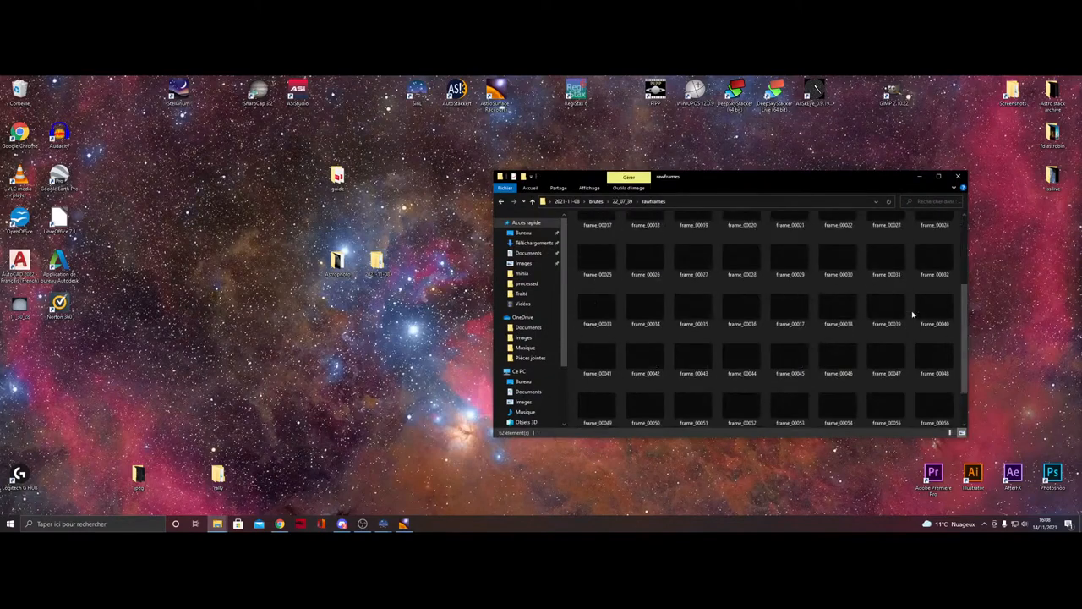
left_click(682, 310)
right_click(681, 309)
left_click(678, 309)
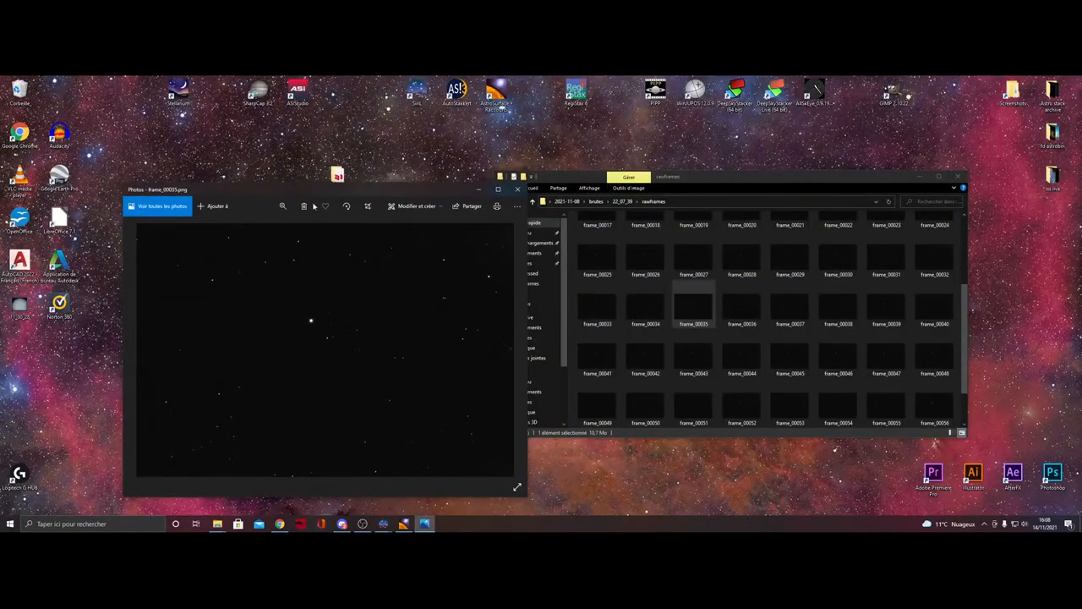
left_click_drag(313, 191, 173, 158)
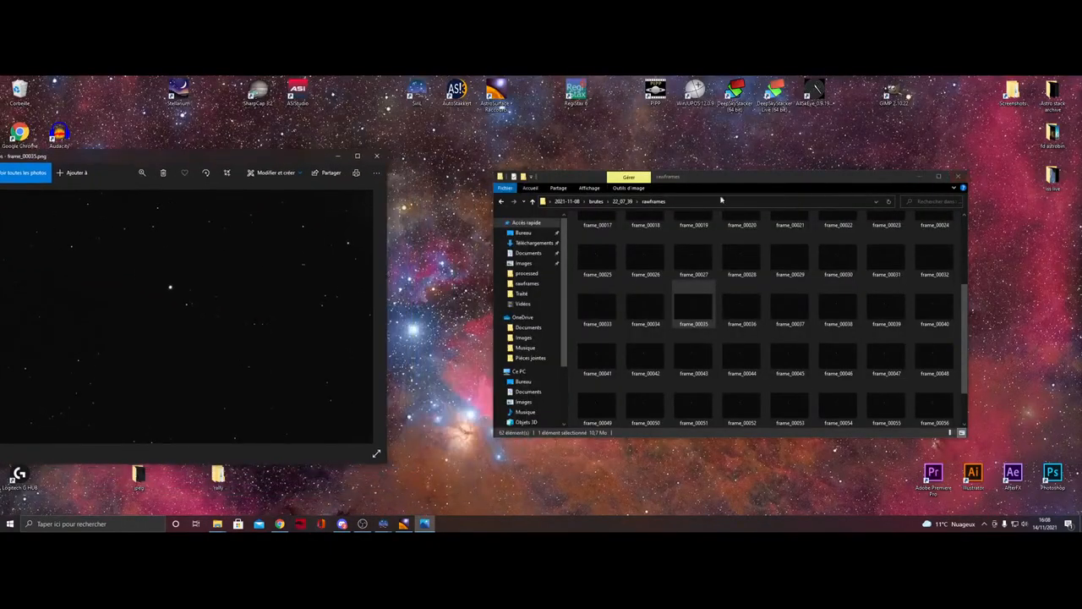
- Open Stack_62frames_3720s_WithDisplayStretch.png from the processed folder and reduce its viewer from full screen to a window
left_click(500, 203)
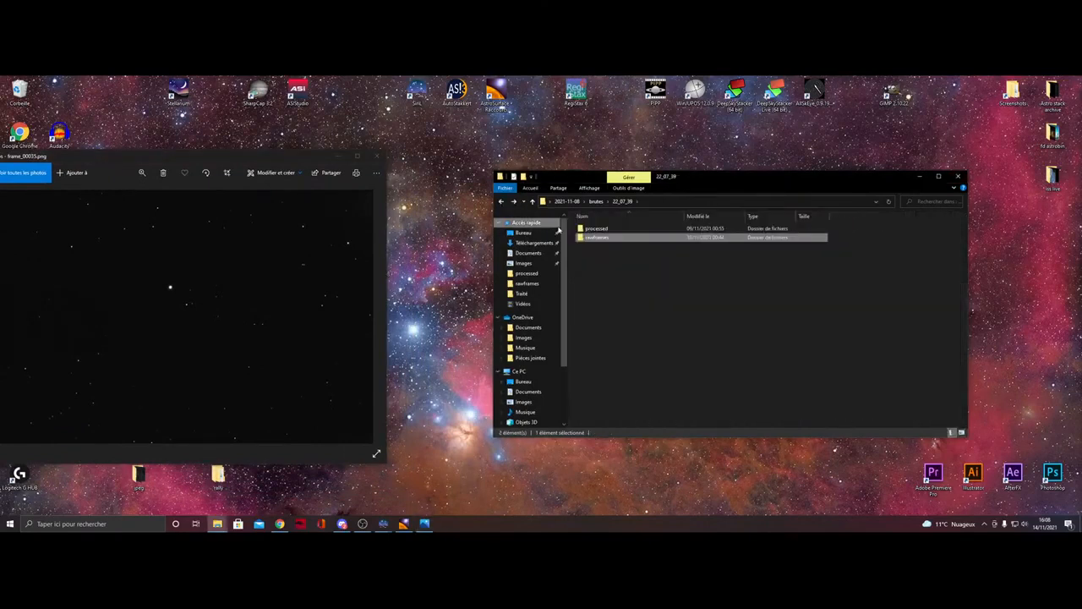
double_click(615, 228)
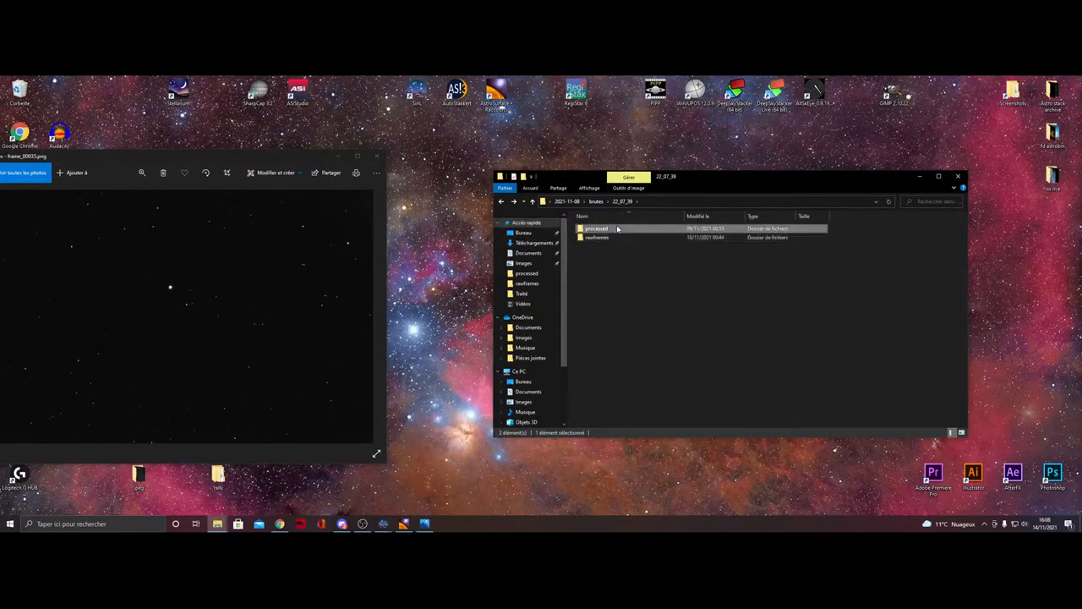
double_click(630, 246)
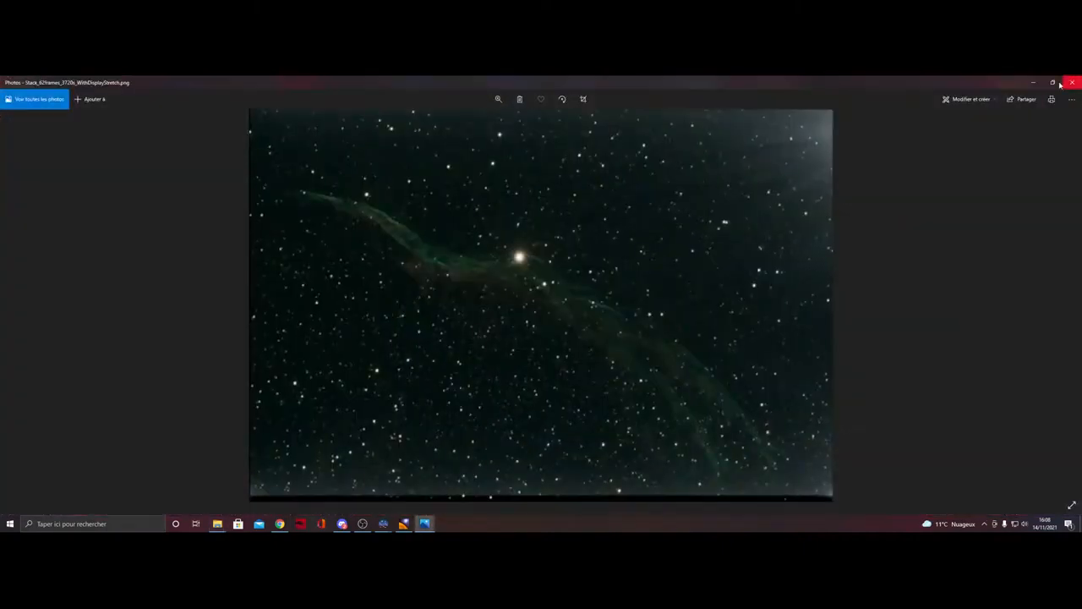
left_click(1053, 82)
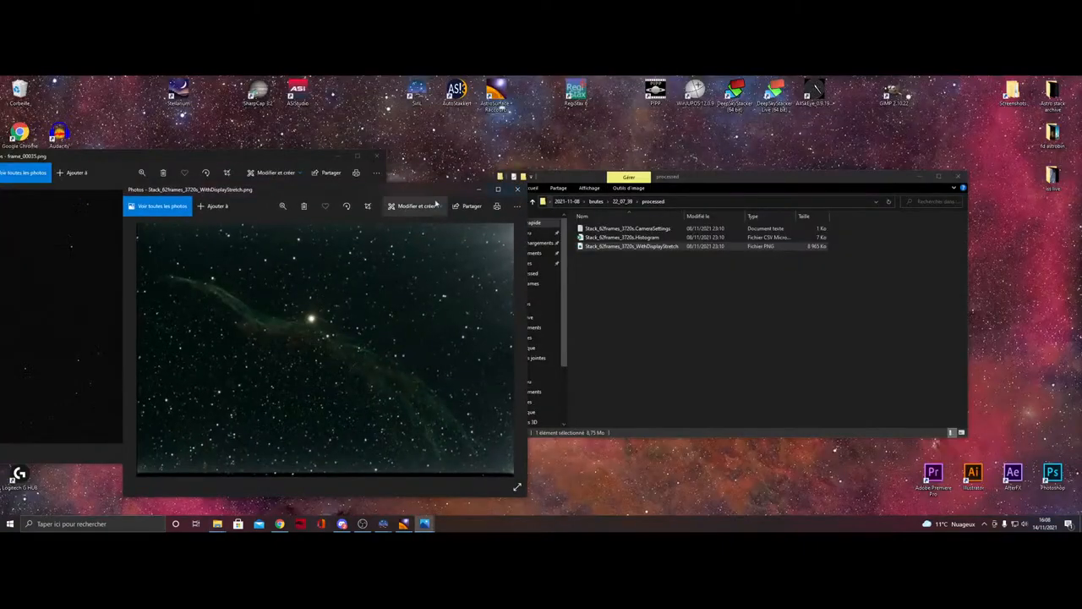
- Close the session folder and move the stacked image and raw frame windows apart, uncovering the desktop folders
left_click(580, 196)
left_click(556, 187)
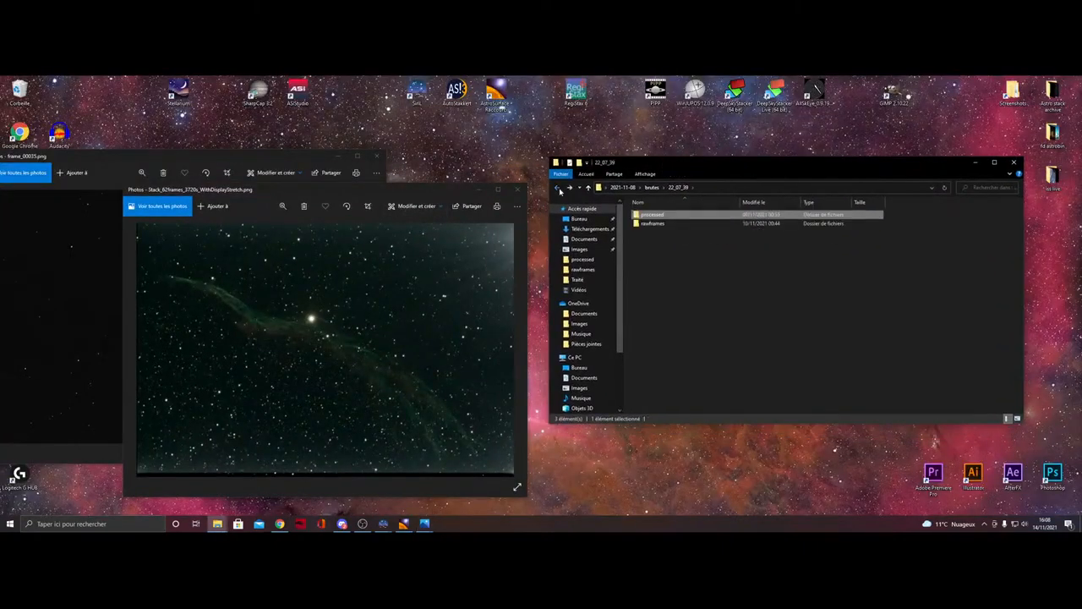
left_click(557, 186)
left_click(1017, 163)
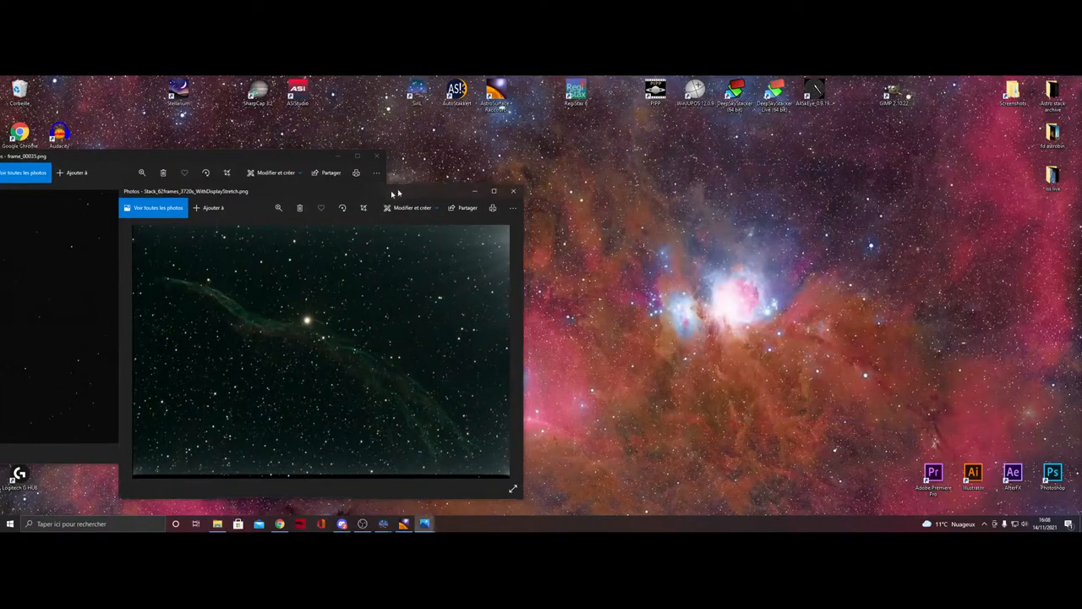
left_click_drag(403, 190, 864, 211)
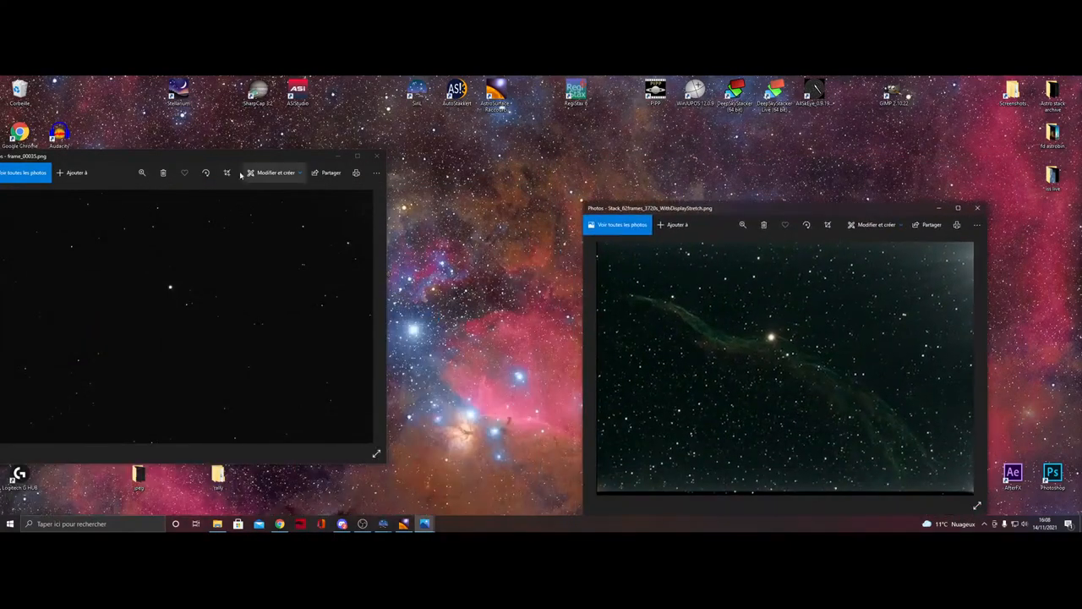
left_click_drag(229, 160, 326, 354)
- Open dentelles18novembre.tif from Astrophoto, asi 178 mc, ciel profond, 72ed, dentelle sud, and reduce its viewer to a window
double_click(338, 261)
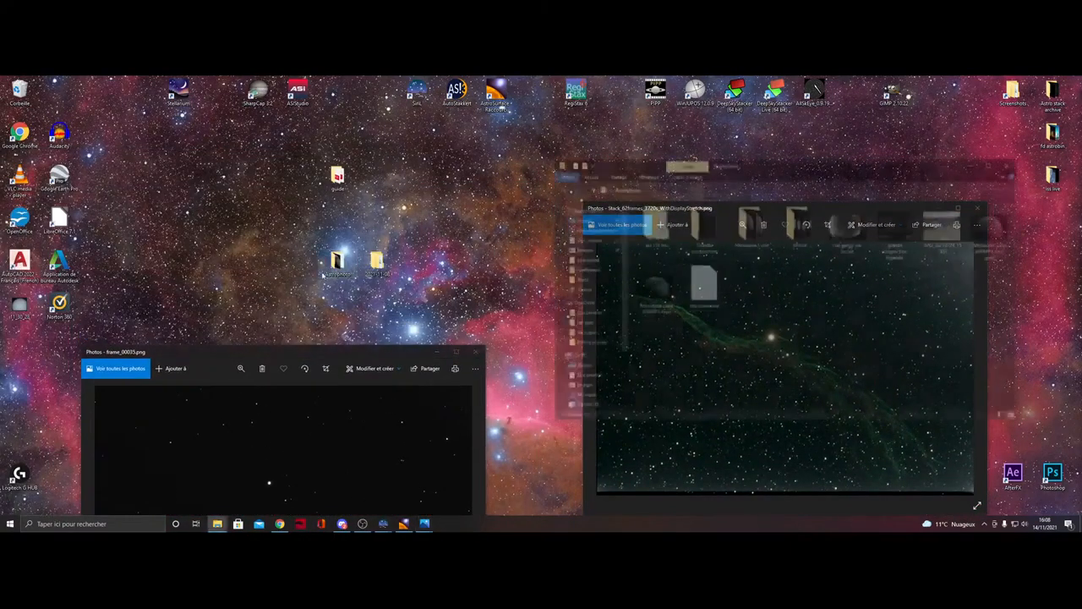
double_click(657, 221)
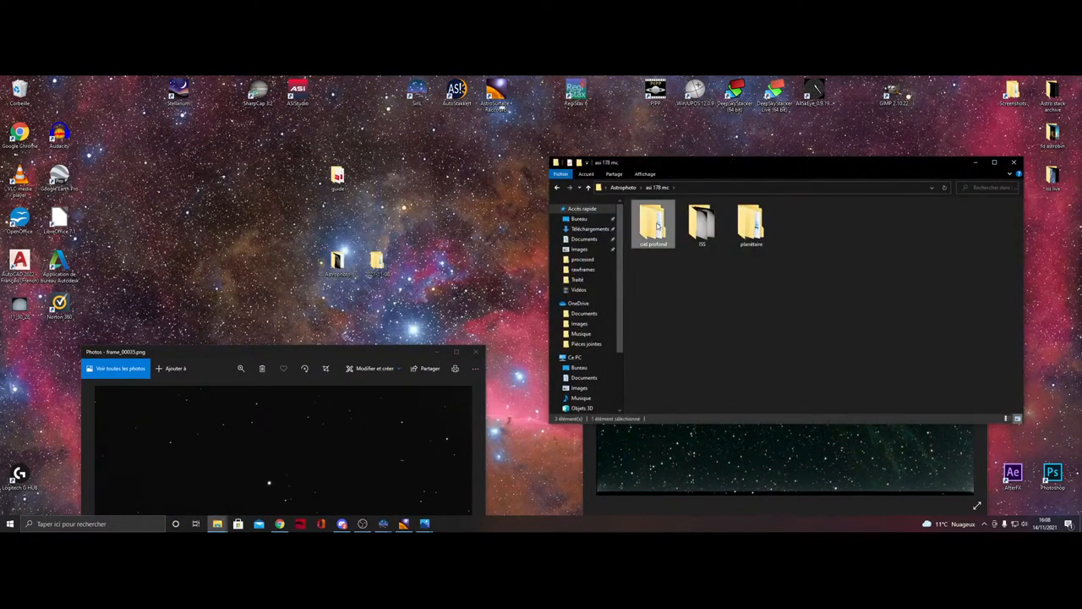
double_click(653, 222)
double_click(653, 216)
double_click(653, 217)
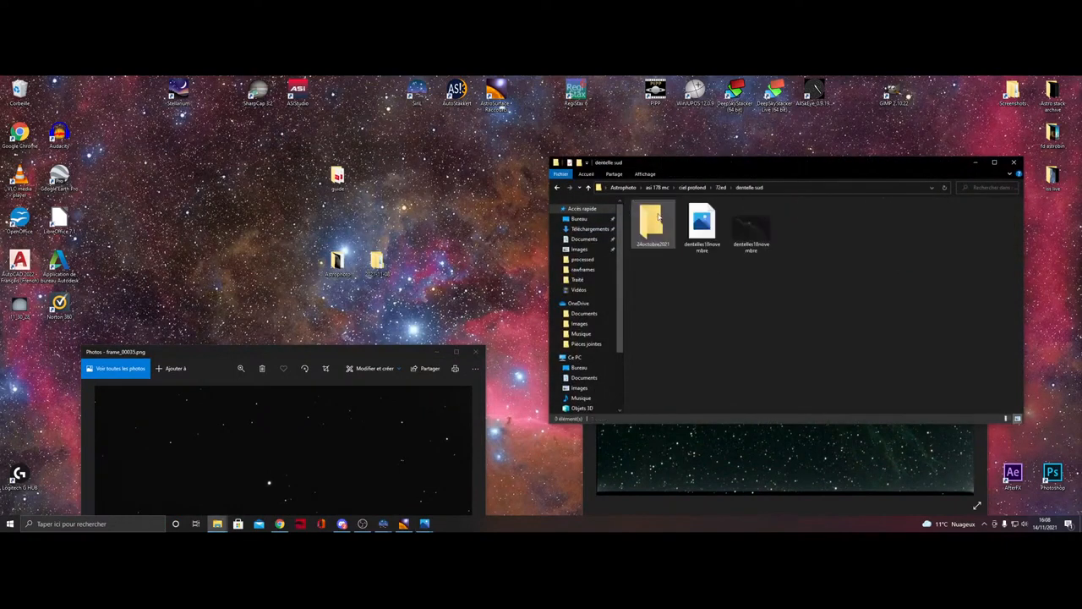
left_click(749, 238)
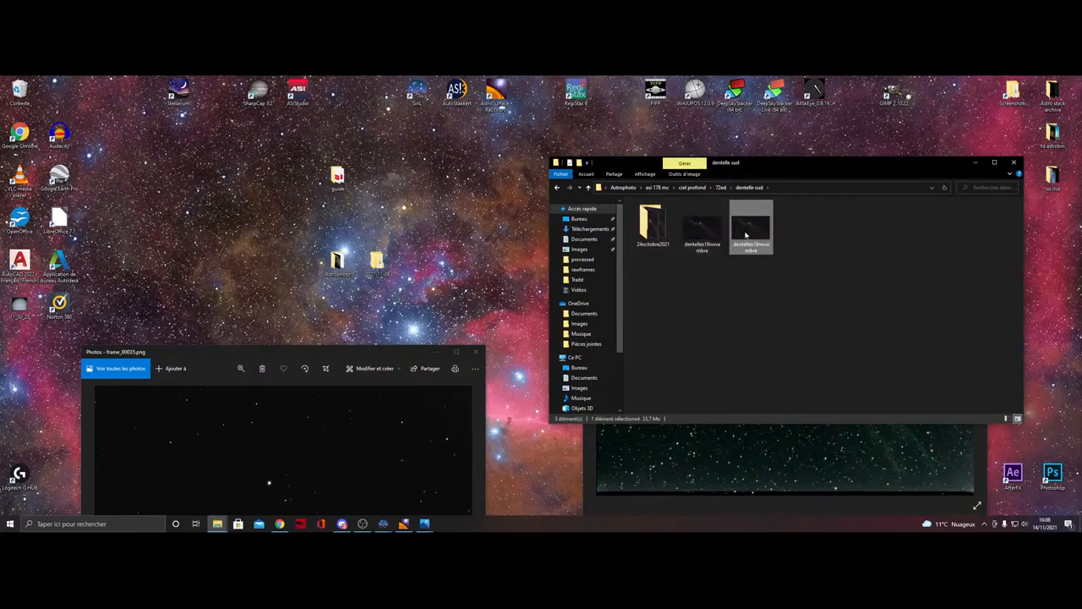
double_click(745, 236)
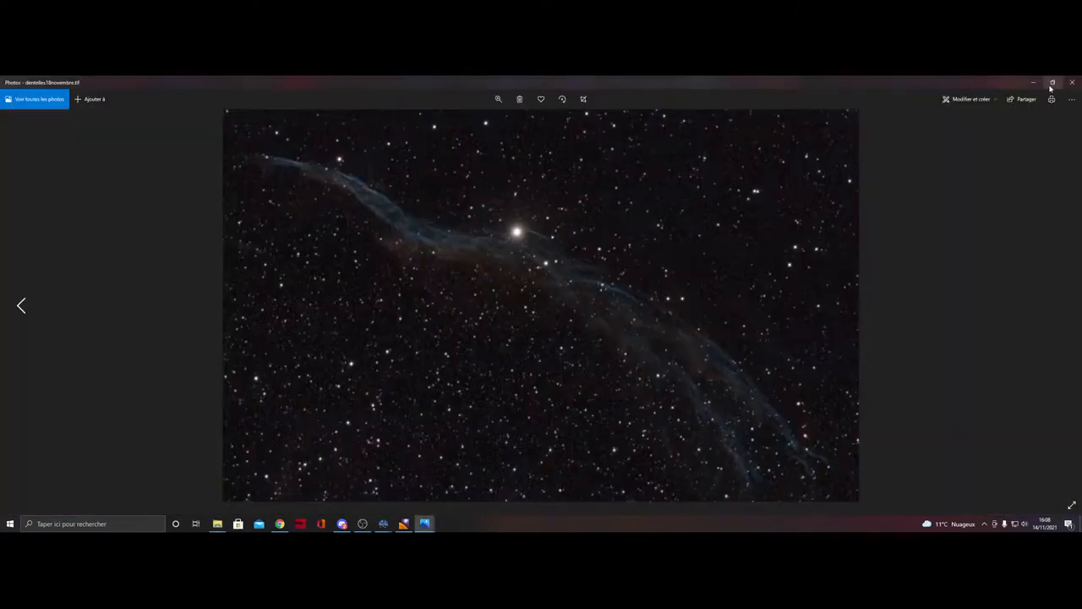
left_click(1052, 83)
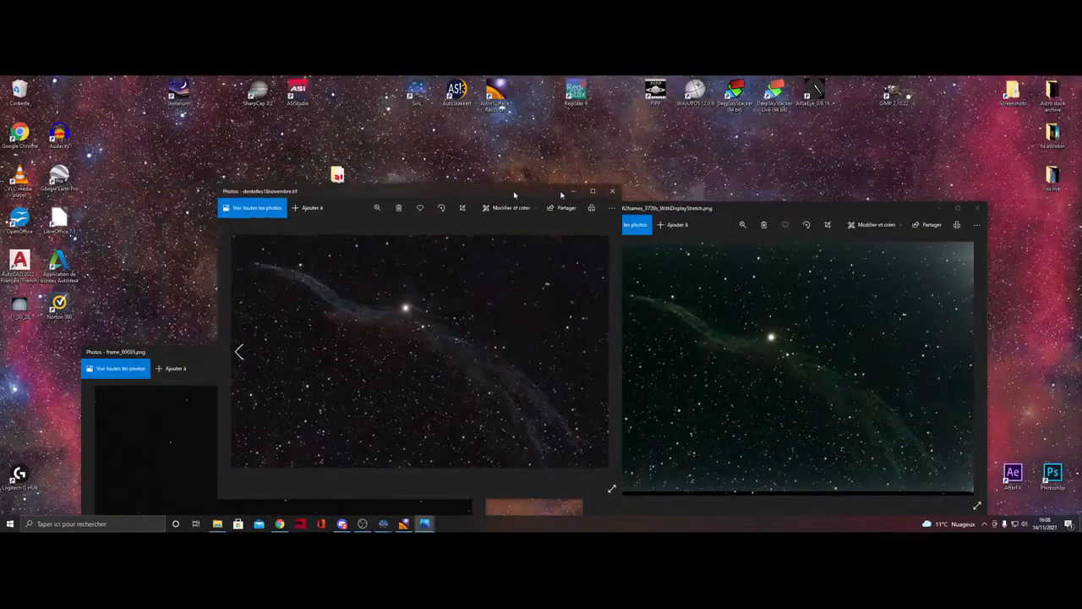
- Arrange the raw frame, the stacked image and the processed TIFF in one row, in processing order, for comparison
left_click_drag(515, 193, 785, 188)
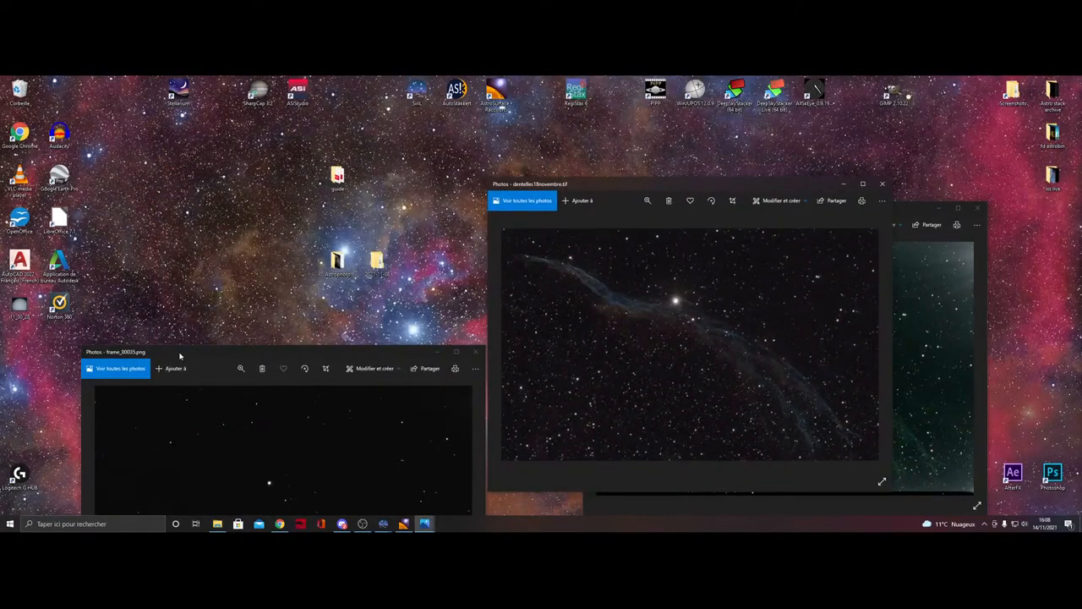
left_click_drag(180, 364, 85, 116)
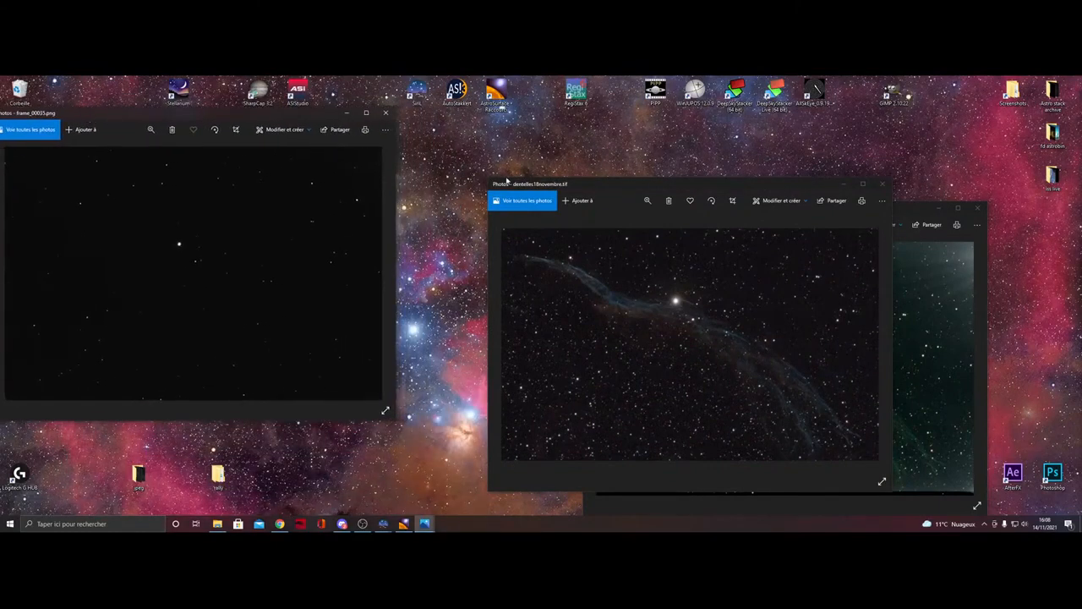
left_click_drag(792, 185, 583, 233)
left_click_drag(875, 210, 668, 116)
left_click_drag(363, 230, 756, 114)
left_click_drag(517, 116, 493, 116)
left_click(803, 116)
left_click(235, 120)
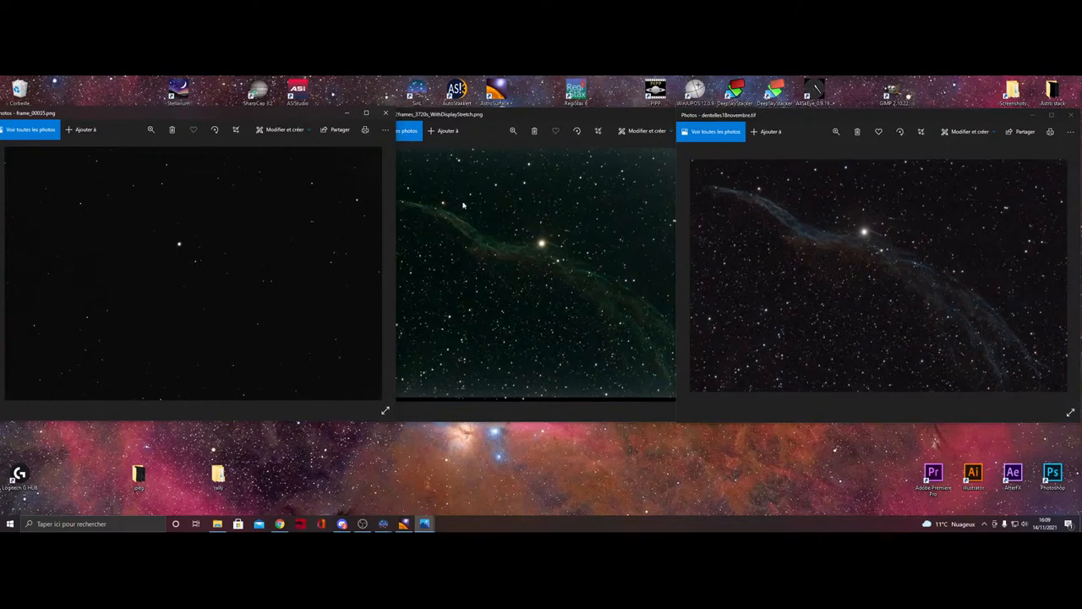
- Reposition the stacked image over part of the raw frame and the processed TIFF beside it, showing both nebula views in full
left_click_drag(516, 116, 501, 114)
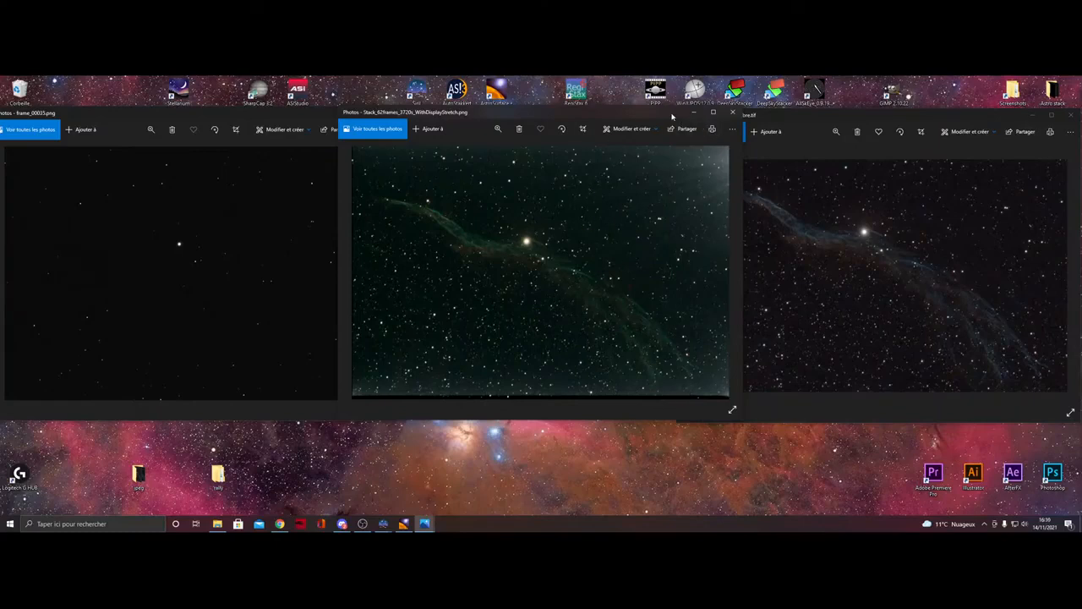
left_click_drag(669, 115, 563, 112)
left_click_drag(793, 113, 737, 107)
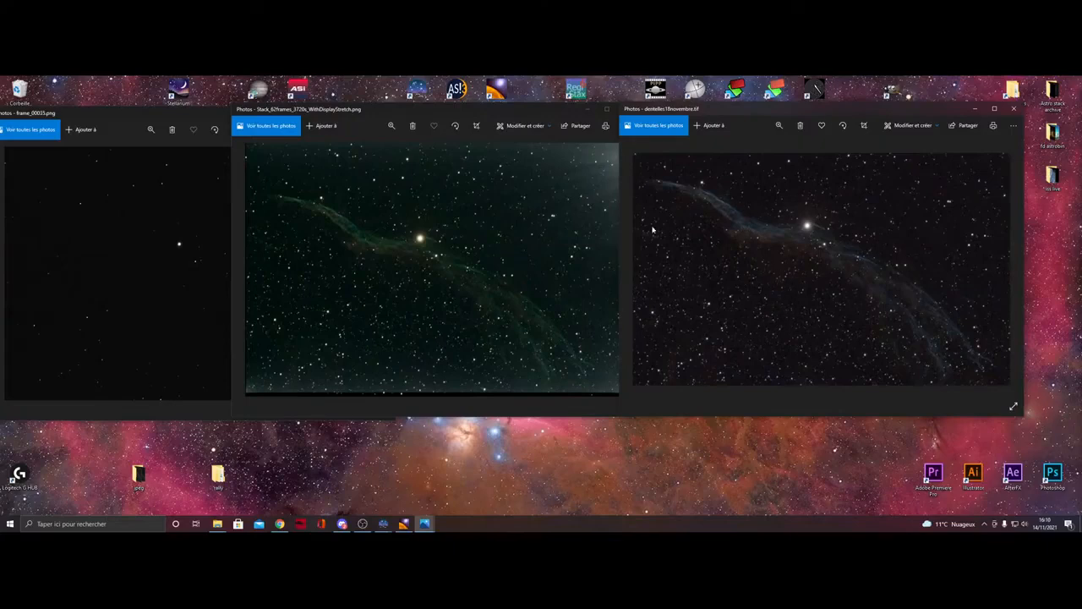
left_click_drag(728, 116, 745, 108)
left_click_drag(745, 114, 743, 113)
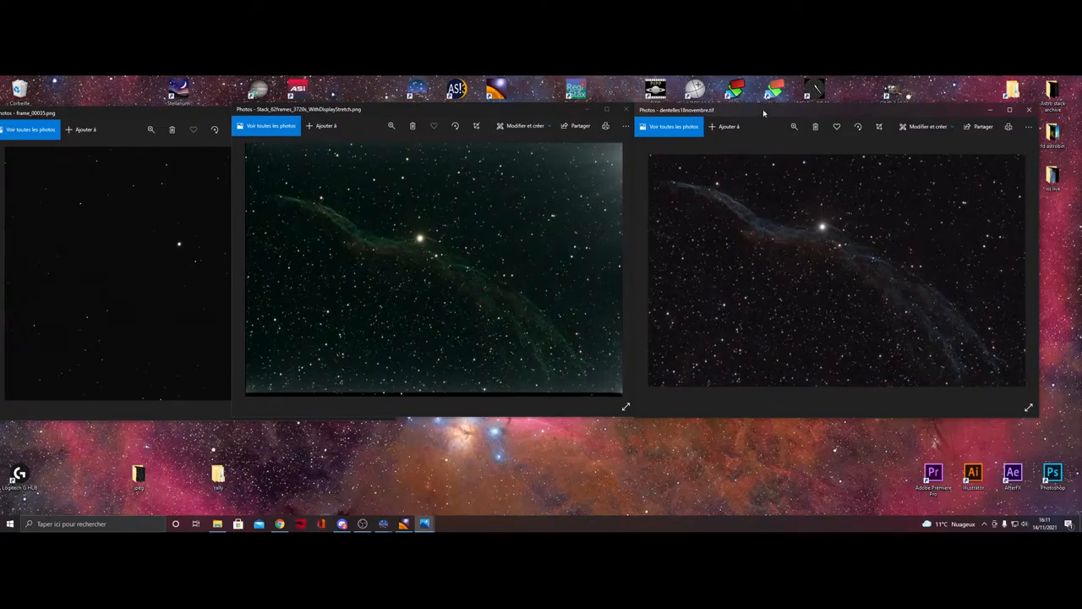
left_click_drag(765, 112, 765, 108)
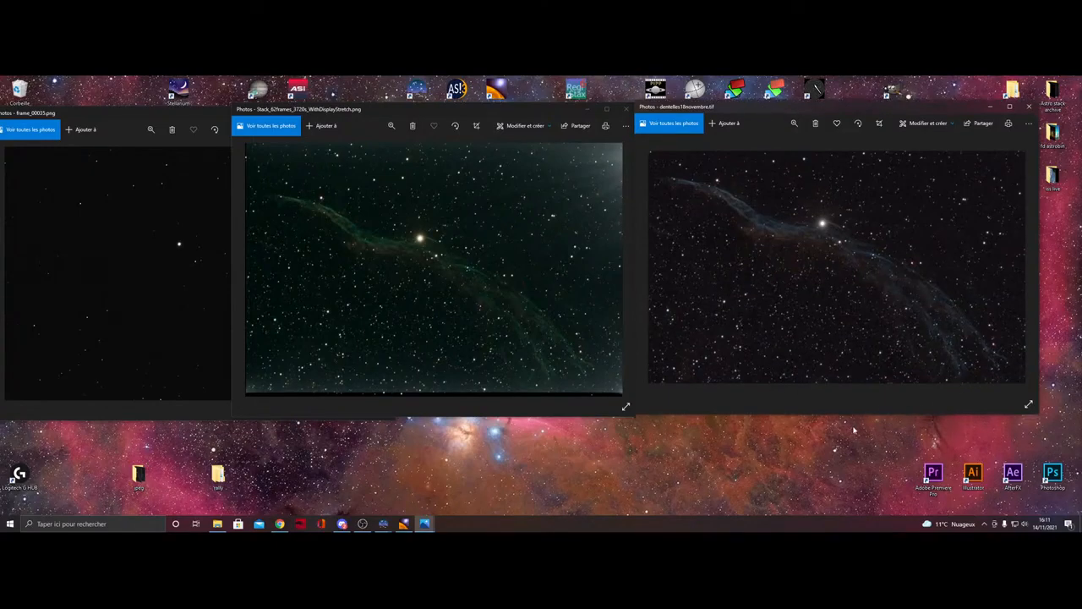